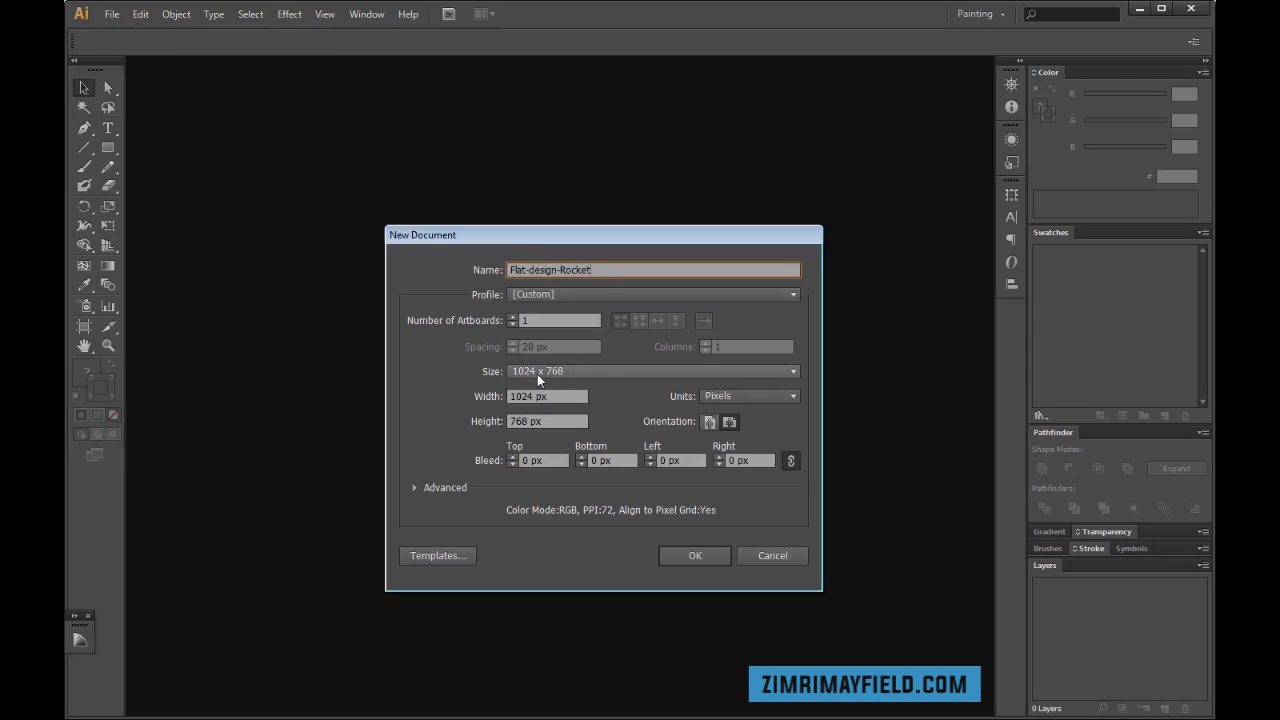
Create the 1024 x 768 px document Flat-design-Rocket and show the whole artboard
{"action": "left_click", "coordinate": [700, 554]}
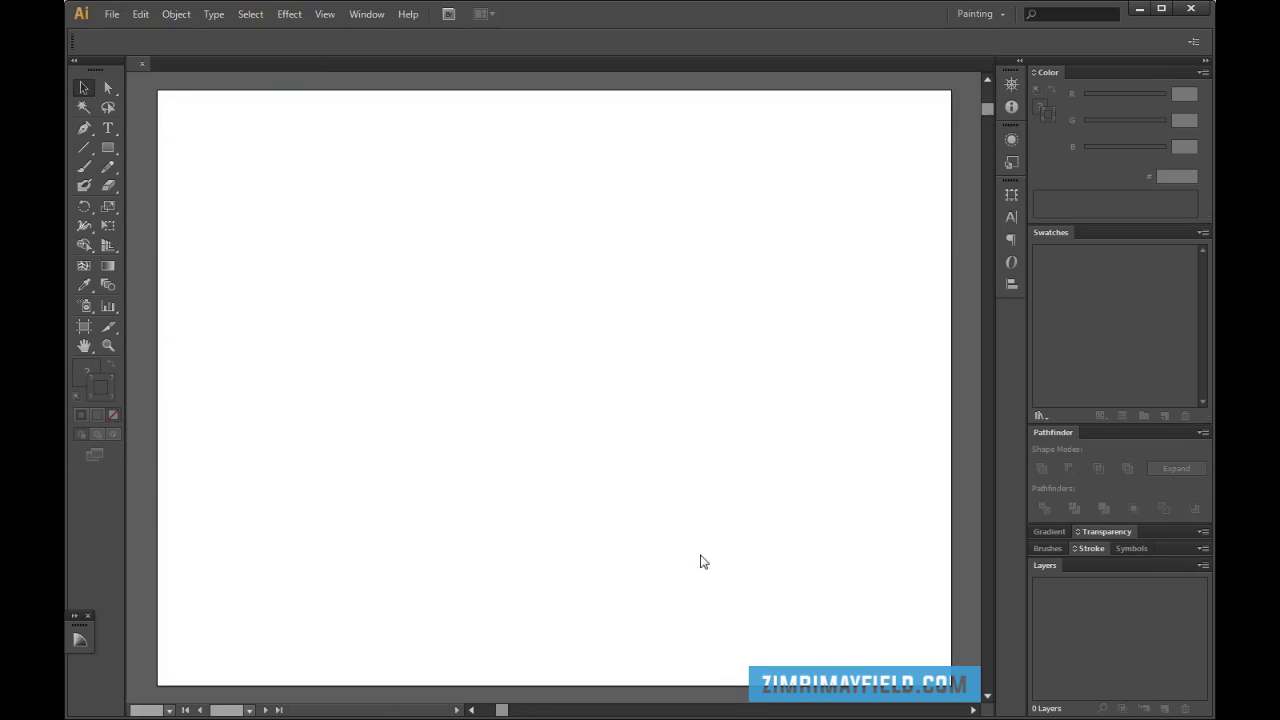
{"action": "key", "text": "ctrl+minus"}
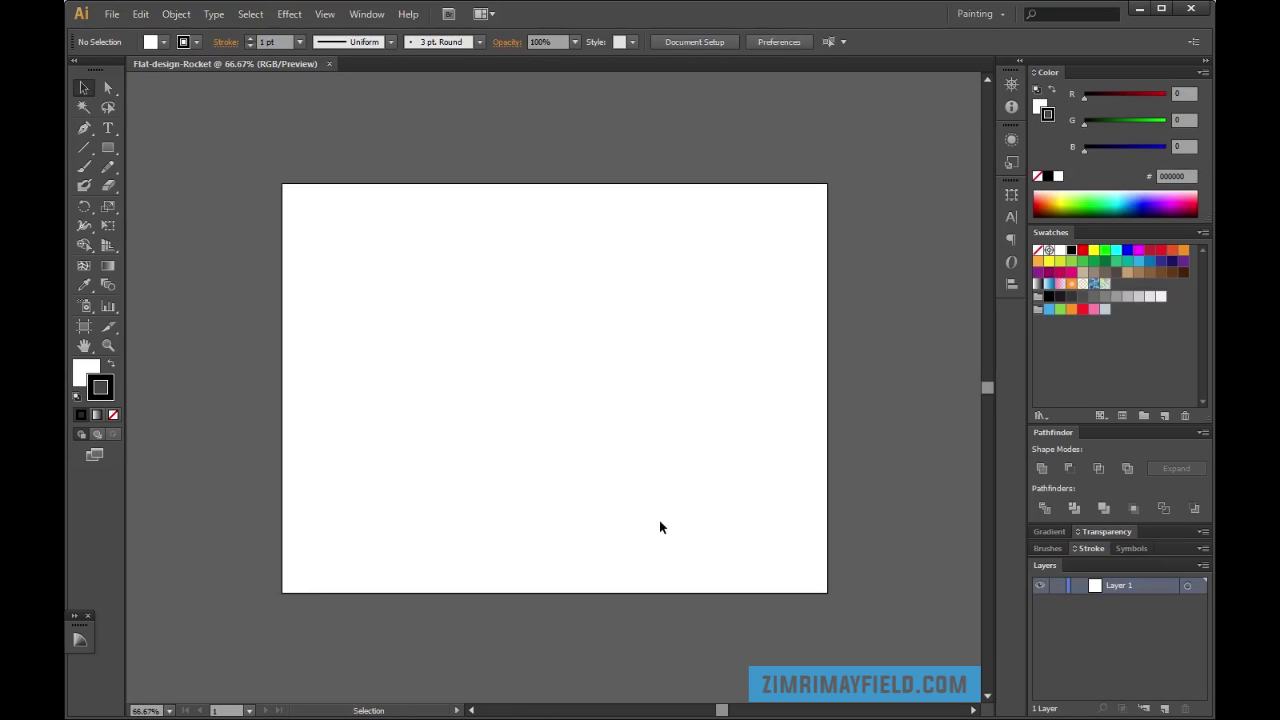
{"action": "scroll", "coordinate": [543, 202], "scroll_direction": "up", "scroll_amount": 2}
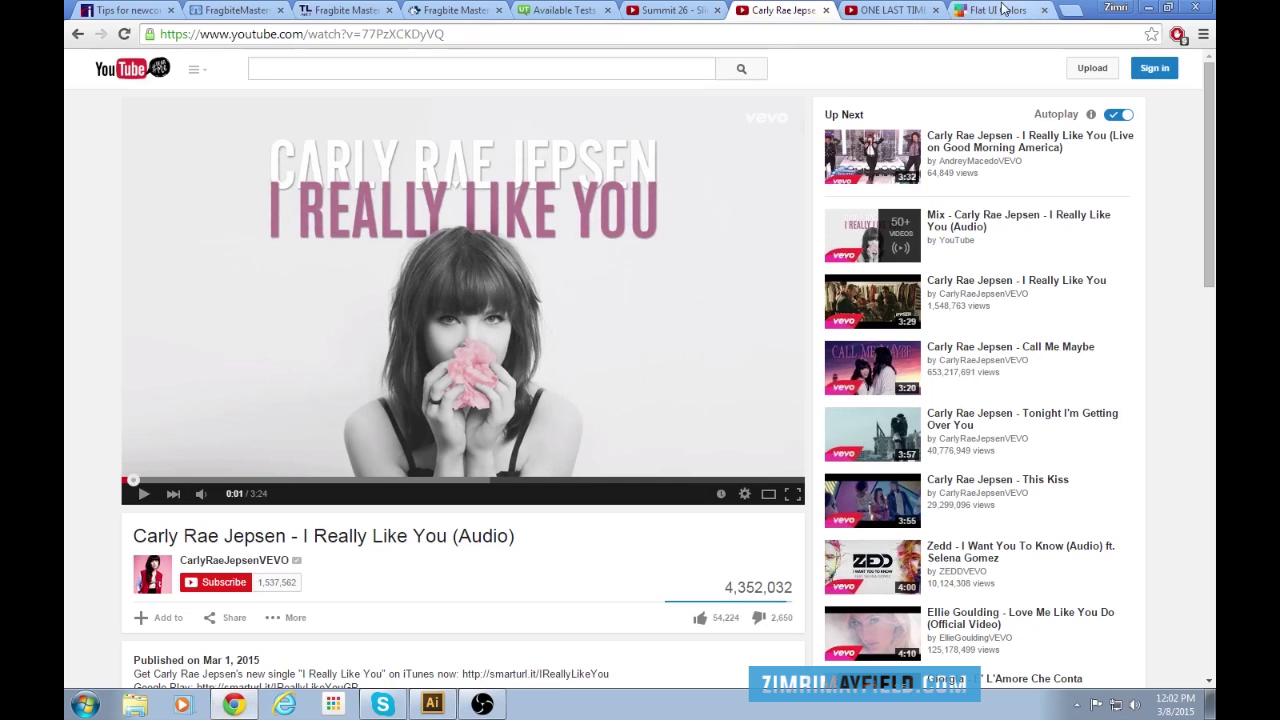
Show the Flat UI Colors page in the browser and paste its screenshot into the Illustrator document, scaled down just above the artboard's upper-left corner
{"action": "left_click", "coordinate": [993, 10]}
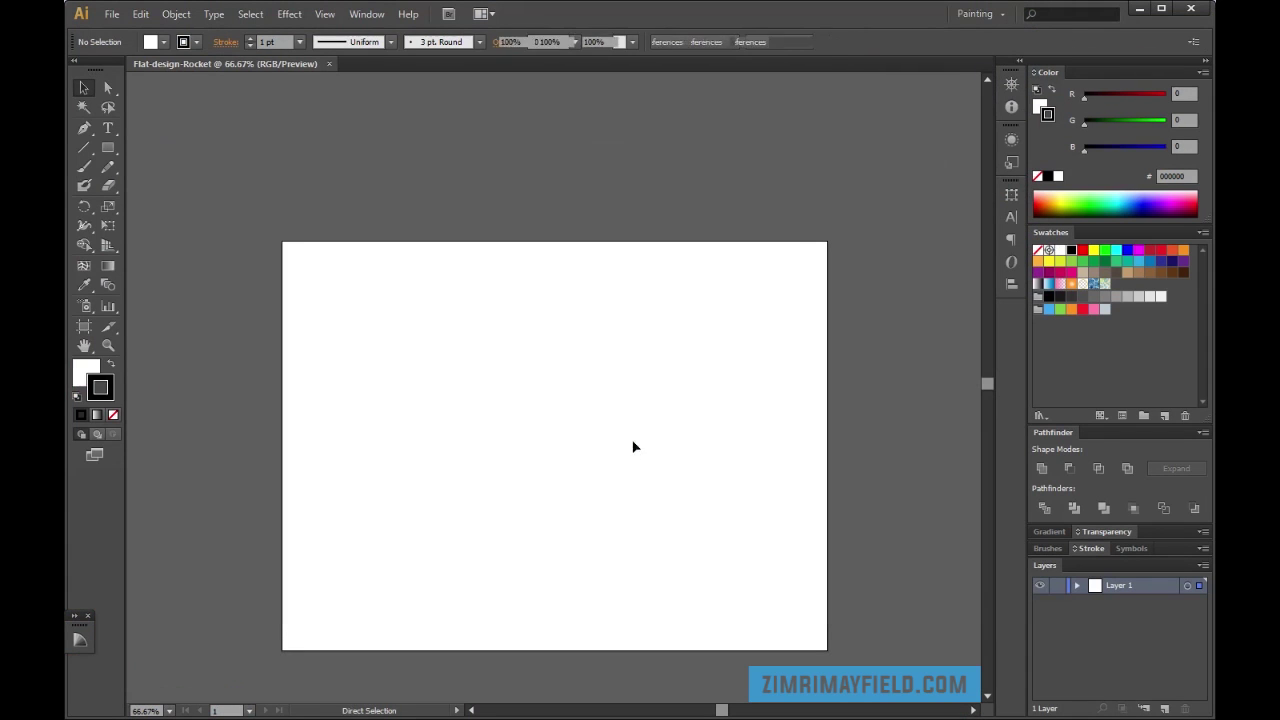
{"action": "key", "text": "ctrl+v"}
{"action": "left_click_drag", "start_coordinate": [937, 148], "coordinate": [405, 481]}
{"action": "left_click_drag", "start_coordinate": [407, 158], "coordinate": [449, 146]}
{"action": "left_click", "coordinate": [643, 238]}
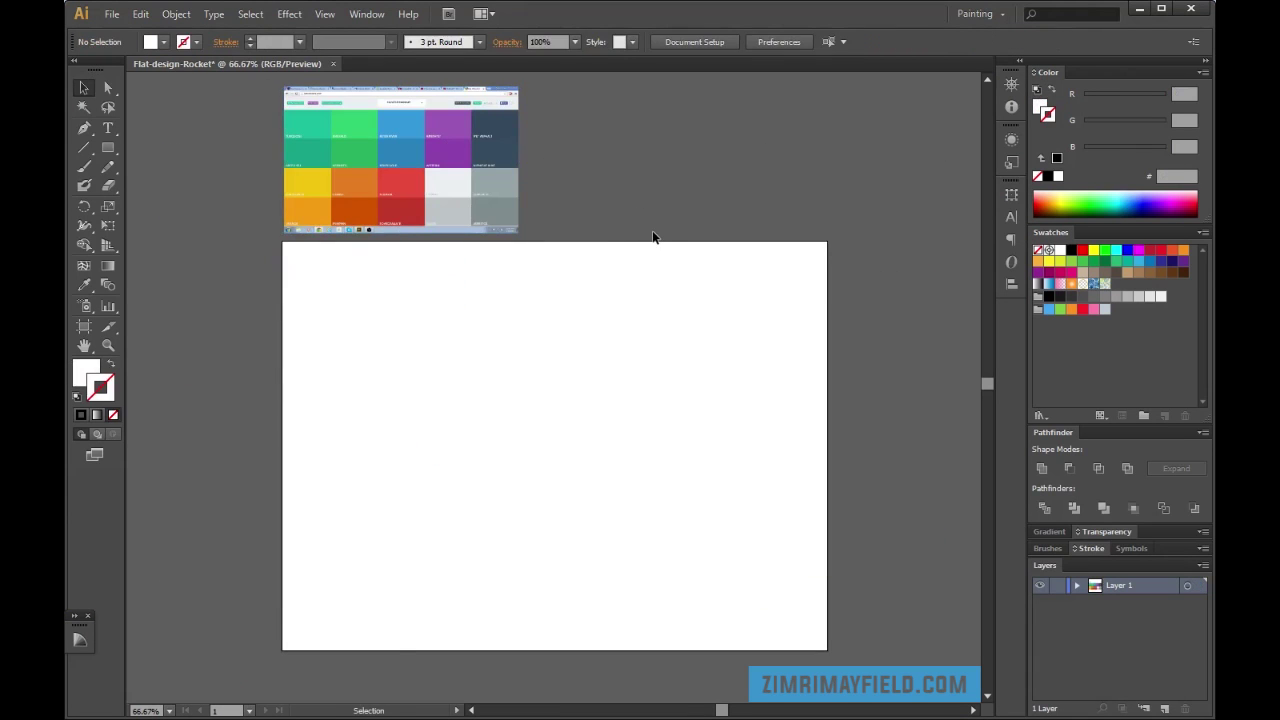
Rename Layer 1 as Background
{"action": "double_click", "coordinate": [1121, 587]}
{"action": "type", "text": "Background"}
{"action": "key", "text": "Return"}
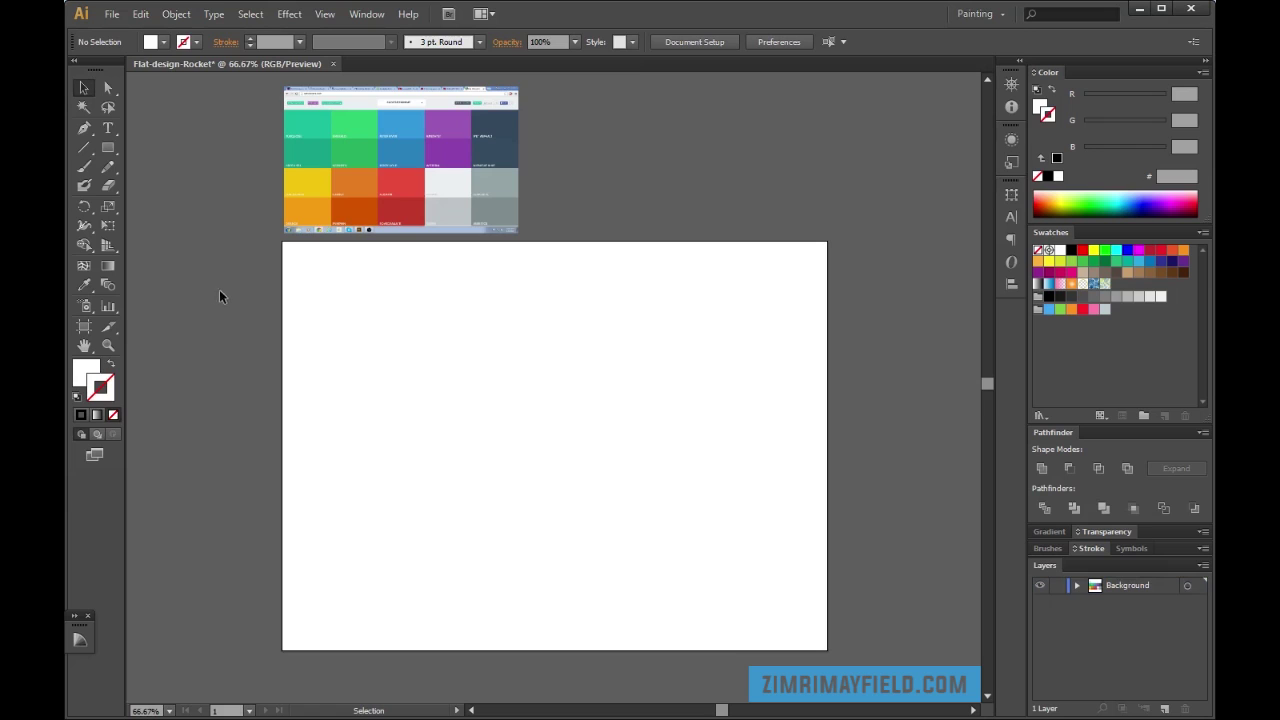
Draw a 1024 x 768 px rectangle that covers the whole artboard
{"action": "key", "text": "m"}
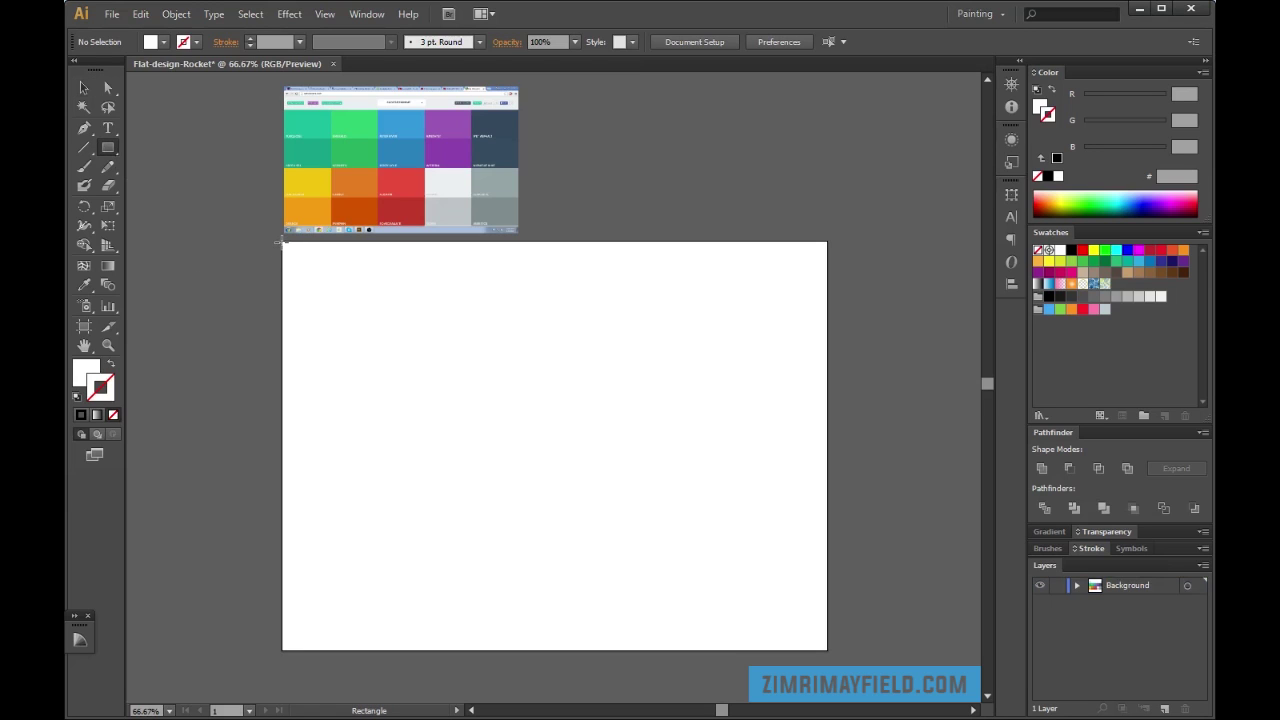
{"action": "left_click_drag", "start_coordinate": [282, 241], "coordinate": [829, 650]}
{"action": "key", "text": "v"}
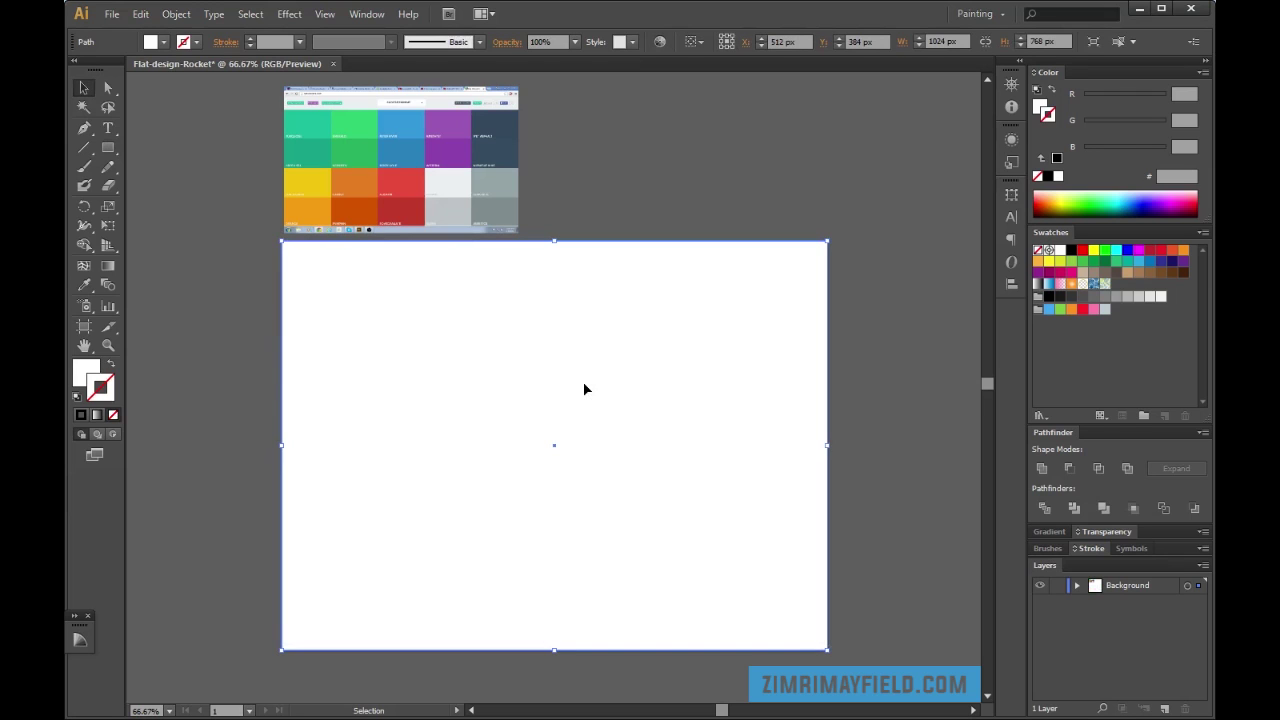
Fill the artboard-sized rectangle with the bright yellow sampled from the pasted colour palette
{"action": "key", "text": "i"}
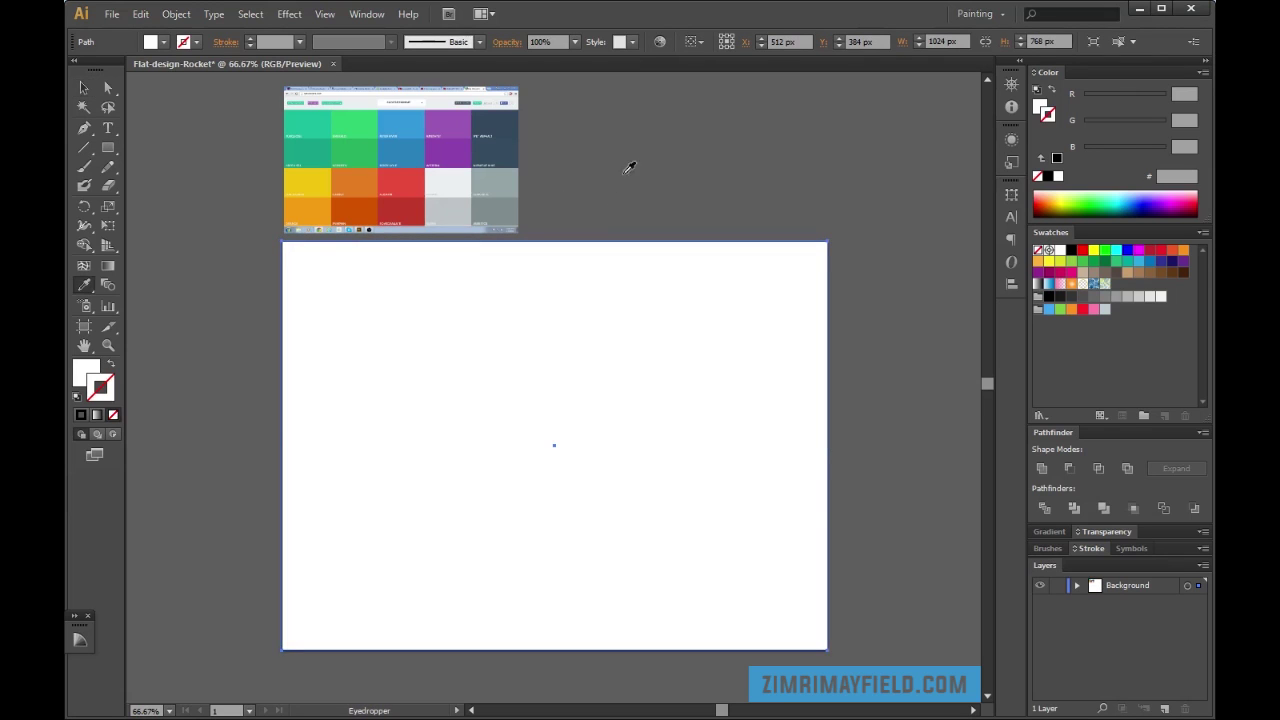
{"action": "left_click", "coordinate": [319, 175]}
{"action": "key", "text": "v"}
{"action": "left_click", "coordinate": [655, 181]}
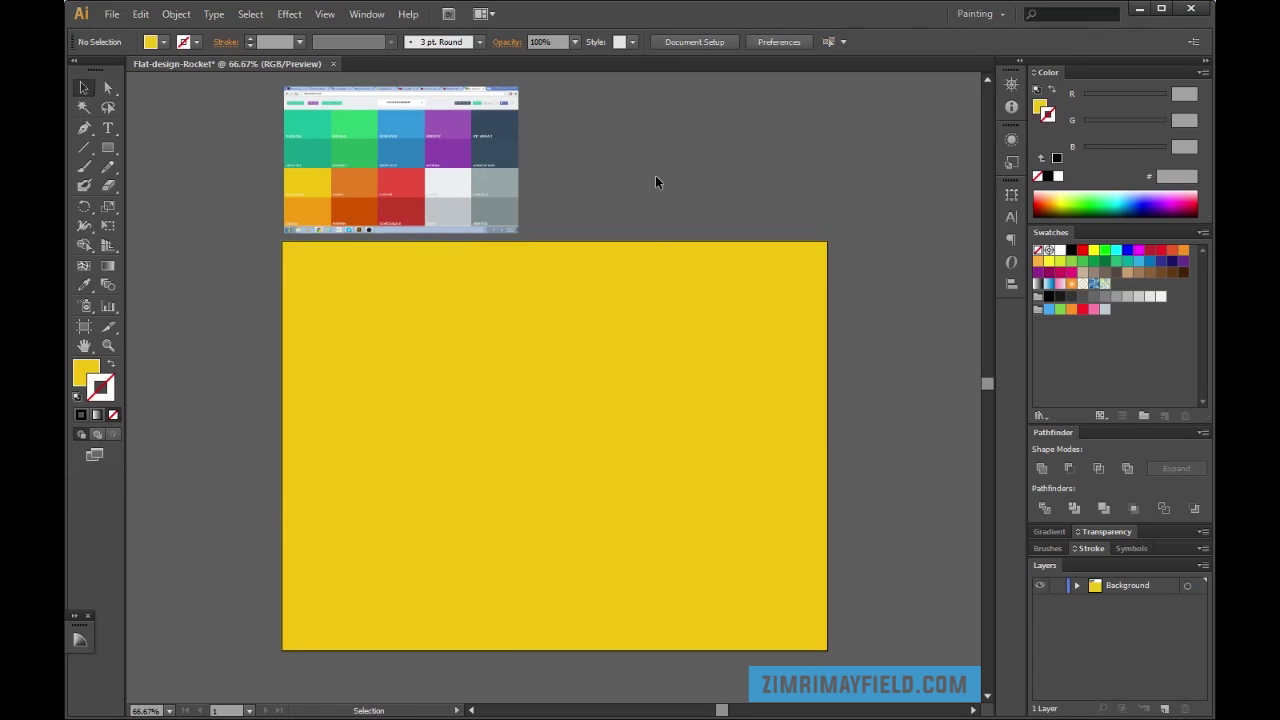
Lock the Background layer and add a new layer named Rocket above it
{"action": "left_click", "coordinate": [1058, 586]}
{"action": "left_click", "coordinate": [1164, 708]}
{"action": "double_click", "coordinate": [1128, 586]}
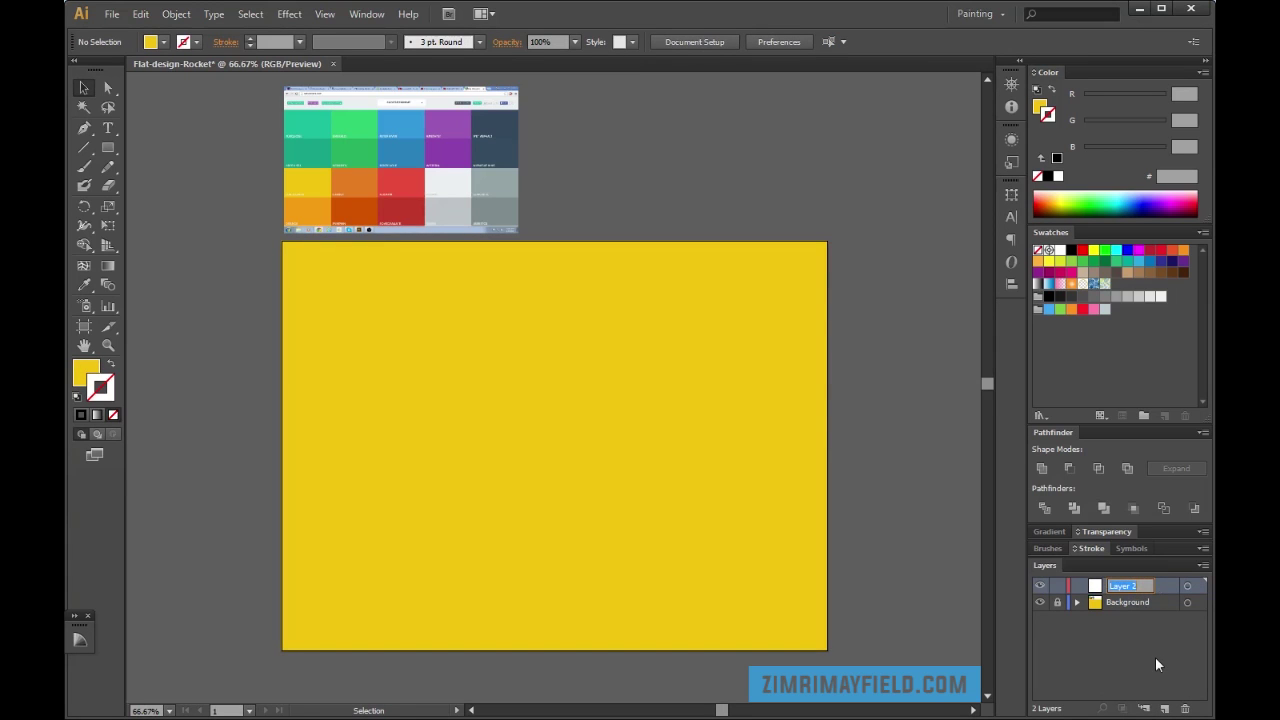
{"action": "type", "text": "Rocket"}
{"action": "key", "text": "Return"}
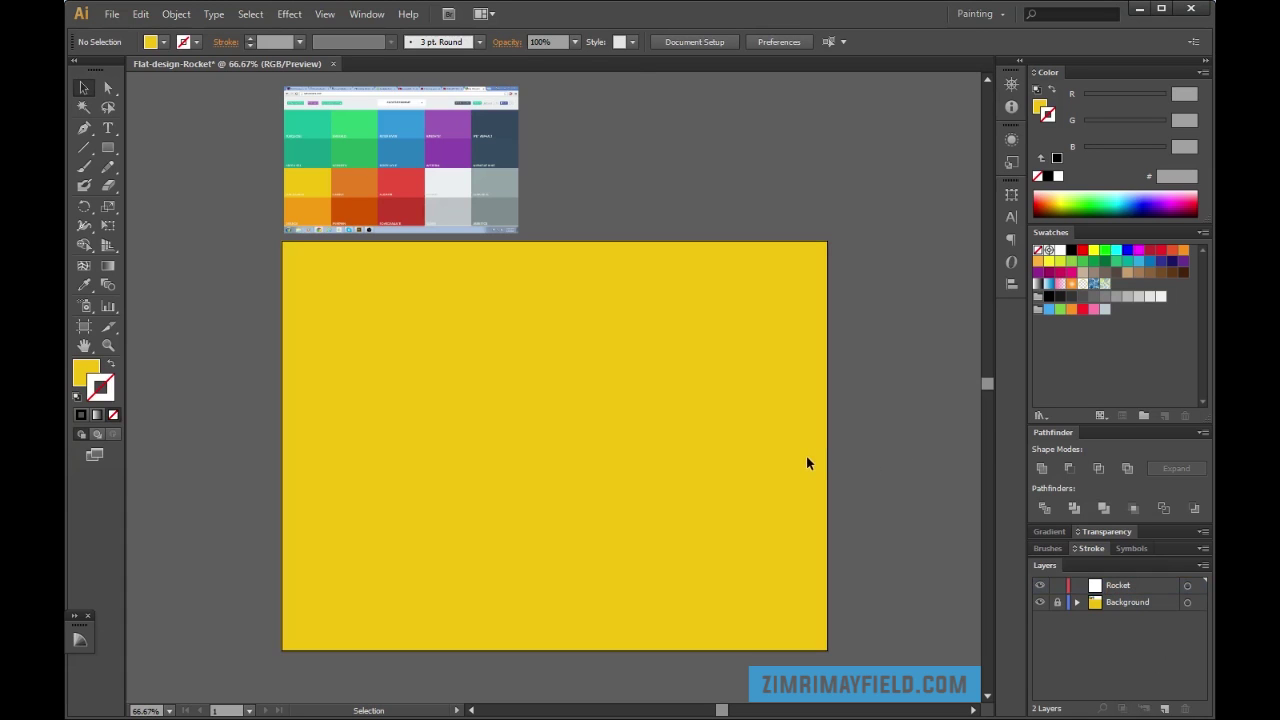
Set the fill colour to the very light grey ecf0f1 sampled from the pasted colour palette
{"action": "scroll", "coordinate": [725, 415], "scroll_direction": "down", "scroll_amount": 2}
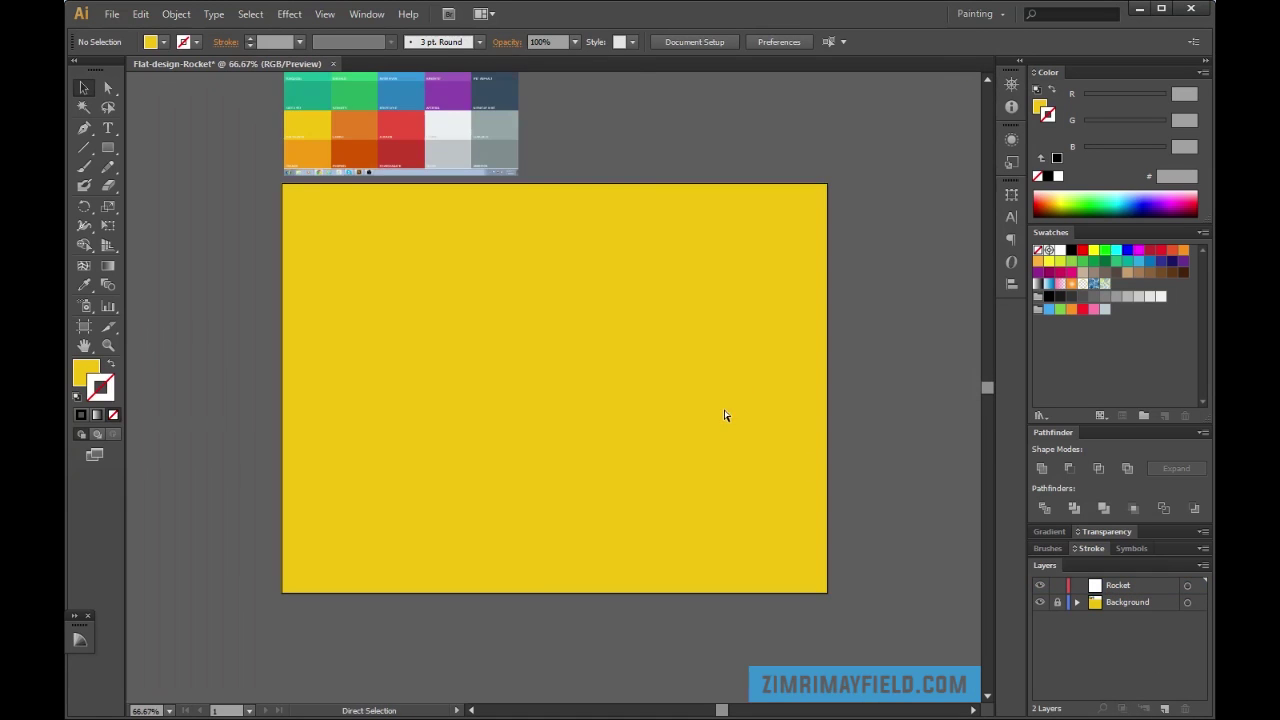
{"action": "key", "text": "ctrl+1"}
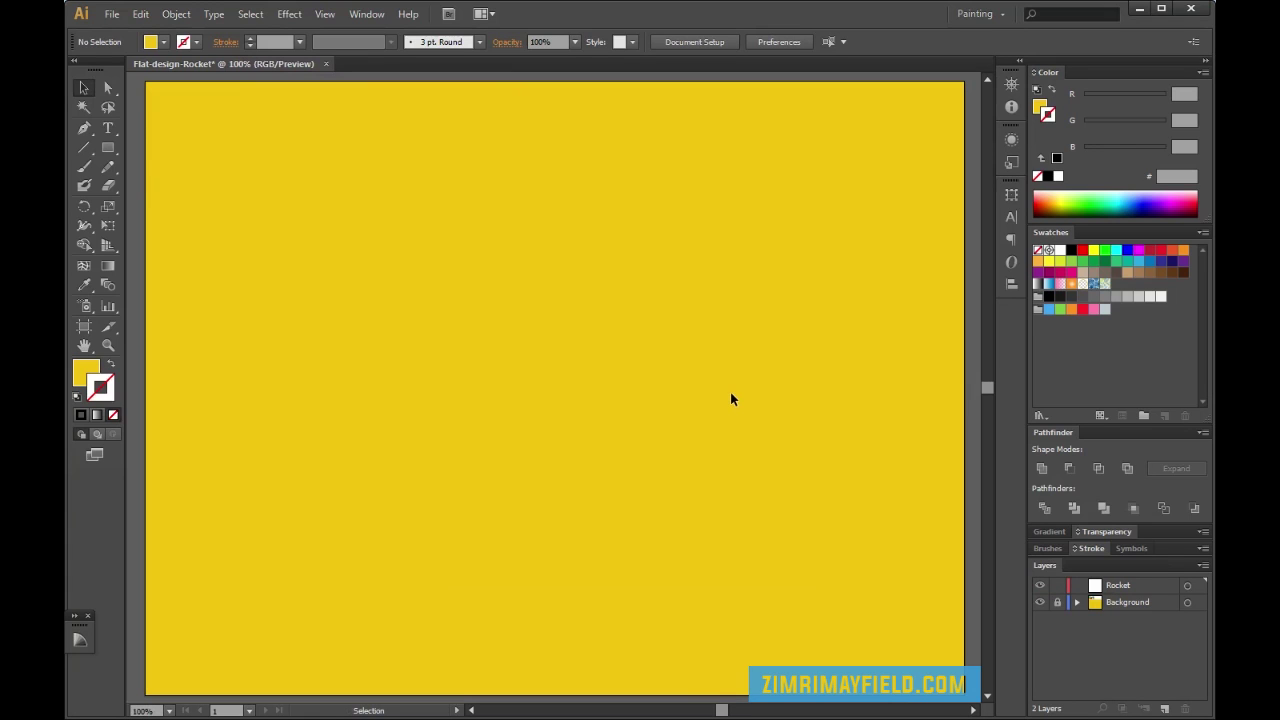
{"action": "key", "text": "ctrl+minus"}
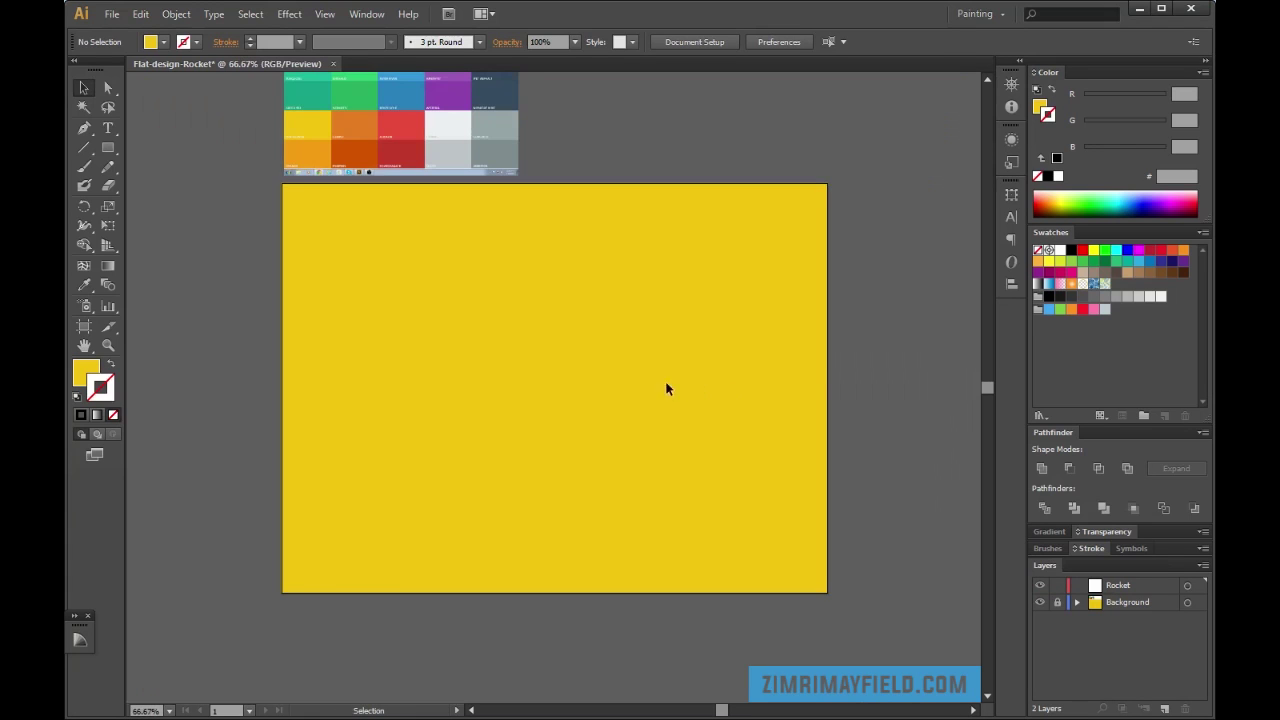
{"action": "key", "text": "ctrl+1"}
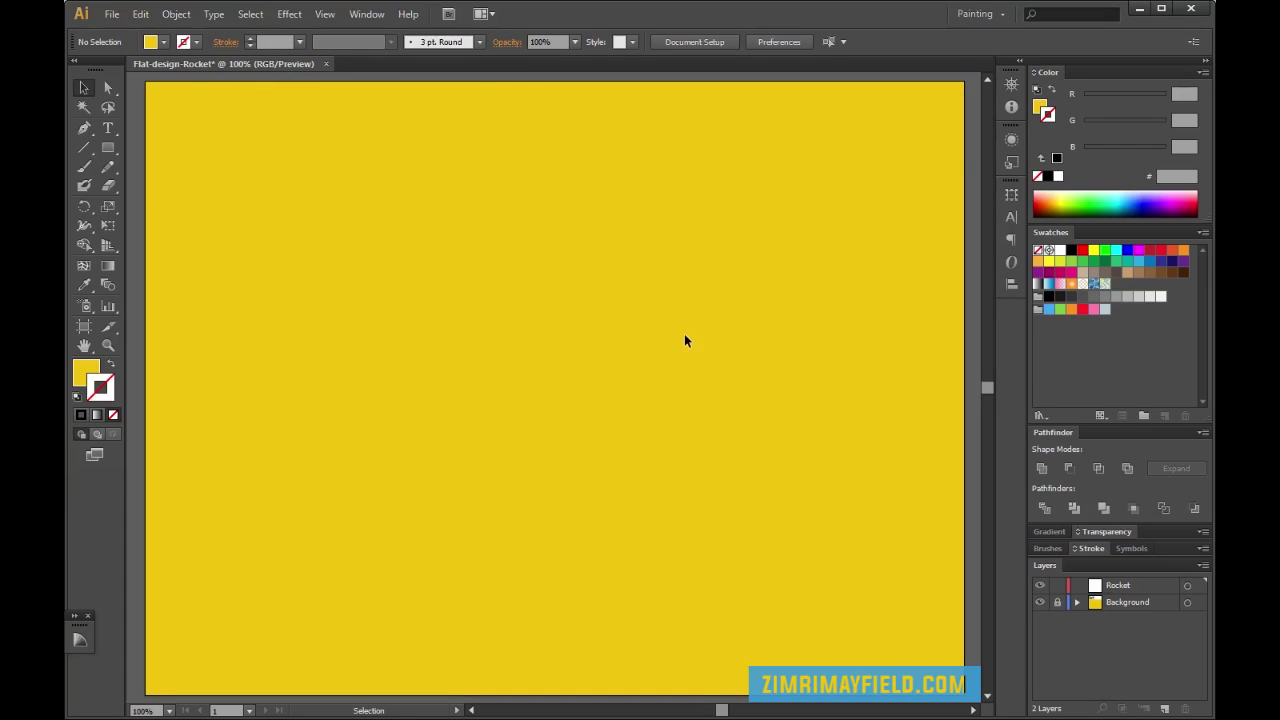
{"action": "key", "text": "p"}
{"action": "scroll", "coordinate": [600, 322], "scroll_direction": "up", "scroll_amount": 2}
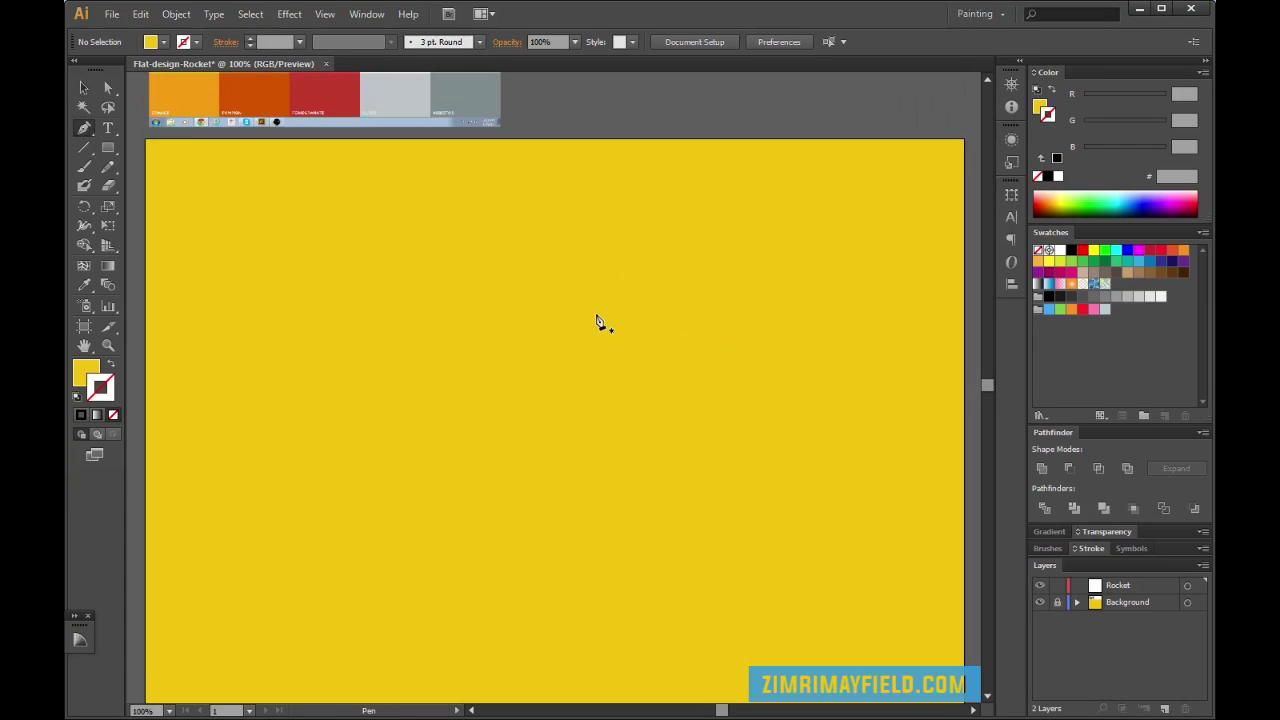
{"action": "left_click", "coordinate": [80, 372]}
{"action": "scroll", "coordinate": [386, 297], "scroll_direction": "up", "scroll_amount": 2}
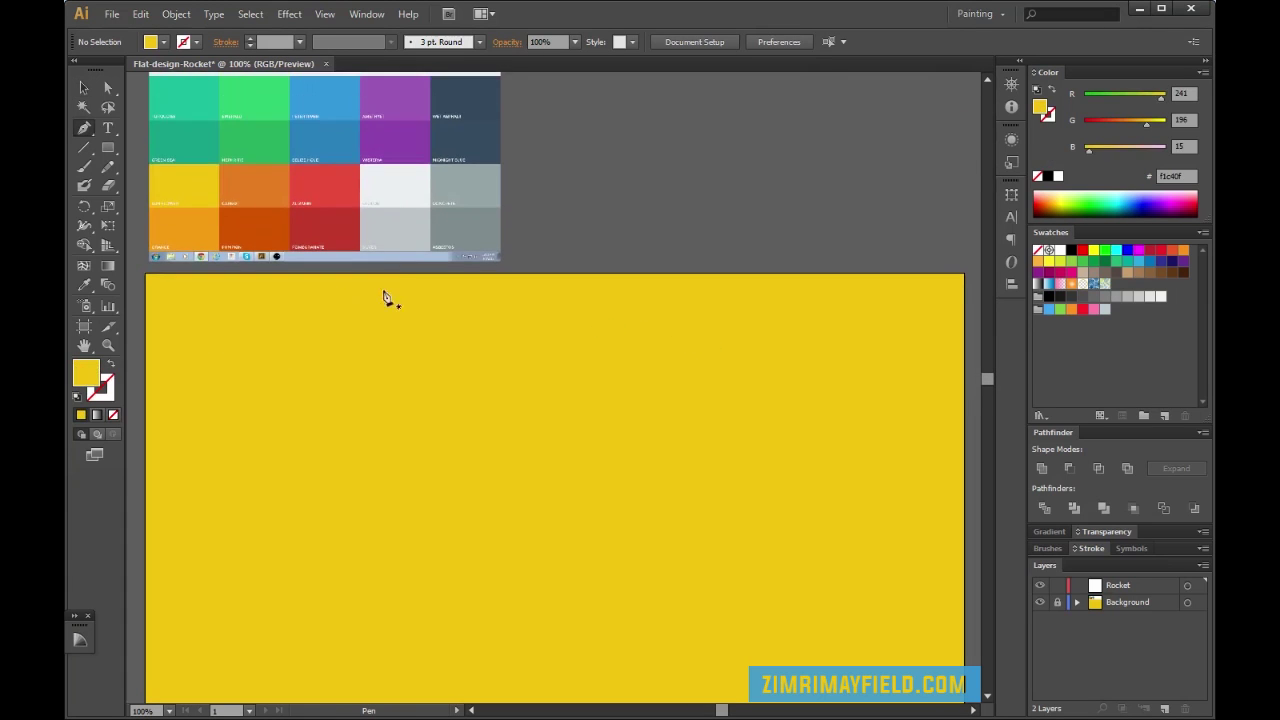
{"action": "left_click", "coordinate": [391, 201]}
{"action": "key", "text": "ctrl+z"}
{"action": "key", "text": "i"}
{"action": "left_click", "coordinate": [380, 175]}
Draw a closed half-rocket body with the Pen tool near the artboard's centre, about 128 px wide and 375 px high, with a curved outer side
{"action": "key", "text": "p"}
{"action": "scroll", "coordinate": [500, 300], "scroll_direction": "down", "scroll_amount": 4}
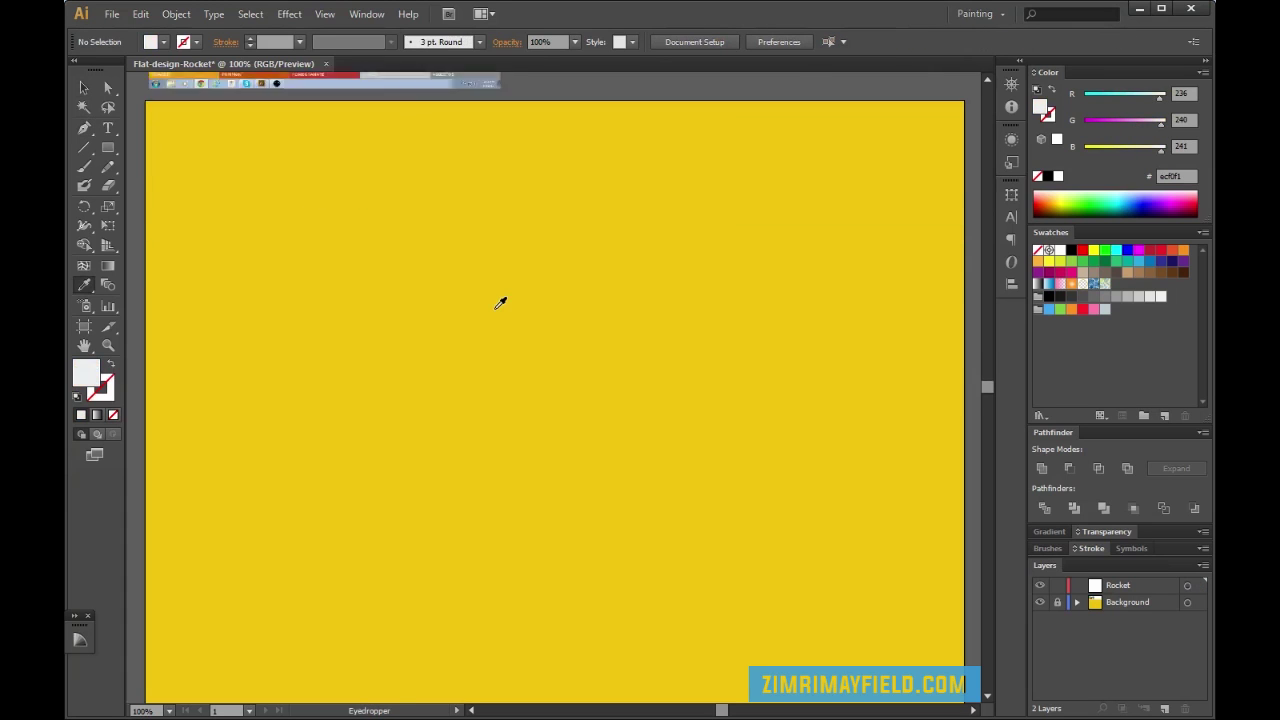
{"action": "scroll", "coordinate": [565, 280], "scroll_direction": "up", "scroll_amount": 2}
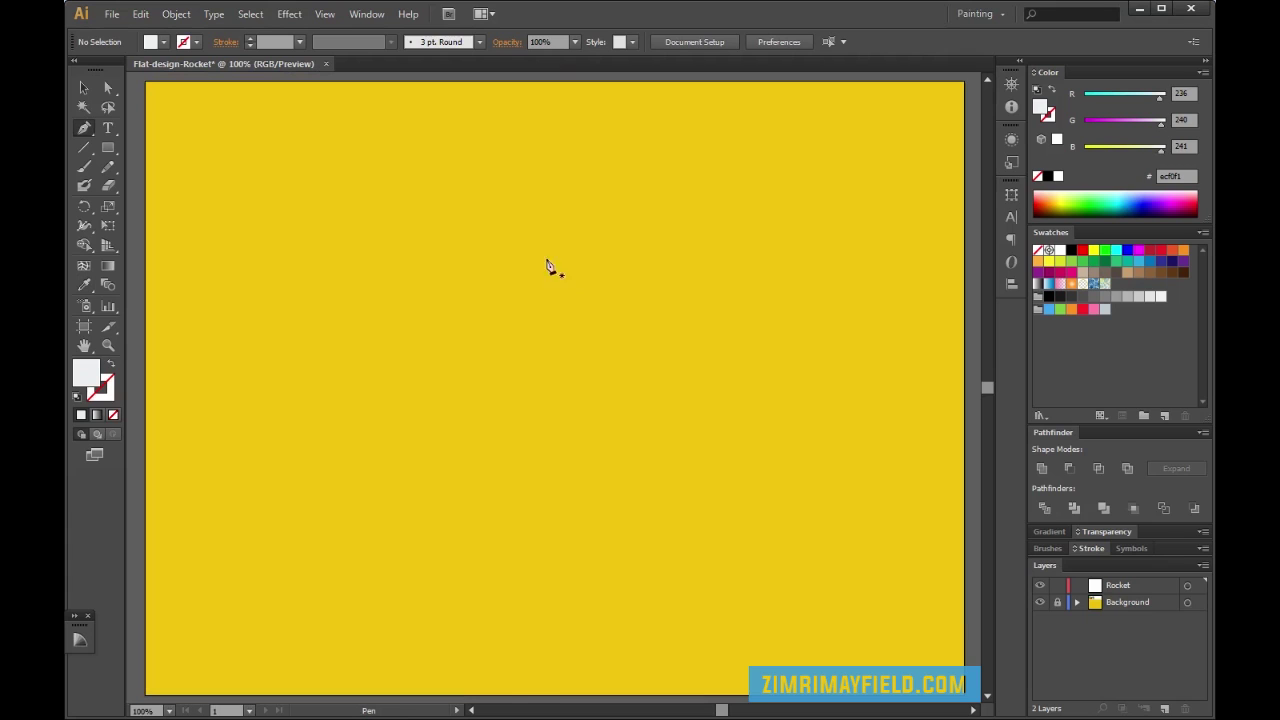
{"action": "left_click", "coordinate": [521, 221]}
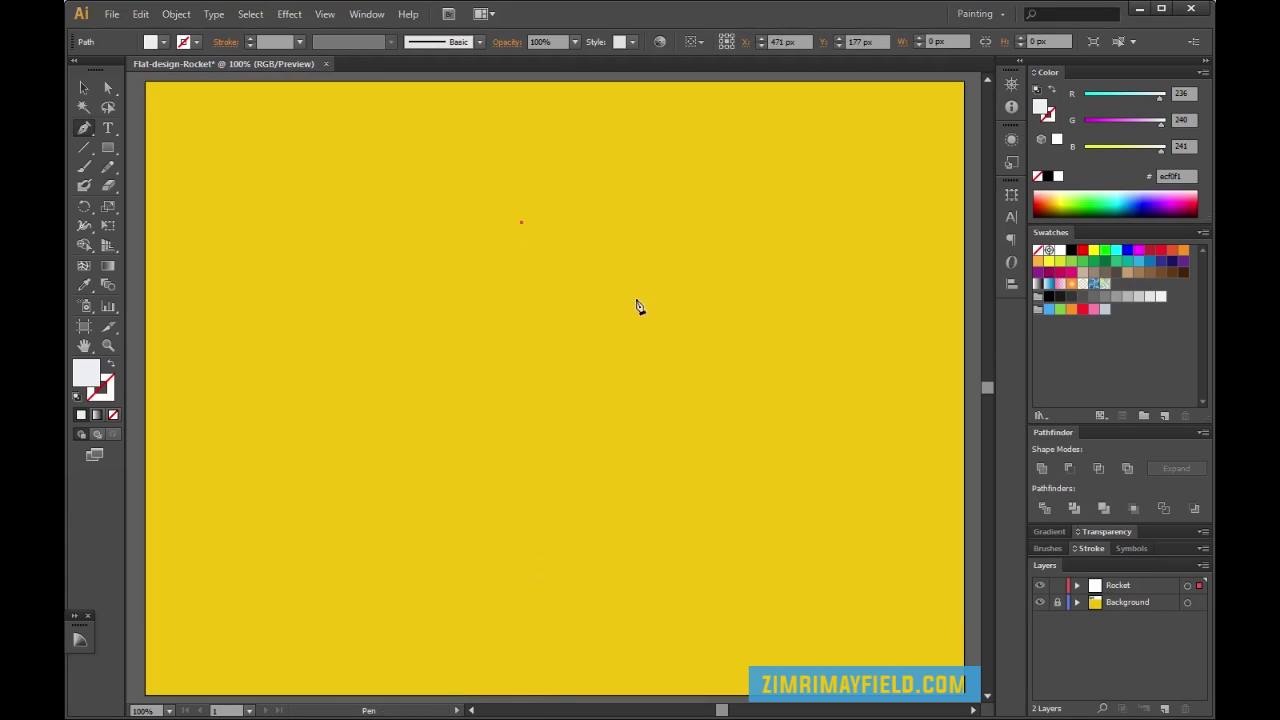
{"action": "left_click_drag", "start_coordinate": [626, 287], "coordinate": [640, 305]}
{"action": "scroll", "coordinate": [643, 400], "scroll_direction": "down", "scroll_amount": 1}
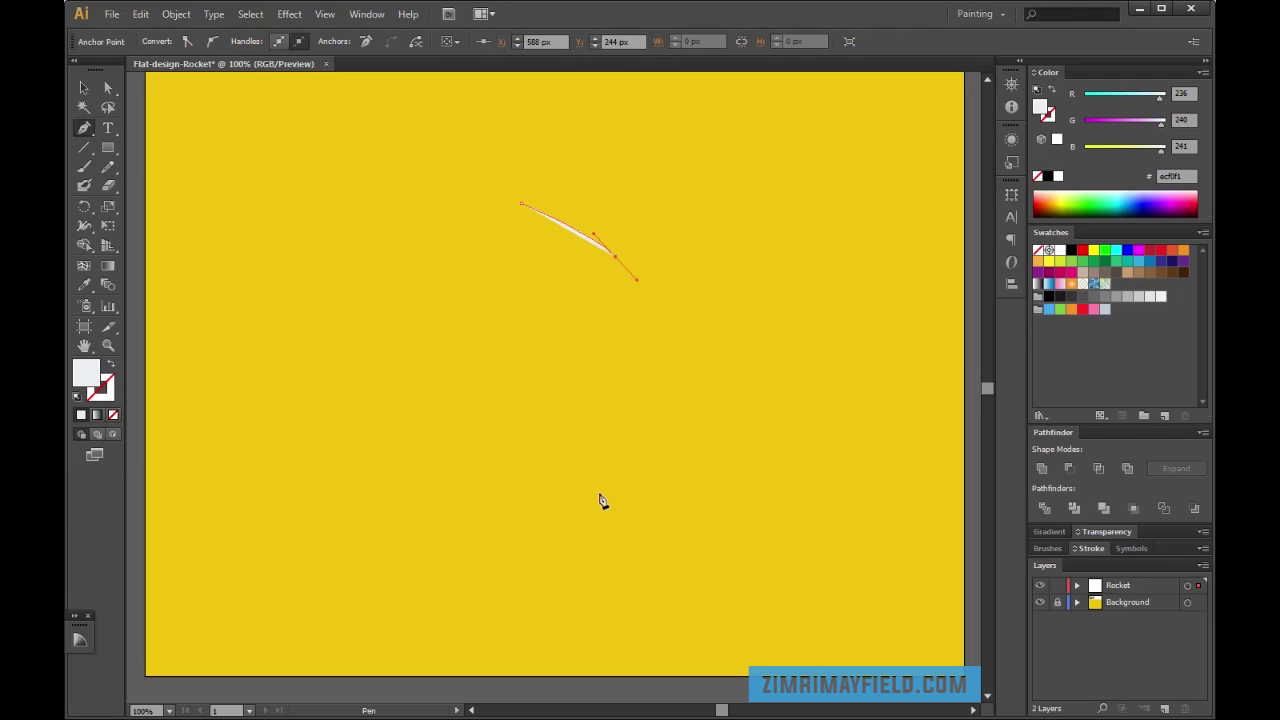
{"action": "left_click_drag", "start_coordinate": [600, 494], "coordinate": [589, 516]}
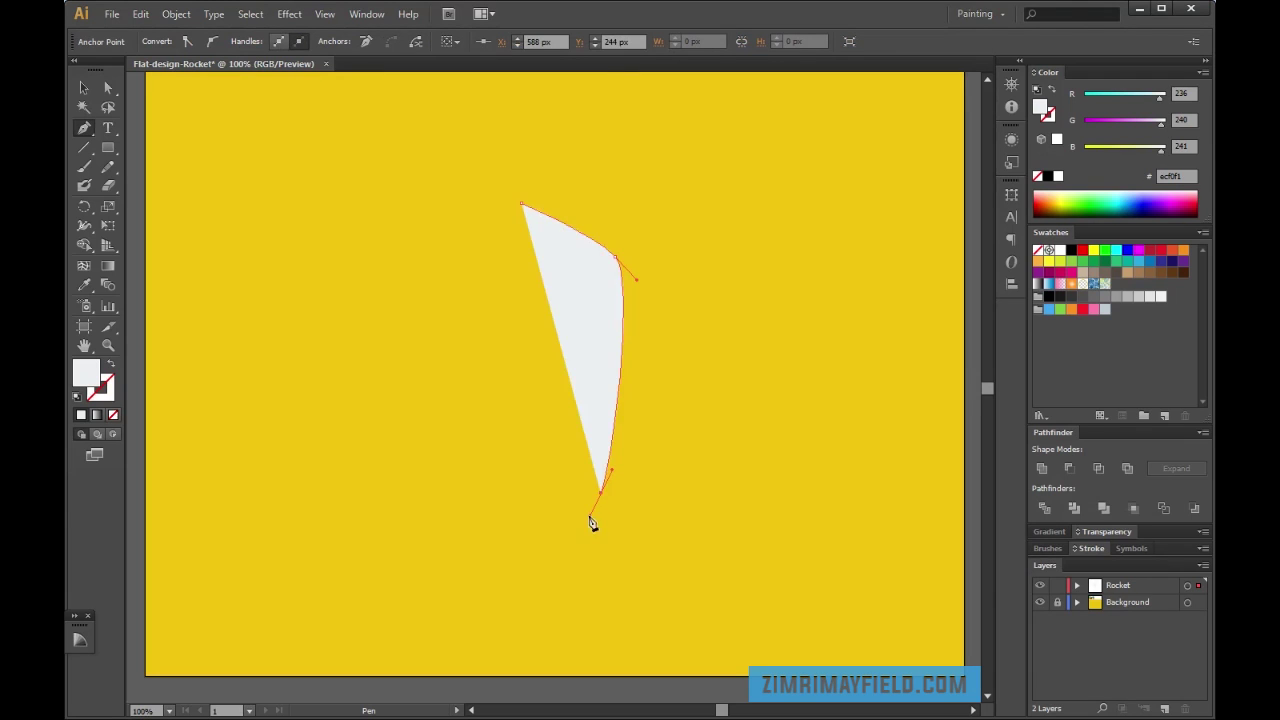
{"action": "left_click", "coordinate": [540, 495]}
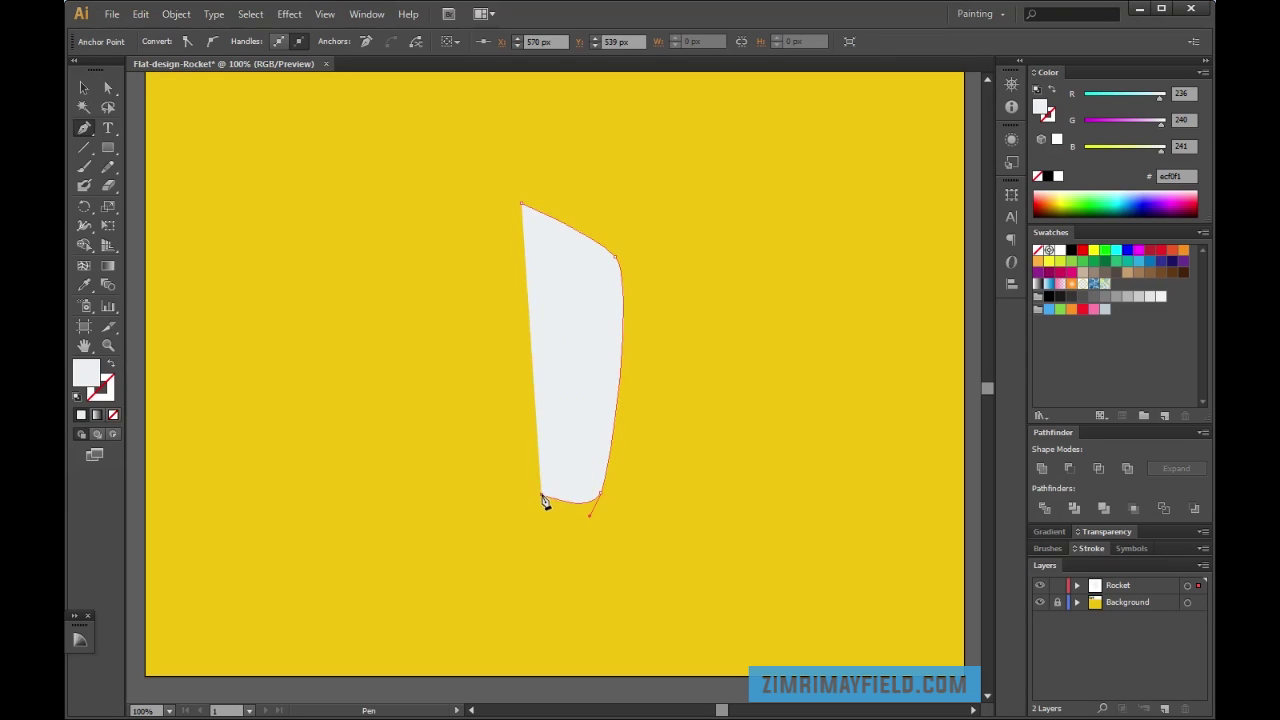
{"action": "left_click", "coordinate": [521, 205]}
{"action": "key", "text": "v"}
{"action": "left_click", "coordinate": [731, 278]}
Move the half-rocket's lower-left anchor point to X 471 px, Y 541 px, vertically below the tip, to straighten the left edge
{"action": "scroll", "coordinate": [725, 295], "scroll_direction": "down", "scroll_amount": 1}
{"action": "scroll", "coordinate": [700, 310], "scroll_direction": "up", "scroll_amount": 1}
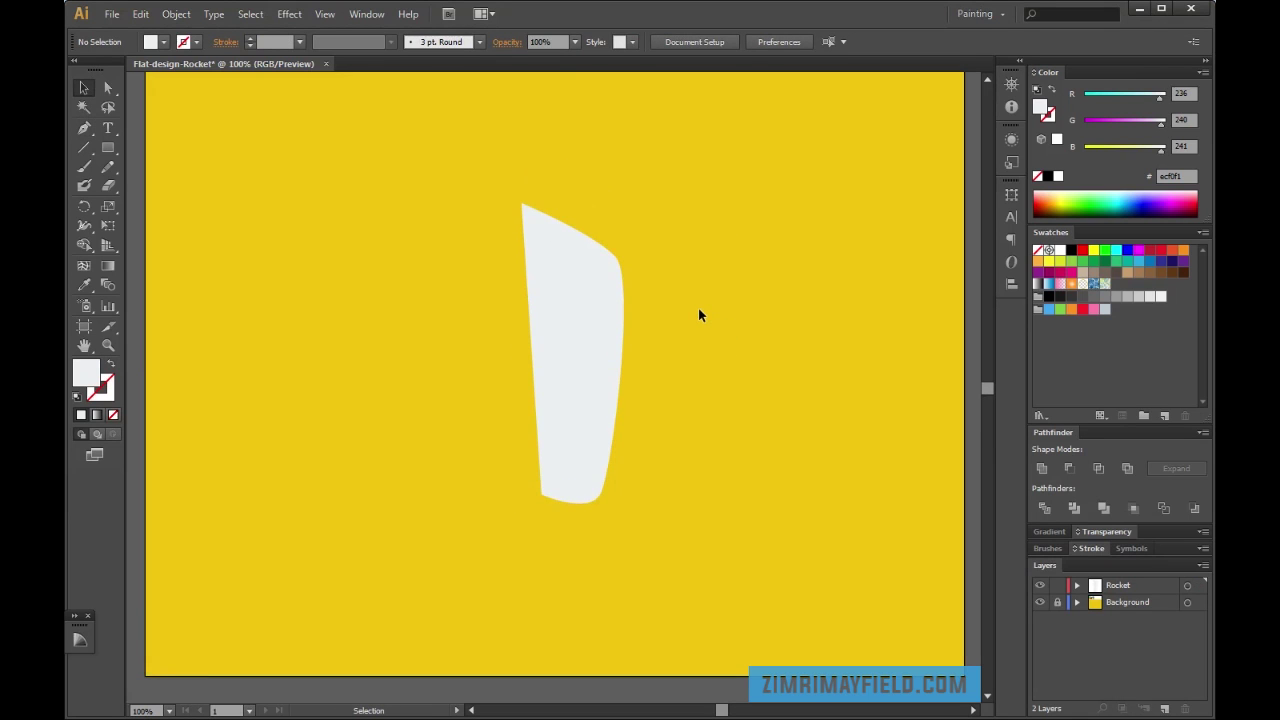
{"action": "left_click", "coordinate": [619, 370]}
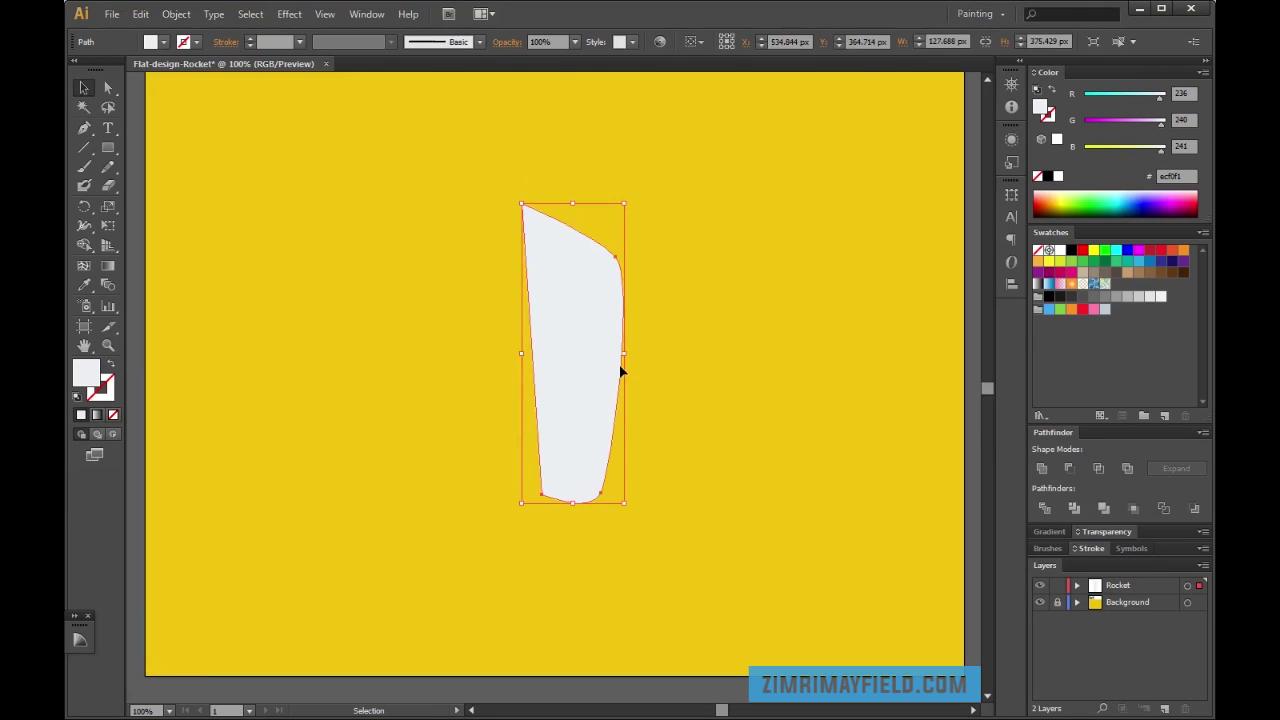
{"action": "scroll", "coordinate": [666, 371], "scroll_direction": "down", "scroll_amount": 1}
{"action": "key", "text": "ctrl+plus"}
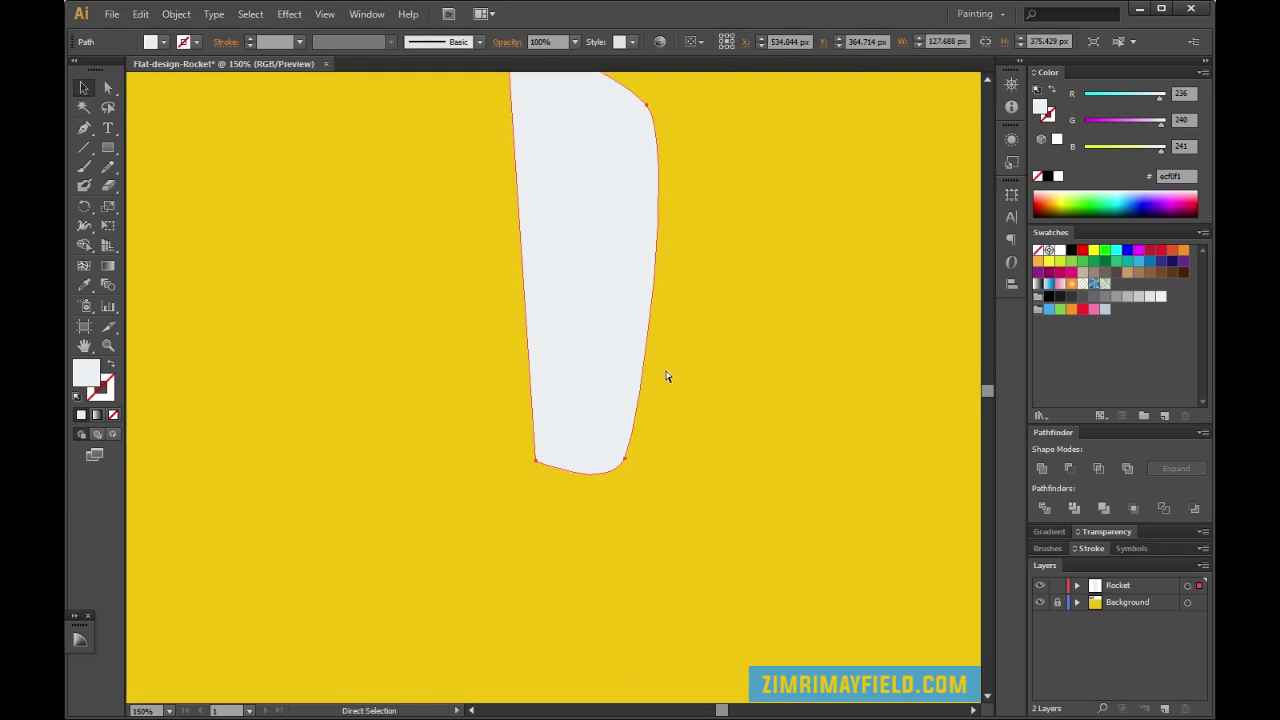
{"action": "scroll", "coordinate": [666, 371], "scroll_direction": "up", "scroll_amount": 1}
{"action": "scroll", "coordinate": [685, 377], "scroll_direction": "up", "scroll_amount": 1}
{"action": "scroll", "coordinate": [685, 377], "scroll_direction": "down", "scroll_amount": 1}
{"action": "key", "text": "a"}
{"action": "key", "text": "v"}
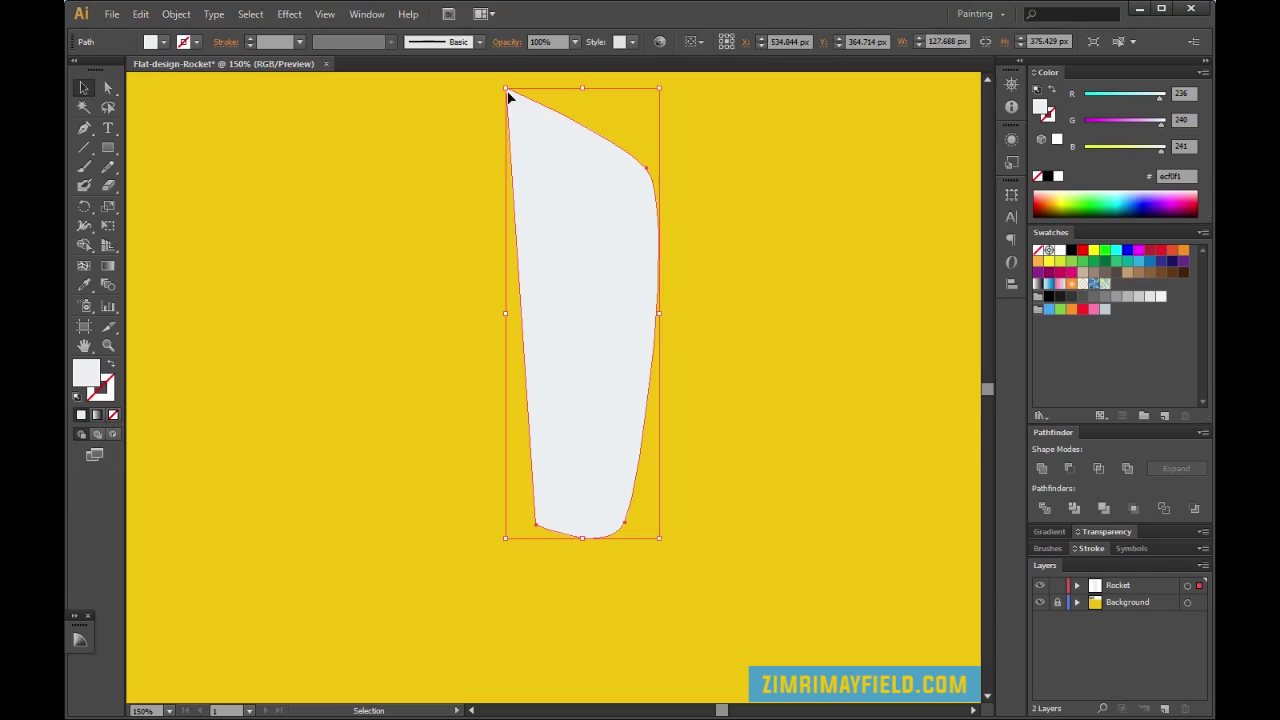
{"action": "scroll", "coordinate": [524, 505], "scroll_direction": "down", "scroll_amount": 1}
{"action": "key", "text": "ctrl+plus"}
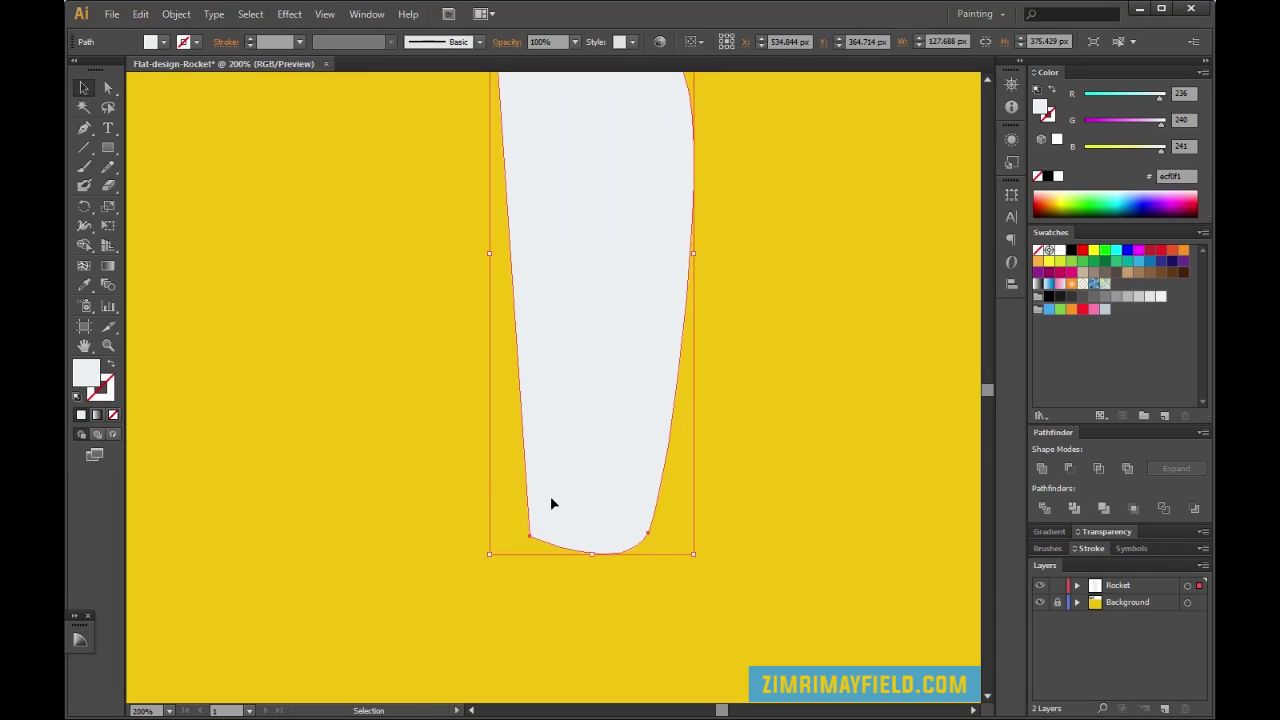
{"action": "scroll", "coordinate": [585, 388], "scroll_direction": "down", "scroll_amount": 1}
{"action": "key", "text": "a"}
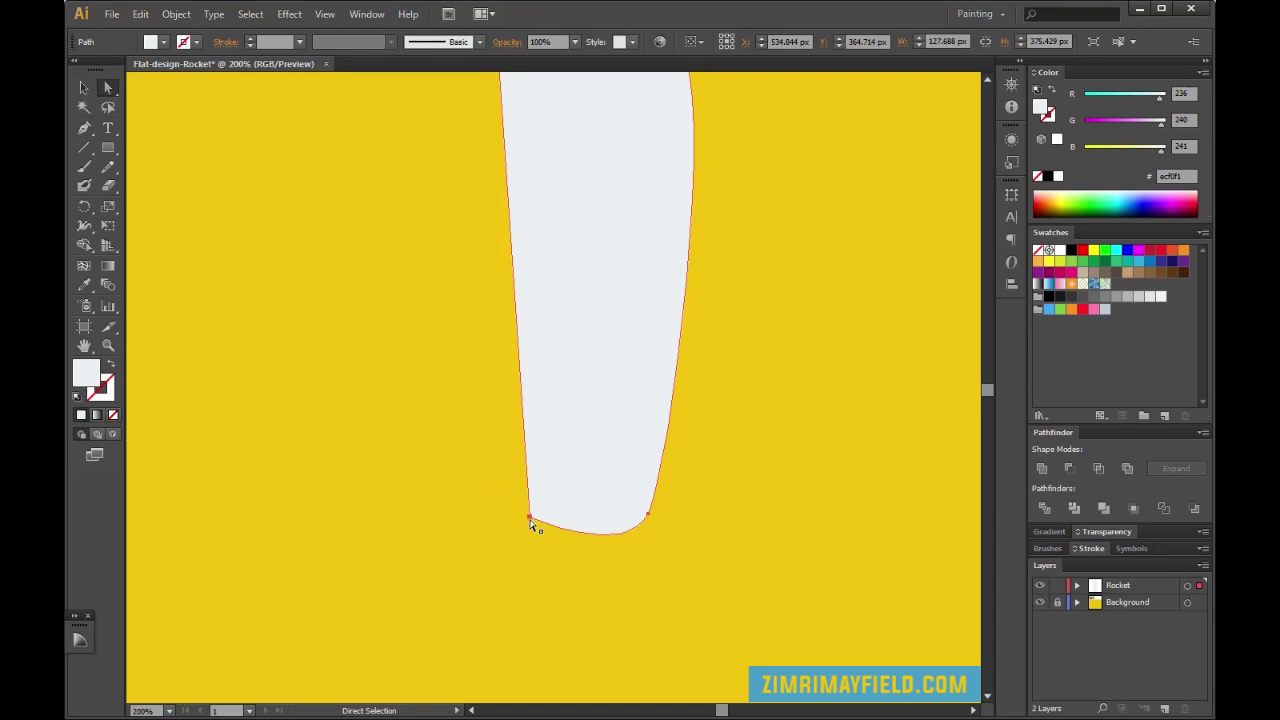
{"action": "left_click", "coordinate": [530, 519]}
{"action": "left_click_drag", "start_coordinate": [530, 524], "coordinate": [491, 517]}
Retract the lower curve handle into the half-rocket's bottom-right anchor point to straighten the bottom edge, and deselect the shape
{"action": "scroll", "coordinate": [537, 477], "scroll_direction": "up", "scroll_amount": 4}
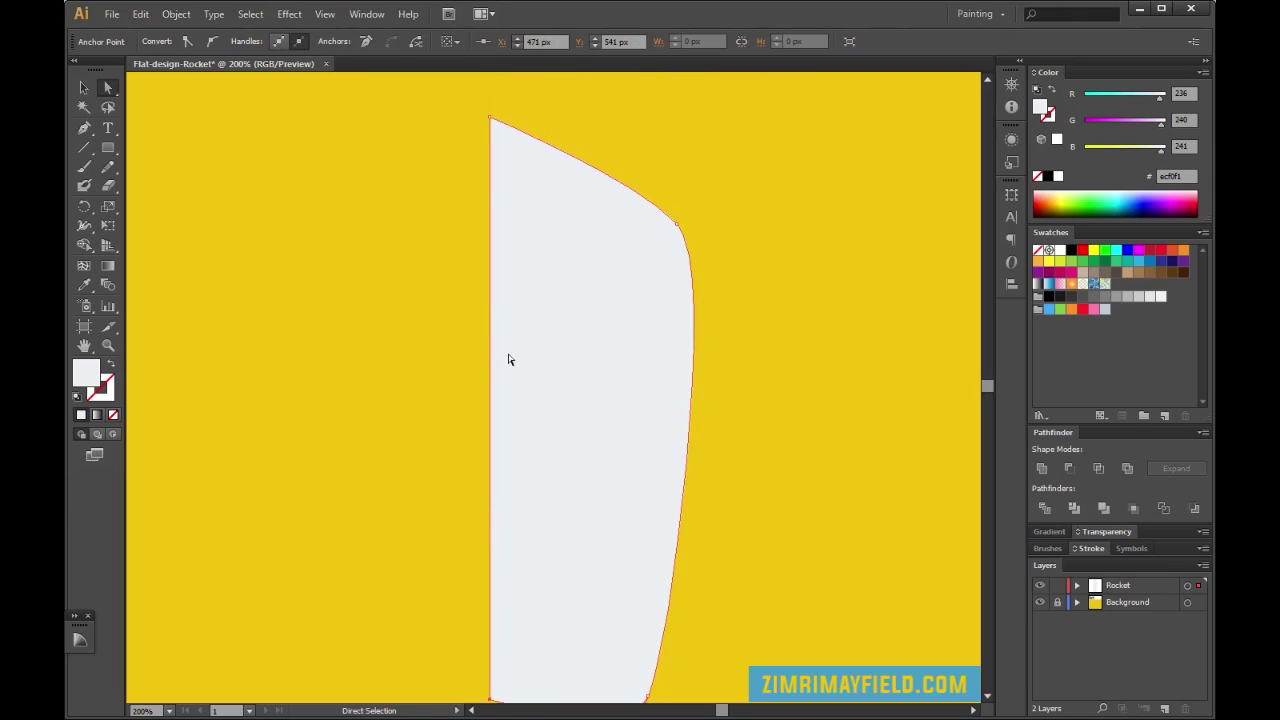
{"action": "scroll", "coordinate": [440, 578], "scroll_direction": "down", "scroll_amount": 4}
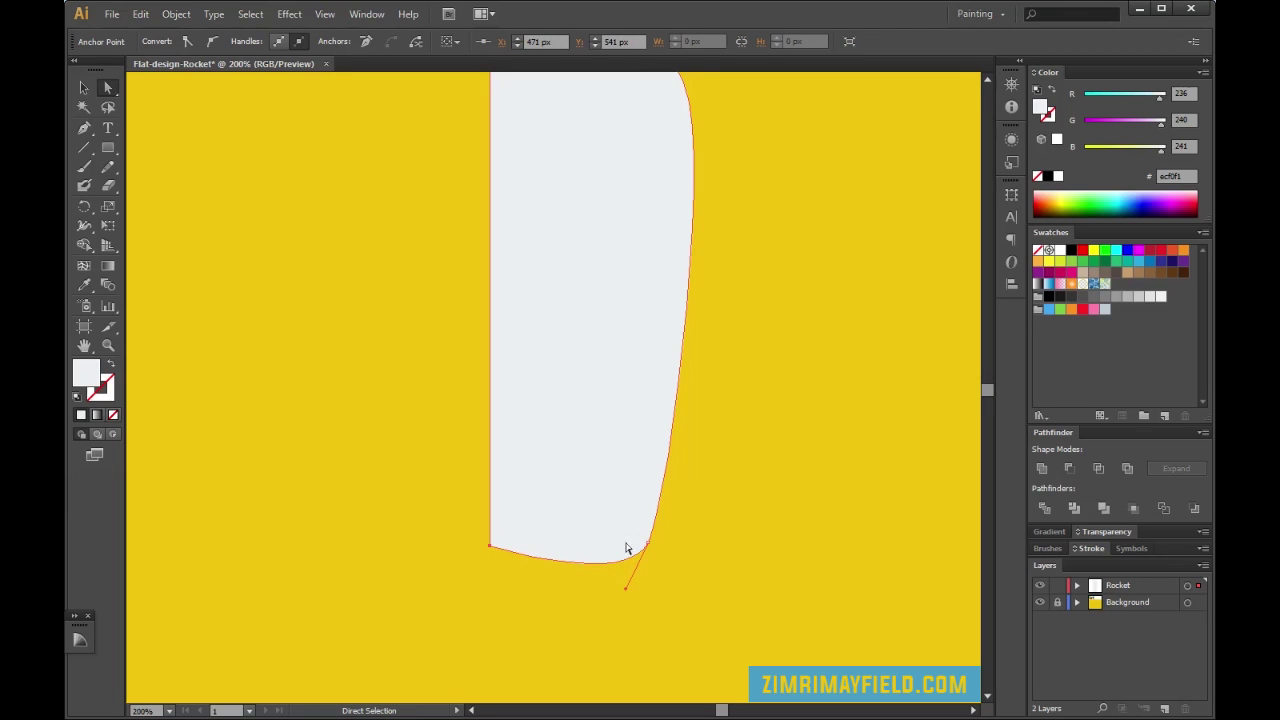
{"action": "left_click_drag", "start_coordinate": [627, 593], "coordinate": [647, 543]}
{"action": "scroll", "coordinate": [721, 561], "scroll_direction": "up", "scroll_amount": 3}
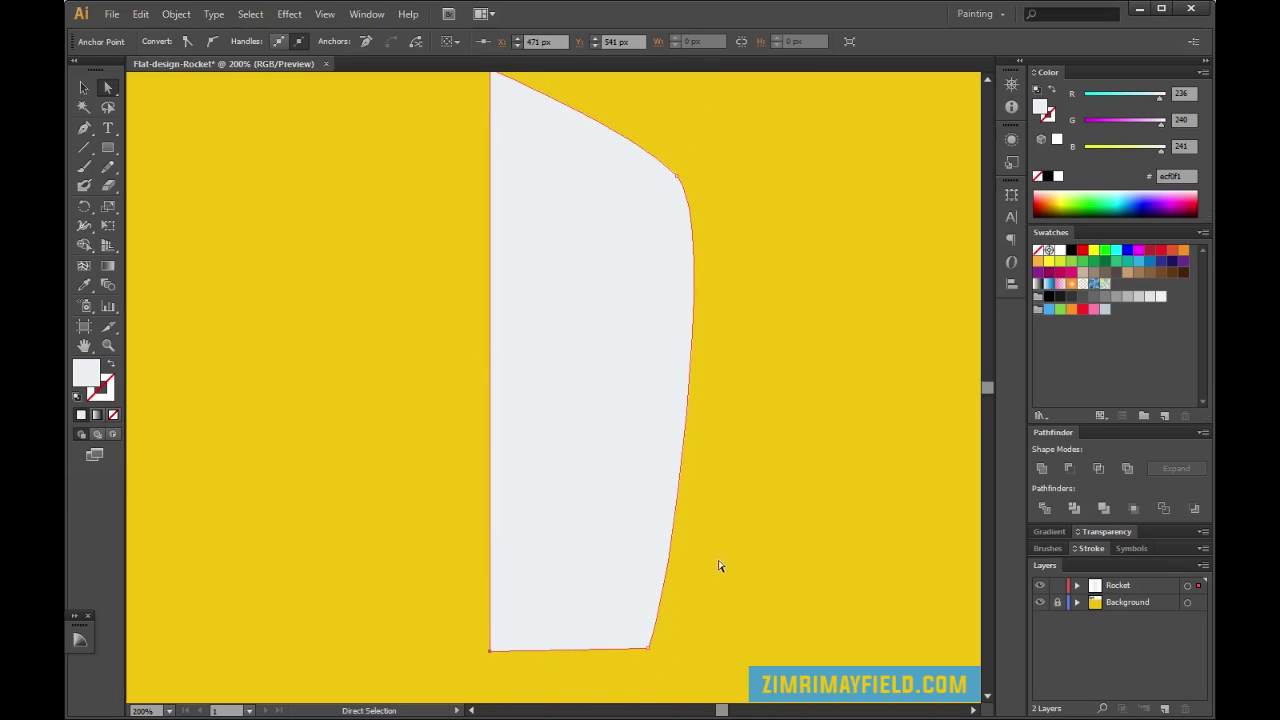
{"action": "key", "text": "ctrl+minus"}
{"action": "key", "text": "ctrl+minus"}
{"action": "left_click", "coordinate": [697, 367]}
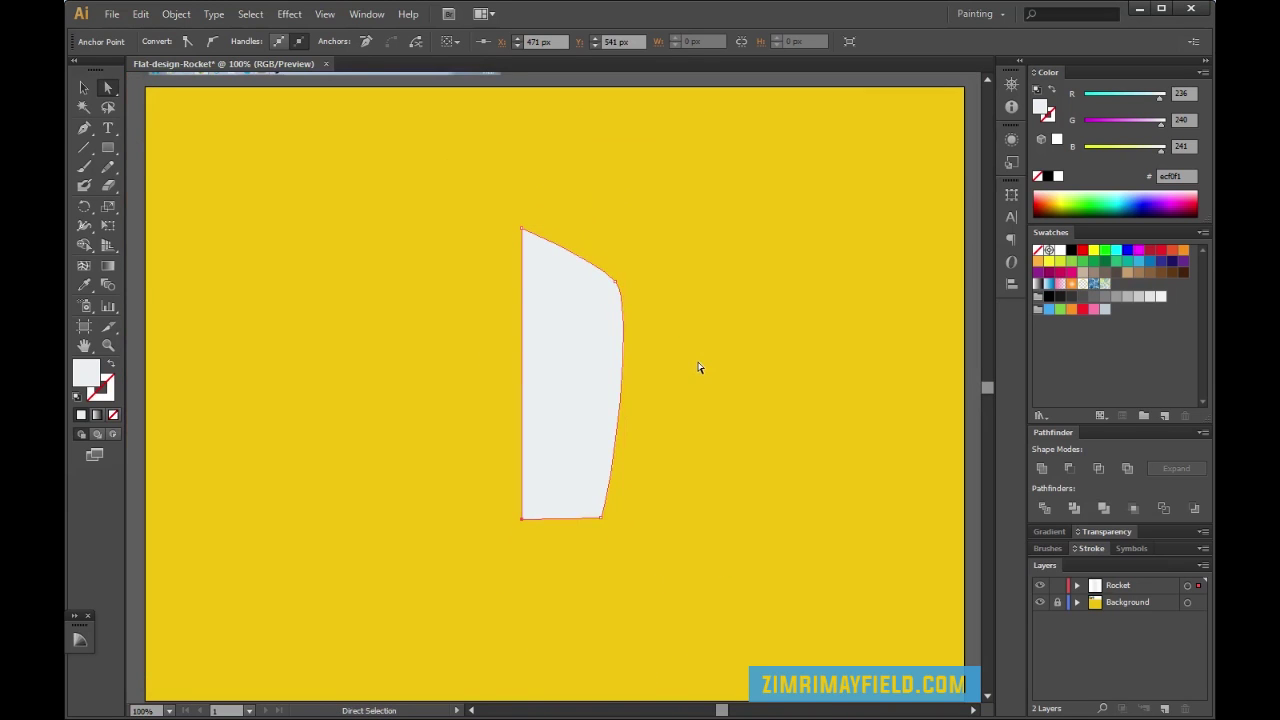
{"action": "scroll", "coordinate": [676, 169], "scroll_direction": "up", "scroll_amount": 5}
{"action": "key", "text": "v"}
{"action": "scroll", "coordinate": [701, 279], "scroll_direction": "down", "scroll_amount": 7}
{"action": "scroll", "coordinate": [703, 314], "scroll_direction": "up", "scroll_amount": 2}
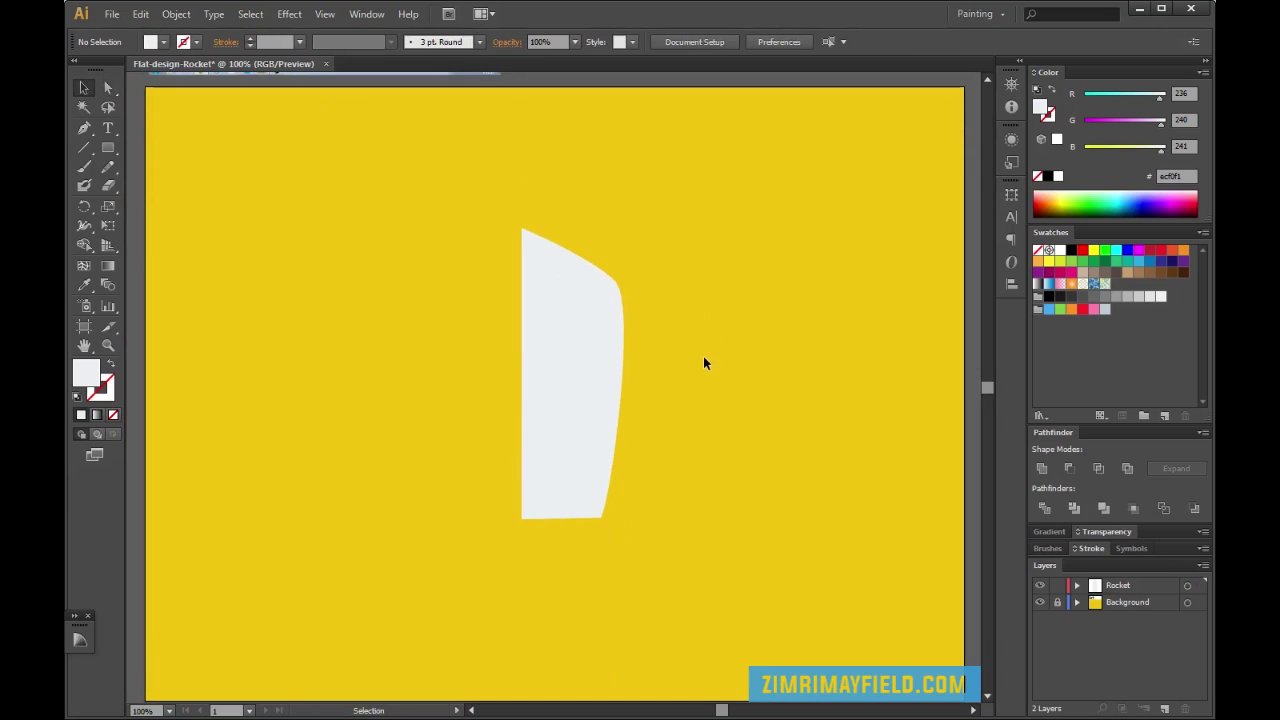
Duplicate the half-rocket, reflect the copy across the vertical axis, and align it against the original's straight edge
{"action": "scroll", "coordinate": [701, 356], "scroll_direction": "down", "scroll_amount": 2}
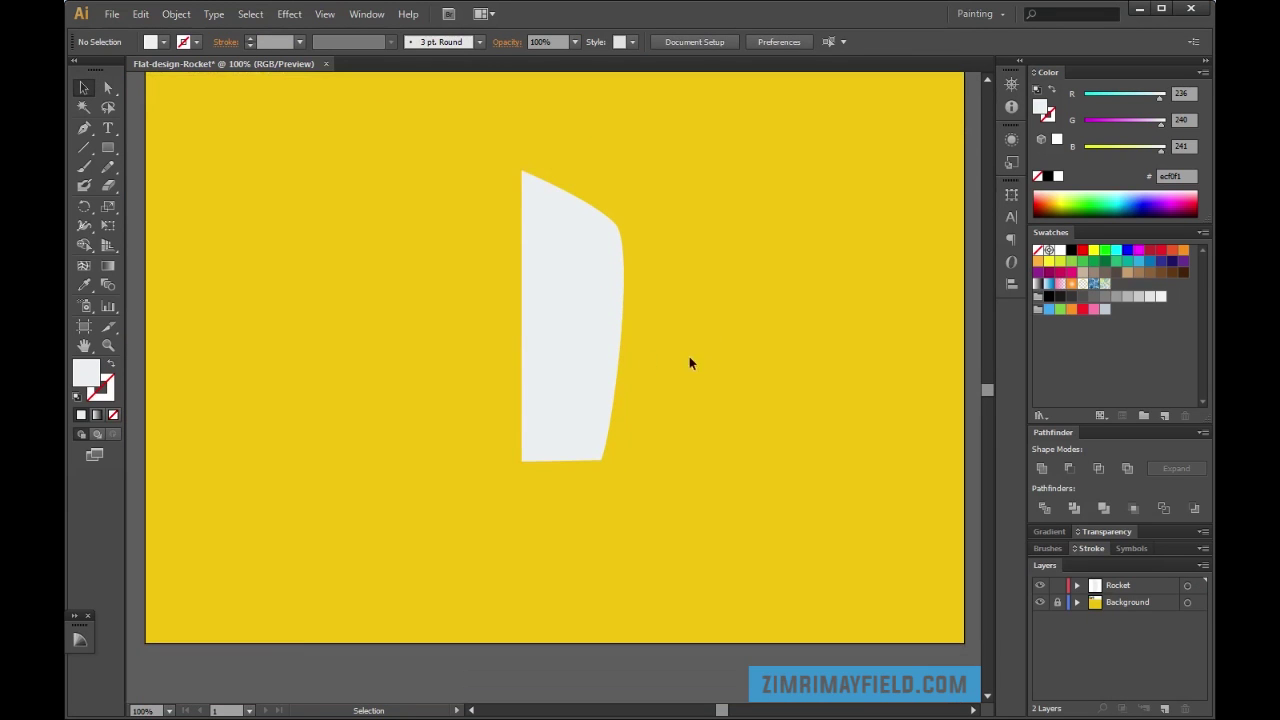
{"action": "left_click", "coordinate": [609, 357]}
{"action": "key", "text": "ctrl+c"}
{"action": "key", "text": "ctrl+v"}
{"action": "left_click_drag", "start_coordinate": [601, 385], "coordinate": [435, 318]}
{"action": "right_click", "coordinate": [433, 327]}
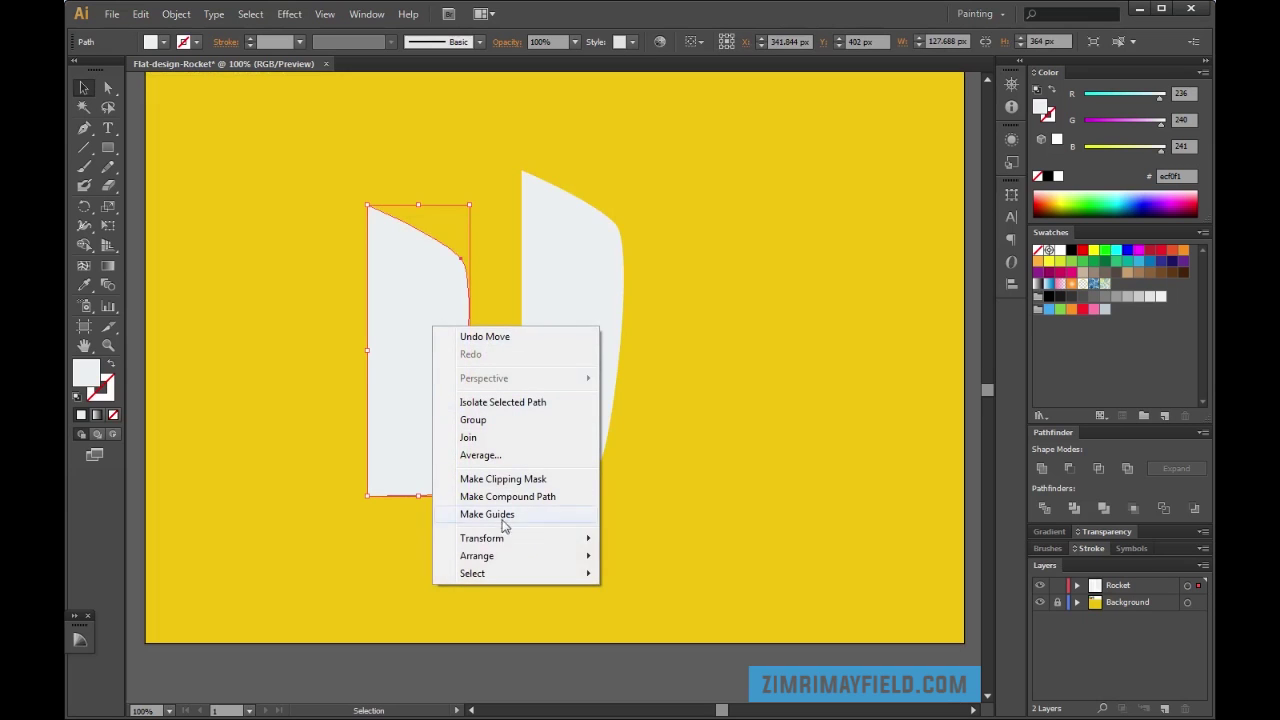
{"action": "mouse_move", "coordinate": [501, 541]}
{"action": "left_click", "coordinate": [668, 593]}
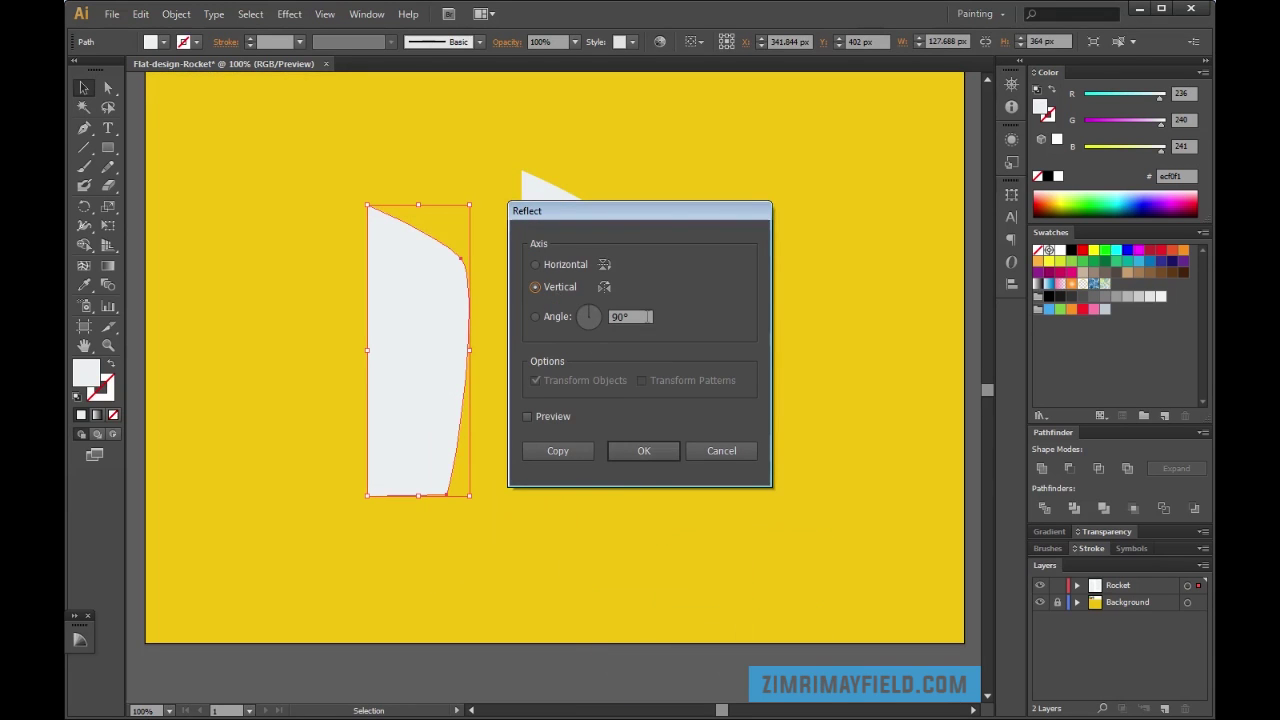
{"action": "left_click", "coordinate": [644, 451]}
{"action": "left_click_drag", "start_coordinate": [443, 365], "coordinate": [490, 325]}
Unite the two rocket halves into a single body shape and deselect it
{"action": "left_click", "coordinate": [622, 336], "text": "shift"}
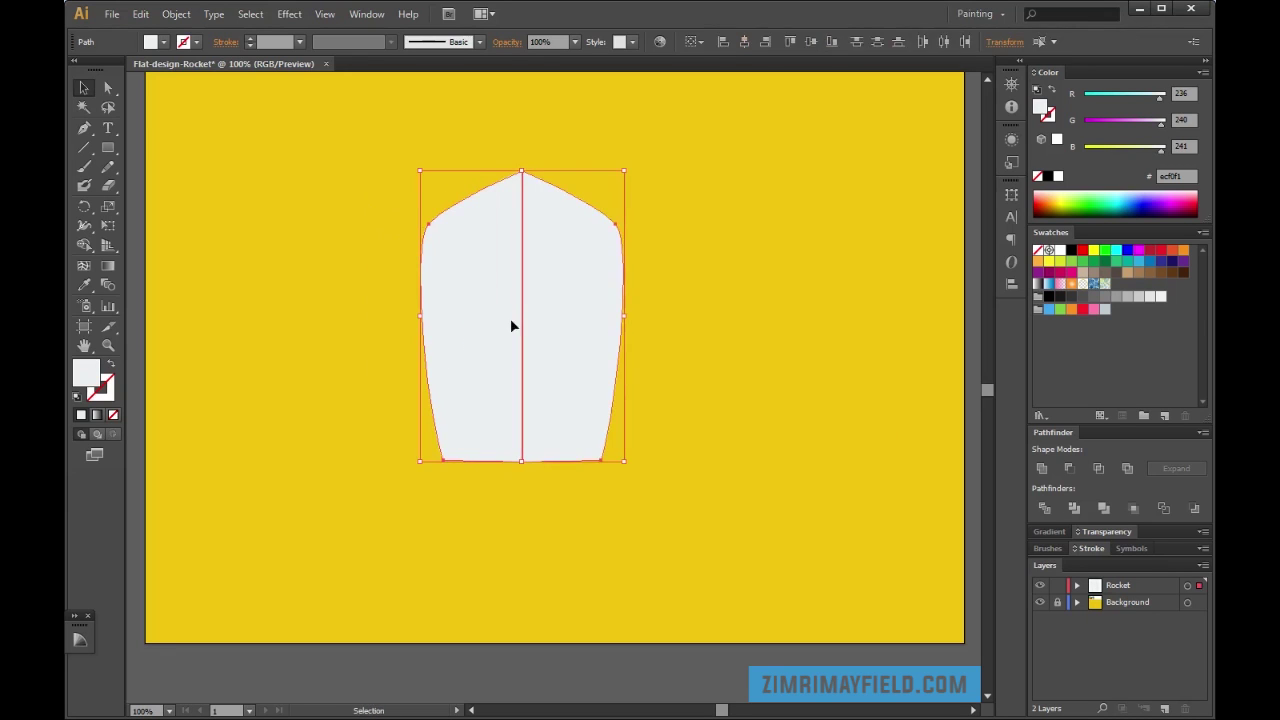
{"action": "left_click", "coordinate": [1045, 470]}
{"action": "scroll", "coordinate": [674, 300], "scroll_direction": "up", "scroll_amount": 3}
{"action": "left_click", "coordinate": [676, 233]}
{"action": "scroll", "coordinate": [683, 380], "scroll_direction": "down", "scroll_amount": 2}
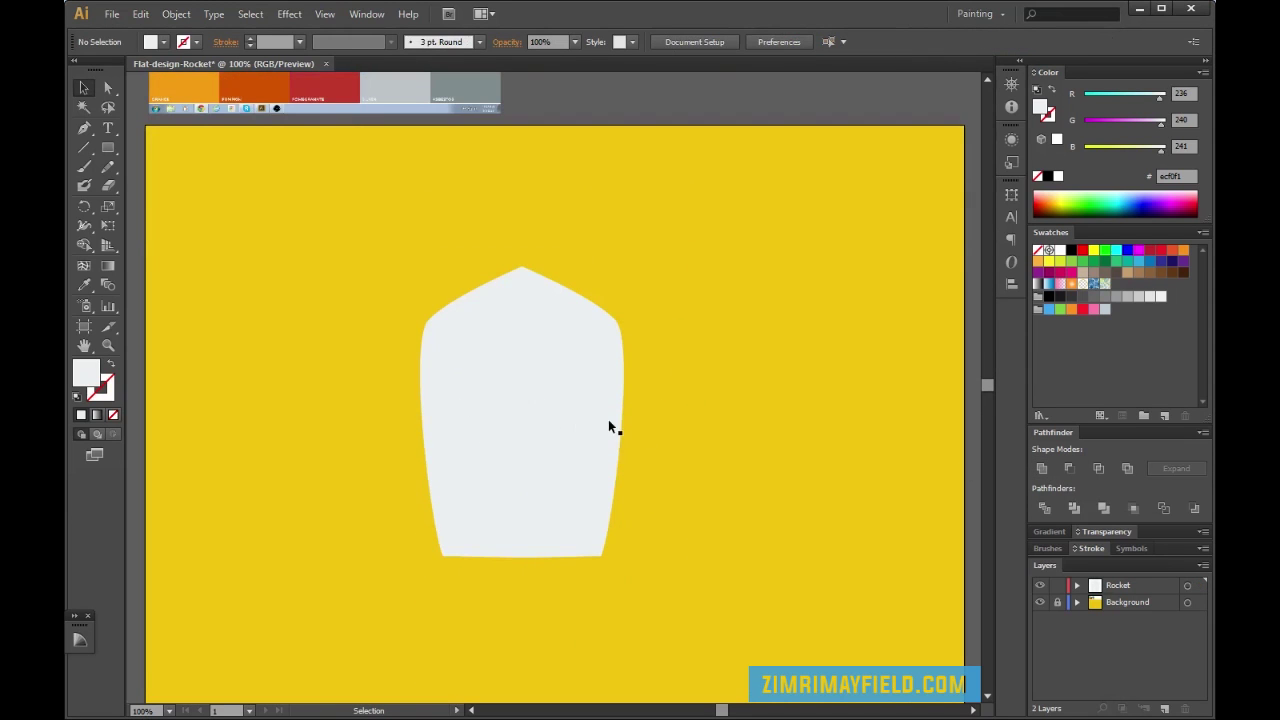
Undo the union and the mirrored duplicate, back to the single half-rocket
{"action": "key", "text": "ctrl+z"}
{"action": "key", "text": "ctrl+z"}
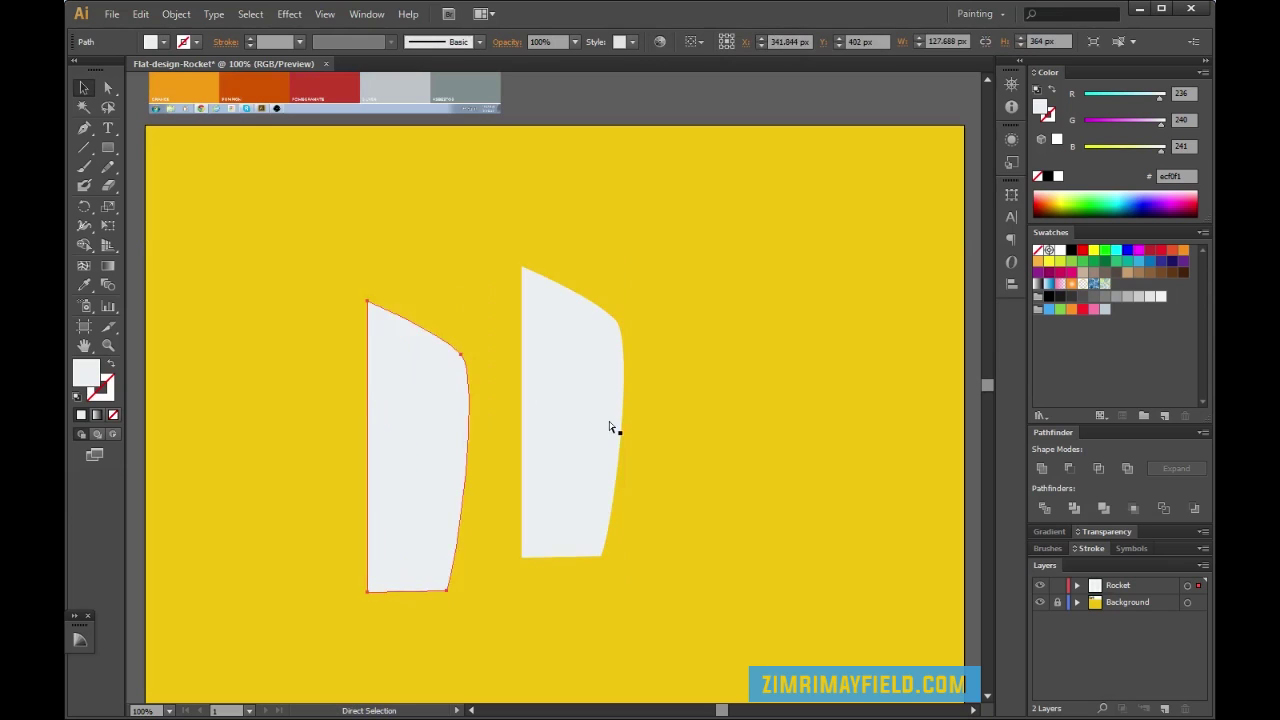
{"action": "key", "text": "ctrl+shift+z"}
Narrow the half-rocket to about 92 px wide, keeping its straight edge in place, and deselect it
{"action": "key", "text": "v"}
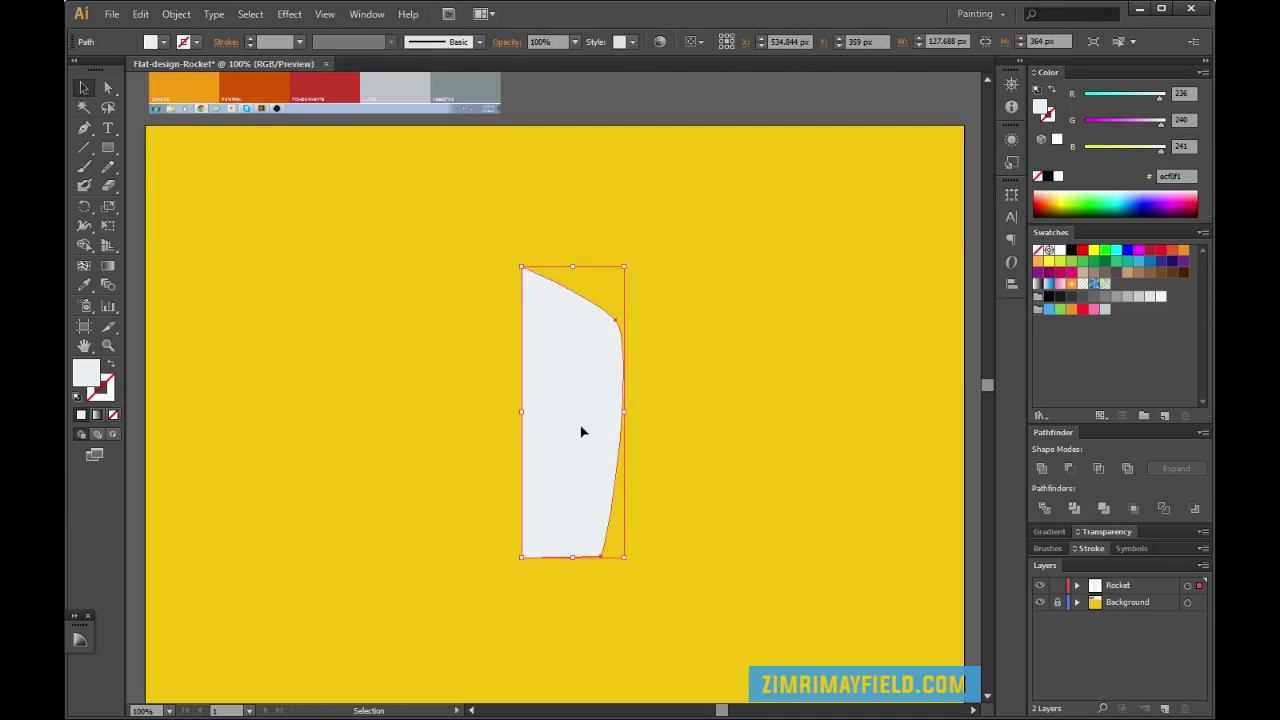
{"action": "left_click_drag", "start_coordinate": [622, 413], "coordinate": [594, 412]}
{"action": "scroll", "coordinate": [669, 420], "scroll_direction": "down", "scroll_amount": 2}
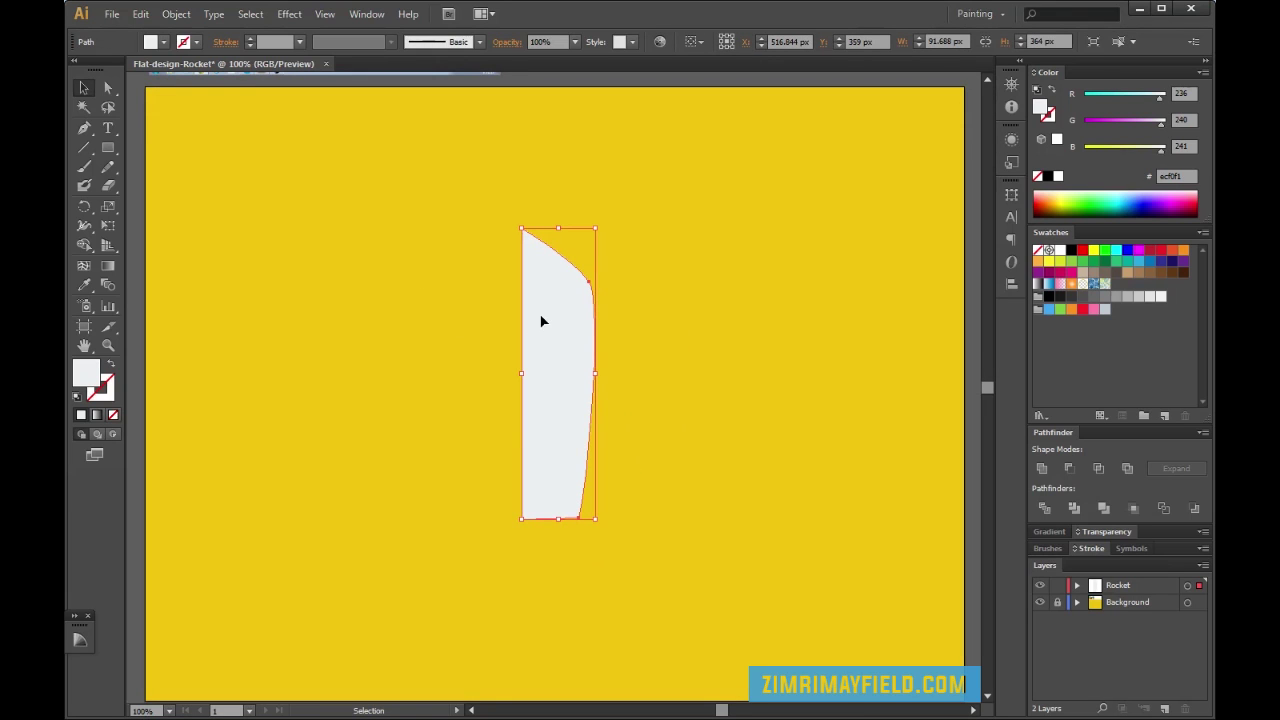
{"action": "scroll", "coordinate": [520, 350], "scroll_direction": "up", "scroll_amount": 4}
{"action": "left_click", "coordinate": [610, 113]}
{"action": "scroll", "coordinate": [605, 278], "scroll_direction": "down", "scroll_amount": 2}
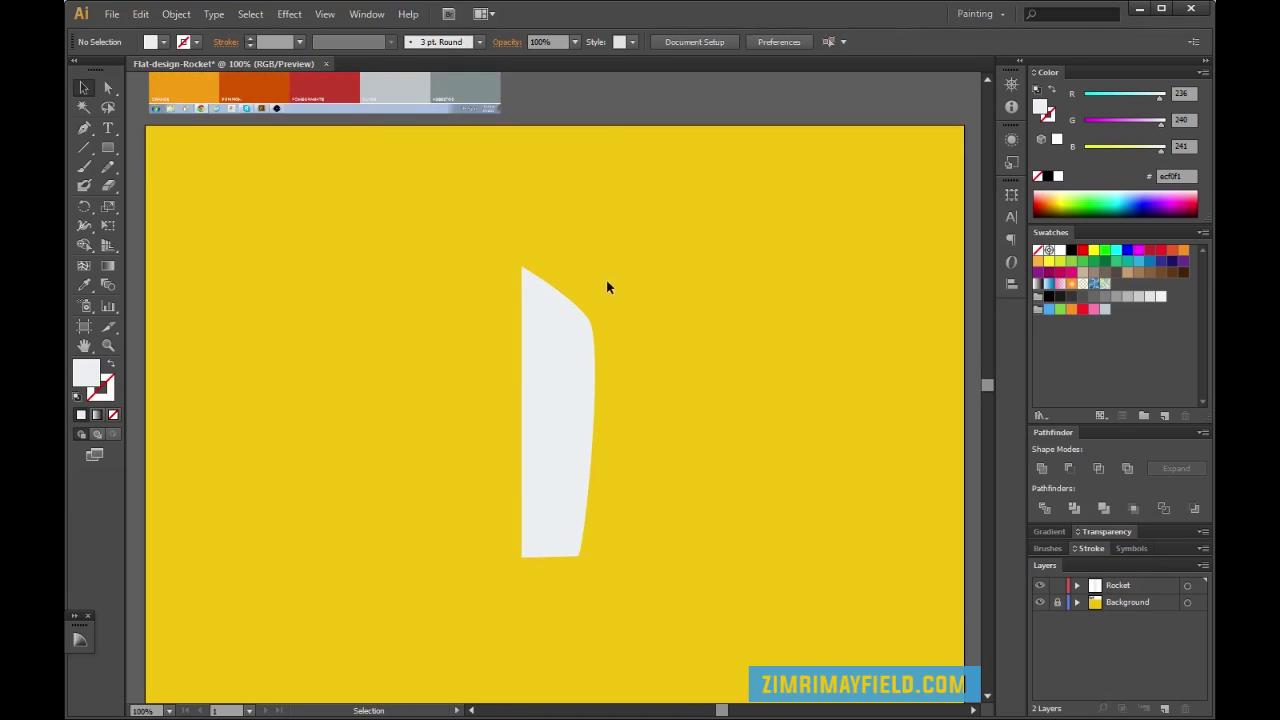
Set the fill colour to the Belize Hole blue 2980b9 sampled from the pasted colour palette
{"action": "scroll", "coordinate": [636, 505], "scroll_direction": "down", "scroll_amount": 3}
{"action": "scroll", "coordinate": [637, 497], "scroll_direction": "down", "scroll_amount": 2}
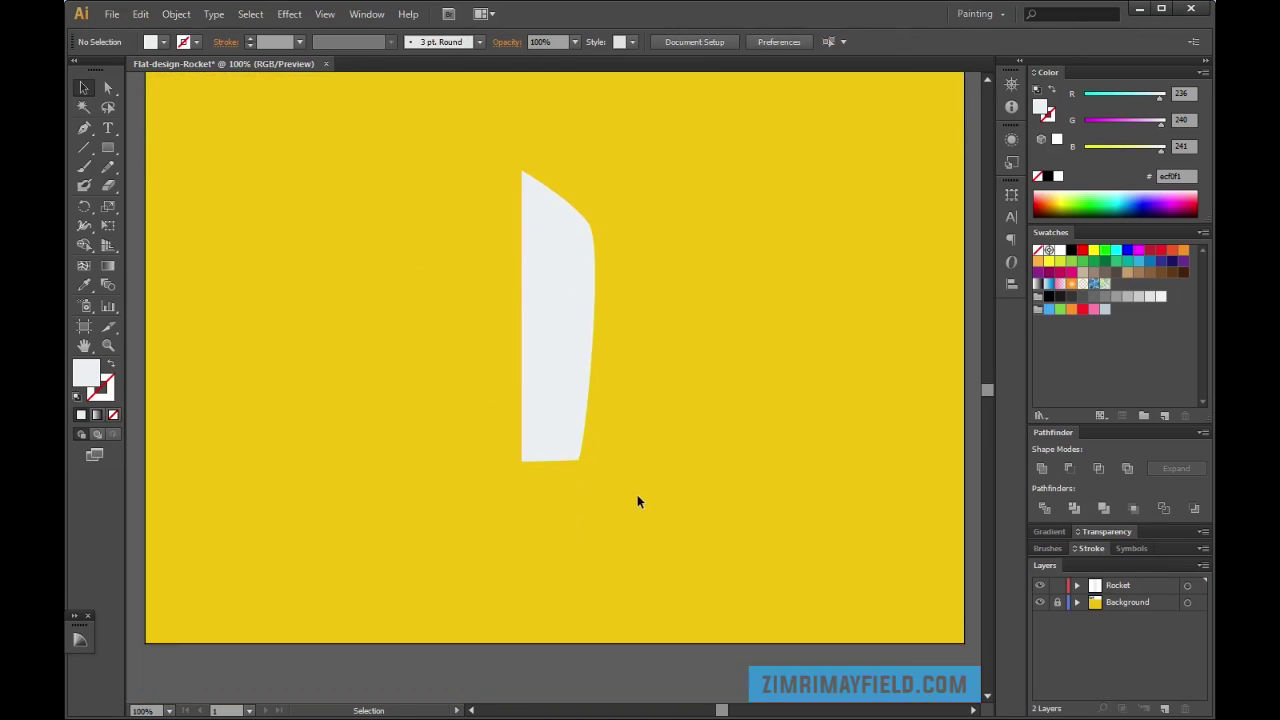
{"action": "key", "text": "ctrl+plus"}
{"action": "scroll", "coordinate": [714, 523], "scroll_direction": "down", "scroll_amount": 1}
{"action": "key", "text": "ctrl+plus"}
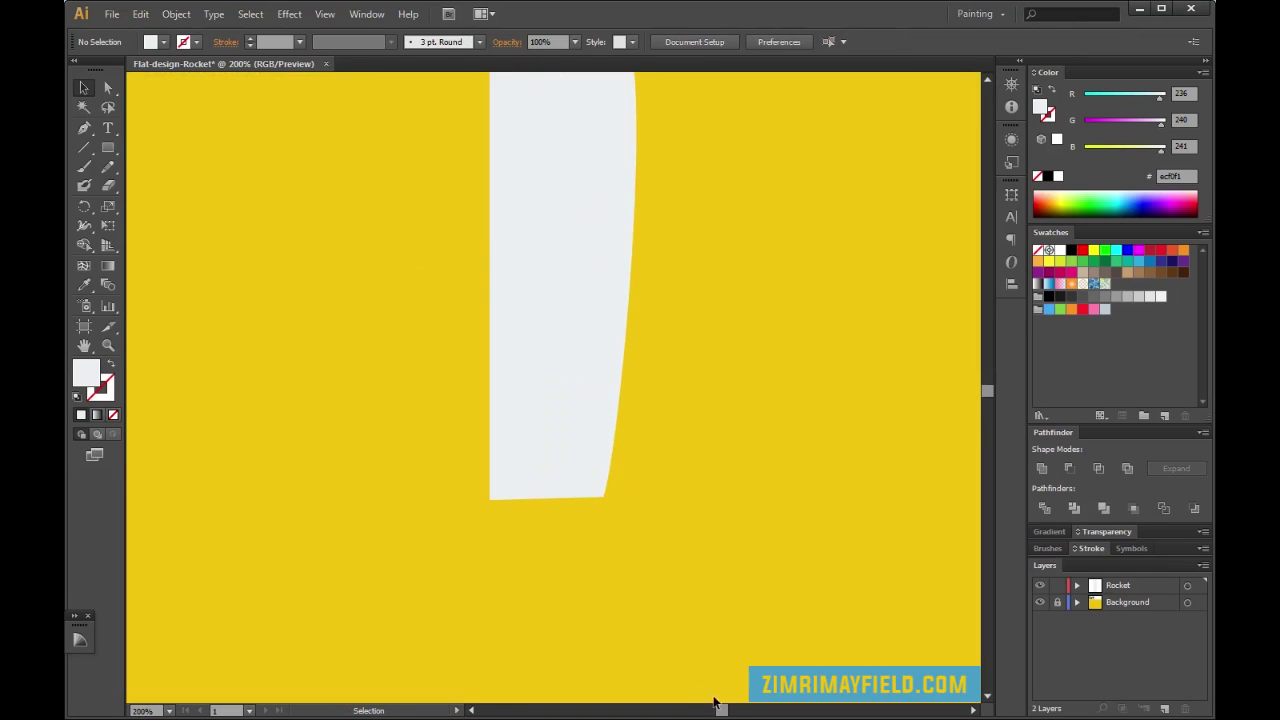
{"action": "left_click_drag", "start_coordinate": [722, 710], "coordinate": [725, 711]}
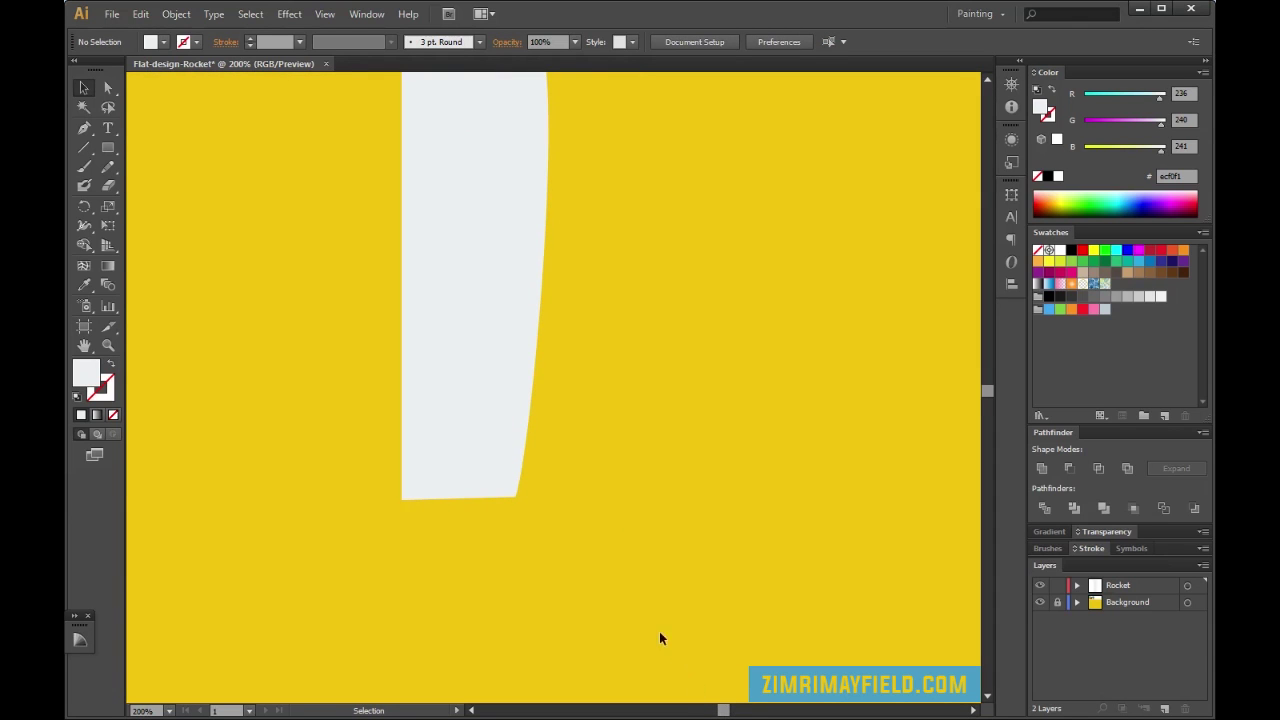
{"action": "key", "text": "p"}
{"action": "scroll", "coordinate": [624, 586], "scroll_direction": "up", "scroll_amount": 5}
{"action": "left_click_drag", "start_coordinate": [981, 399], "coordinate": [981, 375]}
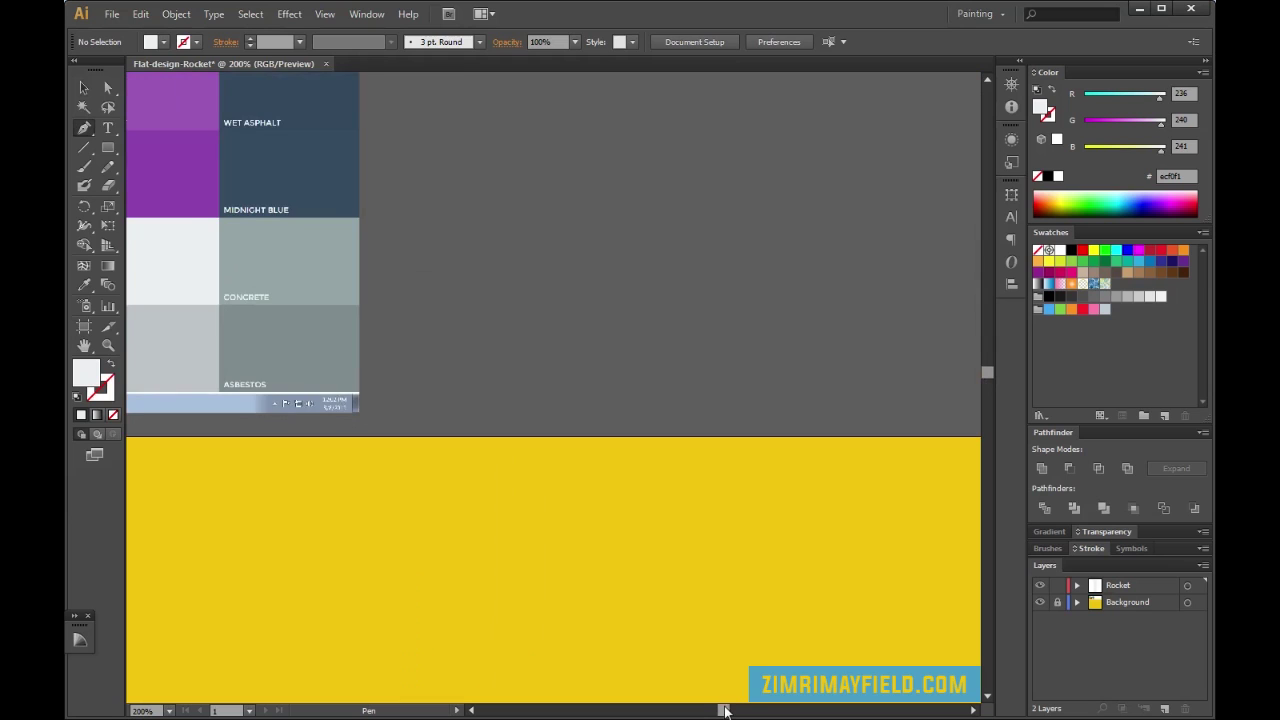
{"action": "left_click_drag", "start_coordinate": [729, 710], "coordinate": [720, 710]}
{"action": "scroll", "coordinate": [610, 397], "scroll_direction": "up", "scroll_amount": 1}
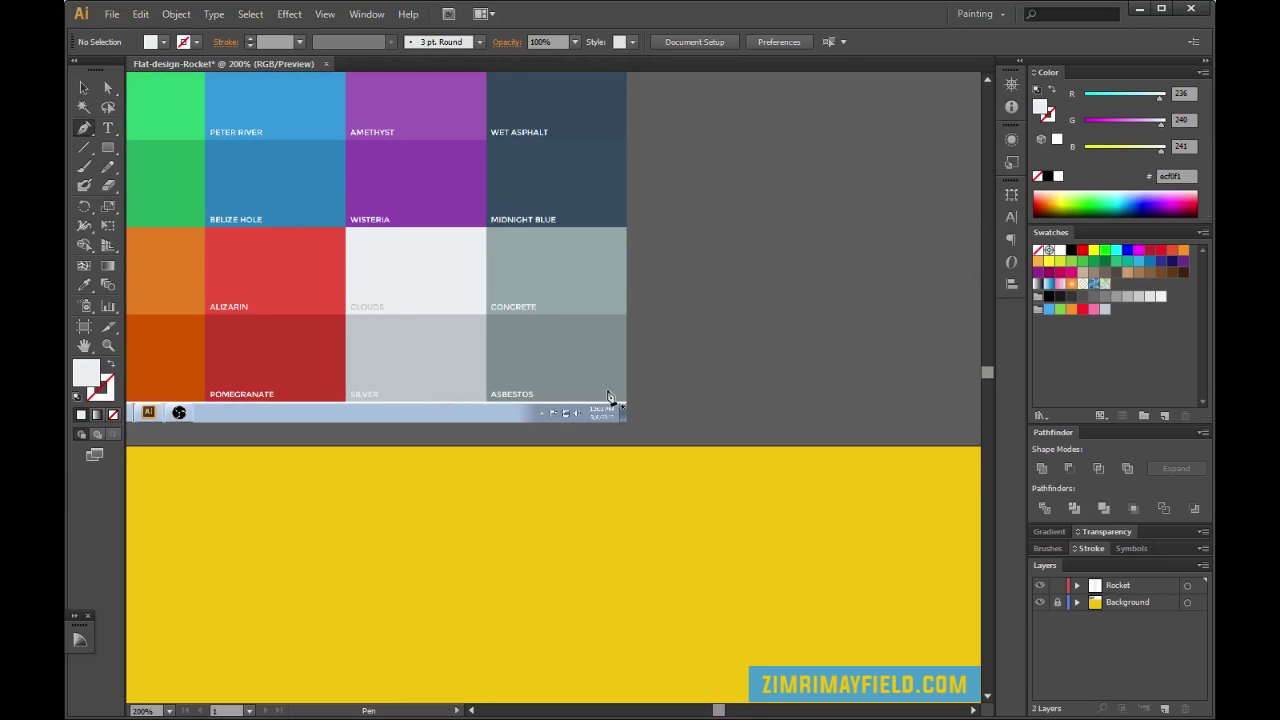
{"action": "key", "text": "i"}
{"action": "left_click", "coordinate": [320, 181]}
Draw a closed blue fin with the Pen tool over the half-rocket's lower outer edge, about 78 px wide and 205 px high
{"action": "left_click_drag", "start_coordinate": [985, 374], "coordinate": [984, 391]}
{"action": "left_click_drag", "start_coordinate": [986, 396], "coordinate": [986, 388]}
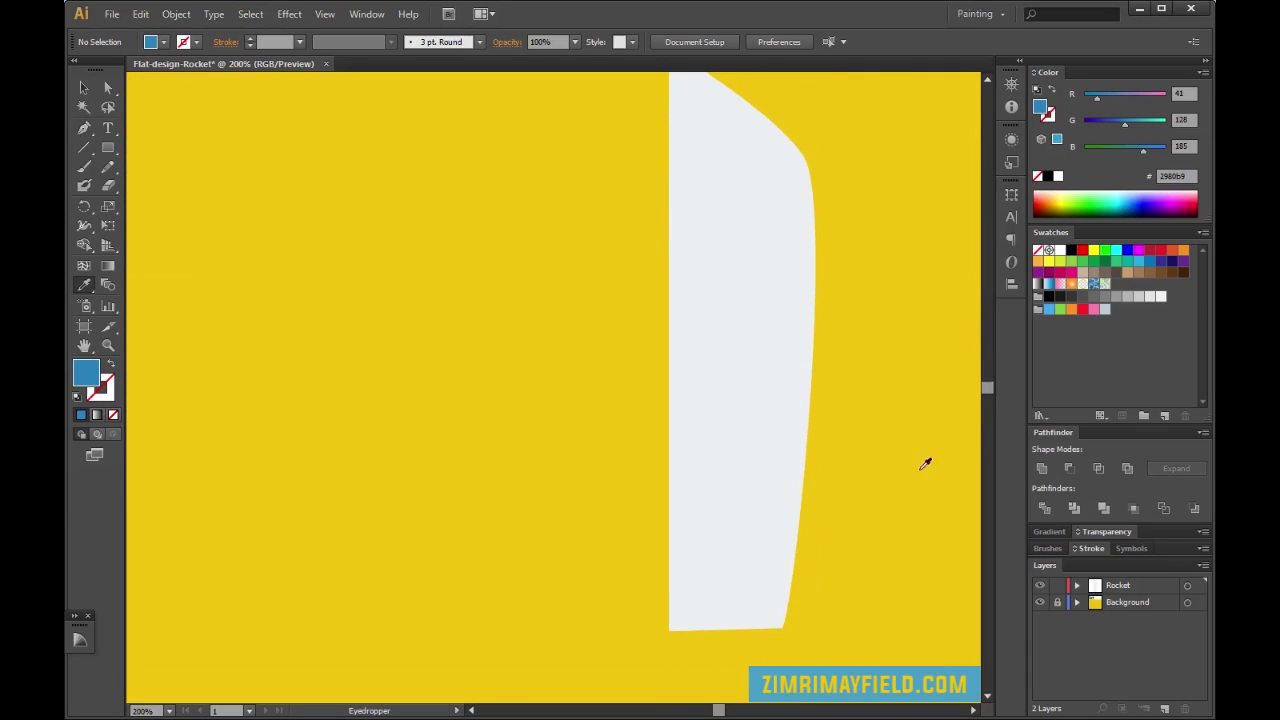
{"action": "left_click_drag", "start_coordinate": [720, 712], "coordinate": [724, 712]}
{"action": "key", "text": "p"}
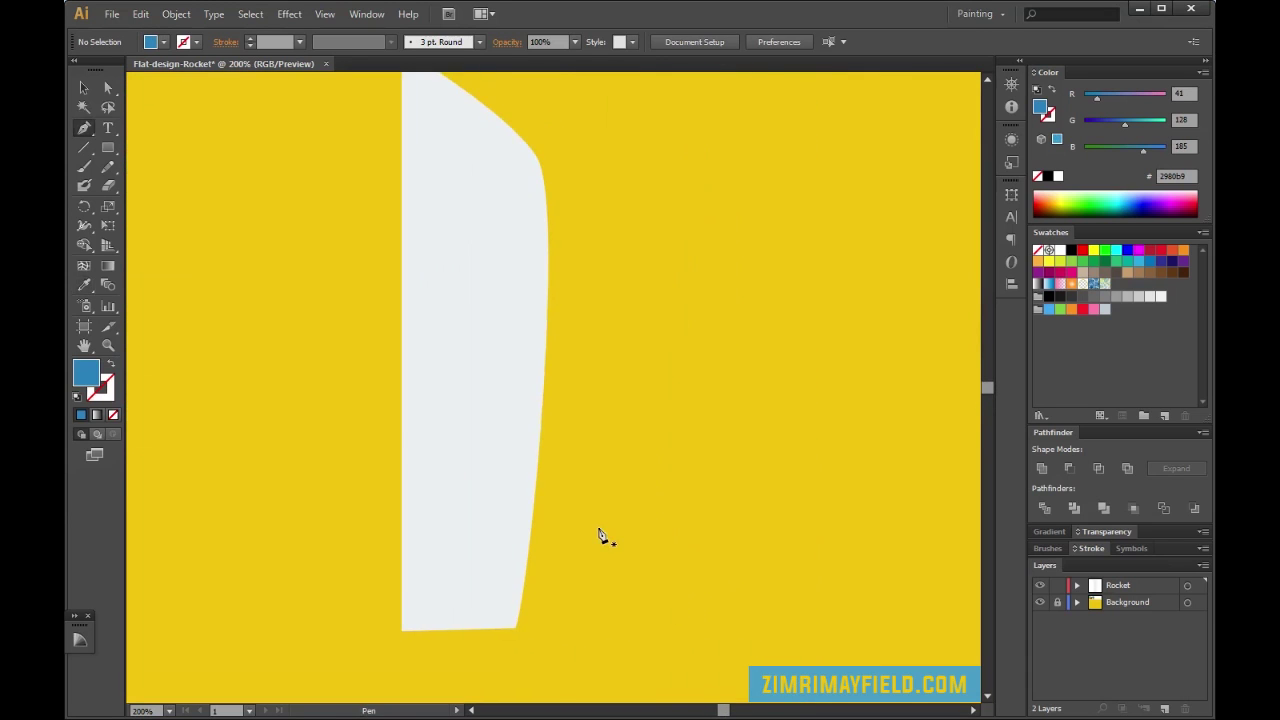
{"action": "scroll", "coordinate": [583, 480], "scroll_direction": "down", "scroll_amount": 1}
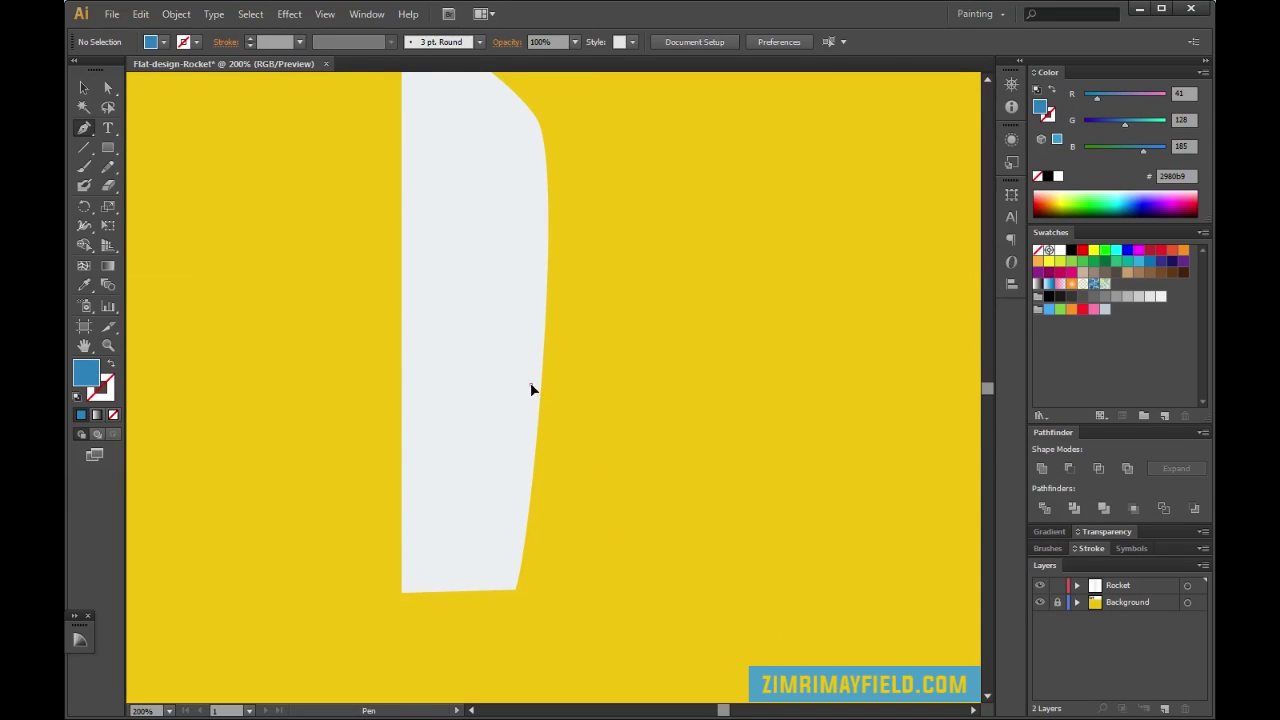
{"action": "left_click", "coordinate": [531, 386]}
{"action": "scroll", "coordinate": [606, 444], "scroll_direction": "down", "scroll_amount": 1}
{"action": "left_click_drag", "start_coordinate": [637, 489], "coordinate": [637, 514]}
{"action": "scroll", "coordinate": [578, 535], "scroll_direction": "down", "scroll_amount": 3}
{"action": "left_click_drag", "start_coordinate": [536, 538], "coordinate": [511, 556]}
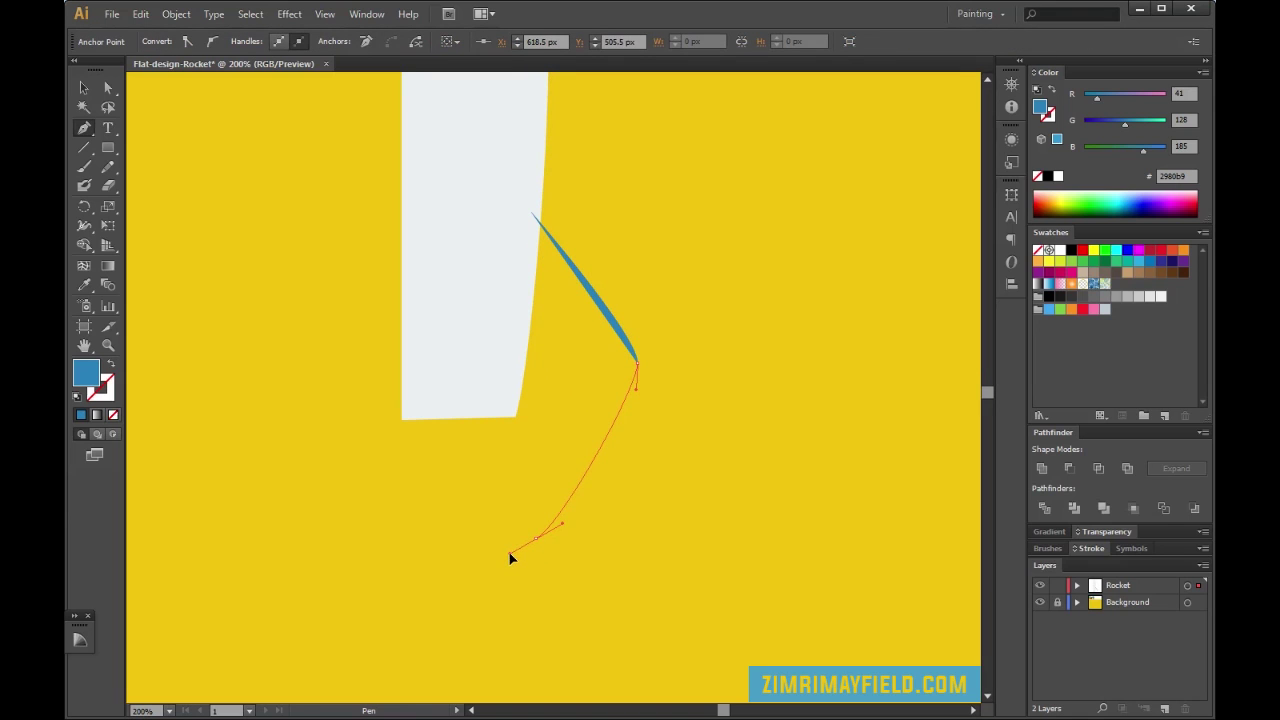
{"action": "left_click_drag", "start_coordinate": [510, 557], "coordinate": [510, 557]}
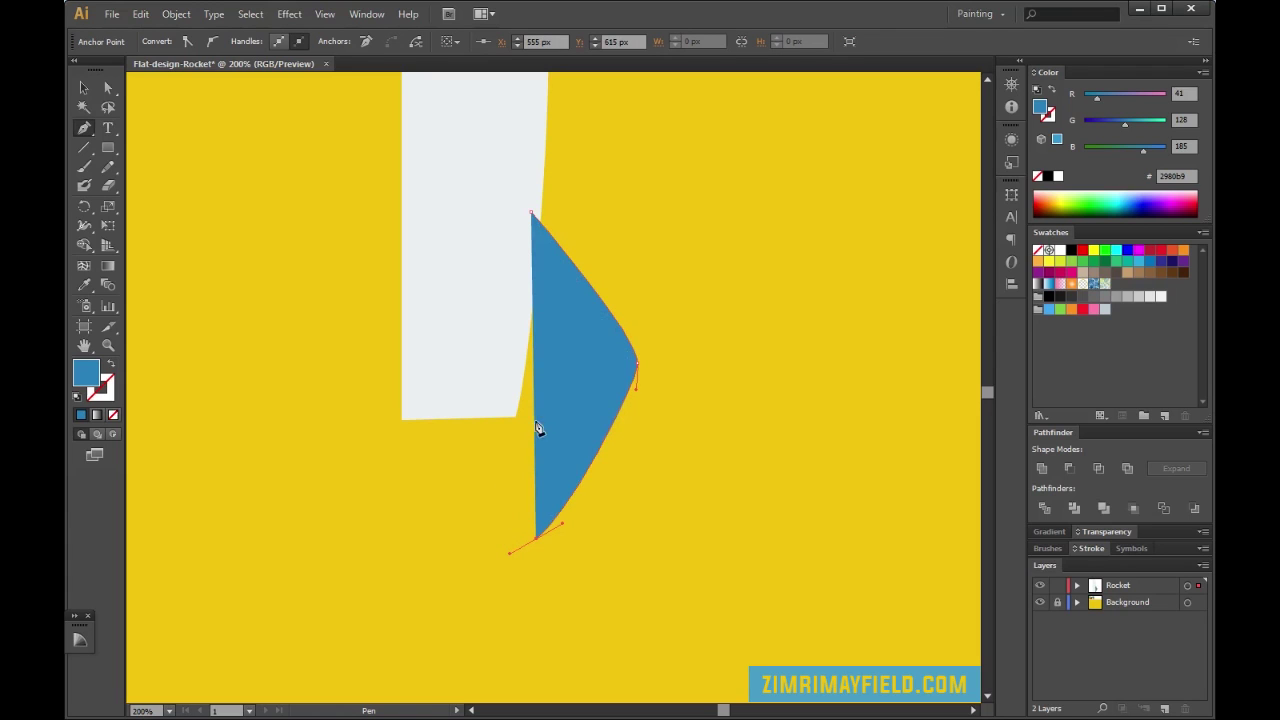
{"action": "mouse_move", "coordinate": [516, 415]}
{"action": "left_mouse_down"}
{"action": "mouse_move", "coordinate": [500, 408]}
{"action": "mouse_move", "coordinate": [506, 395]}
{"action": "left_mouse_up"}
{"action": "left_click", "coordinate": [531, 214]}
{"action": "key", "text": "v"}
{"action": "left_click", "coordinate": [704, 280]}
{"action": "scroll", "coordinate": [697, 405], "scroll_direction": "down", "scroll_amount": 1}
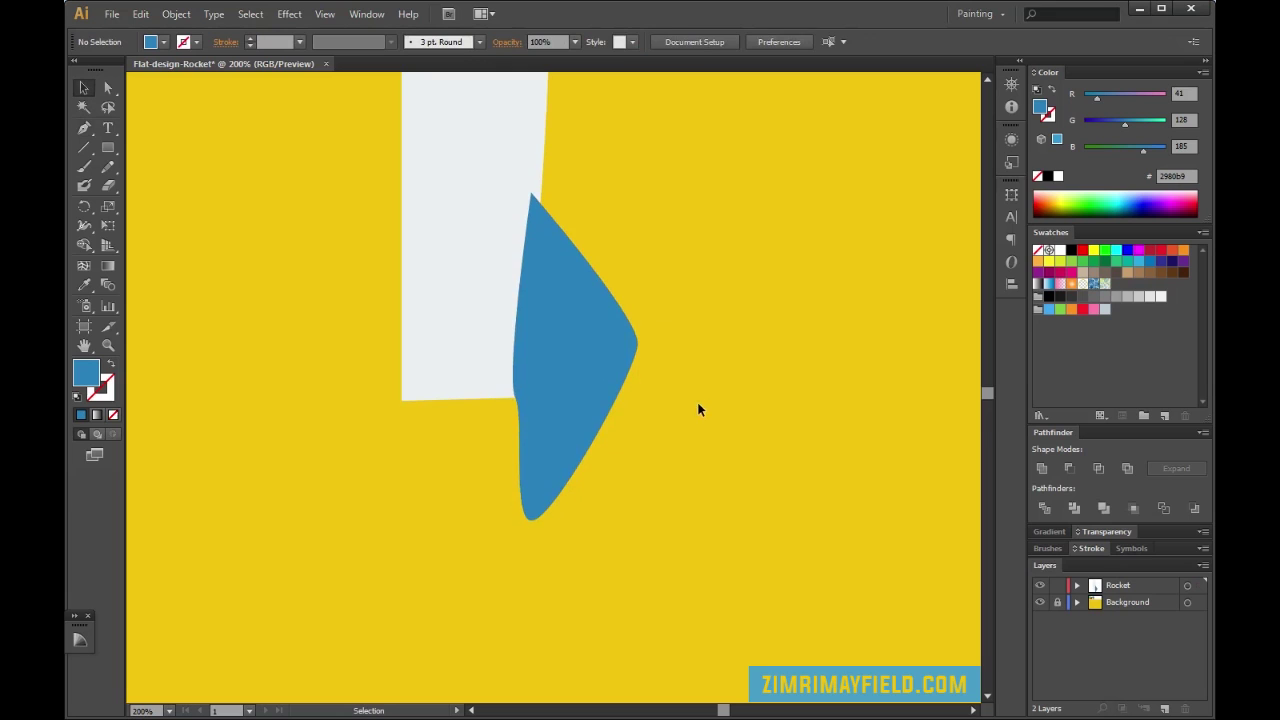
Retract the left curve handle into the fin's bottom anchor point to make the tip sharp
{"action": "left_click", "coordinate": [557, 408]}
{"action": "scroll", "coordinate": [562, 468], "scroll_direction": "down", "scroll_amount": 1}
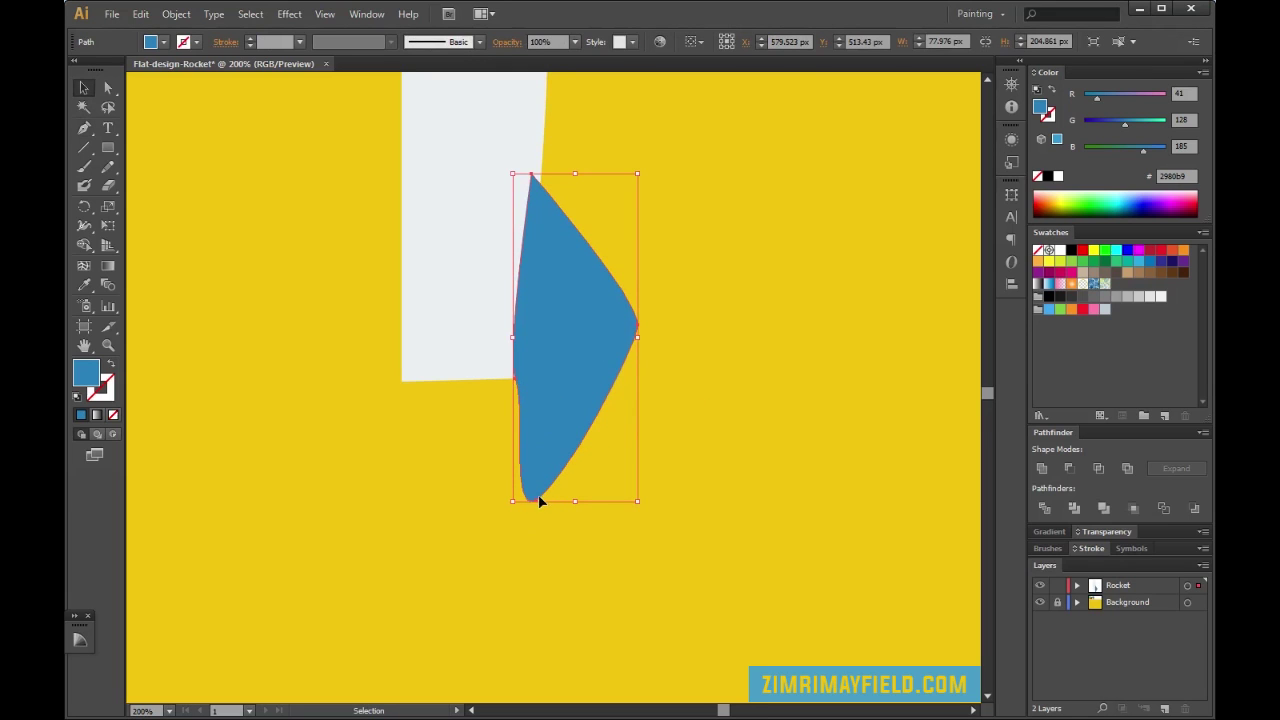
{"action": "scroll", "coordinate": [530, 409], "scroll_direction": "up", "scroll_amount": 3}
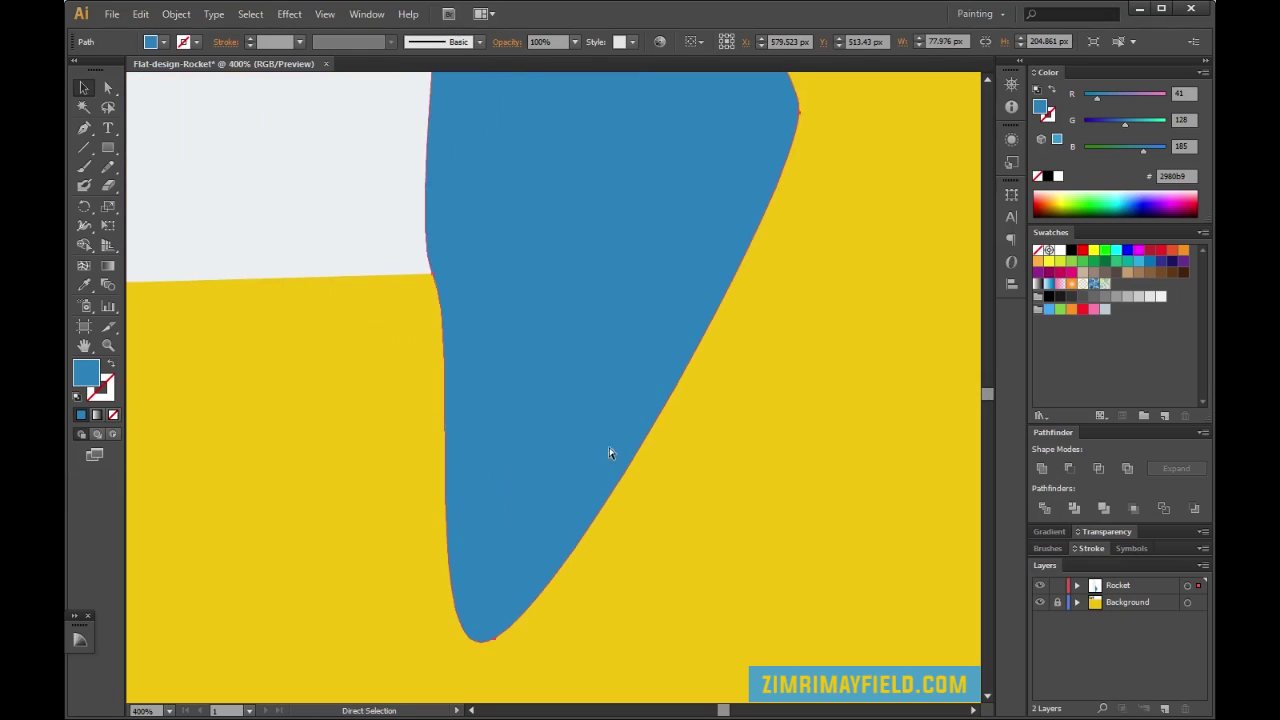
{"action": "left_click_drag", "start_coordinate": [724, 712], "coordinate": [722, 712]}
{"action": "scroll", "coordinate": [682, 533], "scroll_direction": "down", "scroll_amount": 2}
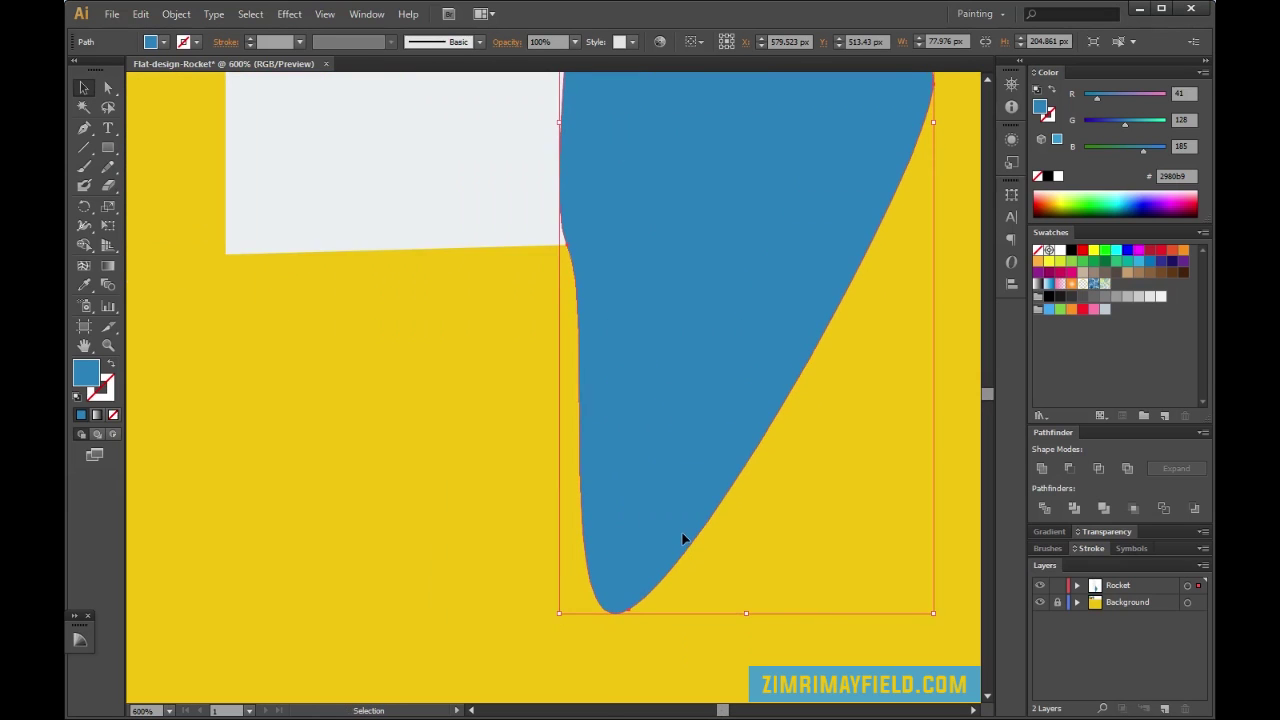
{"action": "key", "text": "a"}
{"action": "left_click", "coordinate": [628, 602]}
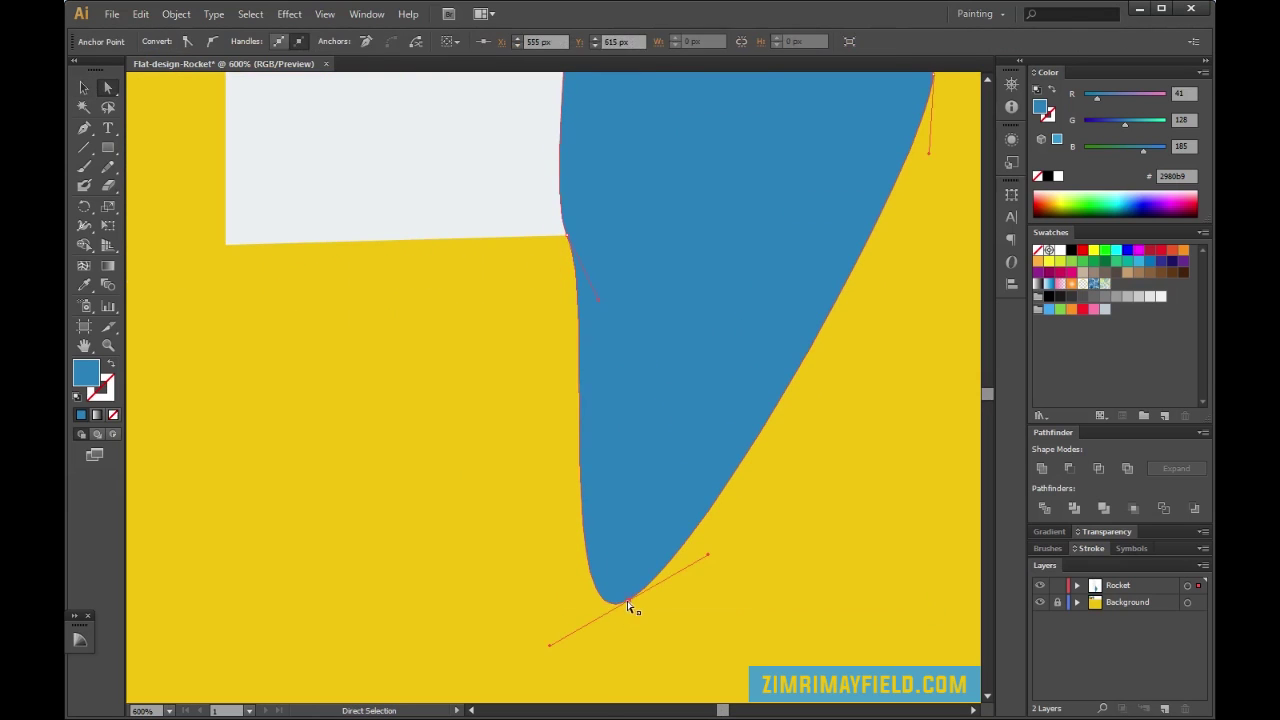
{"action": "left_click_drag", "start_coordinate": [548, 650], "coordinate": [628, 603]}
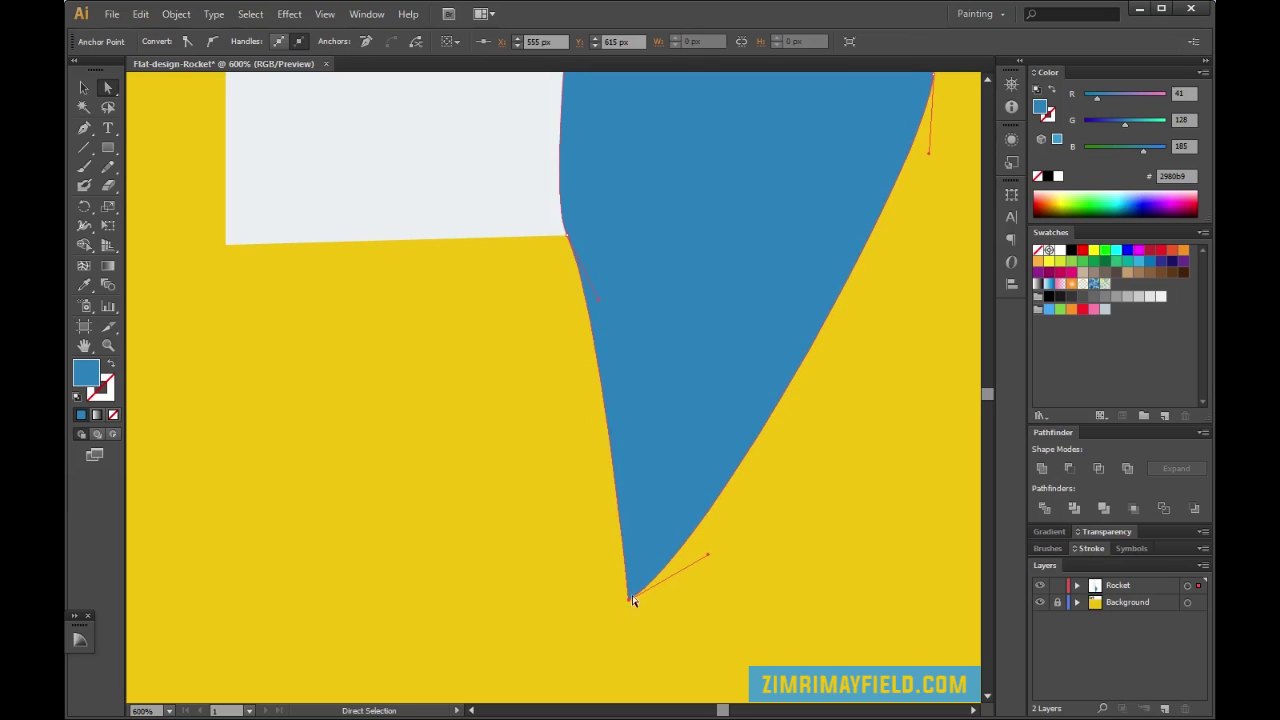
{"action": "scroll", "coordinate": [734, 515], "scroll_direction": "up", "scroll_amount": 1}
{"action": "left_click", "coordinate": [485, 512]}
{"action": "key", "text": "v"}
{"action": "scroll", "coordinate": [501, 513], "scroll_direction": "up", "scroll_amount": 1}
{"action": "left_click", "coordinate": [749, 303]}
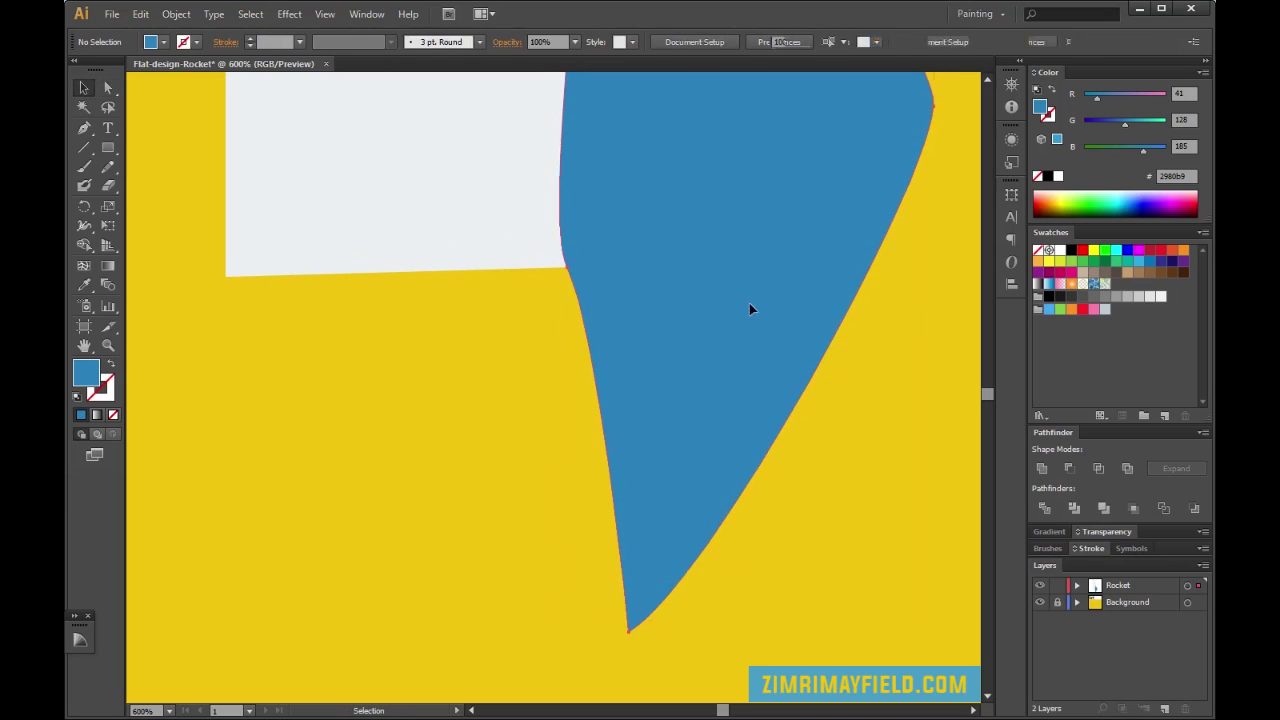
Adjust the curve handle of the fin's anchor at the body's bottom-right corner to curve the inner edge more strongly, and deselect
{"action": "scroll", "coordinate": [653, 405], "scroll_direction": "up", "scroll_amount": 1}
{"action": "left_click", "coordinate": [580, 388]}
{"action": "left_click", "coordinate": [596, 394]}
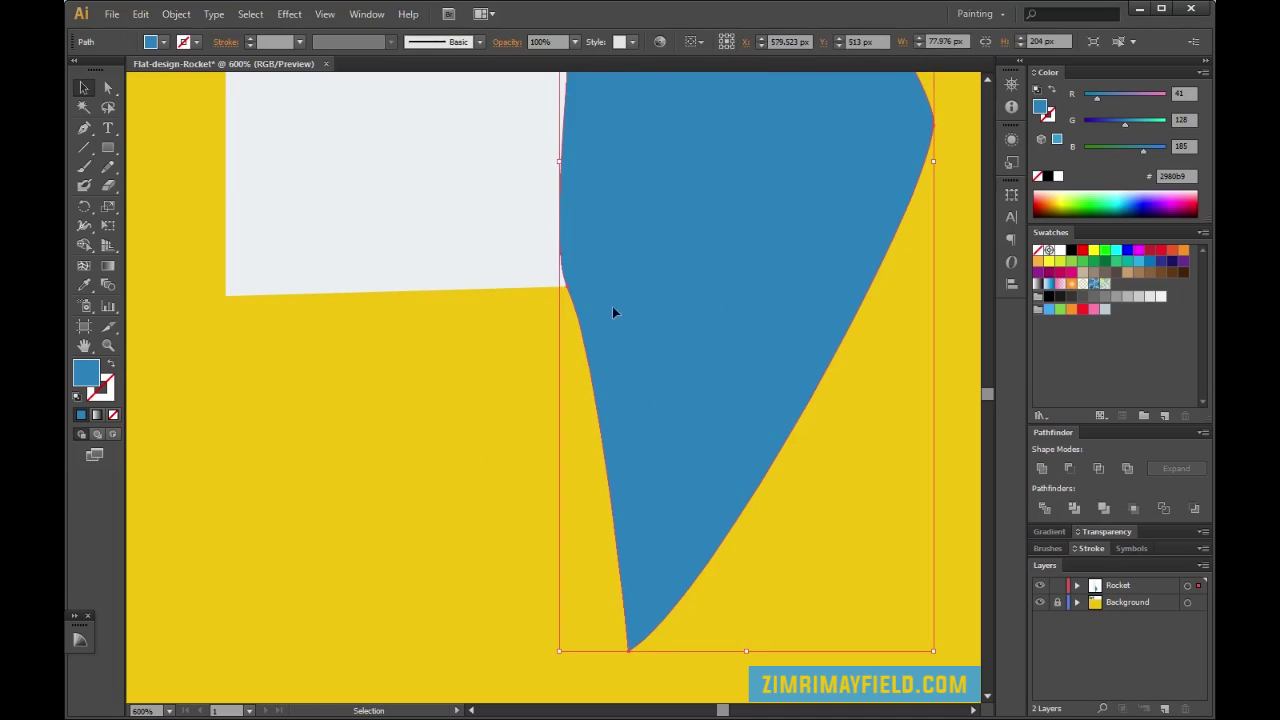
{"action": "key", "text": "a"}
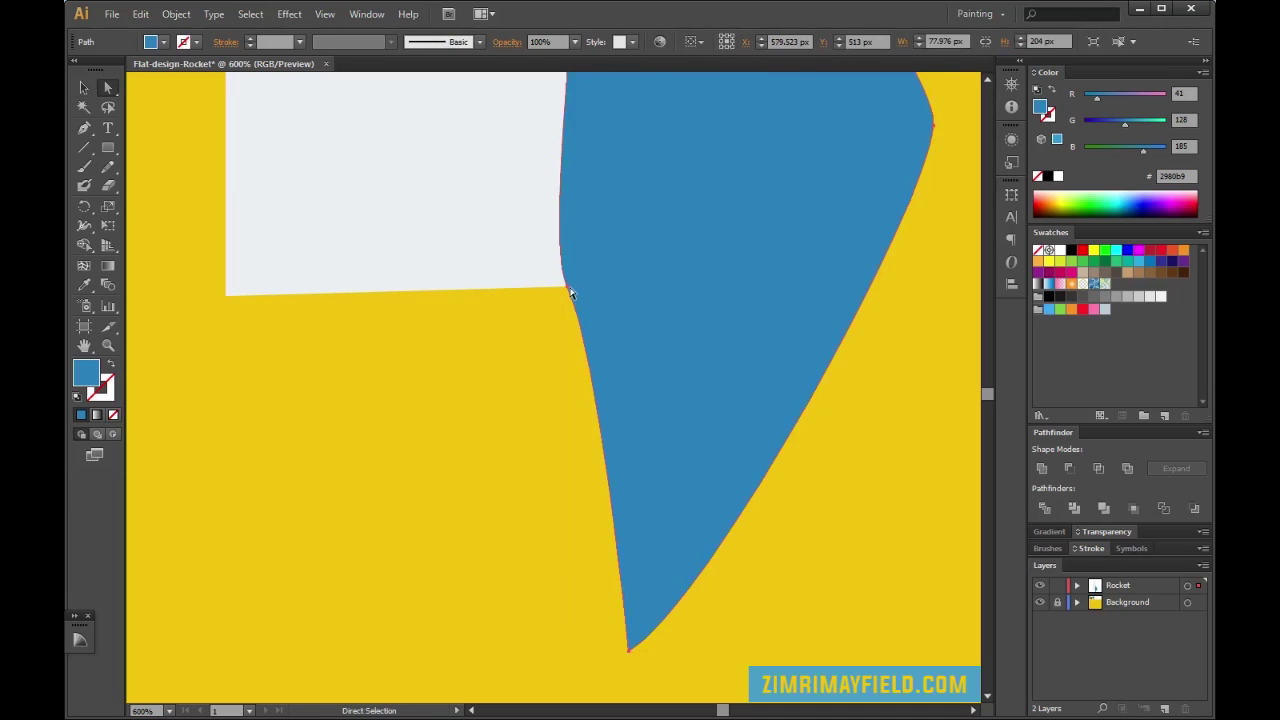
{"action": "left_click", "coordinate": [566, 288]}
{"action": "left_click_drag", "start_coordinate": [600, 357], "coordinate": [650, 370]}
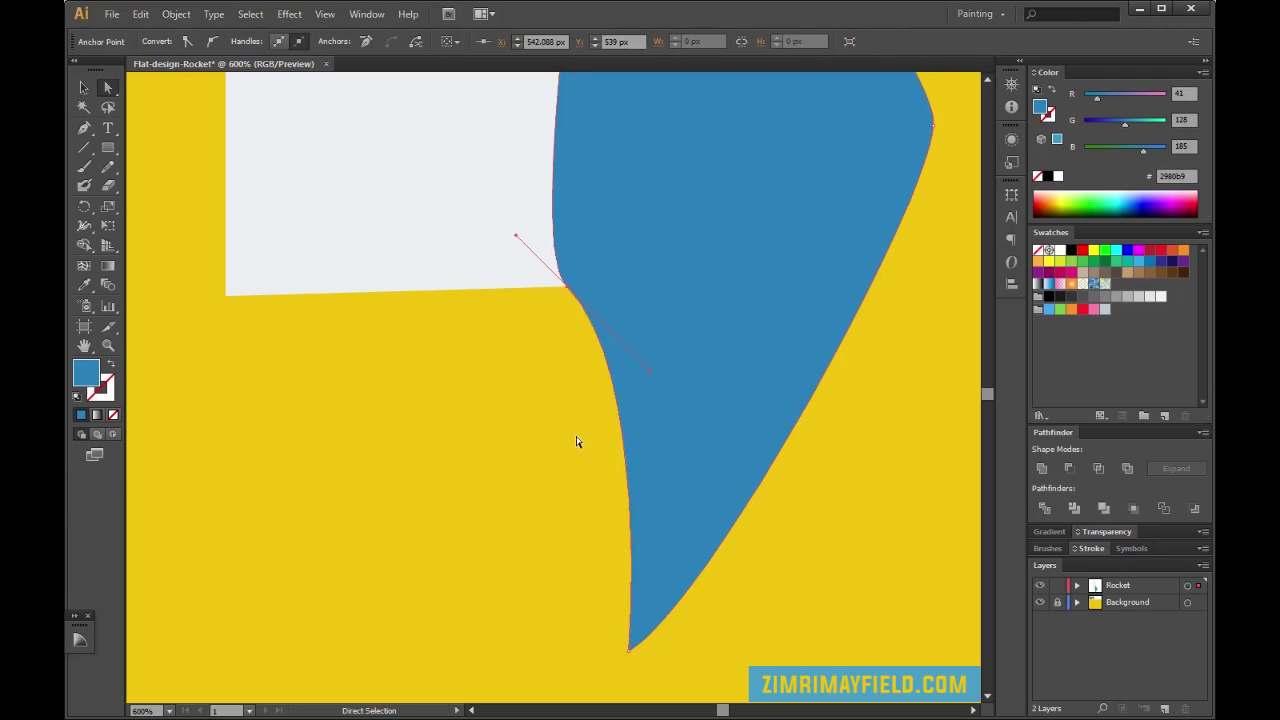
{"action": "left_click", "coordinate": [576, 437], "text": "ctrl"}
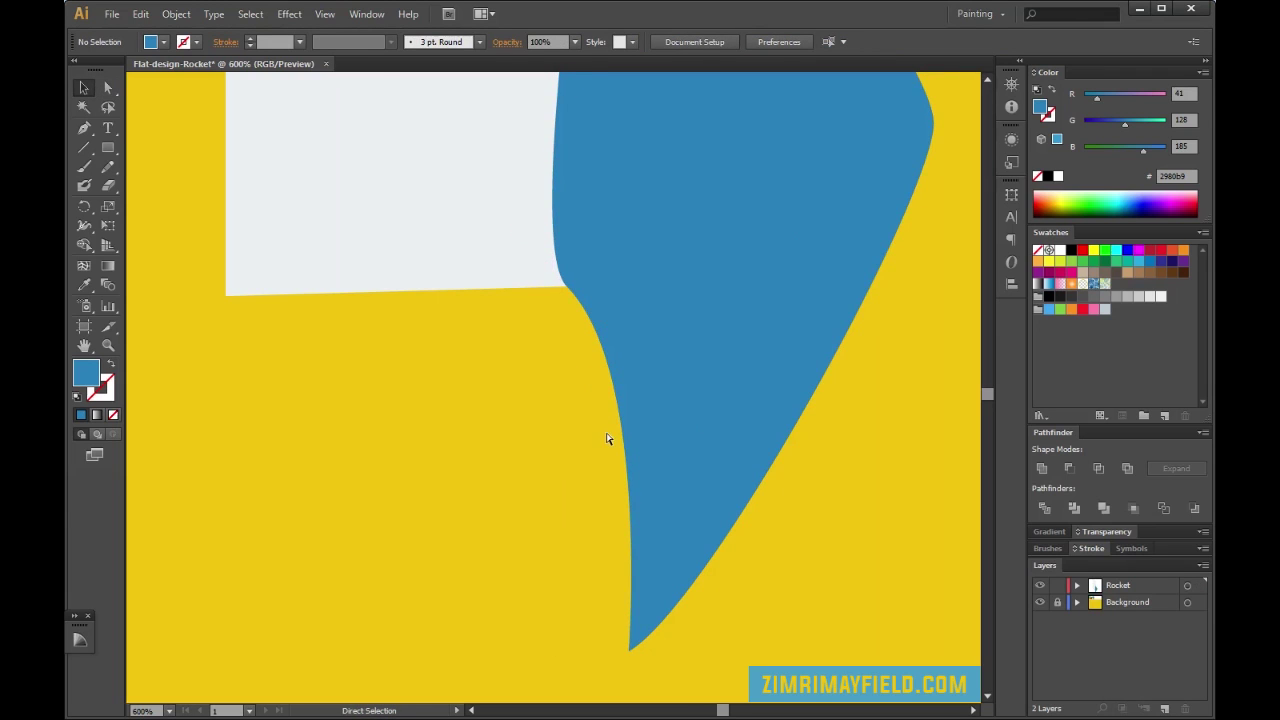
Send the blue fin behind the half-rocket body and deselect it
{"action": "key", "text": "ctrl+minus"}
{"action": "key", "text": "ctrl+minus"}
{"action": "key", "text": "ctrl+minus"}
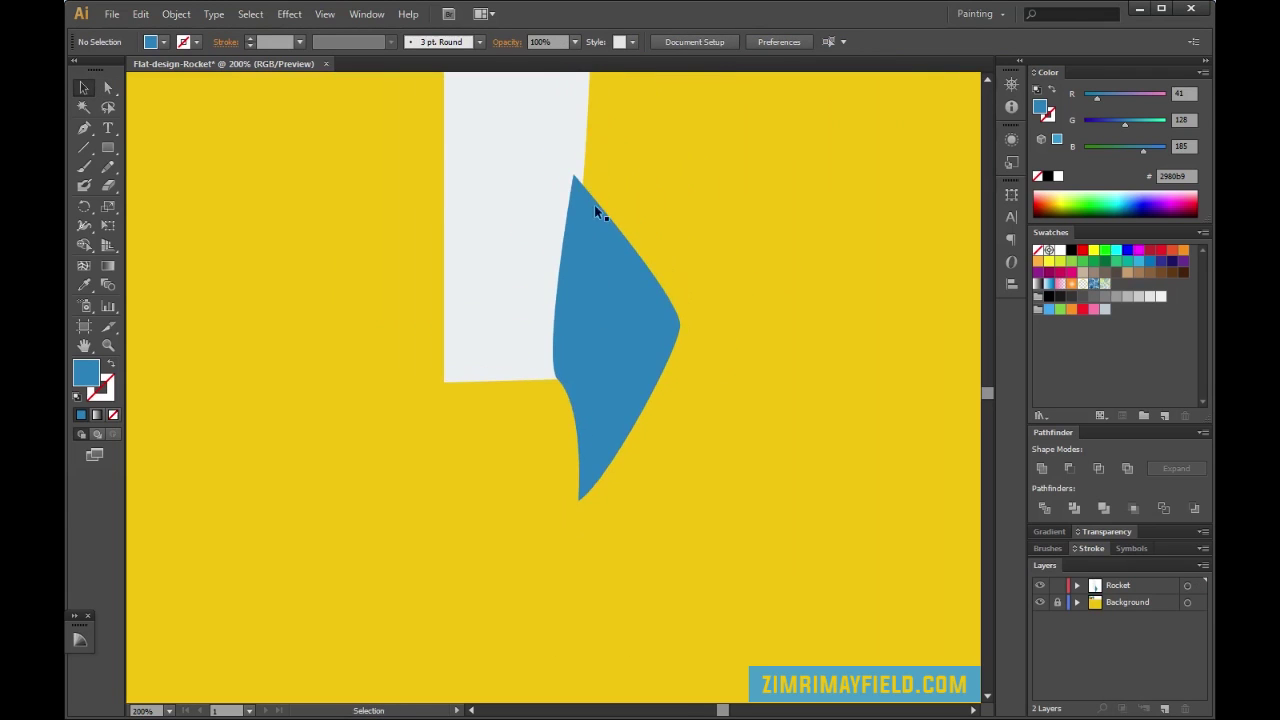
{"action": "left_click", "coordinate": [604, 344]}
{"action": "key", "text": "a"}
{"action": "key", "text": "ctrl+shift+["}
{"action": "key", "text": "v"}
{"action": "left_click", "coordinate": [716, 349]}
{"action": "scroll", "coordinate": [763, 497], "scroll_direction": "up", "scroll_amount": 2}
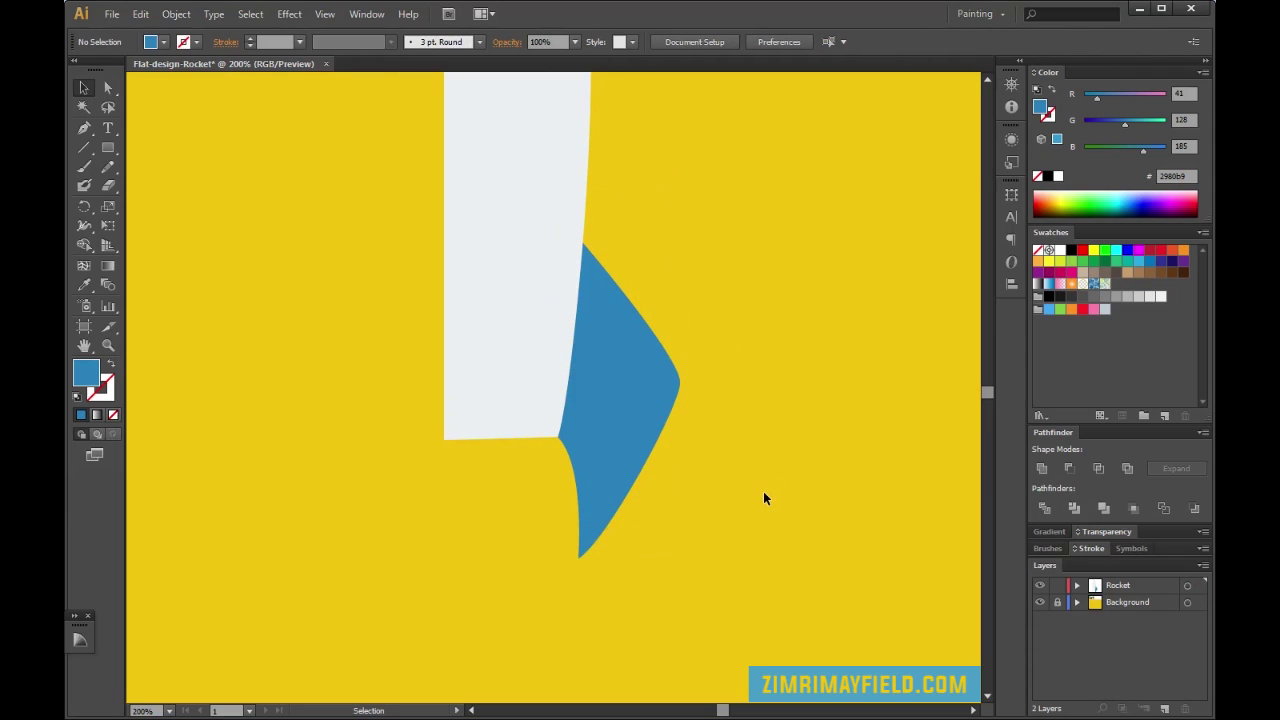
{"action": "key", "text": "ctrl+minus"}
{"action": "scroll", "coordinate": [743, 511], "scroll_direction": "up", "scroll_amount": 4}
{"action": "key", "text": "ctrl+minus"}
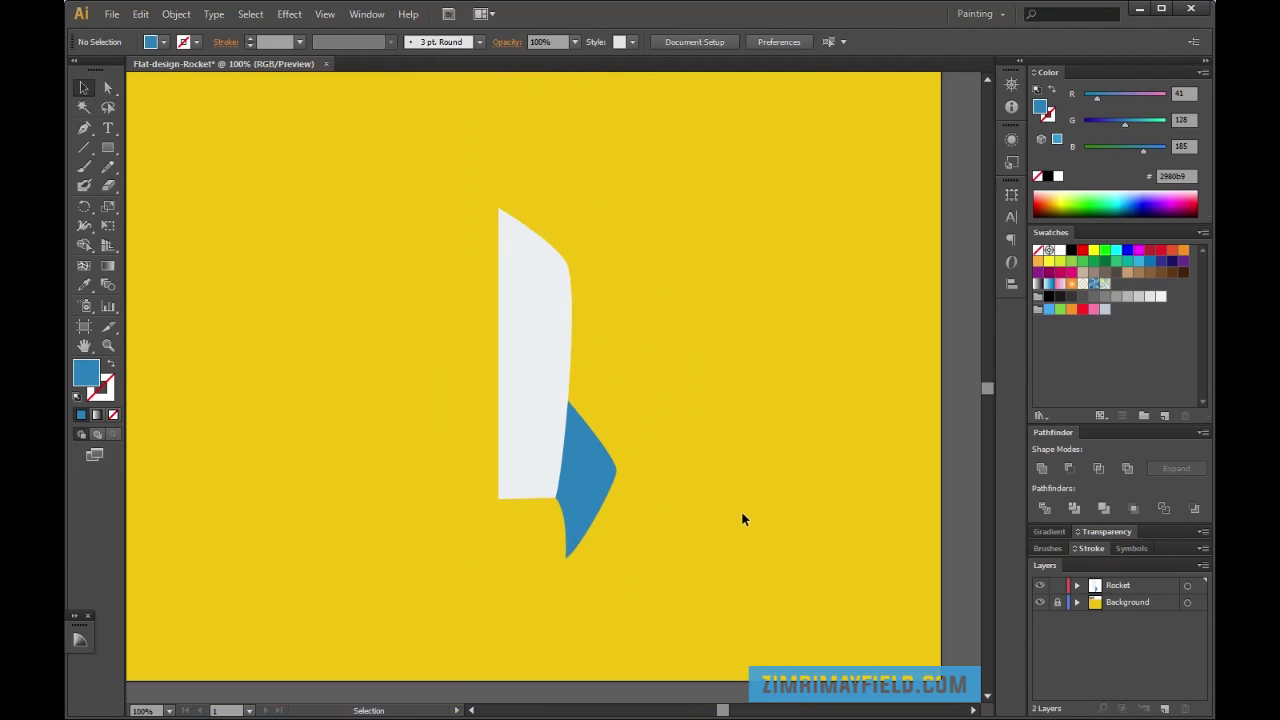
{"action": "scroll", "coordinate": [741, 513], "scroll_direction": "down", "scroll_amount": 1}
{"action": "scroll", "coordinate": [593, 433], "scroll_direction": "up", "scroll_amount": 2}
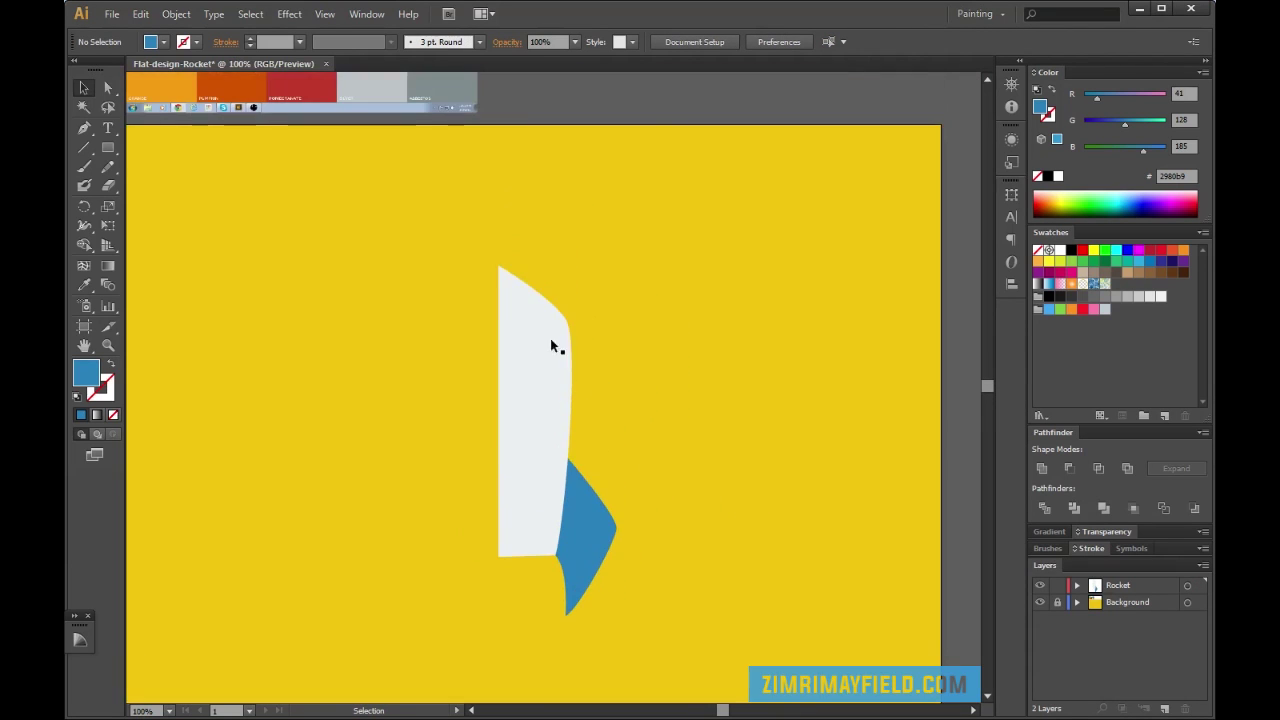
{"action": "left_click_drag", "start_coordinate": [725, 711], "coordinate": [724, 711]}
{"action": "scroll", "coordinate": [719, 650], "scroll_direction": "down", "scroll_amount": 2}
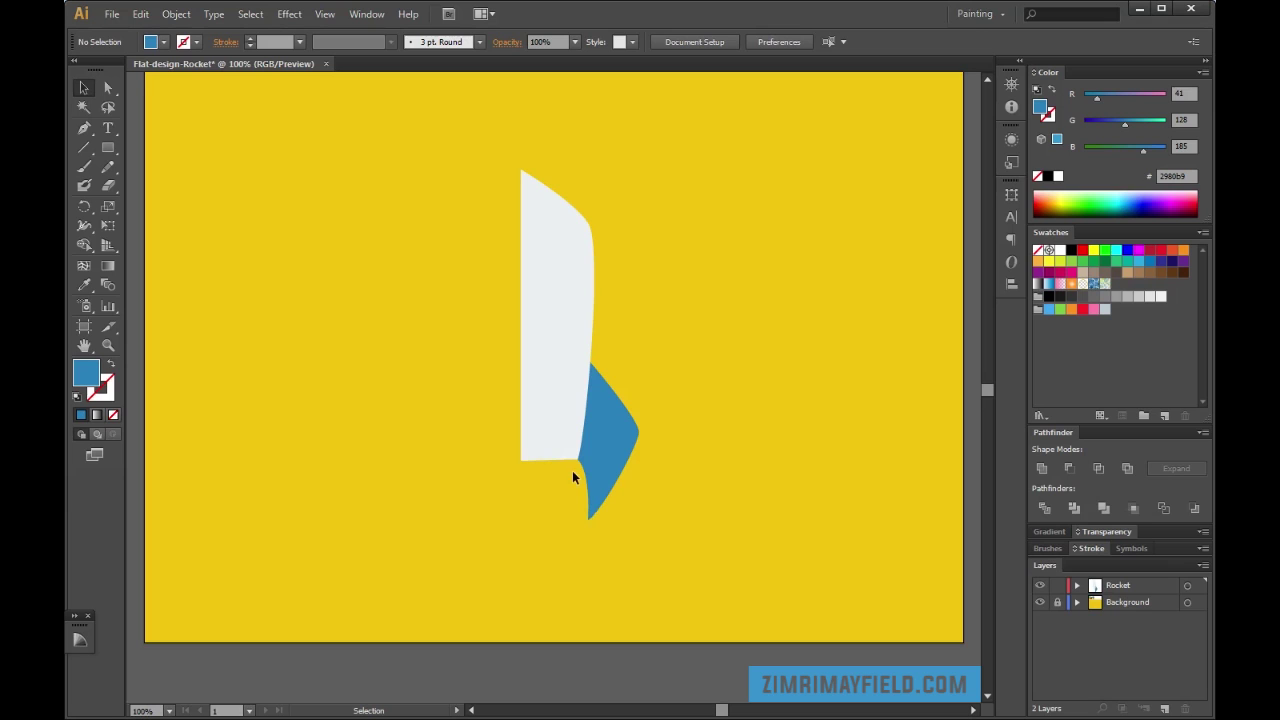
{"action": "scroll", "coordinate": [573, 477], "scroll_direction": "down", "scroll_amount": 2}
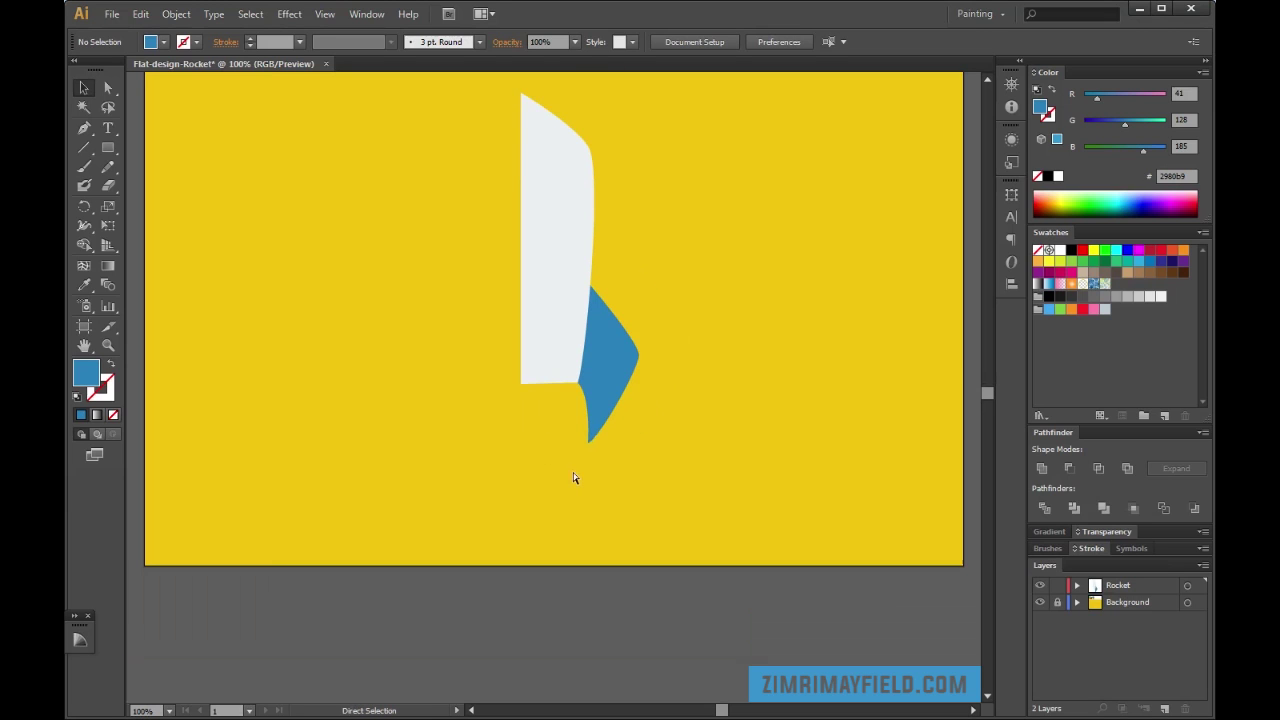
{"action": "key", "text": "ctrl+equal"}
{"action": "key", "text": "ctrl+equal"}
{"action": "key", "text": "ctrl+equal"}
{"action": "left_click_drag", "start_coordinate": [725, 712], "coordinate": [721, 711]}
{"action": "key", "text": "ctrl+minus"}
{"action": "key", "text": "ctrl+minus"}
{"action": "key", "text": "ctrl+minus"}
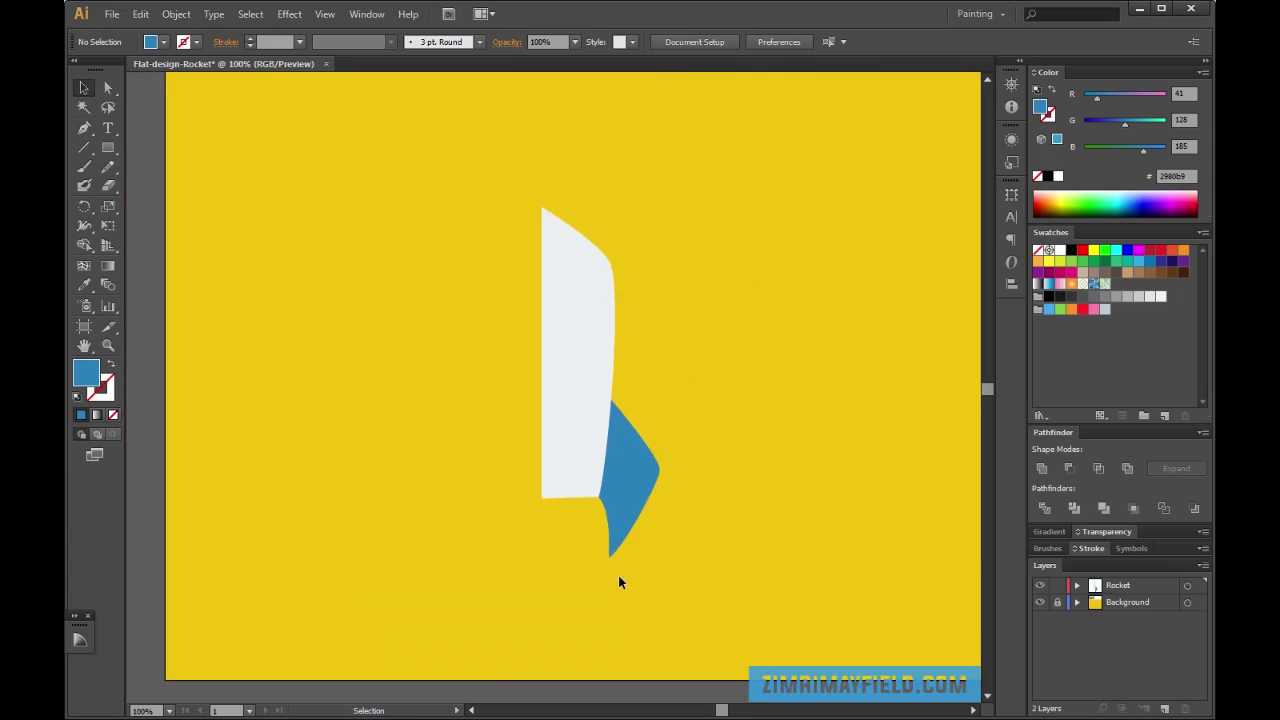
Sample the dark grey #7f8c8d from the Flat UI palette image as the fill colour
{"action": "scroll", "coordinate": [618, 575], "scroll_direction": "up", "scroll_amount": 8}
{"action": "key", "text": "p"}
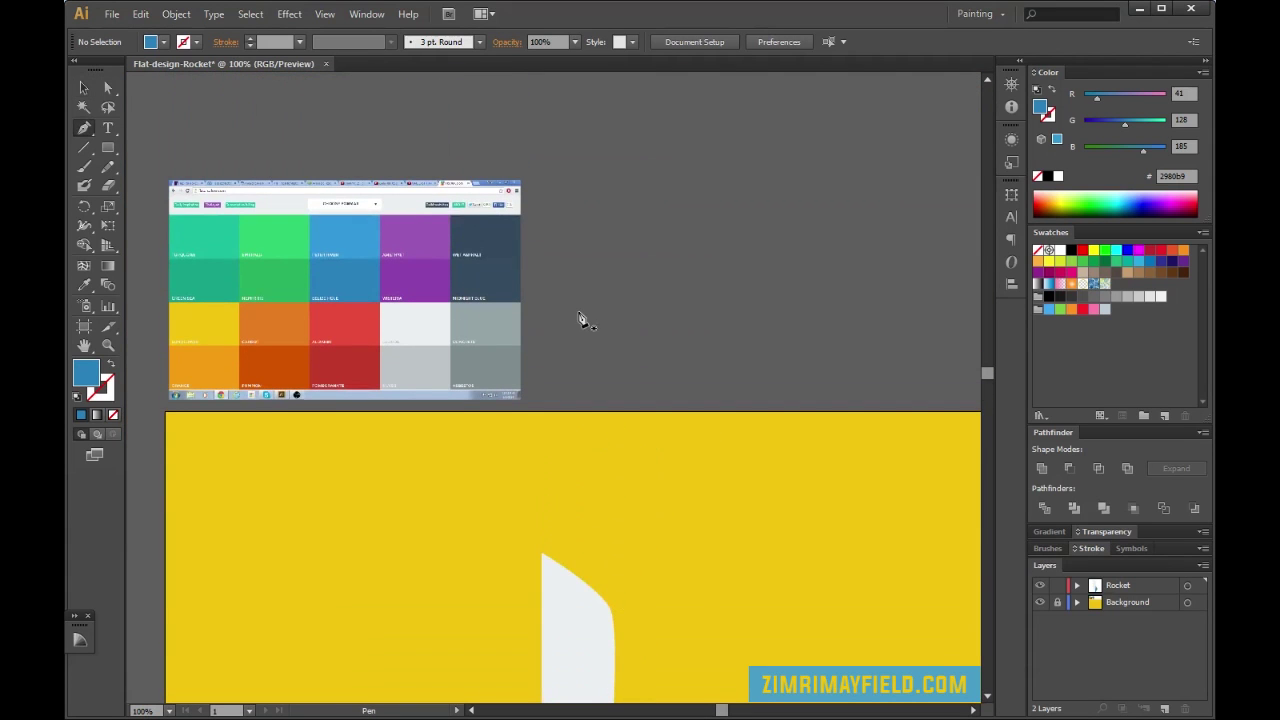
{"action": "key", "text": "i"}
{"action": "scroll", "coordinate": [580, 315], "scroll_direction": "down", "scroll_amount": 1}
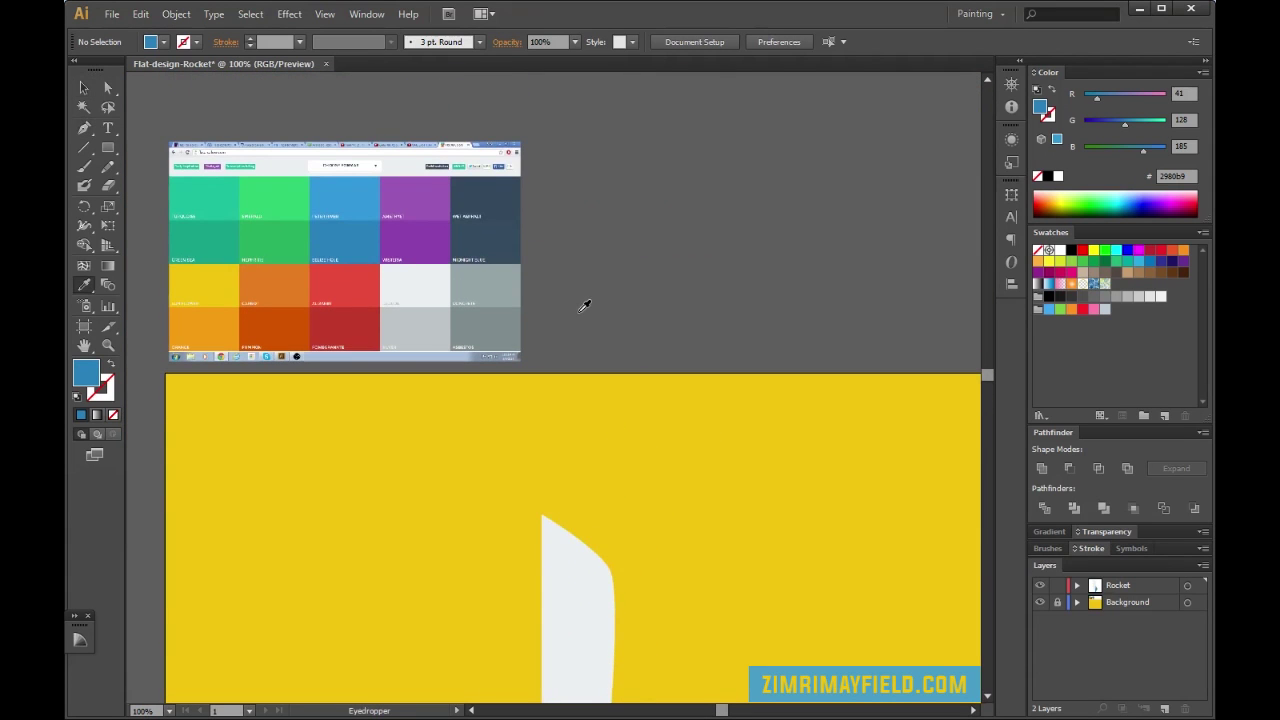
{"action": "left_click", "coordinate": [490, 321]}
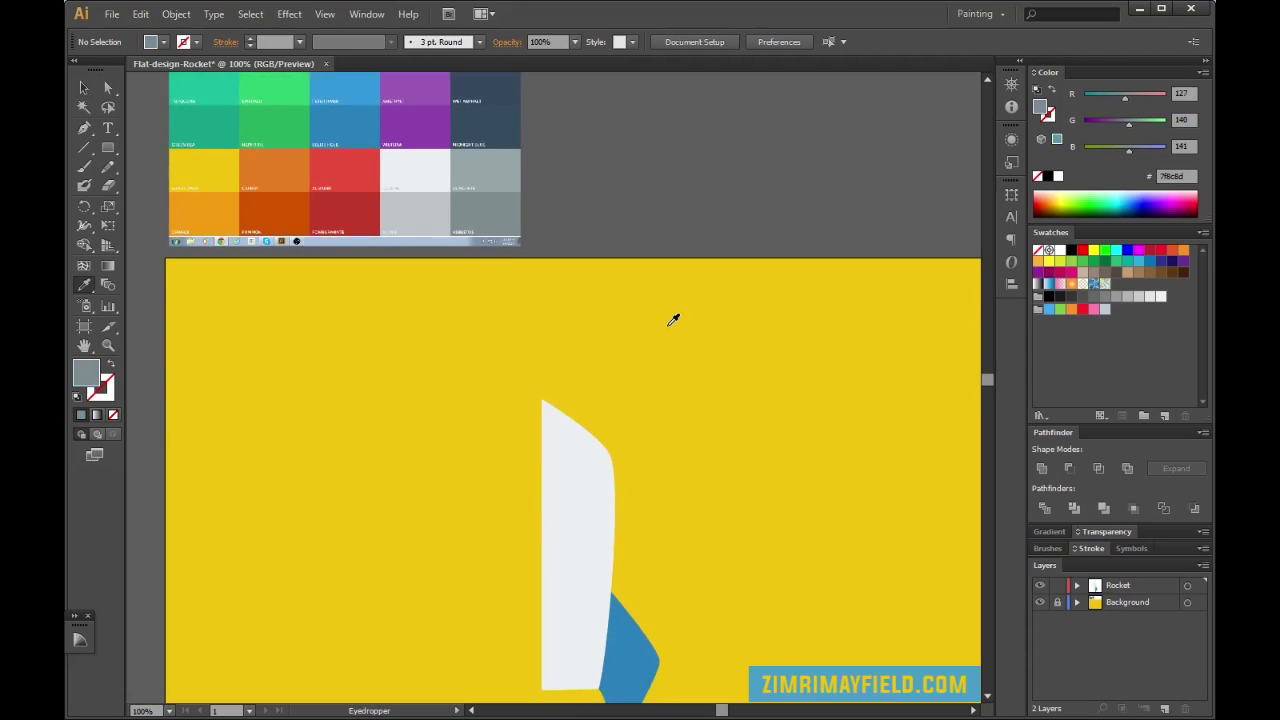
Draw a closed grey nozzle strip with the Pen tool along the half-rocket's bottom edge, about 71 px wide and 21 px high
{"action": "scroll", "coordinate": [671, 320], "scroll_direction": "down", "scroll_amount": 8}
{"action": "key", "text": "ctrl+equal"}
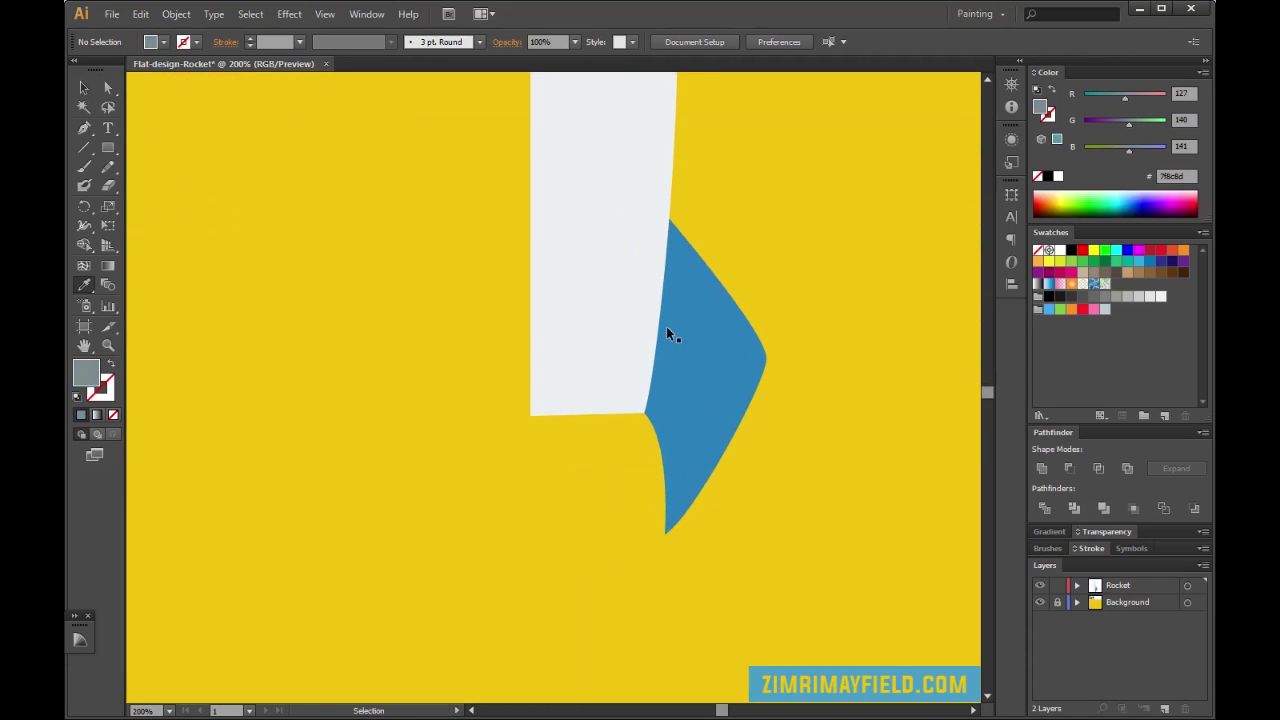
{"action": "key", "text": "p"}
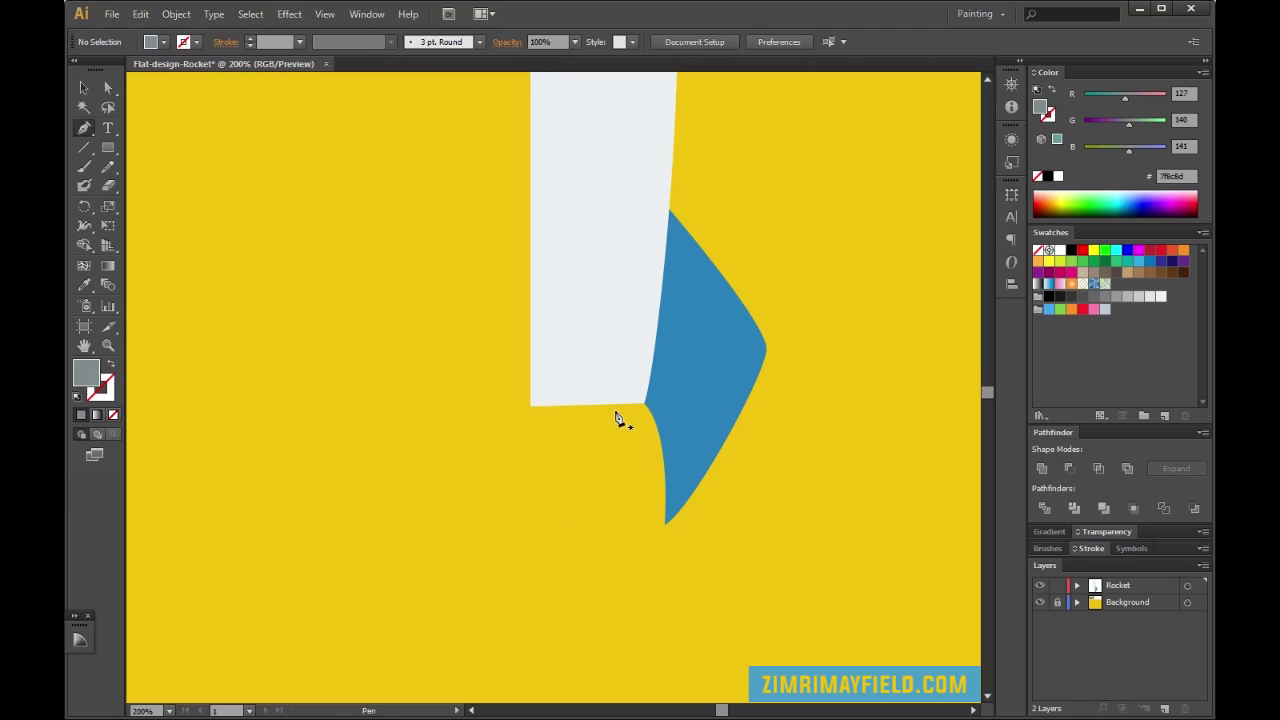
{"action": "scroll", "coordinate": [620, 420], "scroll_direction": "down", "scroll_amount": 1}
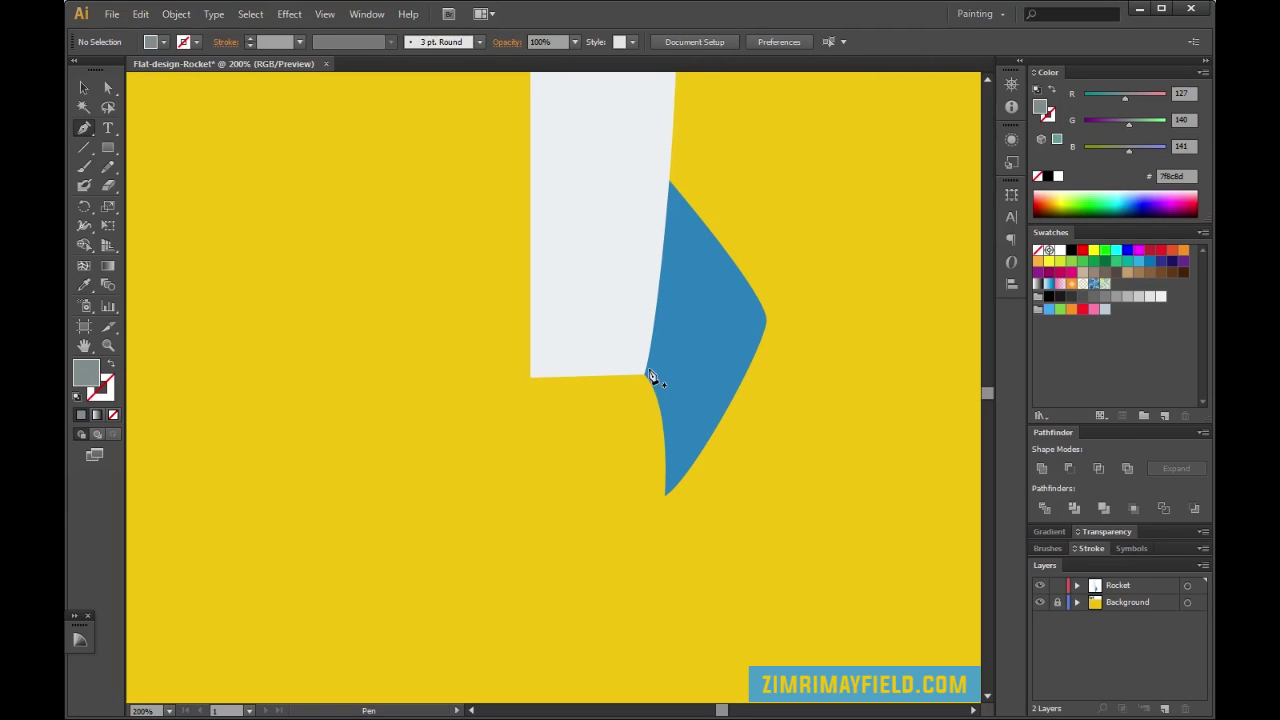
{"action": "left_click", "coordinate": [531, 375]}
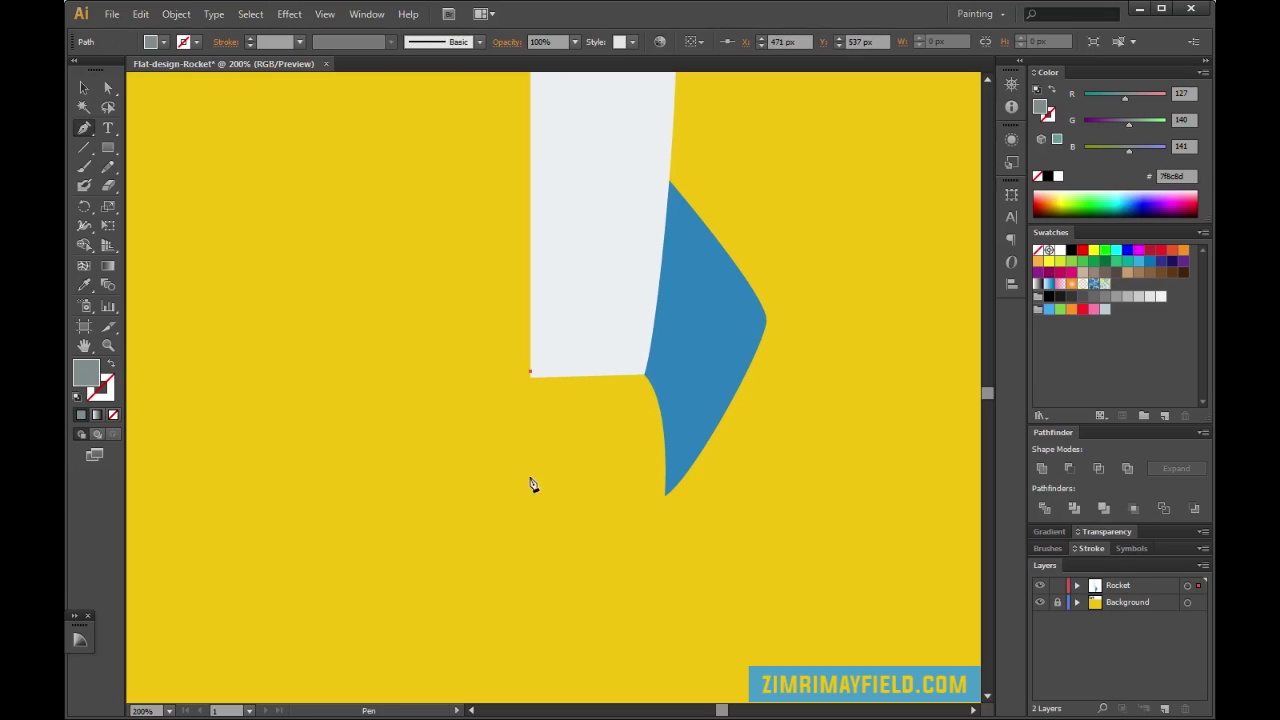
{"action": "left_click", "coordinate": [531, 400]}
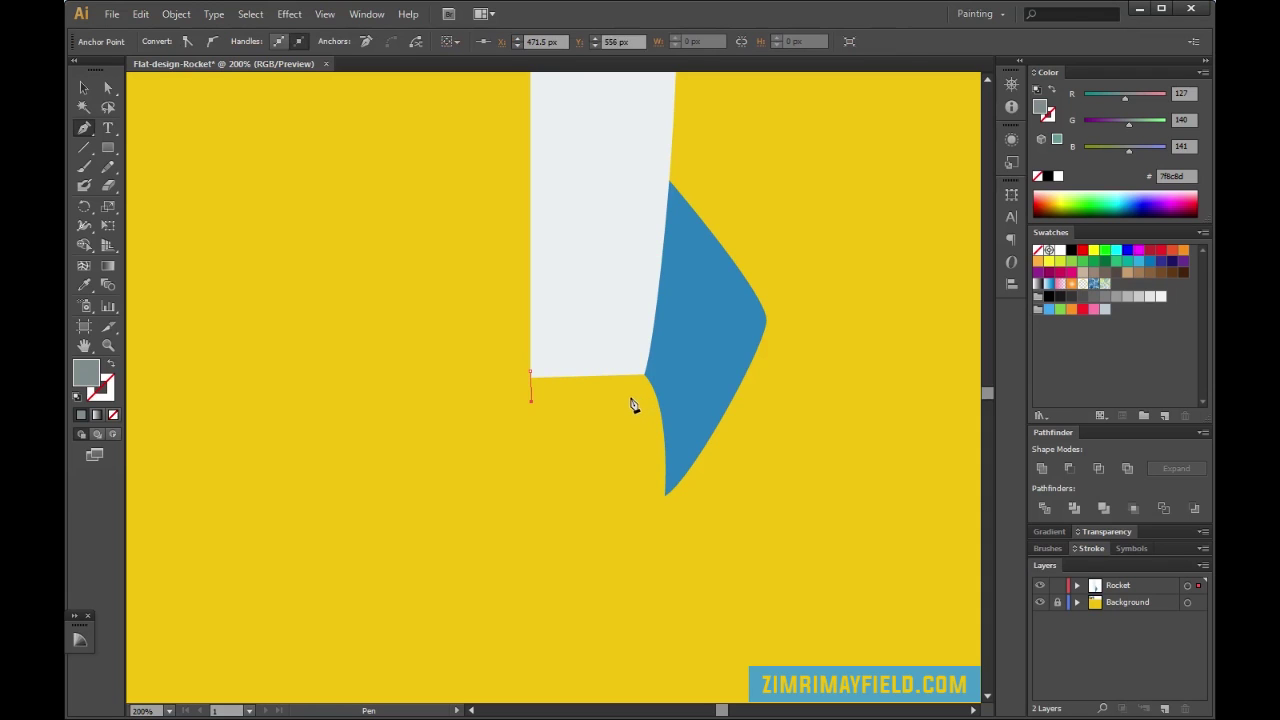
{"action": "left_click", "coordinate": [630, 398]}
{"action": "left_click", "coordinate": [645, 373]}
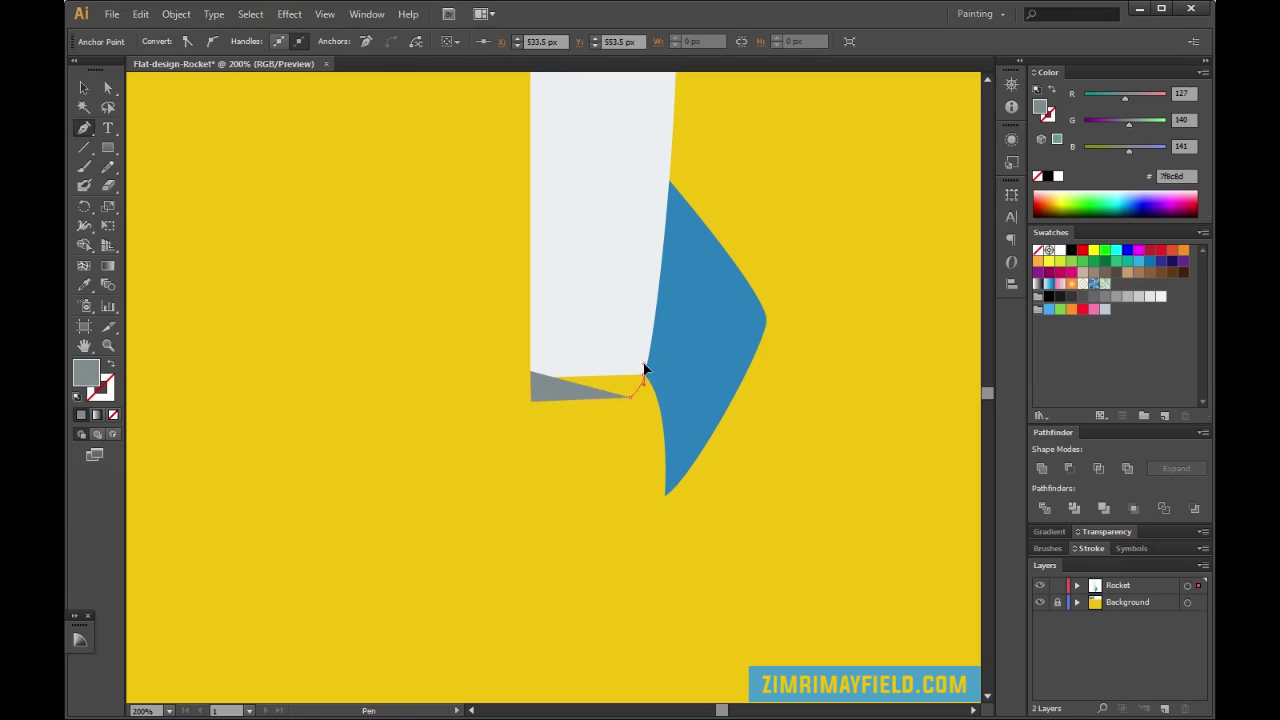
{"action": "left_click", "coordinate": [531, 371]}
Send the grey nozzle strip behind the half-rocket body and deselect it
{"action": "key", "text": "v"}
{"action": "left_click", "coordinate": [643, 497]}
{"action": "left_click", "coordinate": [612, 389]}
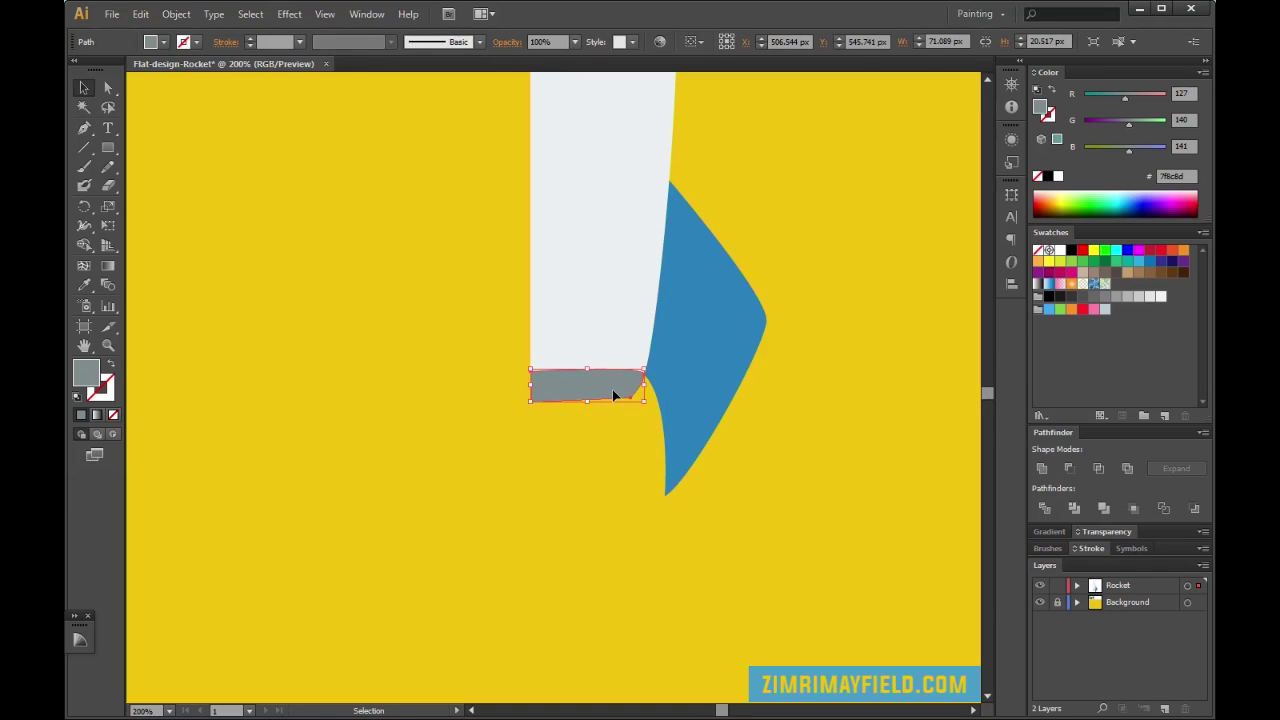
{"action": "key", "text": "ctrl+shift+bracketleft"}
{"action": "key", "text": "ctrl+shift+bracketright"}
{"action": "key", "text": "ctrl+shift+bracketleft"}
{"action": "left_click", "coordinate": [701, 642]}
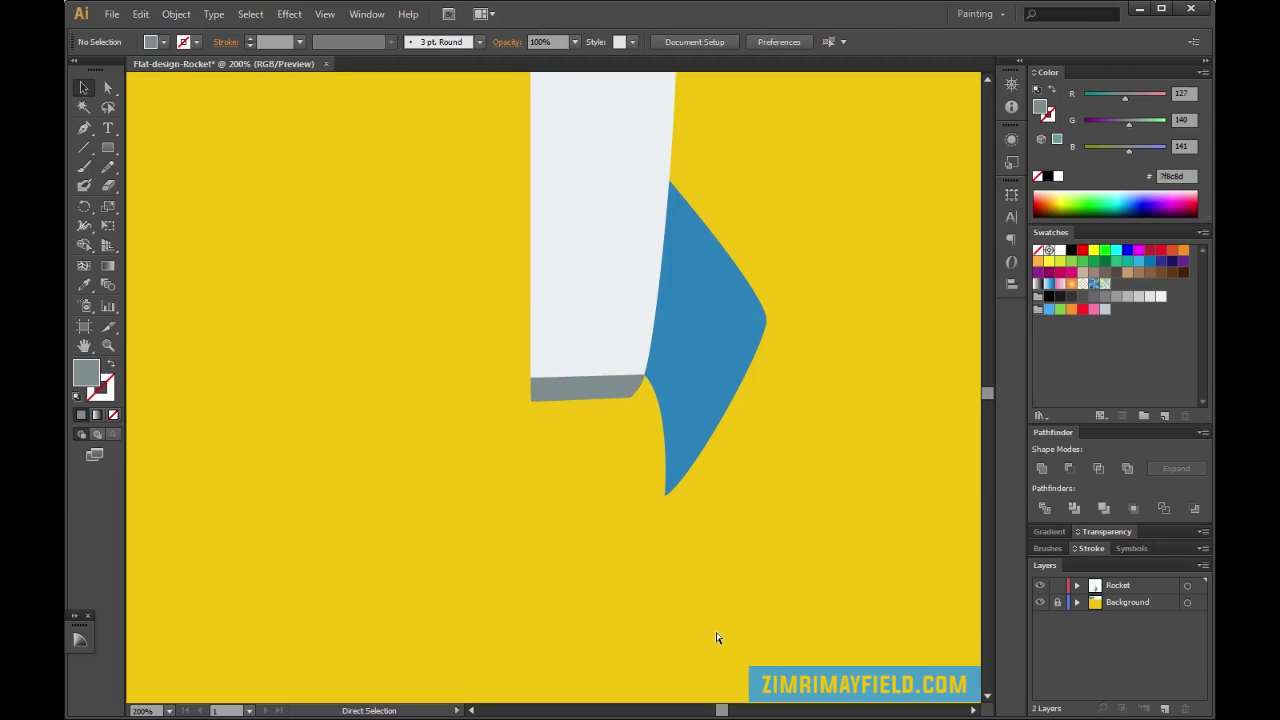
{"action": "key", "text": "ctrl+1"}
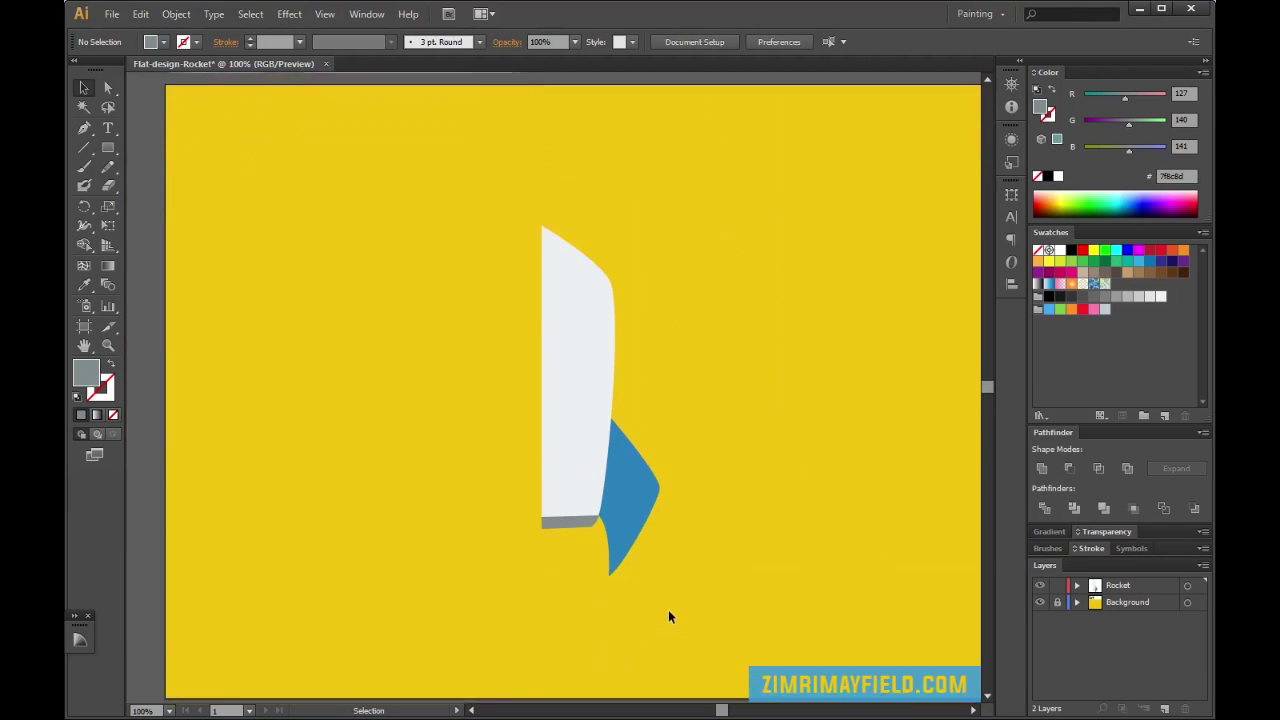
{"action": "scroll", "coordinate": [668, 617], "scroll_direction": "down", "scroll_amount": 2}
{"action": "key", "text": "ctrl+minus"}
{"action": "key", "text": "ctrl+equal"}
{"action": "key", "text": "ctrl+equal"}
{"action": "scroll", "coordinate": [670, 611], "scroll_direction": "up", "scroll_amount": 3}
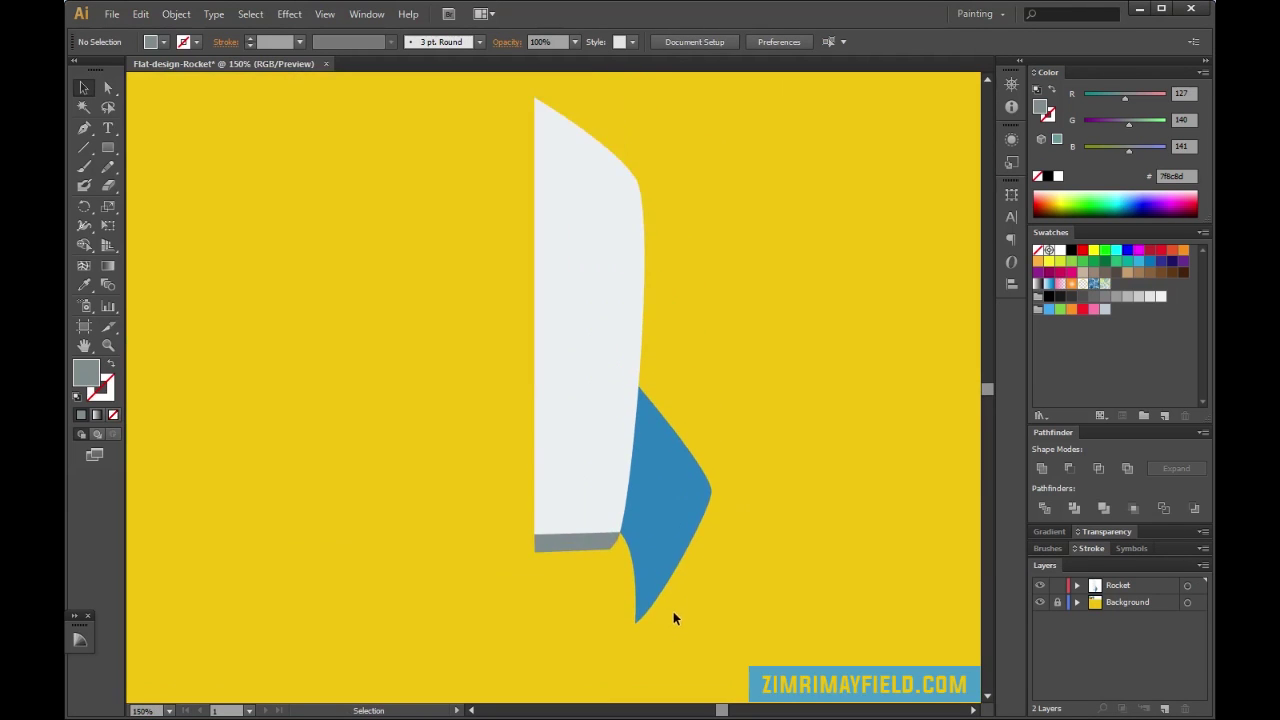
{"action": "key", "text": "ctrl+minus"}
{"action": "scroll", "coordinate": [657, 588], "scroll_direction": "up", "scroll_amount": 6}
{"action": "scroll", "coordinate": [657, 588], "scroll_direction": "down", "scroll_amount": 3}
{"action": "scroll", "coordinate": [657, 595], "scroll_direction": "down", "scroll_amount": 2}
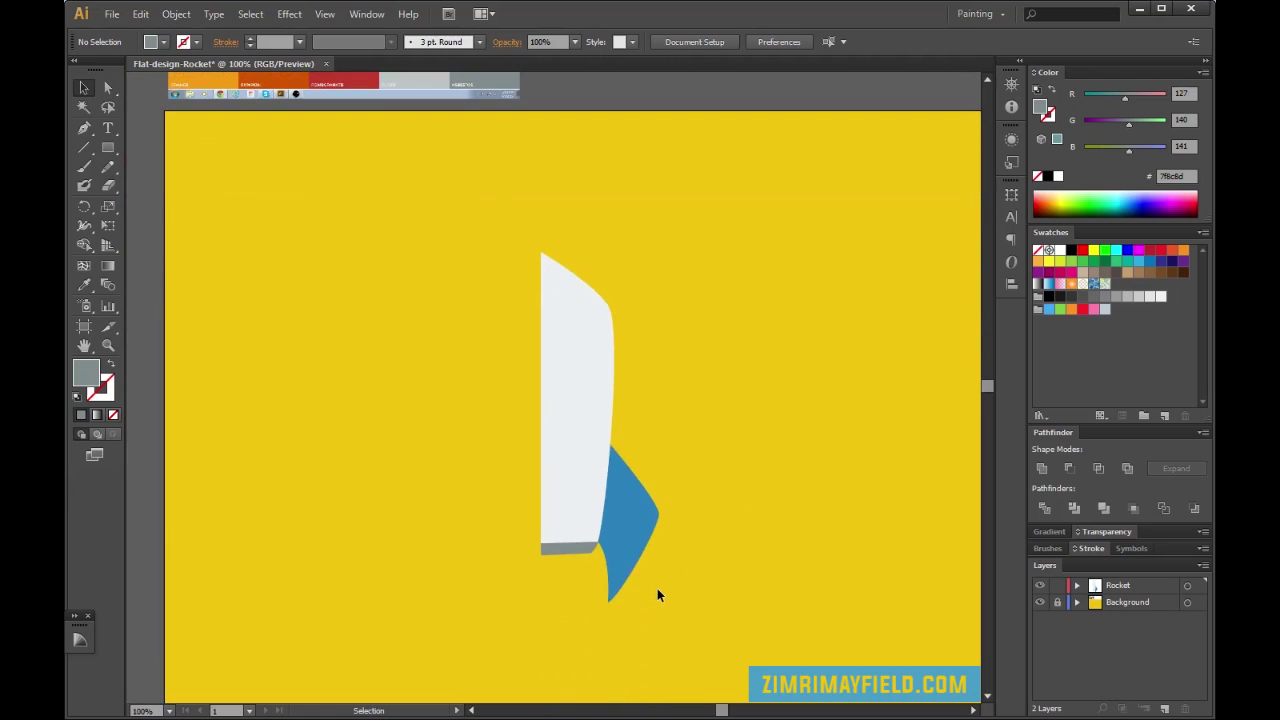
{"action": "scroll", "coordinate": [657, 588], "scroll_direction": "up", "scroll_amount": 5}
{"action": "scroll", "coordinate": [614, 543], "scroll_direction": "down", "scroll_amount": 2}
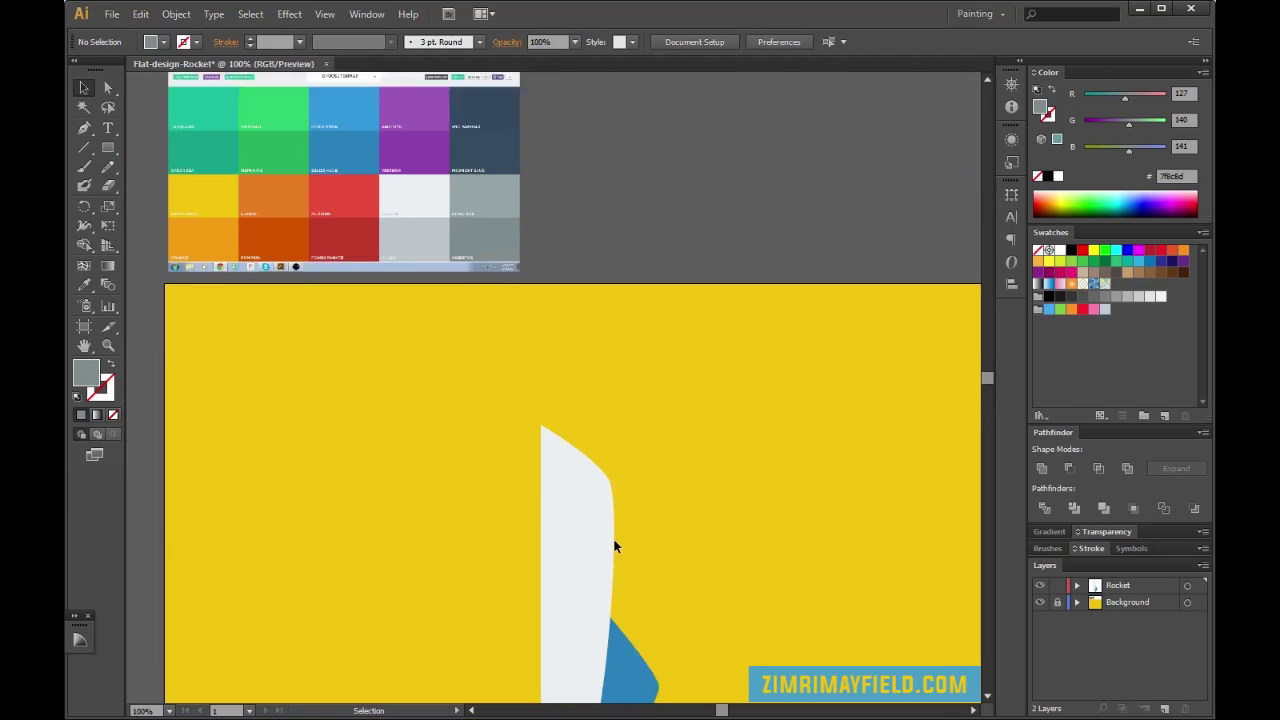
{"action": "scroll", "coordinate": [504, 563], "scroll_direction": "down", "scroll_amount": 3}
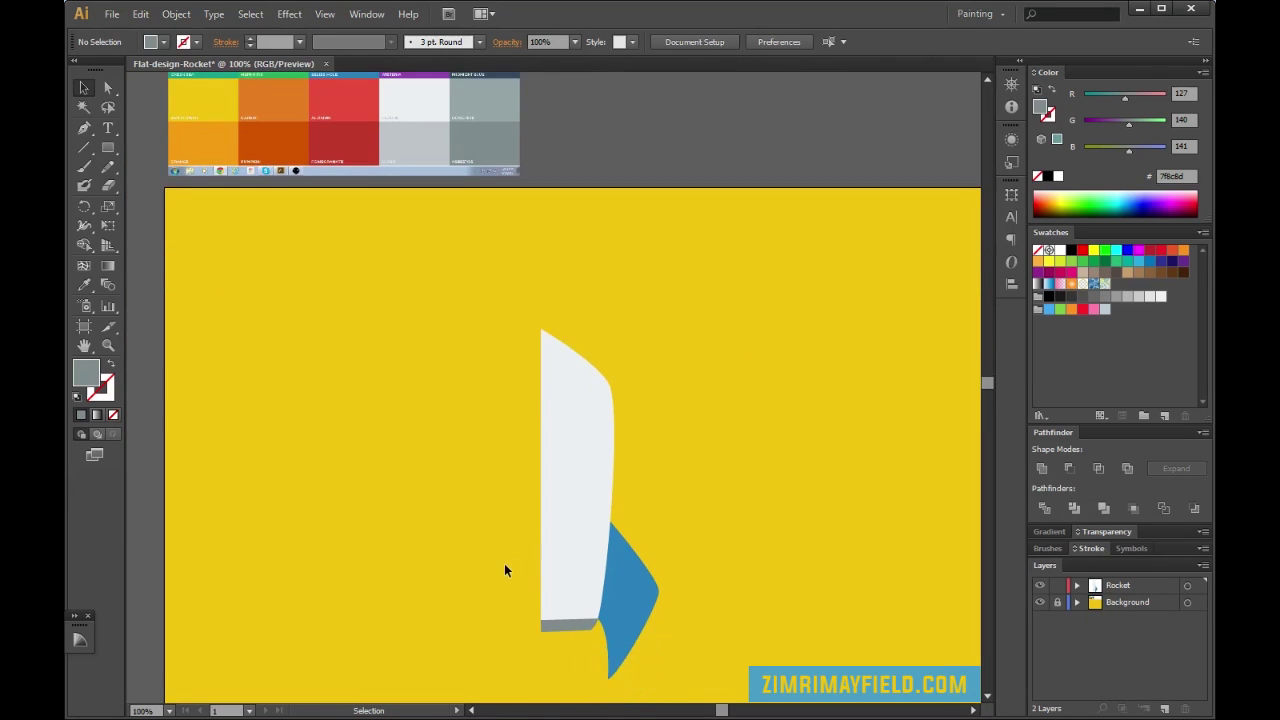
{"action": "scroll", "coordinate": [503, 565], "scroll_direction": "up", "scroll_amount": 2}
Draw a closed, curved half-flame with the Pen tool just below the nozzle, about 57 px wide and 107 px high
{"action": "scroll", "coordinate": [622, 595], "scroll_direction": "down", "scroll_amount": 5}
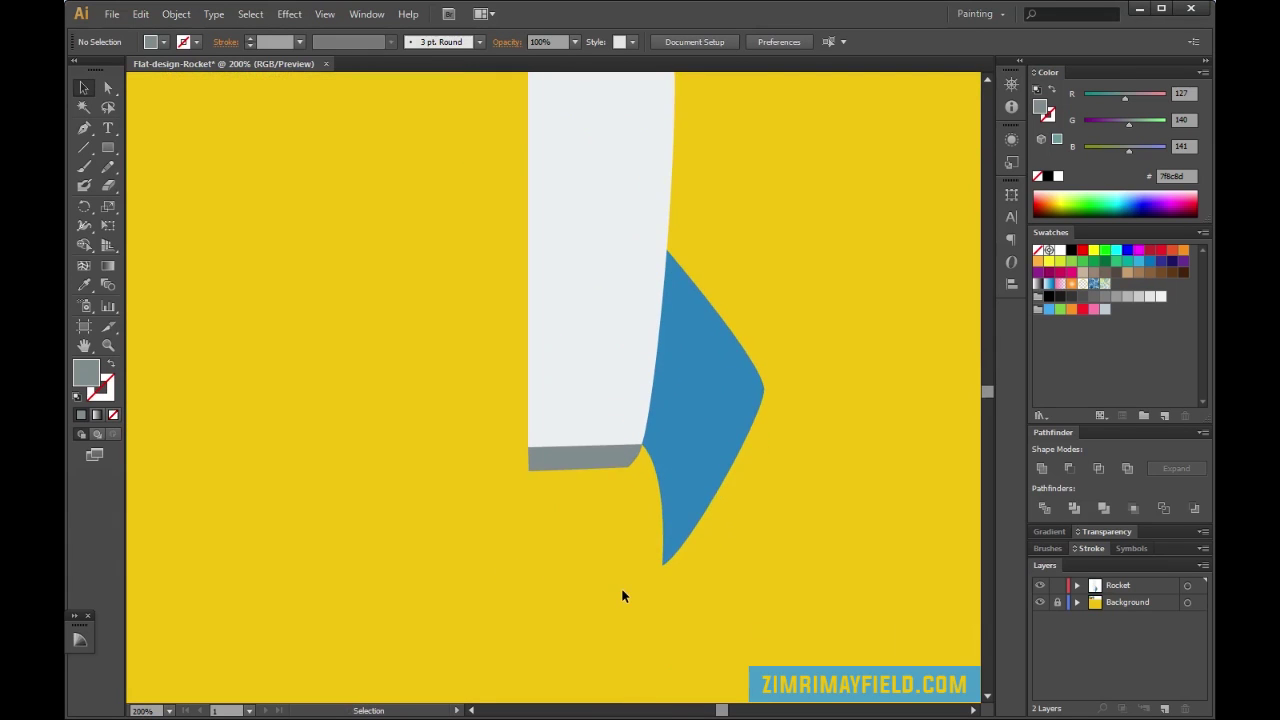
{"action": "key", "text": "p"}
{"action": "scroll", "coordinate": [610, 538], "scroll_direction": "up", "scroll_amount": 1}
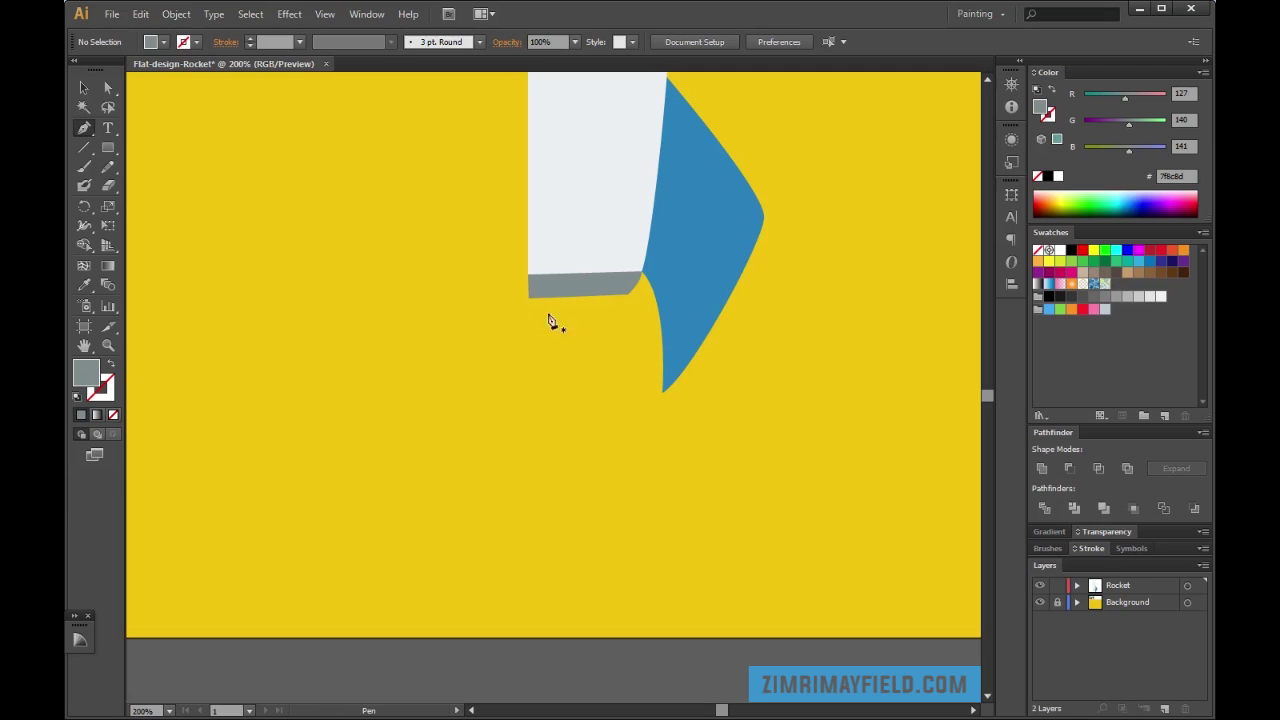
{"action": "mouse_move", "coordinate": [527, 335]}
{"action": "left_mouse_down"}
{"action": "mouse_move", "coordinate": [560, 327]}
{"action": "mouse_move", "coordinate": [540, 324]}
{"action": "left_mouse_up"}
{"action": "left_click_drag", "start_coordinate": [617, 333], "coordinate": [628, 346]}
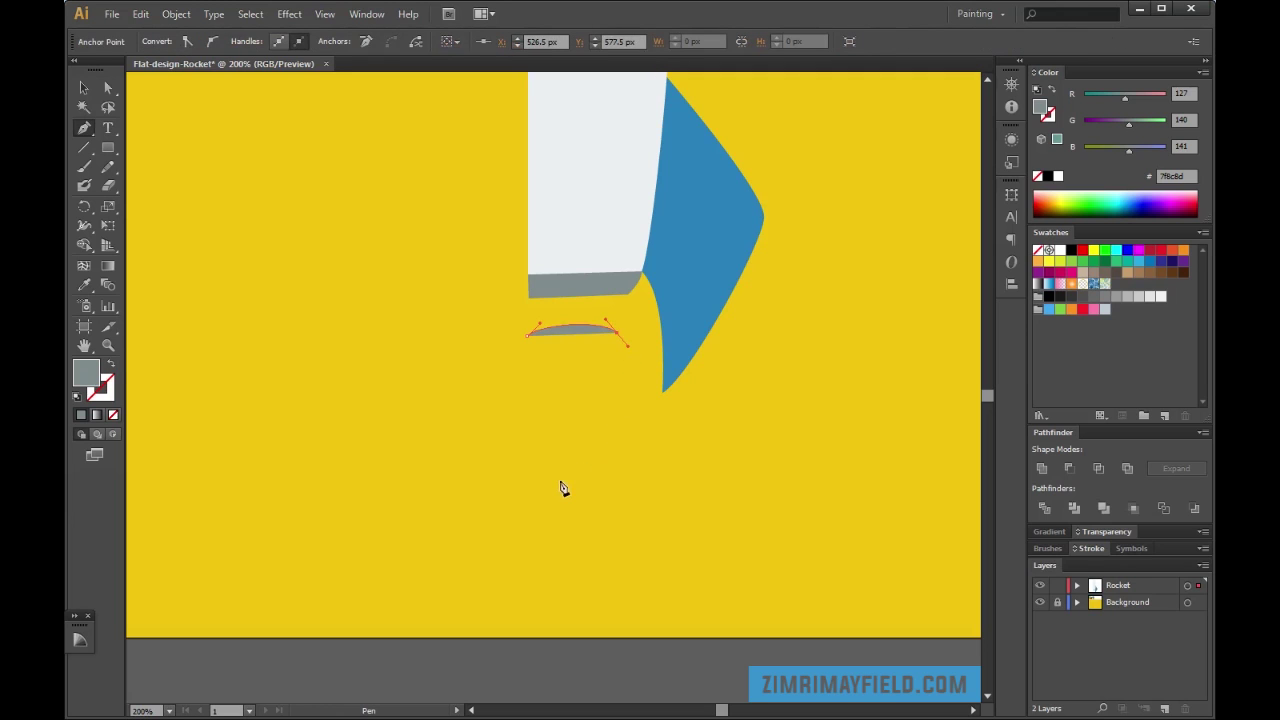
{"action": "left_click_drag", "start_coordinate": [548, 492], "coordinate": [522, 511]}
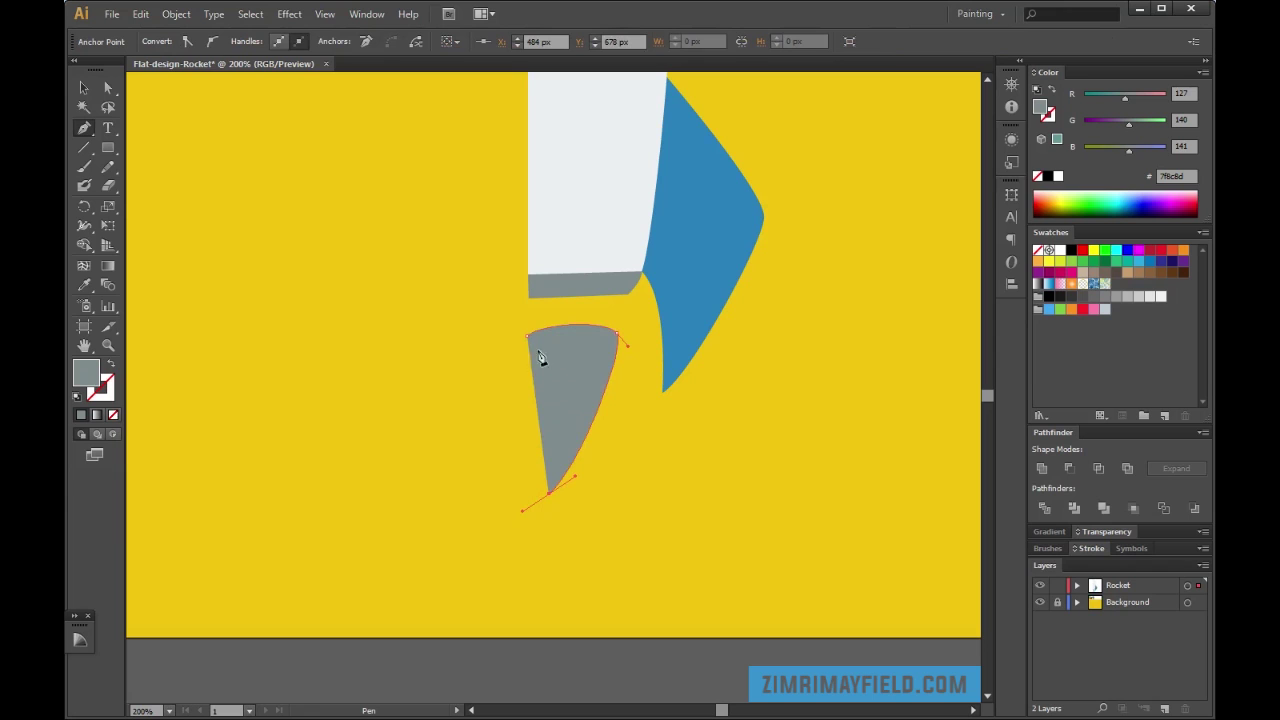
{"action": "left_click_drag", "start_coordinate": [527, 337], "coordinate": [574, 443]}
{"action": "scroll", "coordinate": [572, 442], "scroll_direction": "down", "scroll_amount": 2}
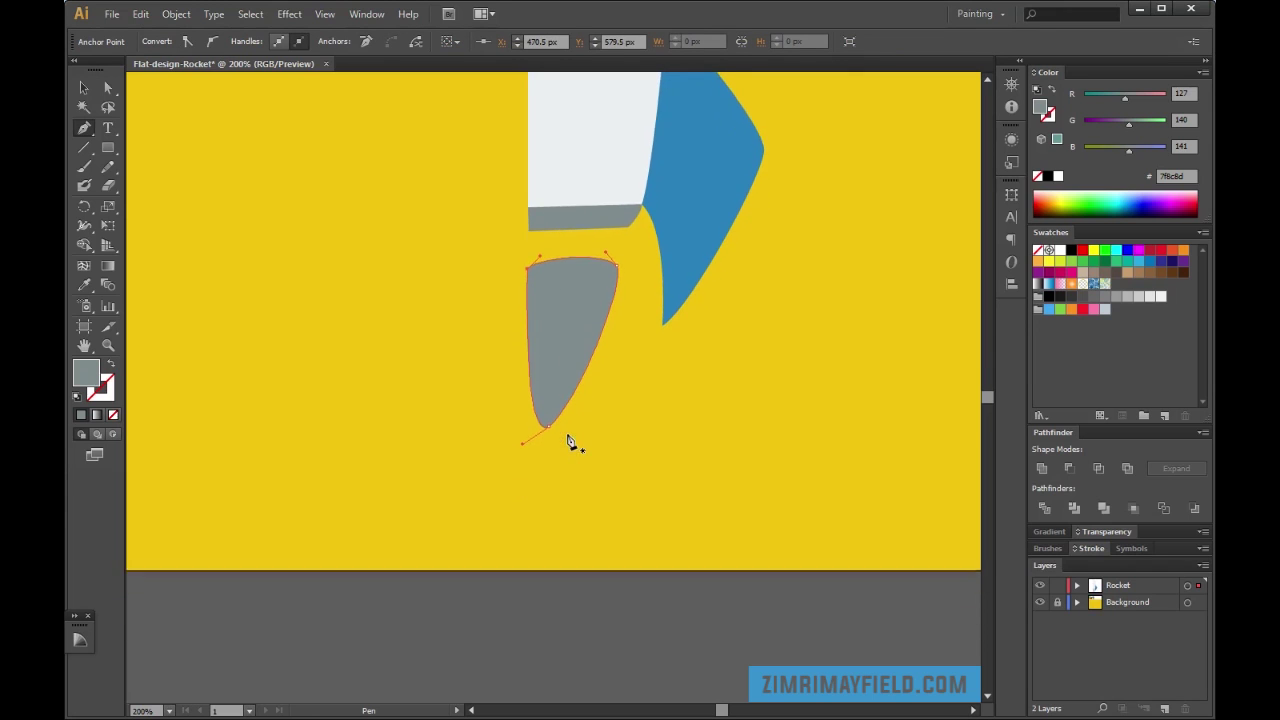
Reshape the half-flame's bottom anchor point to form a sharp tip in line with a straight inner edge, and deselect
{"action": "key", "text": "ctrl+equal"}
{"action": "key", "text": "ctrl+equal"}
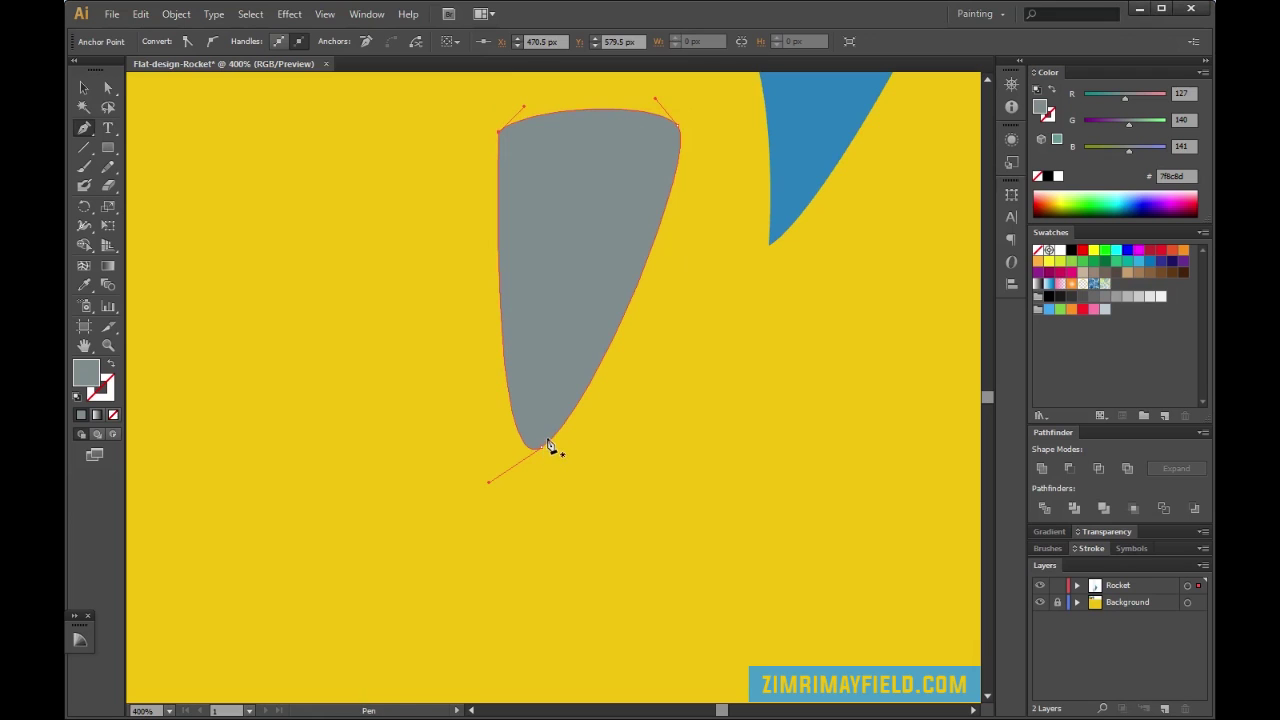
{"action": "key", "text": "v"}
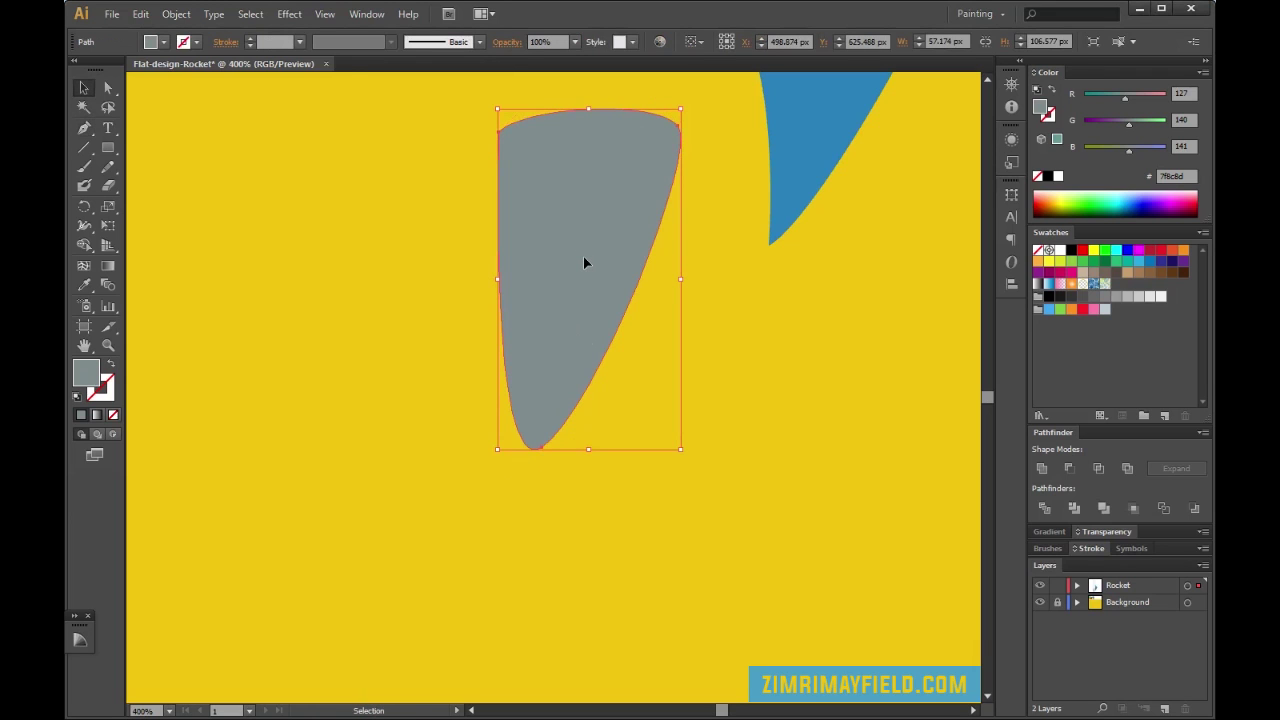
{"action": "key", "text": "a"}
{"action": "left_click", "coordinate": [542, 448]}
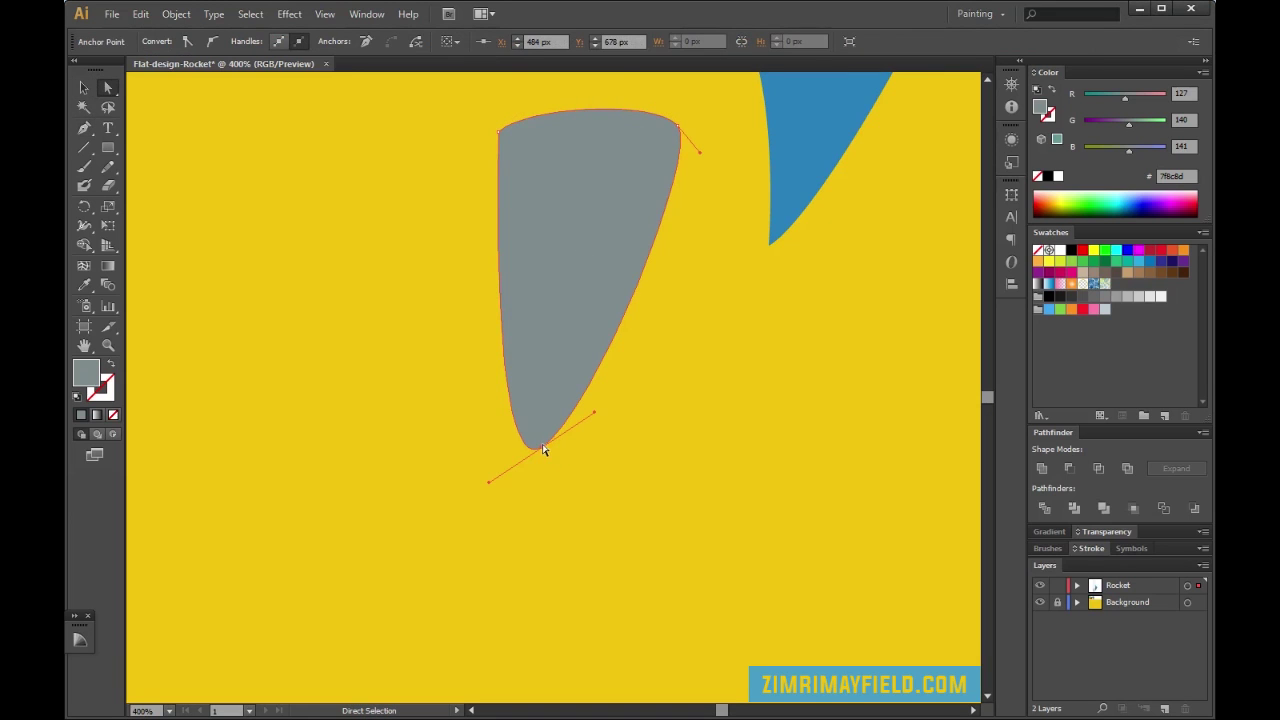
{"action": "left_click_drag", "start_coordinate": [490, 487], "coordinate": [500, 446]}
{"action": "key", "text": "v"}
{"action": "left_click", "coordinate": [630, 462]}
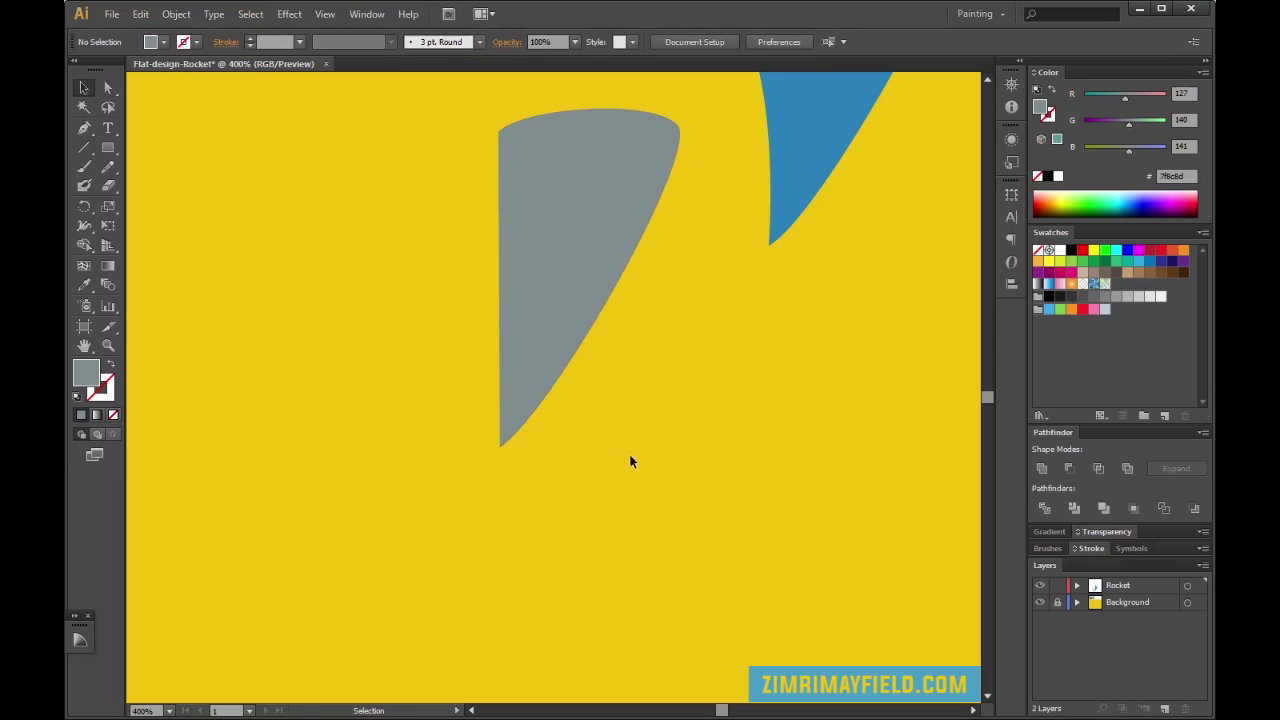
Paste a copy of the grey half-flame and place it to the left of the original
{"action": "key", "text": "ctrl+1"}
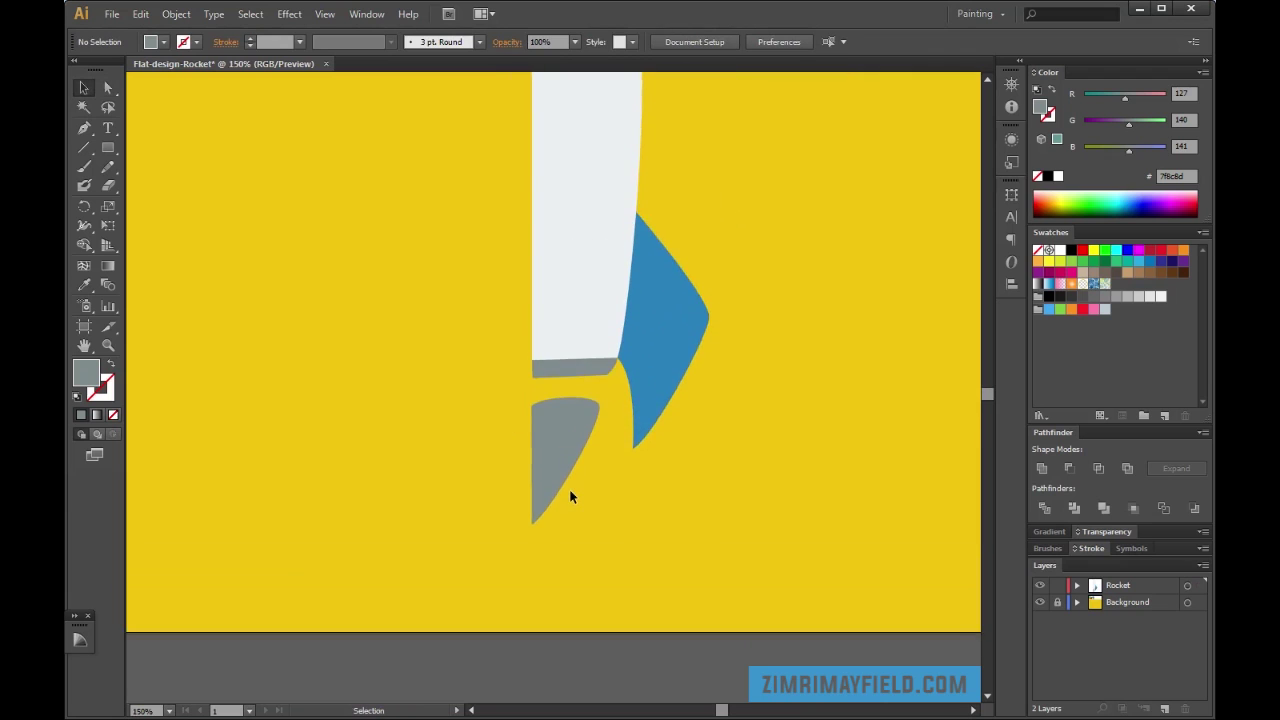
{"action": "left_click", "coordinate": [560, 466]}
{"action": "key", "text": "ctrl+c"}
{"action": "key", "text": "ctrl+v"}
{"action": "left_click_drag", "start_coordinate": [539, 378], "coordinate": [473, 435]}
Reflect the half-flame copy across the vertical axis and move it beside the original's straight edge
{"action": "right_click", "coordinate": [473, 435]}
{"action": "mouse_move", "coordinate": [557, 395]}
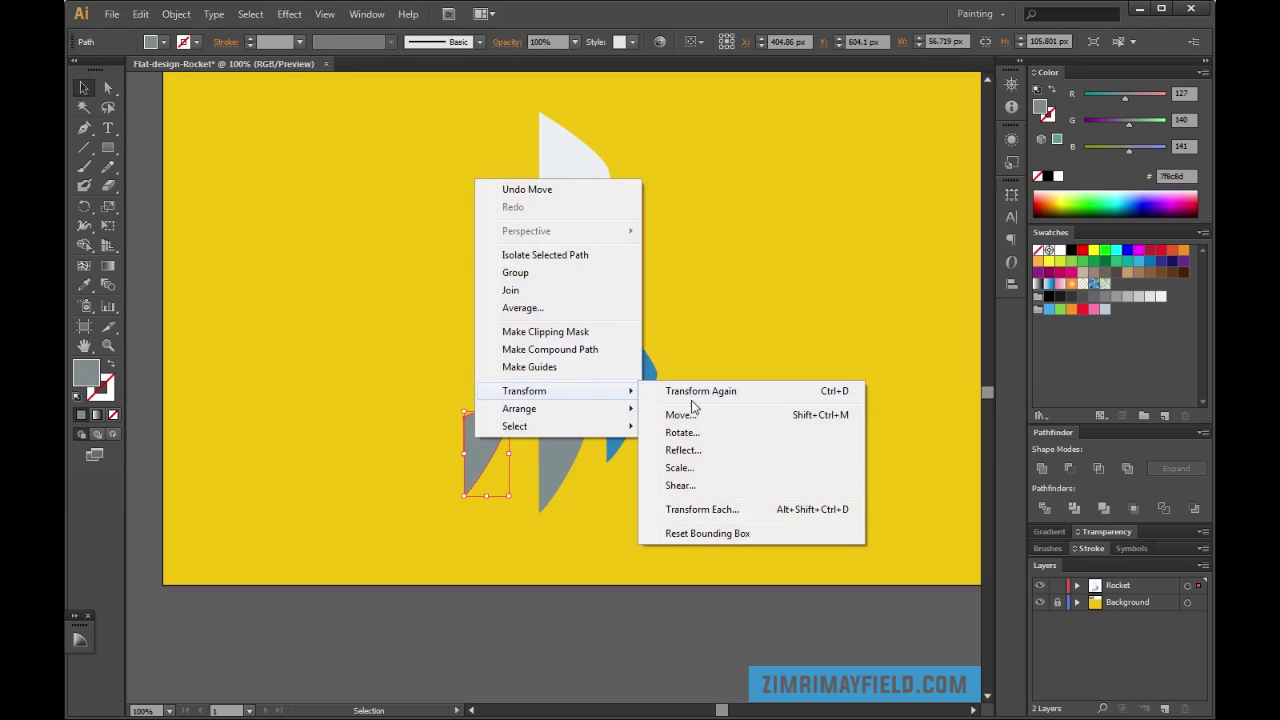
{"action": "left_click", "coordinate": [701, 451]}
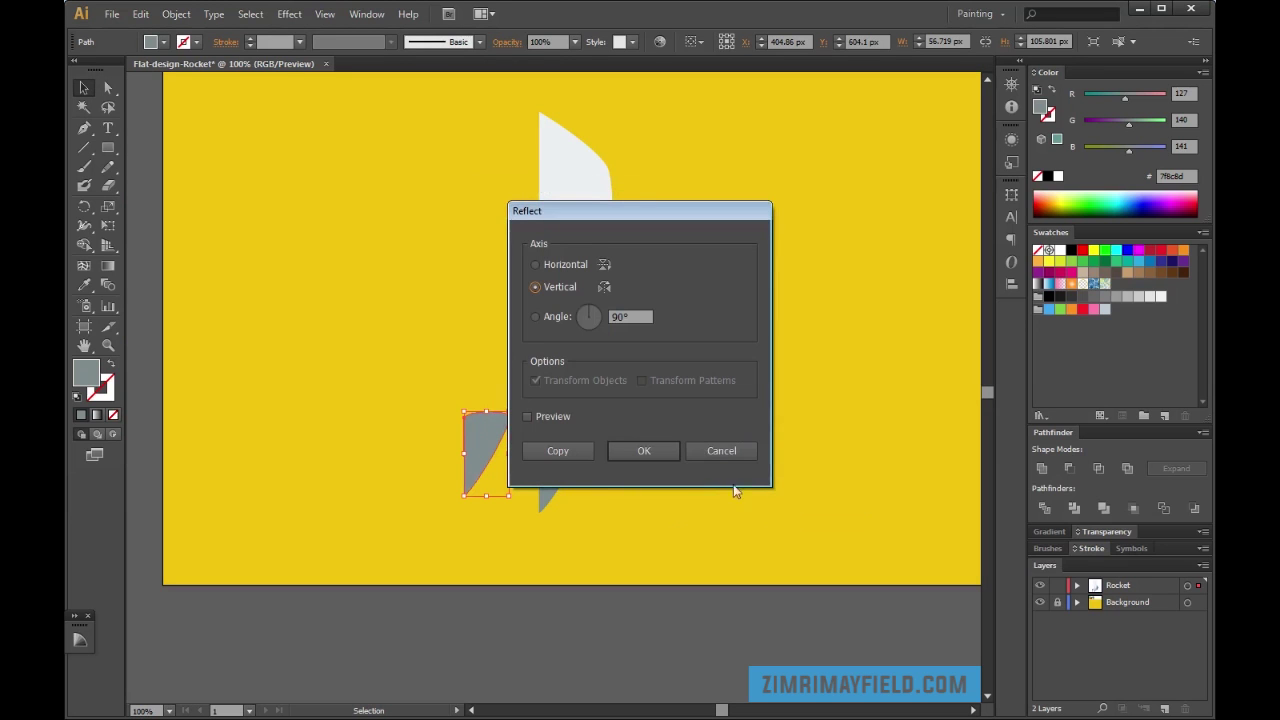
{"action": "left_click", "coordinate": [646, 455]}
{"action": "left_click_drag", "start_coordinate": [494, 441], "coordinate": [518, 450]}
{"action": "left_click", "coordinate": [588, 492]}
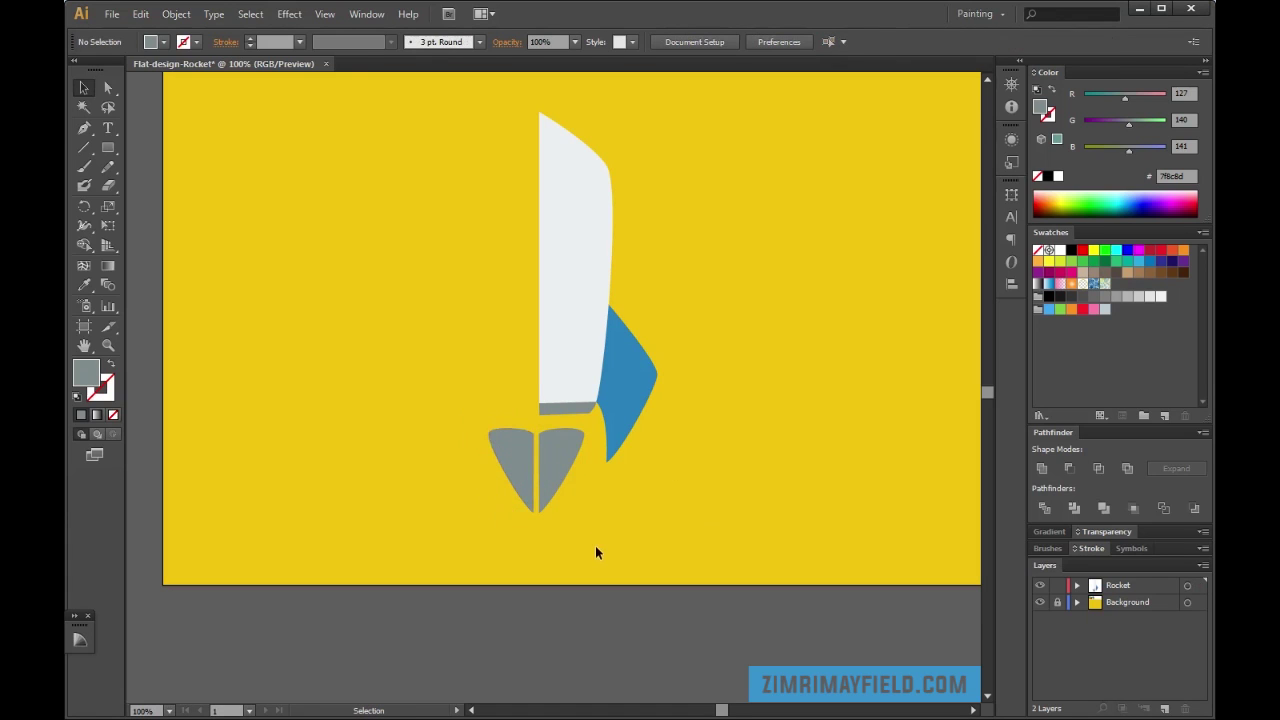
Delete the reflected half-flame copy
{"action": "scroll", "coordinate": [595, 545], "scroll_direction": "up", "scroll_amount": 2}
{"action": "left_click", "coordinate": [525, 518]}
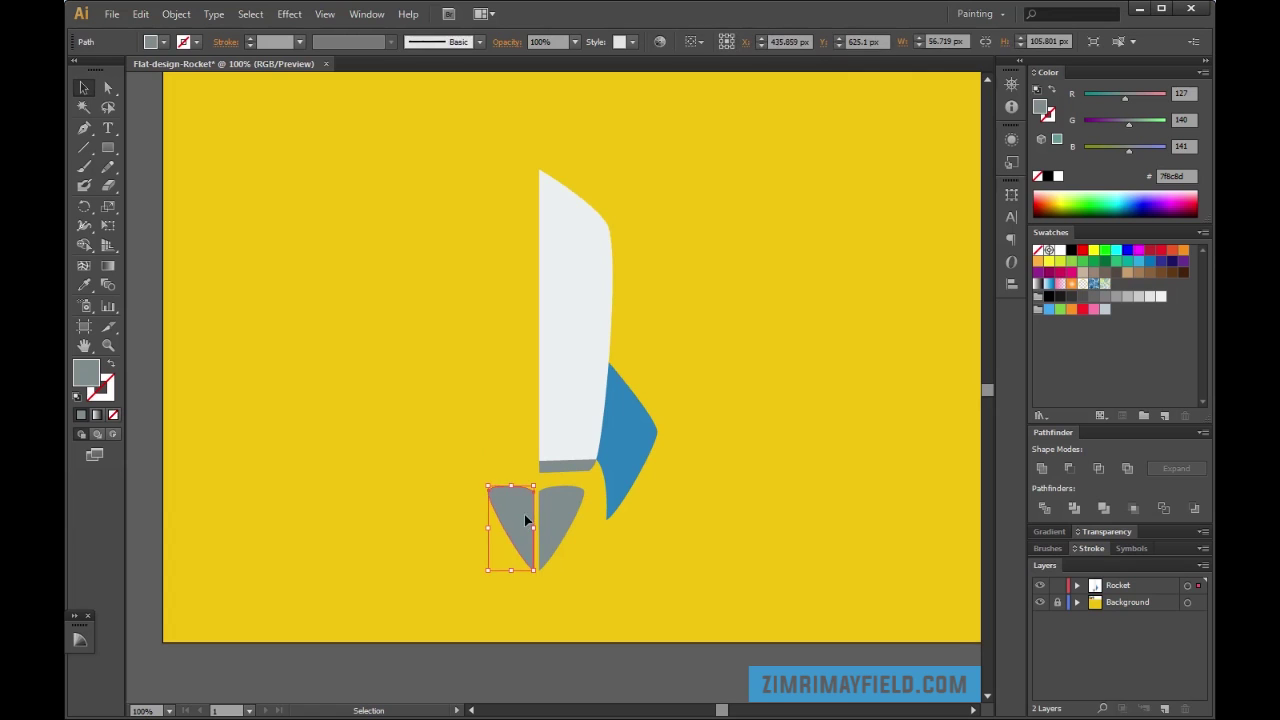
{"action": "key", "text": "Delete"}
Recolour the grey half-flame with the orange e67e22 sampled from the palette image and deselect it
{"action": "scroll", "coordinate": [637, 606], "scroll_direction": "down", "scroll_amount": 1}
{"action": "key", "text": "ctrl+equal"}
{"action": "key", "text": "ctrl+equal"}
{"action": "key", "text": "ctrl+equal"}
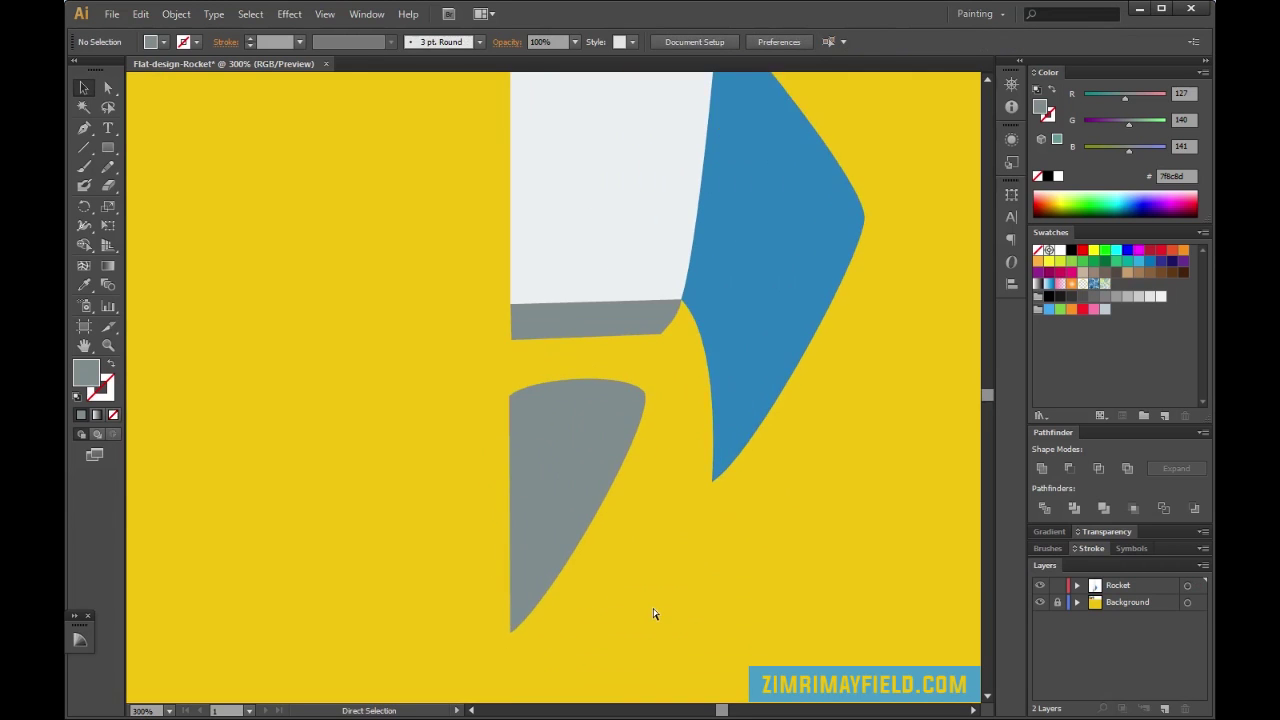
{"action": "key", "text": "ctrl+minus"}
{"action": "key", "text": "ctrl+minus"}
{"action": "key", "text": "ctrl+minus"}
{"action": "key", "text": "ctrl+minus"}
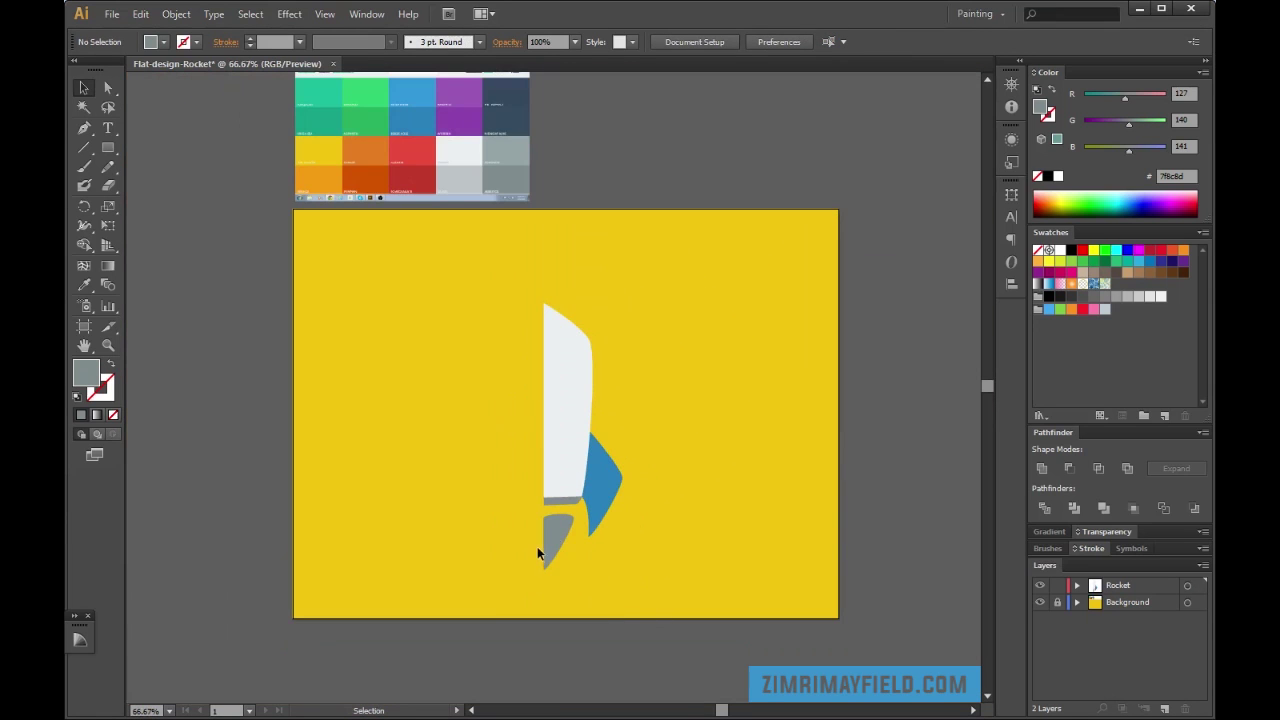
{"action": "left_click", "coordinate": [546, 543]}
{"action": "key", "text": "i"}
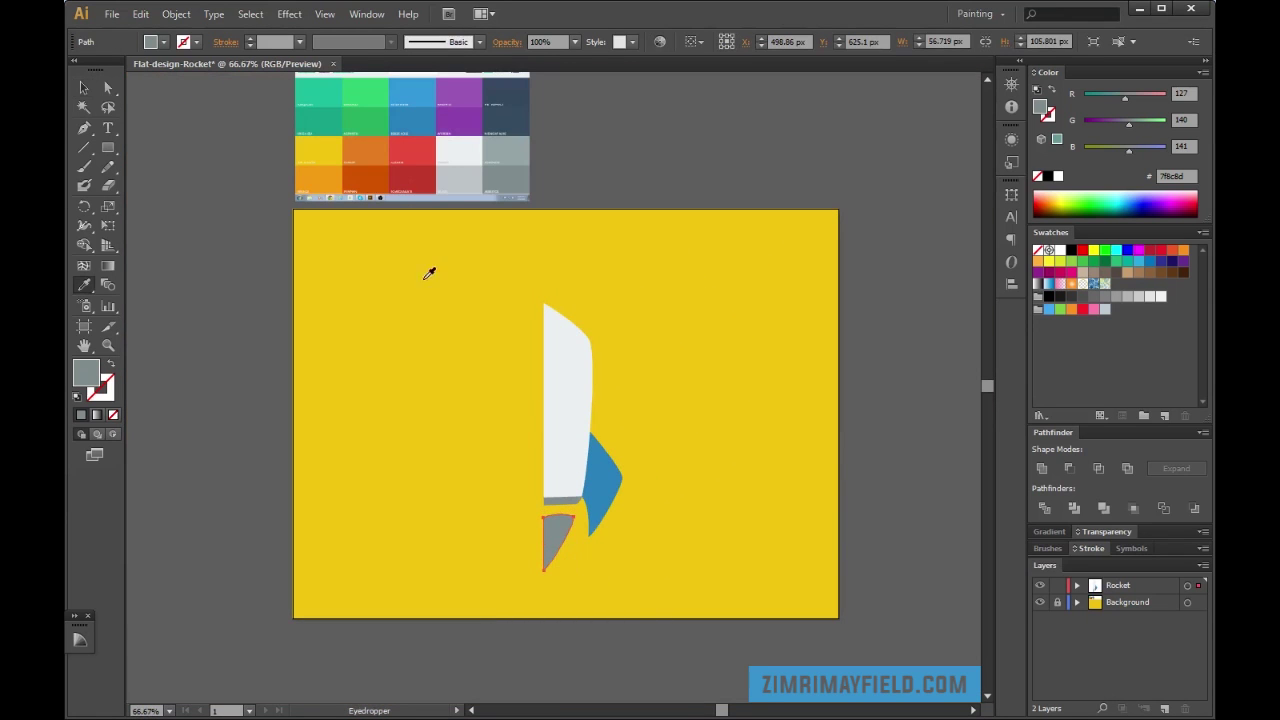
{"action": "left_click", "coordinate": [369, 152]}
{"action": "left_click", "coordinate": [687, 187]}
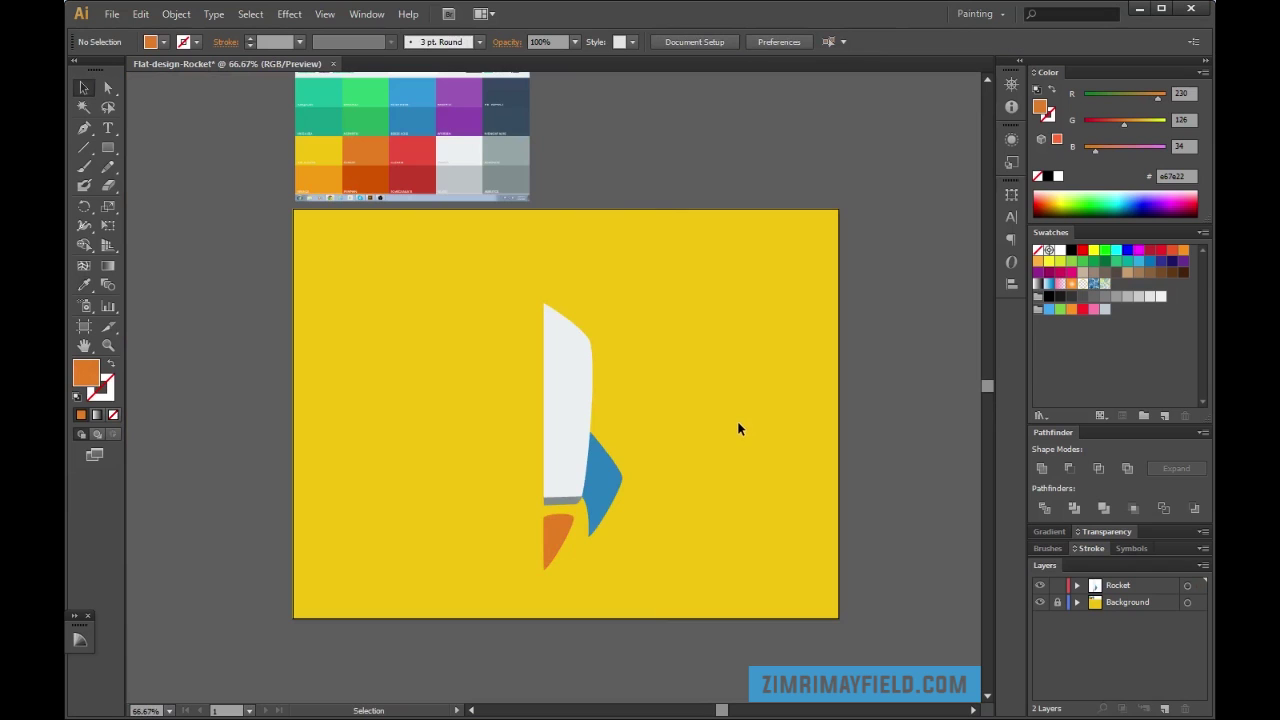
{"action": "scroll", "coordinate": [739, 430], "scroll_direction": "down", "scroll_amount": 3}
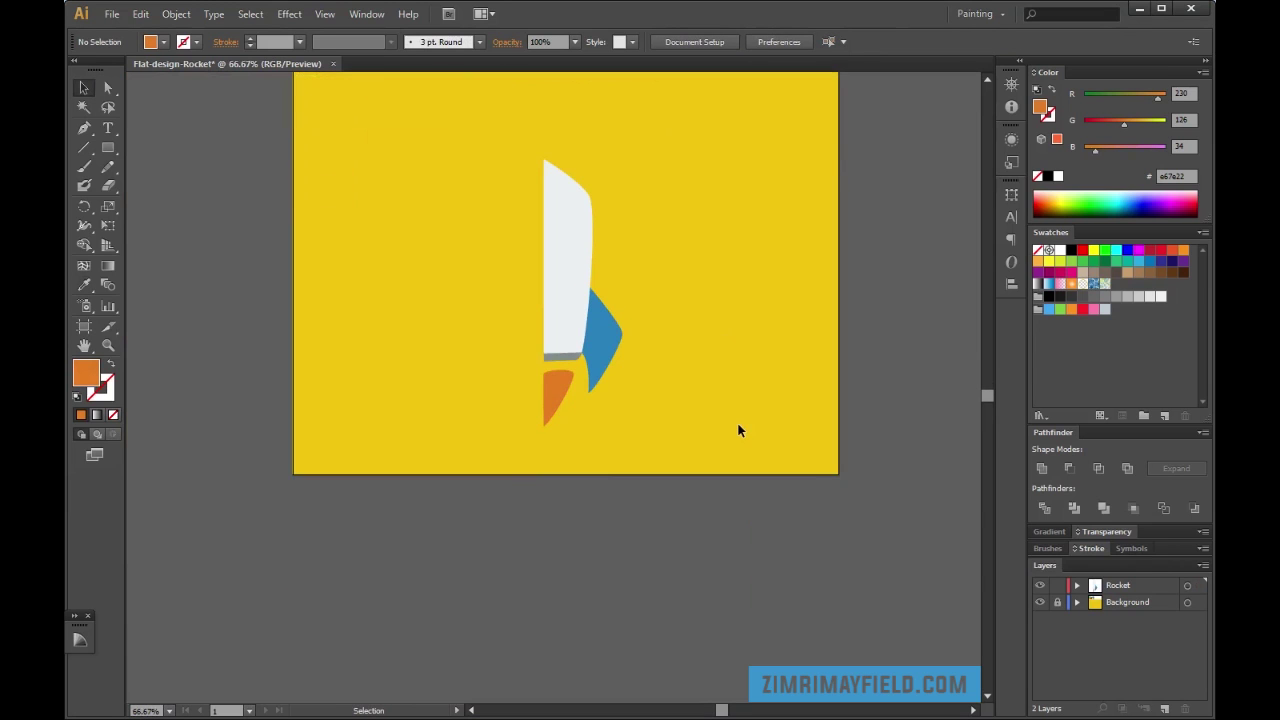
{"action": "scroll", "coordinate": [700, 530], "scroll_direction": "up", "scroll_amount": 5}
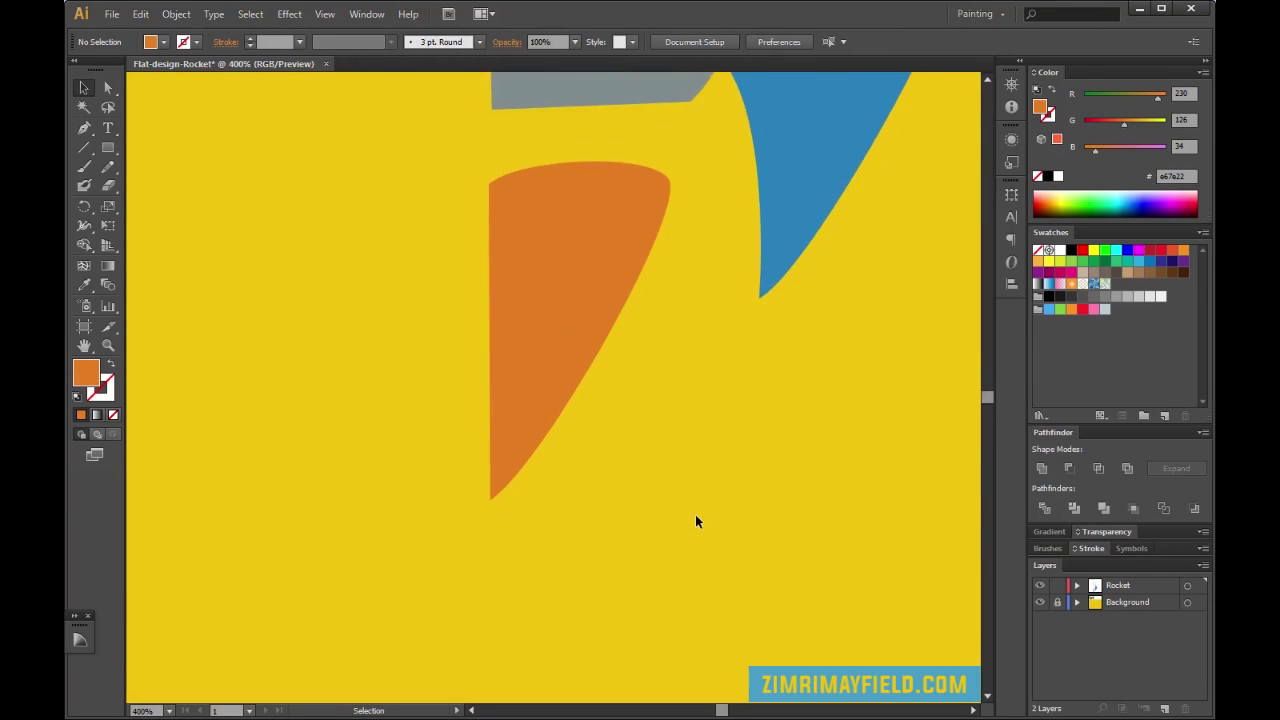
{"action": "scroll", "coordinate": [697, 521], "scroll_direction": "up", "scroll_amount": 2}
{"action": "key", "text": "p"}
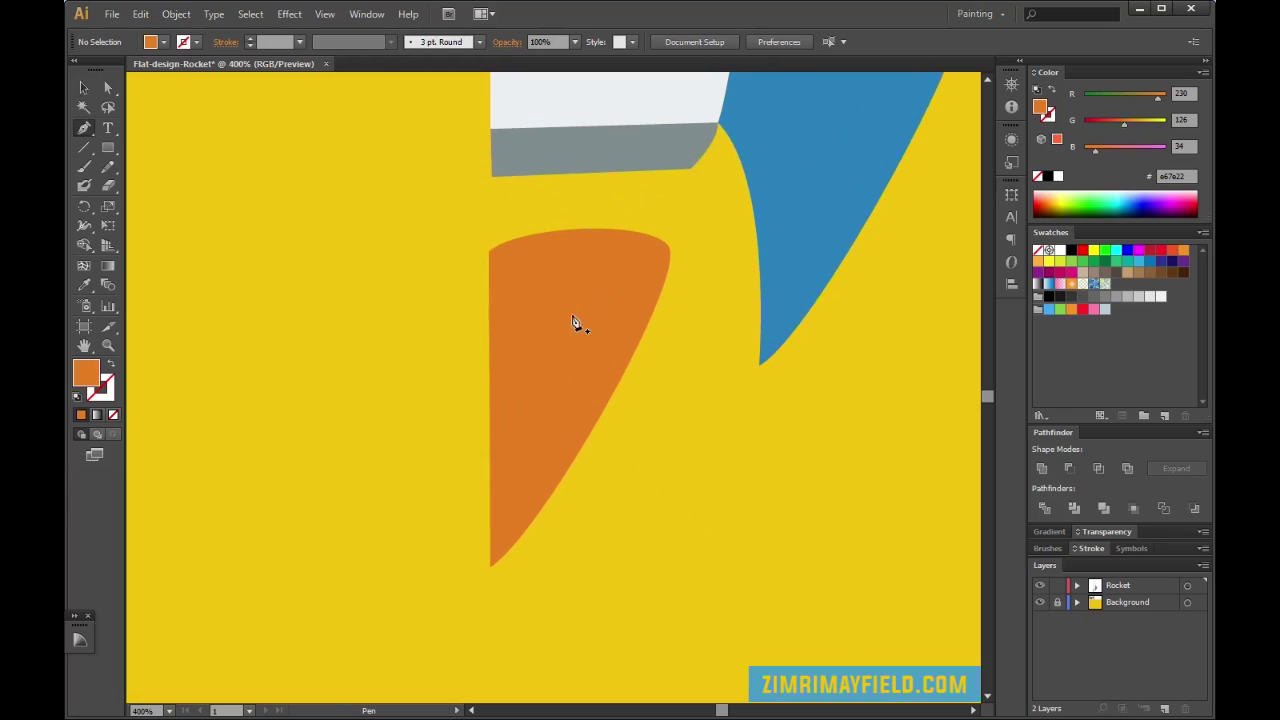
{"action": "key", "text": "v"}
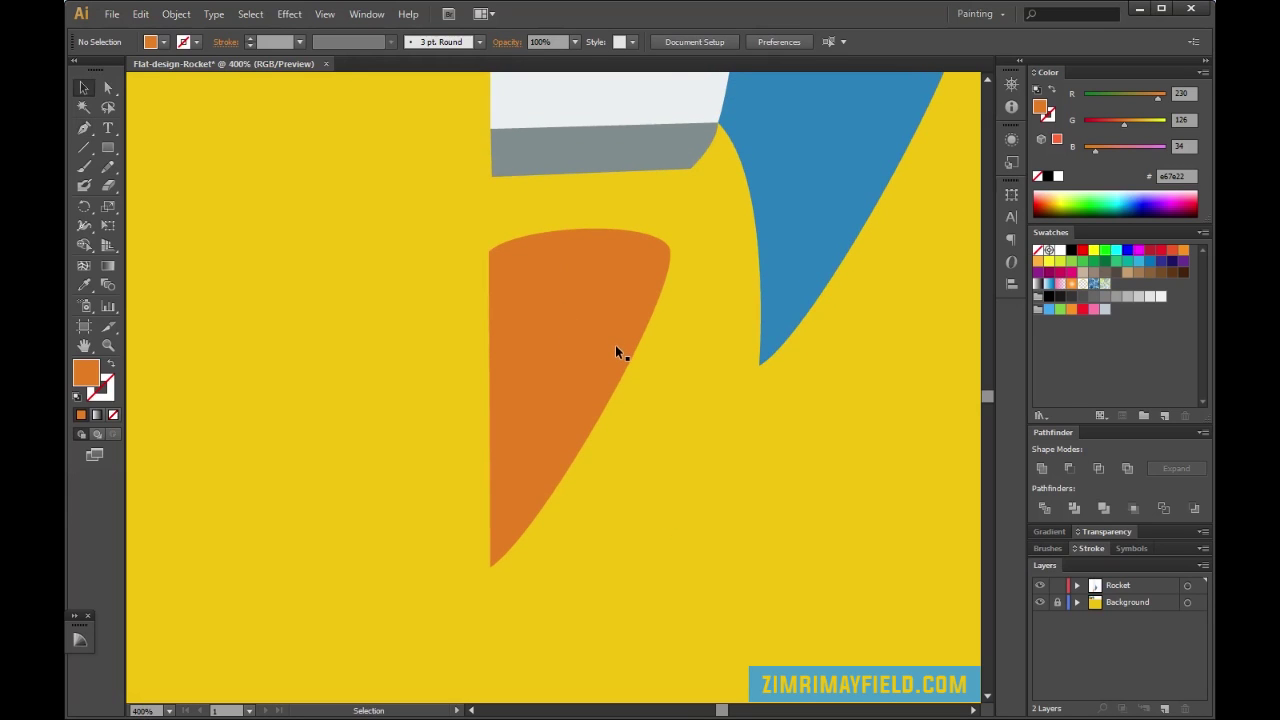
{"action": "left_click", "coordinate": [616, 346]}
{"action": "key", "text": "a"}
{"action": "key", "text": "v"}
{"action": "left_click_drag", "start_coordinate": [616, 350], "coordinate": [558, 372]}
{"action": "key", "text": "Delete"}
Paste a copy of the orange half-flame in front, scale it to about 42 × 79 px and place it inside the original
{"action": "left_click", "coordinate": [583, 352]}
{"action": "key", "text": "ctrl+c"}
{"action": "key", "text": "ctrl+f"}
{"action": "key", "text": "ctrl+f"}
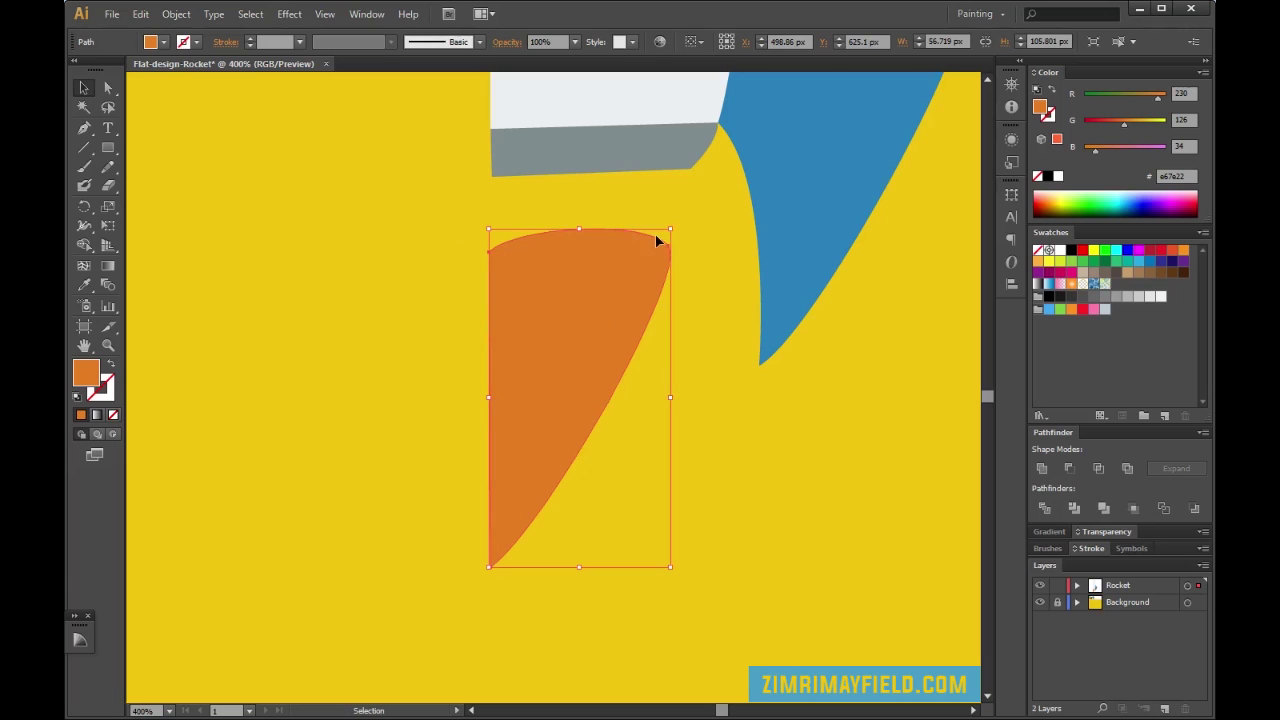
{"action": "left_click_drag", "start_coordinate": [672, 231], "coordinate": [624, 316]}
{"action": "left_click_drag", "start_coordinate": [580, 361], "coordinate": [595, 316]}
Recolour the inner half-flame with the red e74c3c sampled from the palette image and deselect it
{"action": "key", "text": "ctrl+minus"}
{"action": "key", "text": "ctrl+minus"}
{"action": "key", "text": "ctrl+minus"}
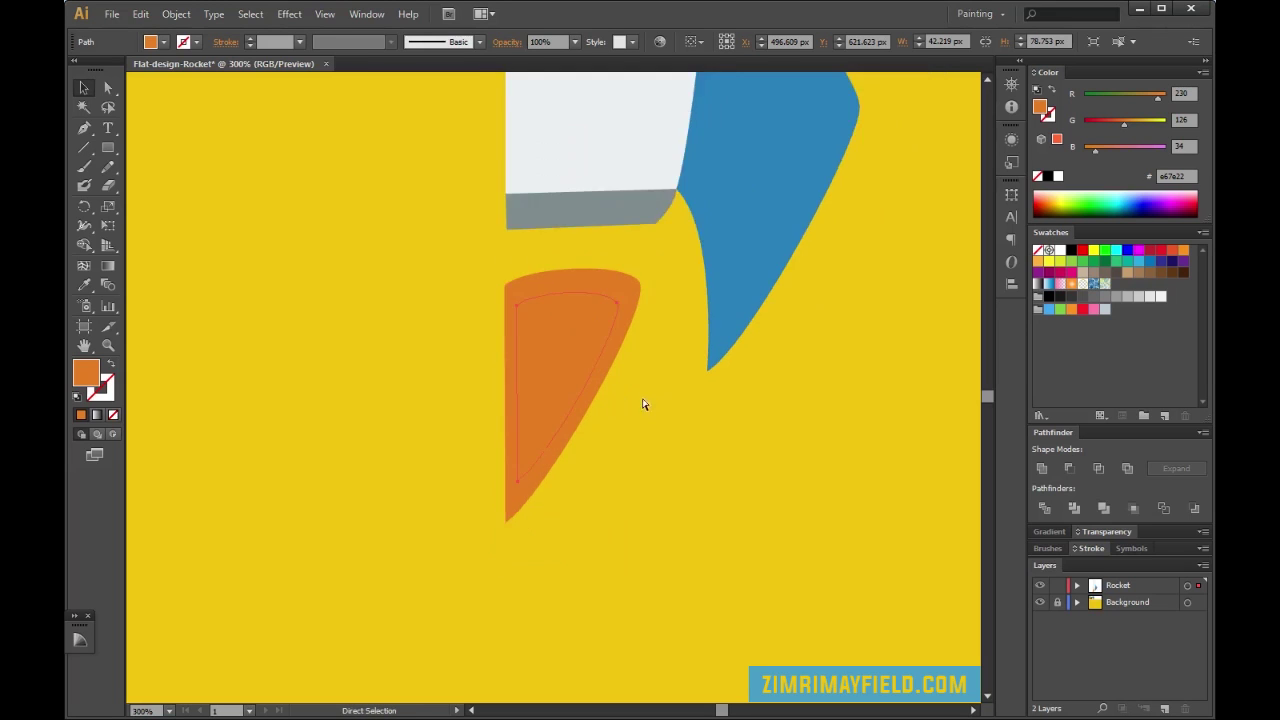
{"action": "key", "text": "ctrl+minus"}
{"action": "key", "text": "ctrl+minus"}
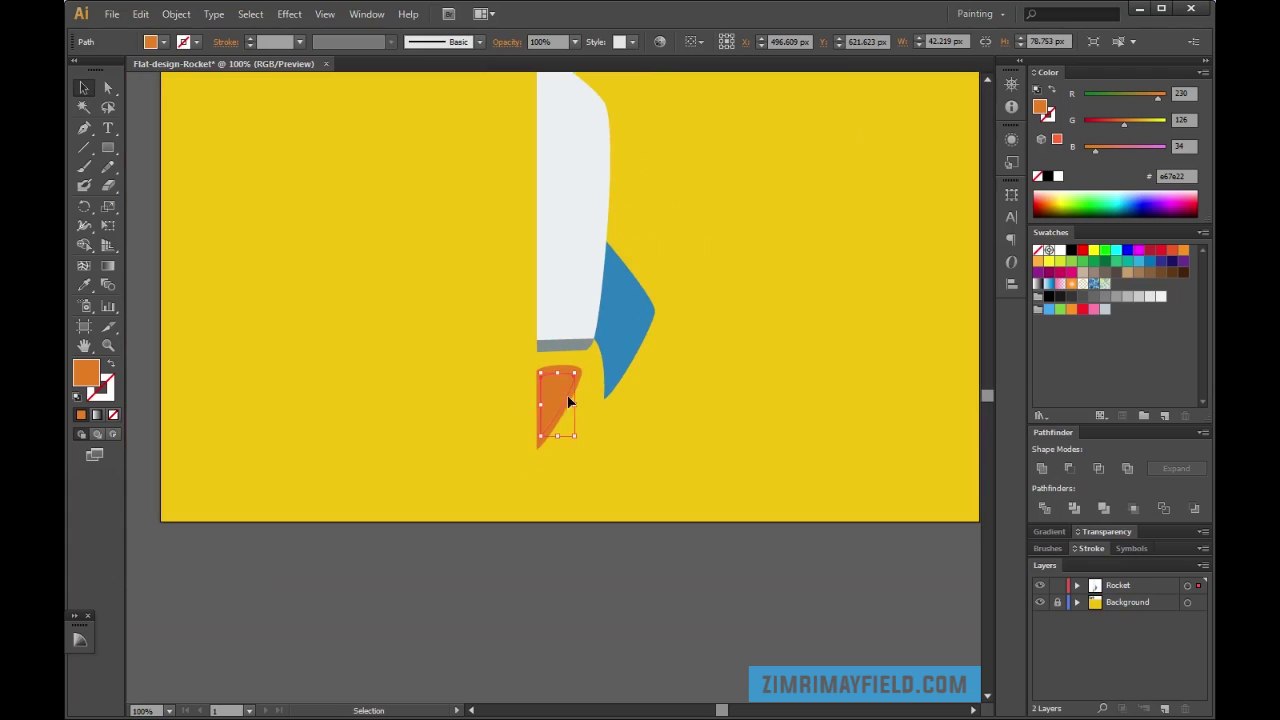
{"action": "left_click", "coordinate": [571, 439]}
{"action": "key", "text": "ctrl+minus"}
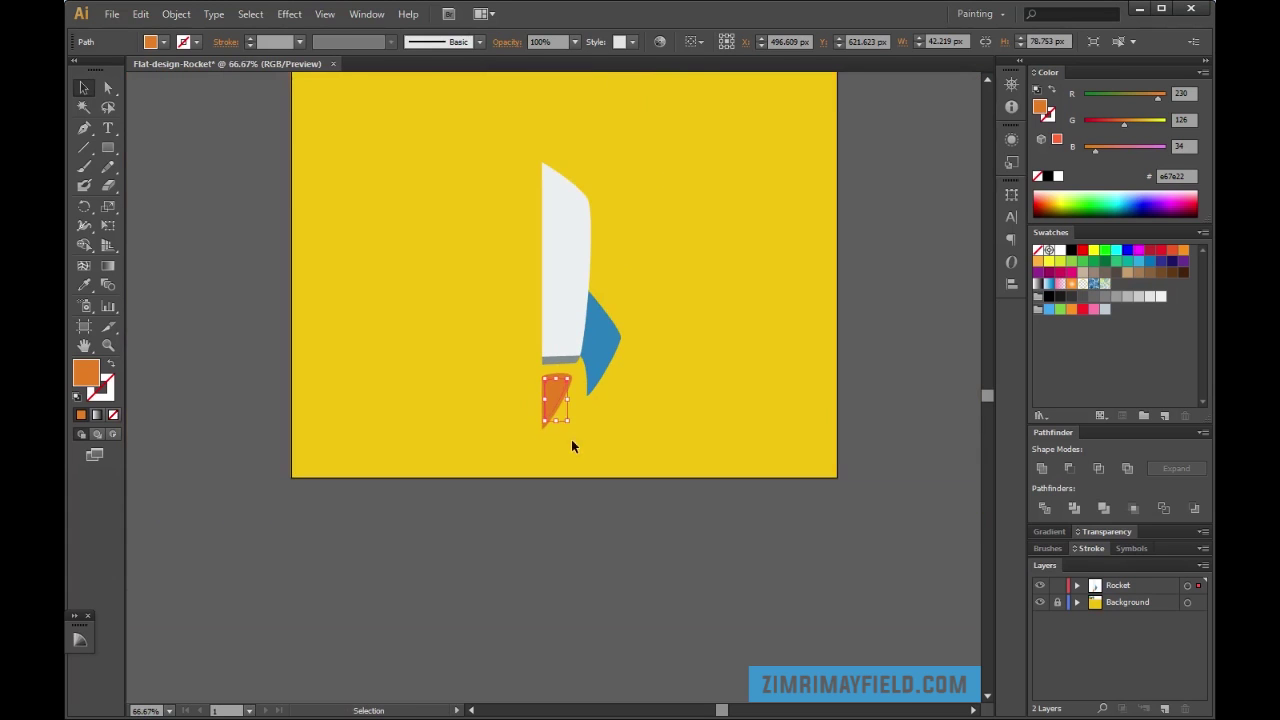
{"action": "scroll", "coordinate": [571, 439], "scroll_direction": "up", "scroll_amount": 3}
{"action": "key", "text": "i"}
{"action": "left_click", "coordinate": [425, 118]}
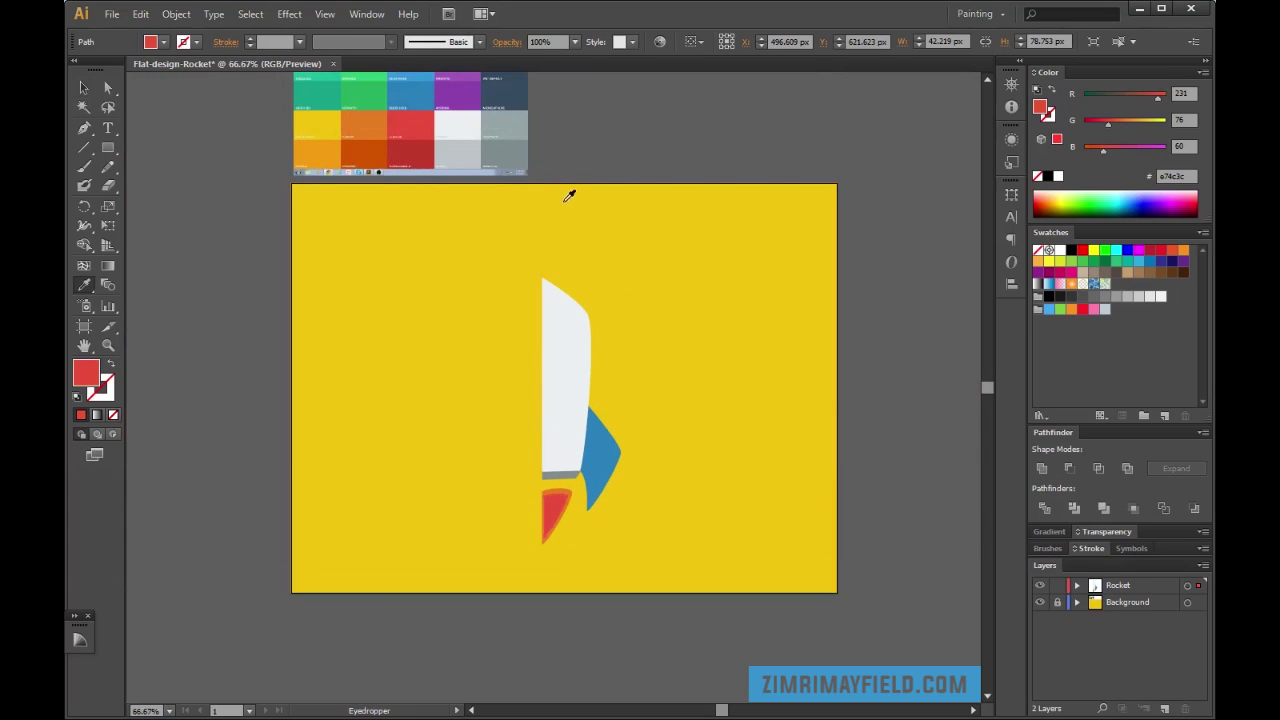
{"action": "key", "text": "v"}
{"action": "left_click", "coordinate": [708, 317]}
Scale the red inner half-flame down further, position it within the upper part of the orange shape, and deselect
{"action": "scroll", "coordinate": [689, 443], "scroll_direction": "down", "scroll_amount": 3}
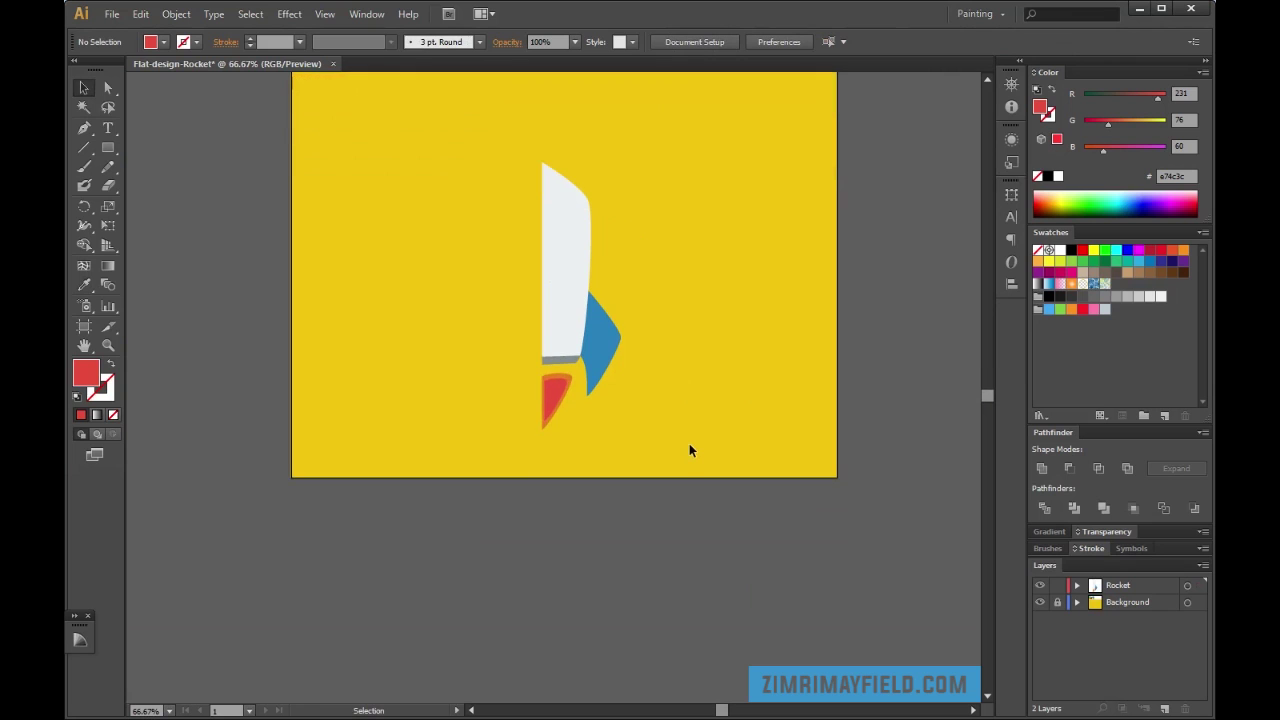
{"action": "key", "text": "ctrl+plus"}
{"action": "key", "text": "ctrl+plus"}
{"action": "key", "text": "ctrl+plus"}
{"action": "key", "text": "ctrl+plus"}
{"action": "key", "text": "ctrl+plus"}
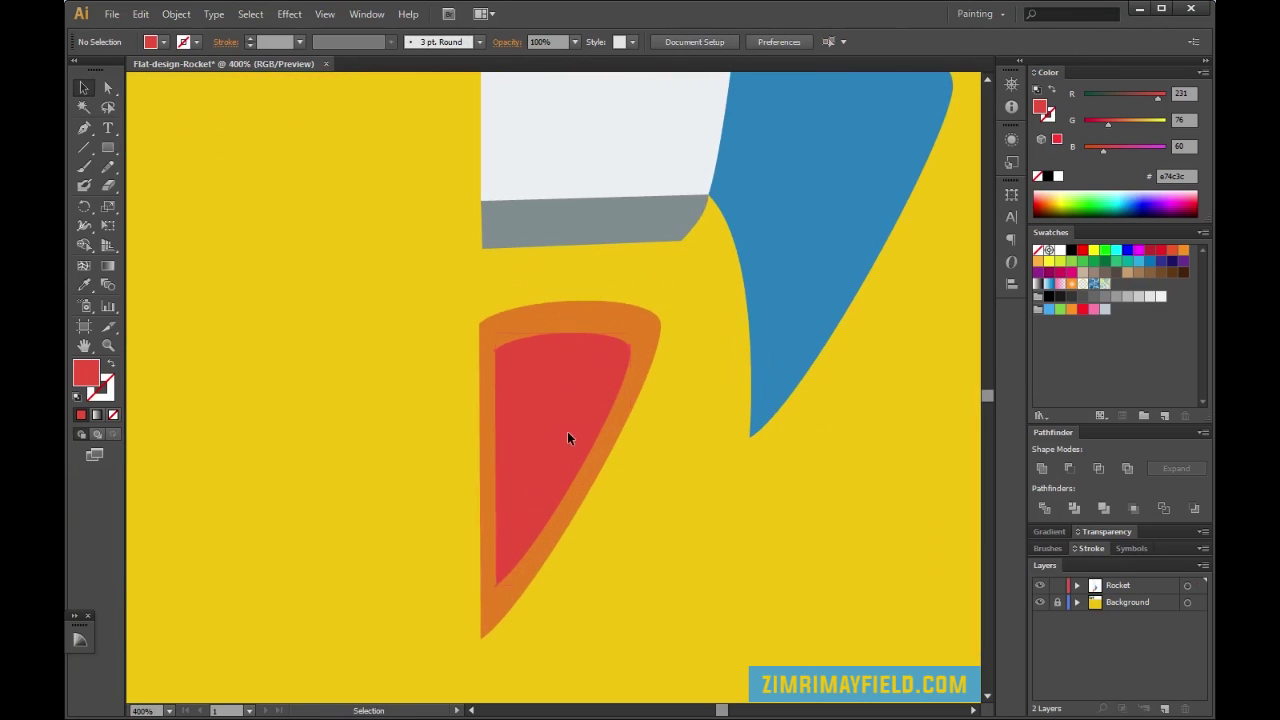
{"action": "left_click", "coordinate": [569, 437]}
{"action": "left_click_drag", "start_coordinate": [632, 334], "coordinate": [563, 369]}
{"action": "left_click", "coordinate": [838, 540]}
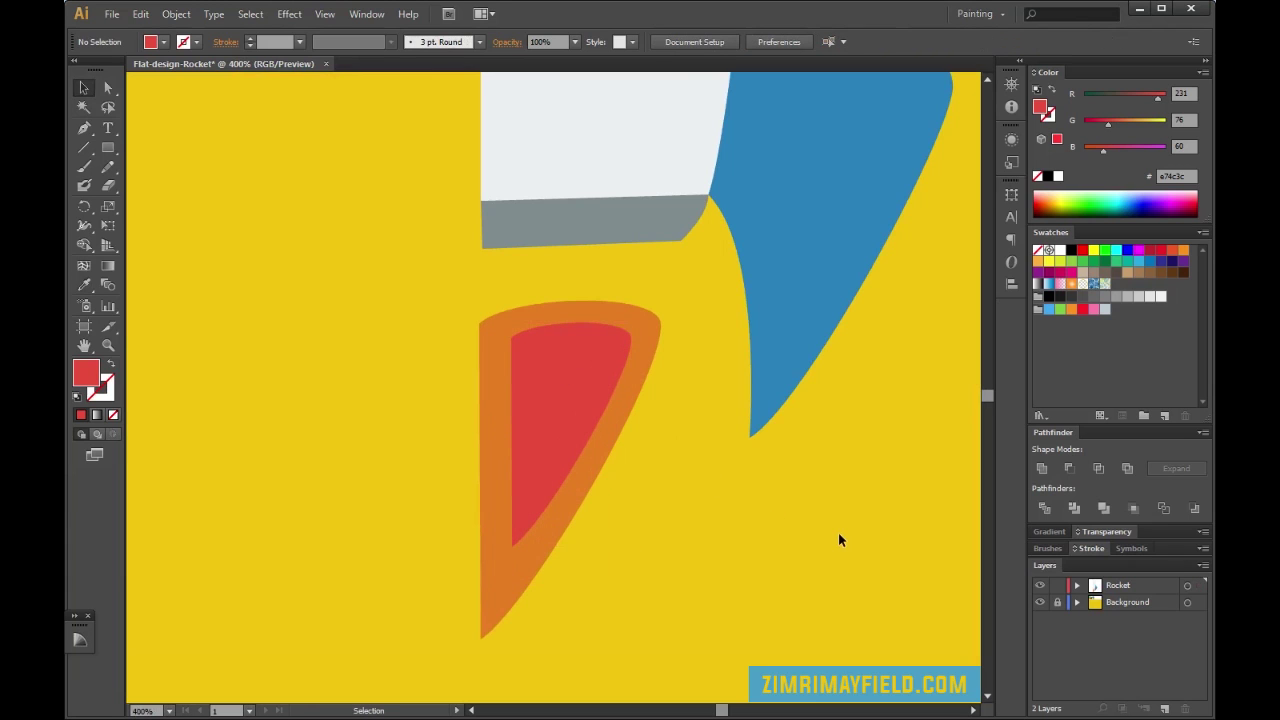
Examine the half-rocket, its fin and flame beside the palette image, both as a whole and close up
{"action": "key", "text": "ctrl+minus"}
{"action": "key", "text": "ctrl+minus"}
{"action": "key", "text": "ctrl+minus"}
{"action": "key", "text": "ctrl+minus"}
{"action": "key", "text": "ctrl+minus"}
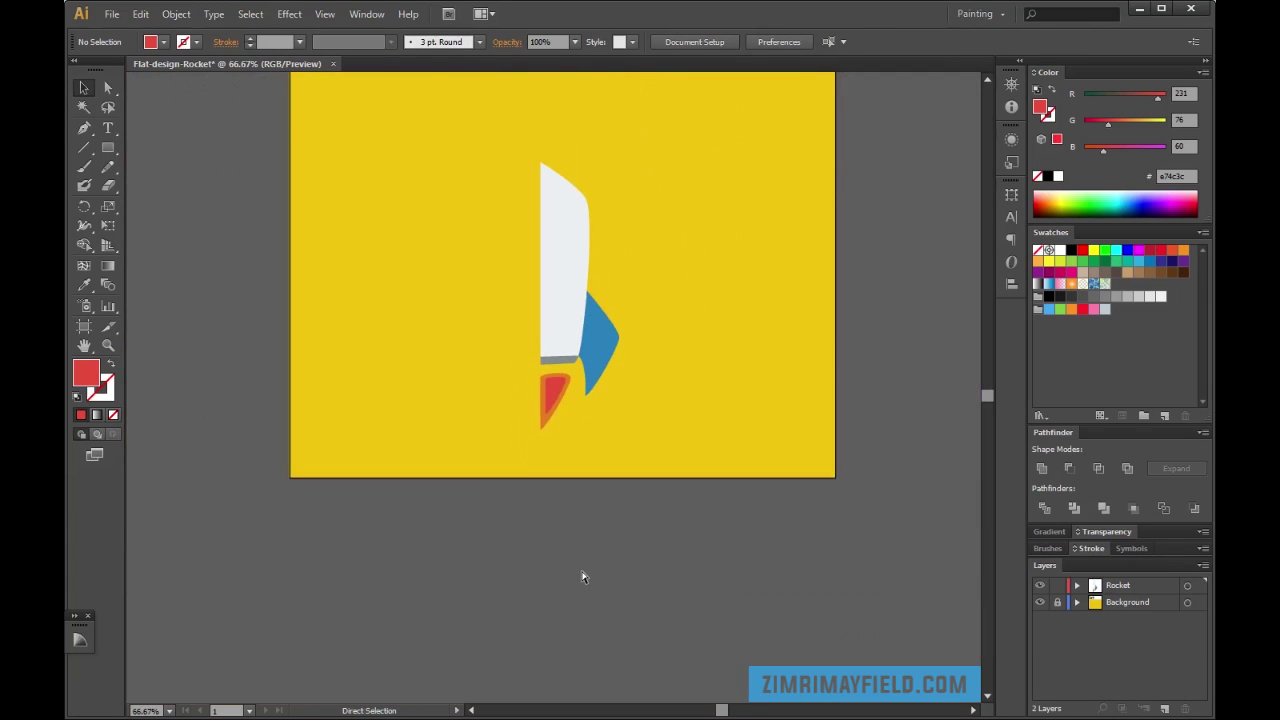
{"action": "scroll", "coordinate": [581, 571], "scroll_direction": "up", "scroll_amount": 2}
{"action": "scroll", "coordinate": [592, 563], "scroll_direction": "up", "scroll_amount": 3}
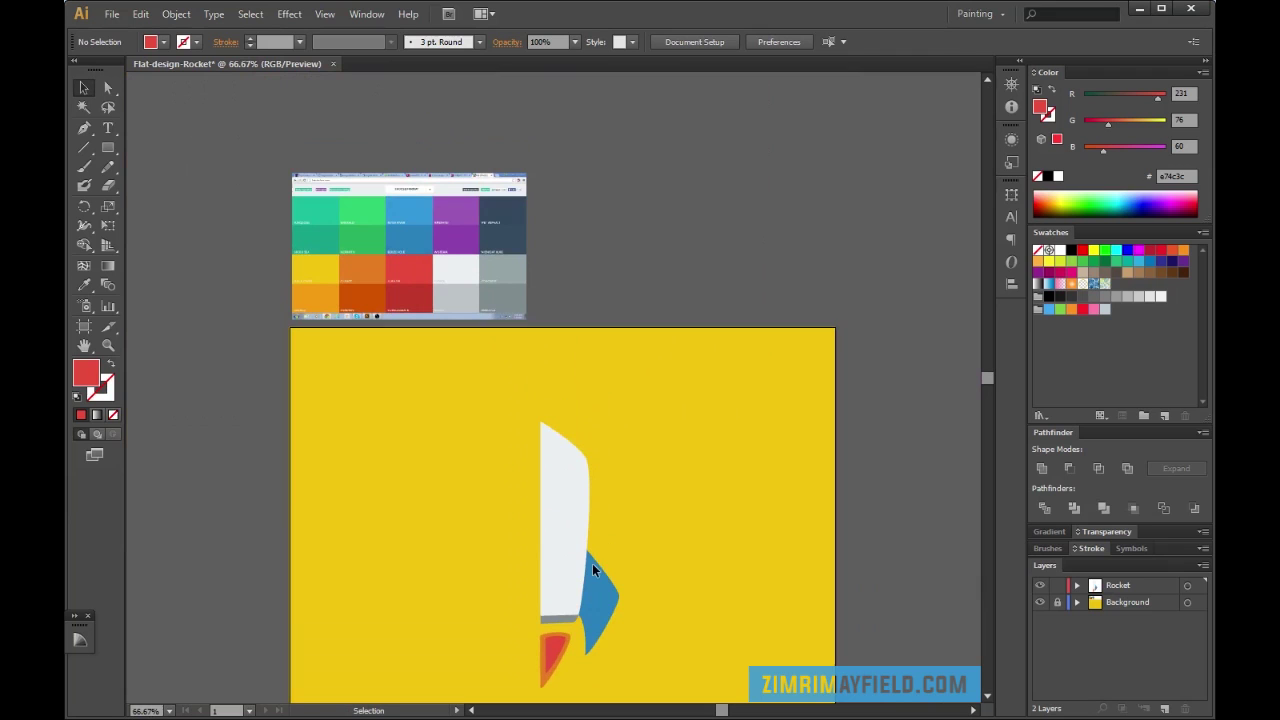
{"action": "key", "text": "ctrl+minus"}
{"action": "scroll", "coordinate": [638, 559], "scroll_direction": "down", "scroll_amount": 3}
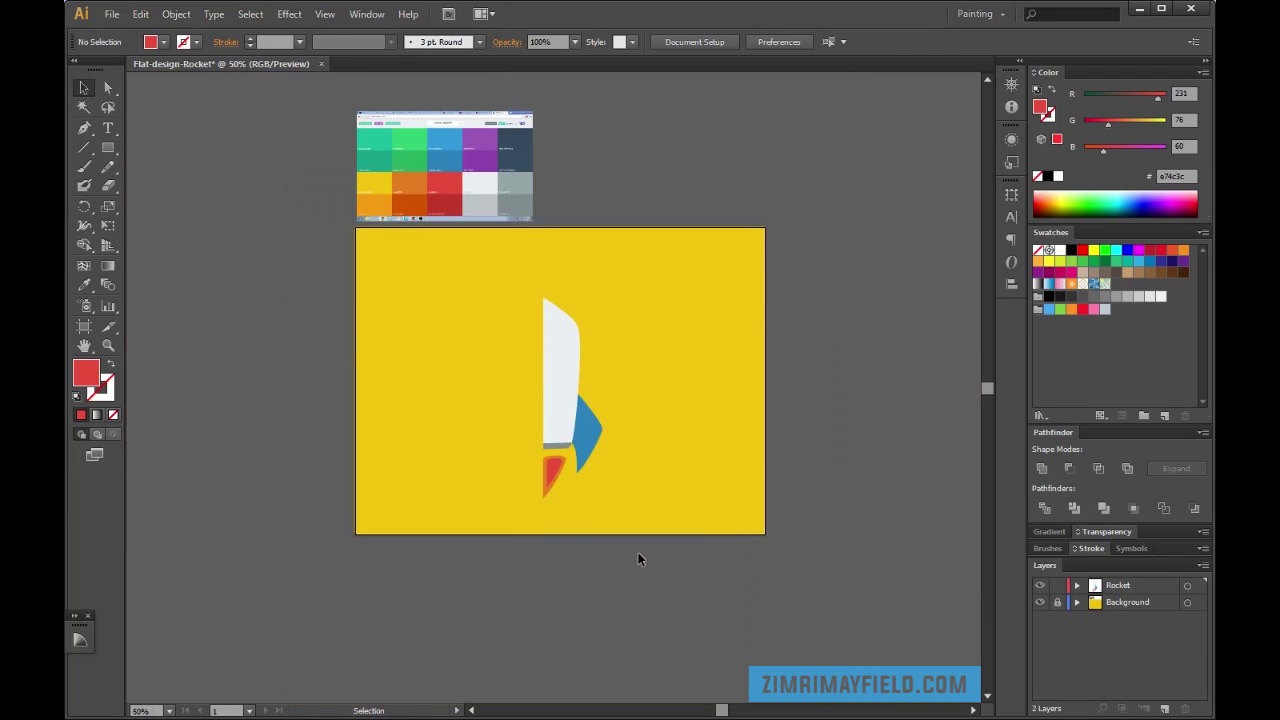
{"action": "key", "text": "ctrl+plus"}
{"action": "key", "text": "ctrl+plus"}
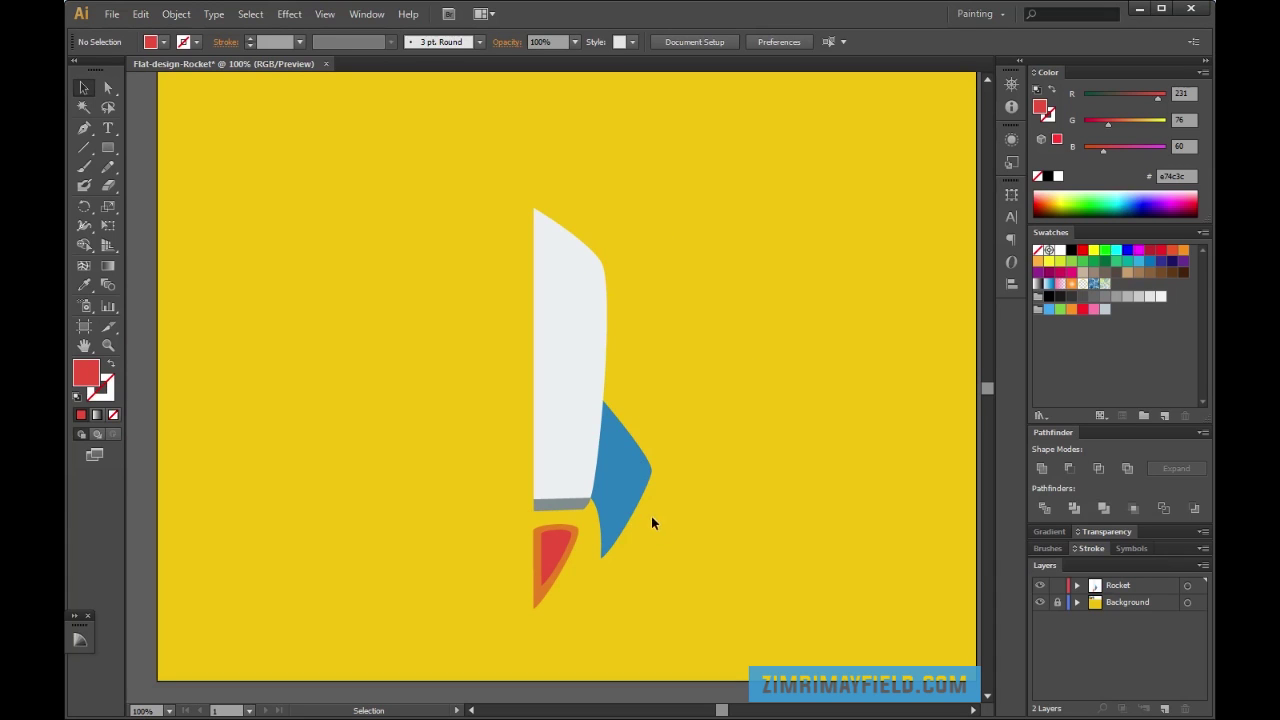
{"action": "scroll", "coordinate": [669, 537], "scroll_direction": "down", "scroll_amount": 2}
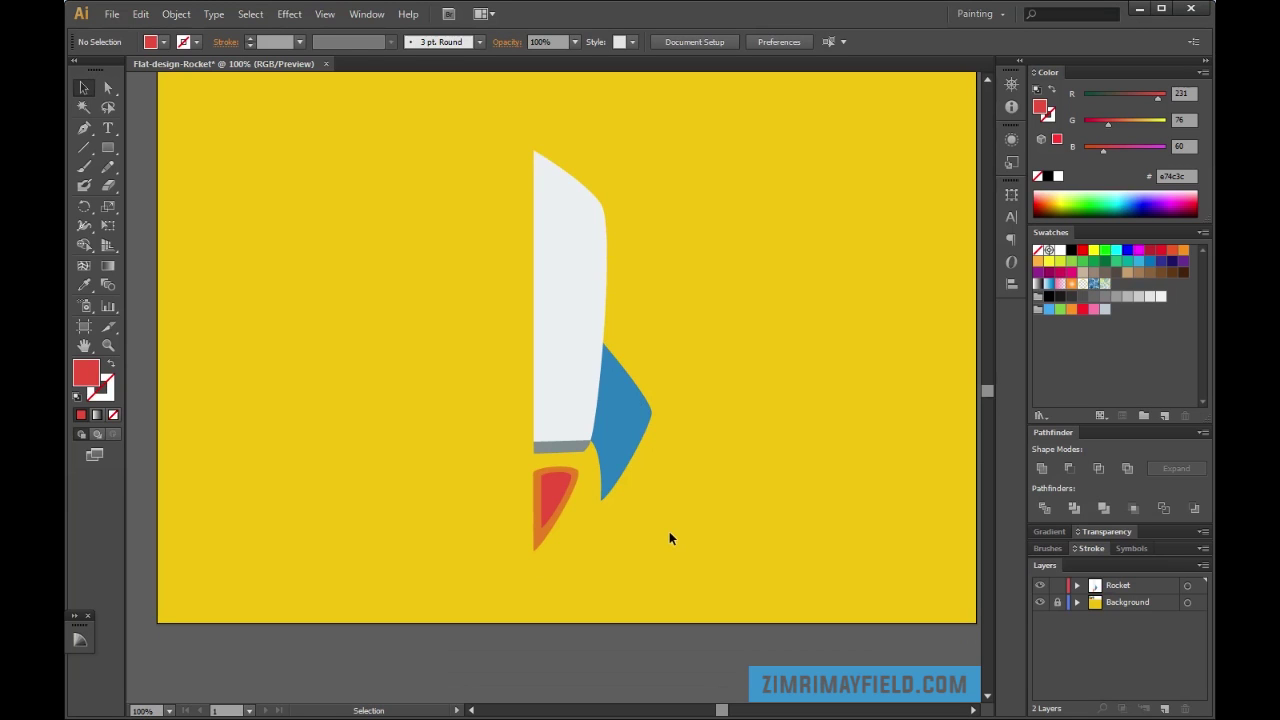
{"action": "scroll", "coordinate": [669, 535], "scroll_direction": "down", "scroll_amount": 1}
{"action": "scroll", "coordinate": [634, 420], "scroll_direction": "up", "scroll_amount": 3}
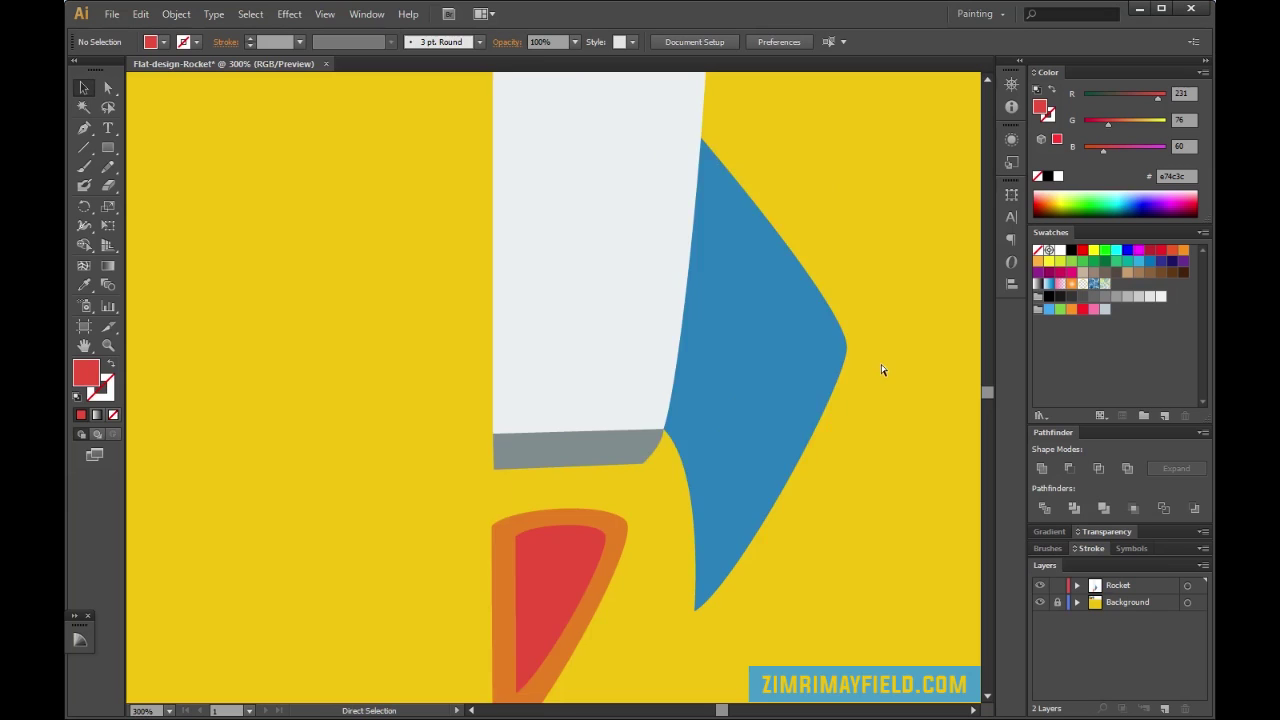
Paste a copy of the blue fin, place it on the empty background to the right of the rocket, and deselect
{"action": "key", "text": "ctrl+minus"}
{"action": "key", "text": "ctrl+minus"}
{"action": "left_click", "coordinate": [648, 405]}
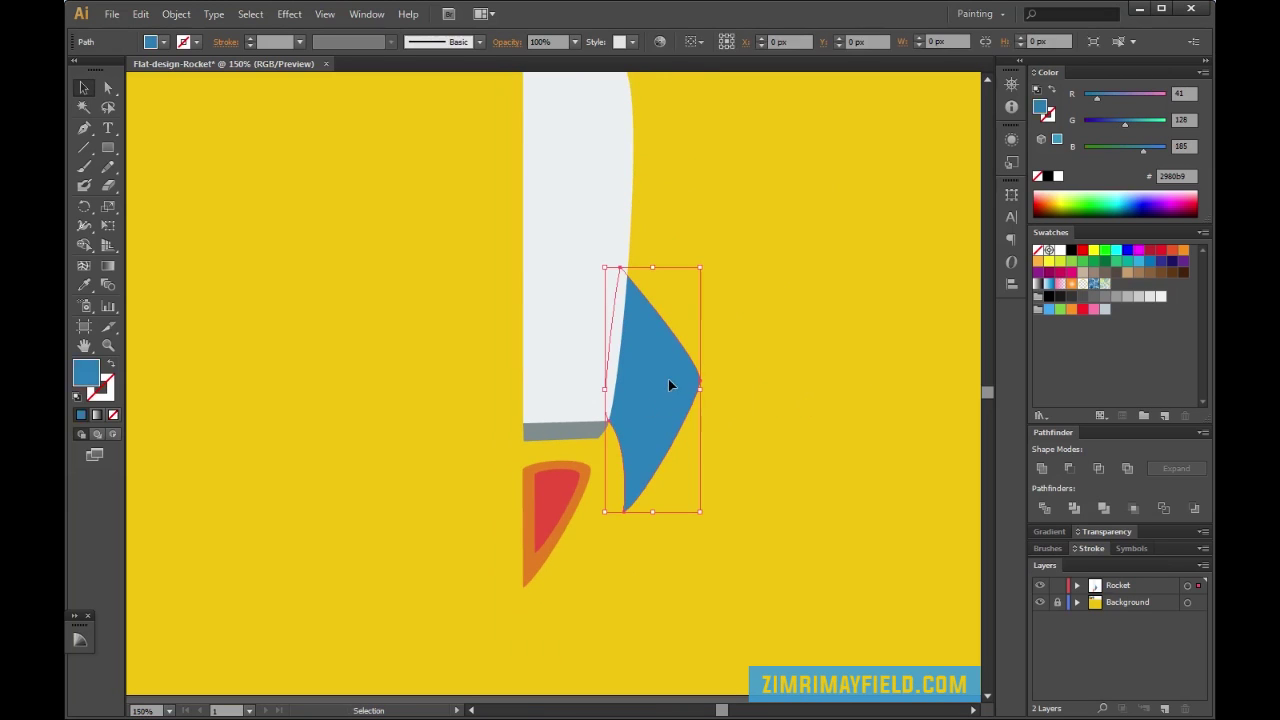
{"action": "key", "text": "a"}
{"action": "key", "text": "v"}
{"action": "key", "text": "ctrl+c"}
{"action": "scroll", "coordinate": [714, 426], "scroll_direction": "right", "scroll_amount": 3}
{"action": "key", "text": "ctrl+v"}
{"action": "left_click_drag", "start_coordinate": [565, 393], "coordinate": [602, 393]}
{"action": "left_click", "coordinate": [653, 485]}
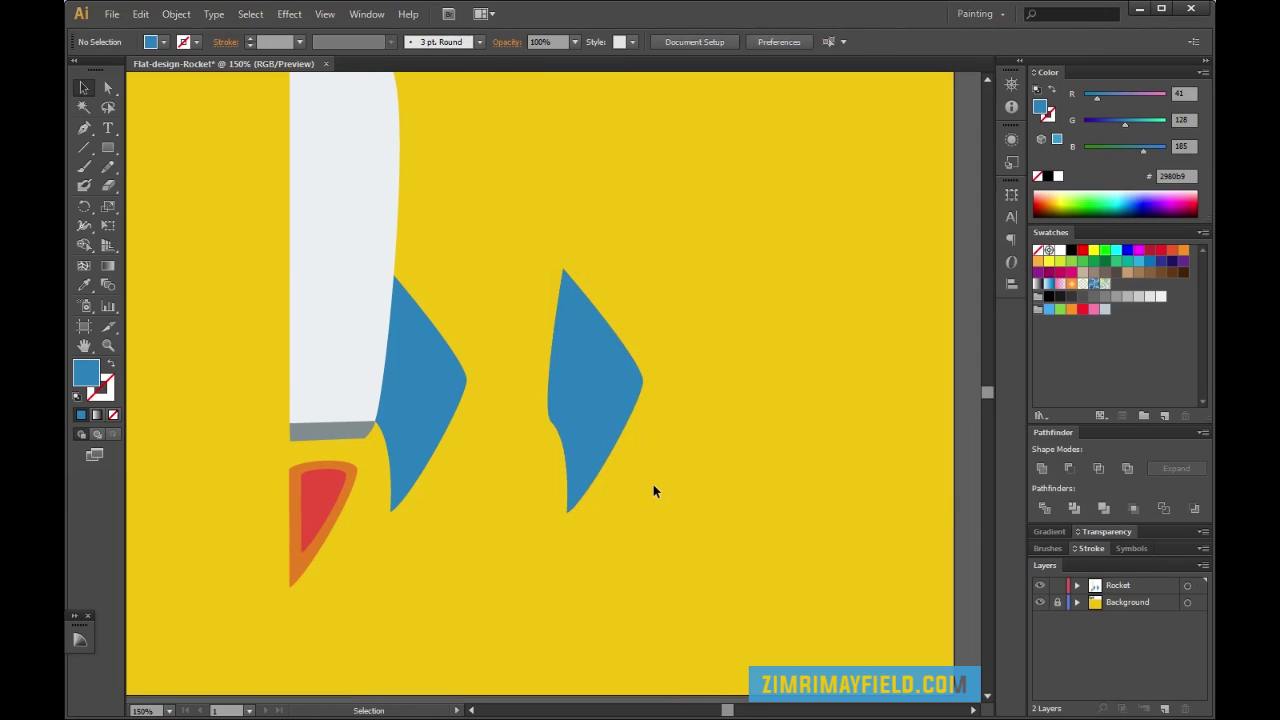
Draw a rectangle about 102 × 169 px, then tilt and enlarge it over the lower-right part of the fin copy
{"action": "key", "text": "m"}
{"action": "left_click_drag", "start_coordinate": [708, 254], "coordinate": [831, 457]}
{"action": "key", "text": "v"}
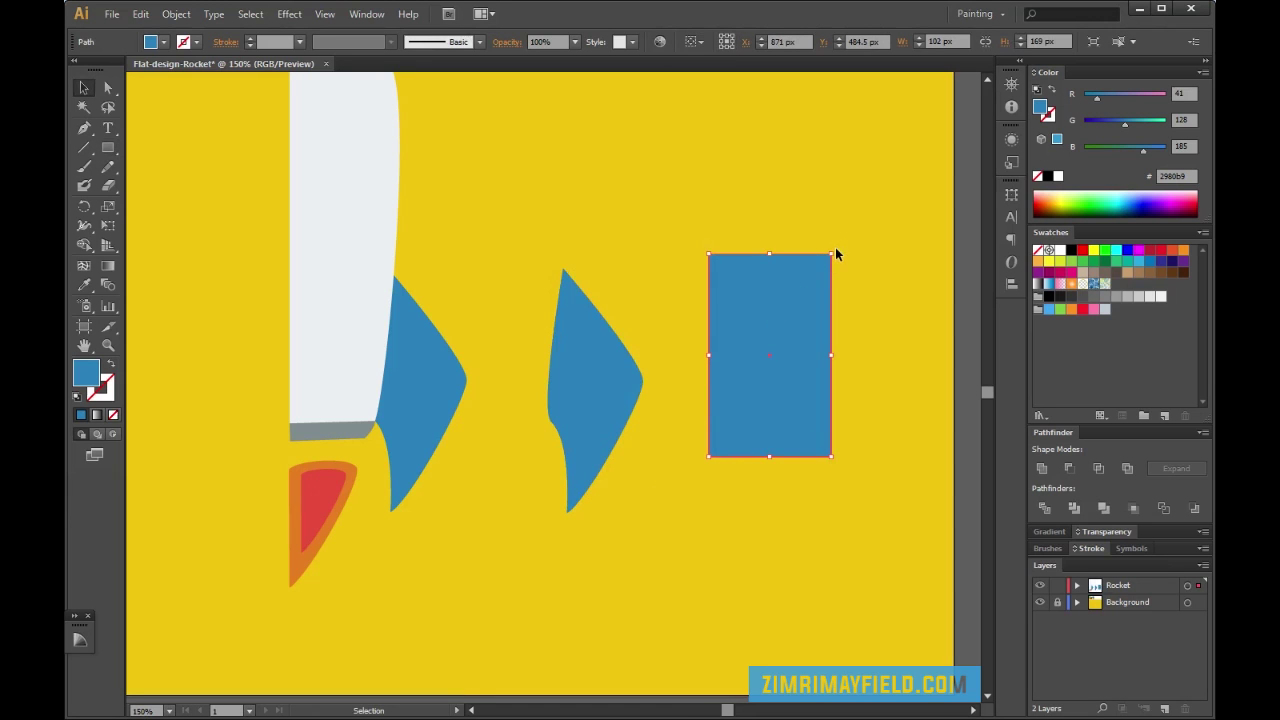
{"action": "left_click_drag", "start_coordinate": [834, 252], "coordinate": [676, 385]}
{"action": "left_click_drag", "start_coordinate": [656, 538], "coordinate": [666, 567]}
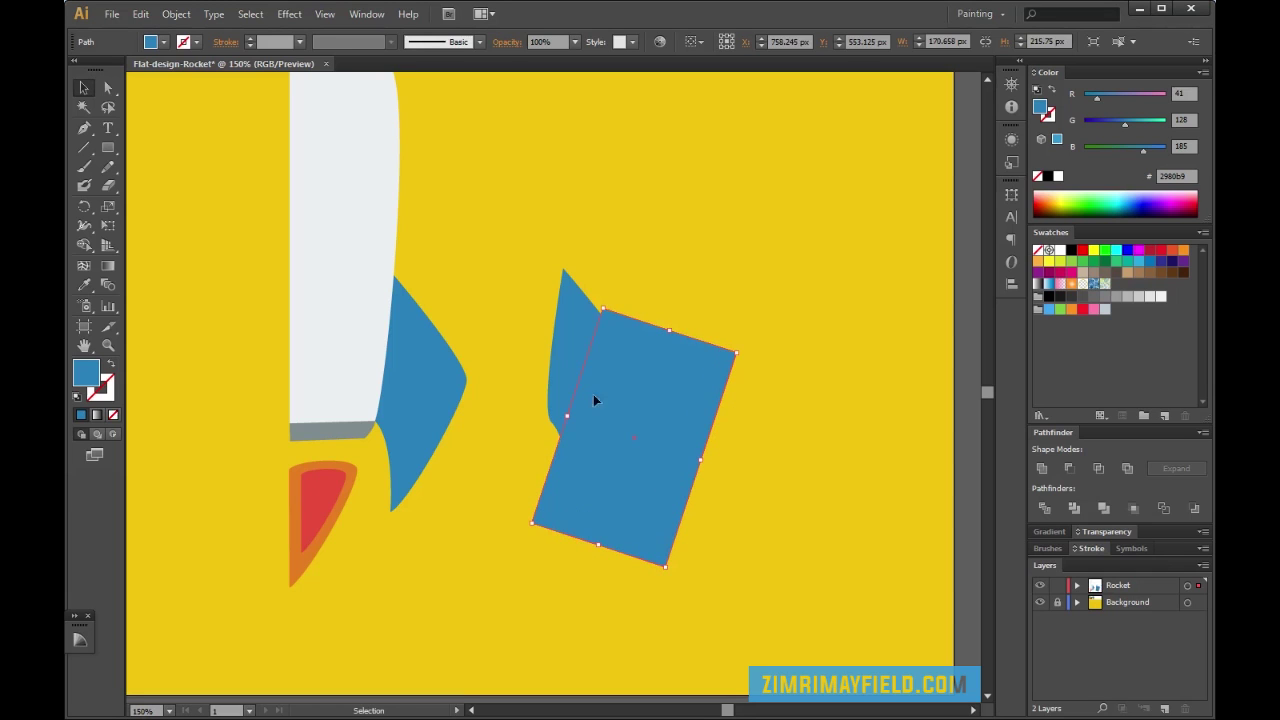
Subtract the tilted rectangle from the fin copy and move the remaining piece onto the inner side of the original fin
{"action": "left_click", "coordinate": [574, 332], "text": "shift"}
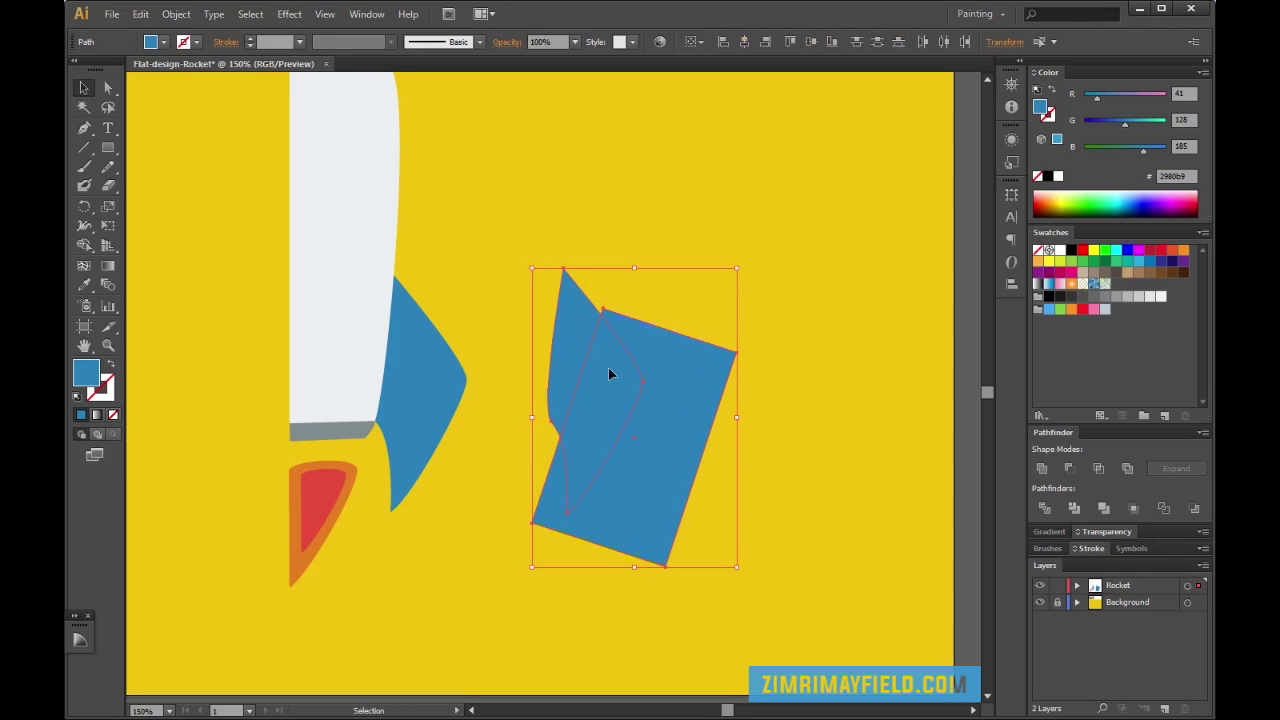
{"action": "left_click", "coordinate": [1070, 468]}
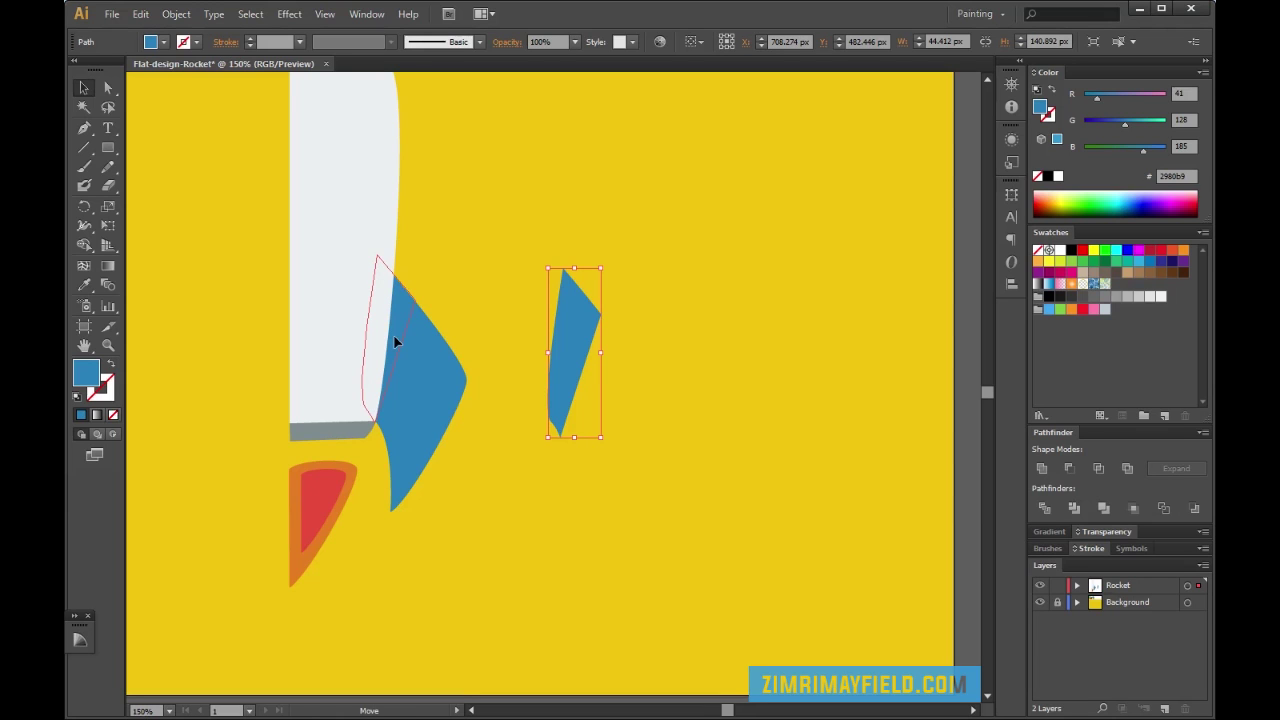
{"action": "left_click_drag", "start_coordinate": [394, 337], "coordinate": [394, 337]}
{"action": "left_click", "coordinate": [561, 337]}
{"action": "left_click_drag", "start_coordinate": [730, 710], "coordinate": [726, 710]}
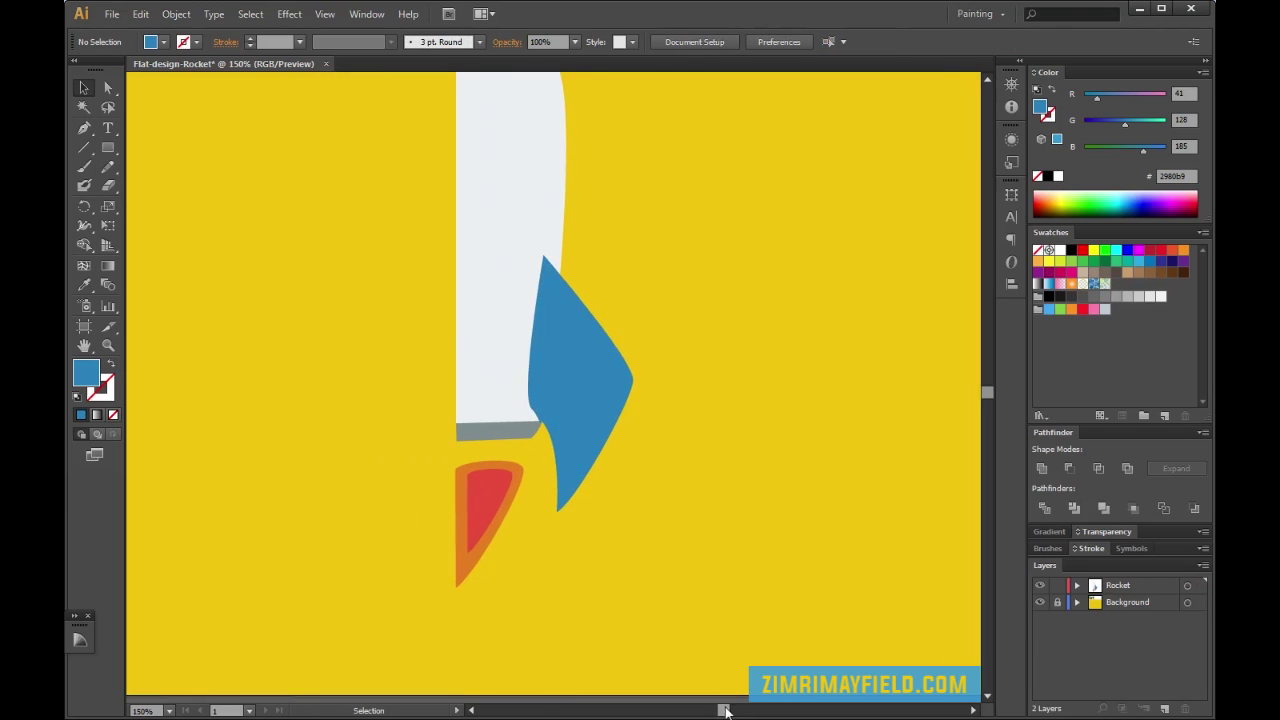
Fill the cut fin piece with black, set its opacity to 20%, and deselect it
{"action": "left_click", "coordinate": [560, 327]}
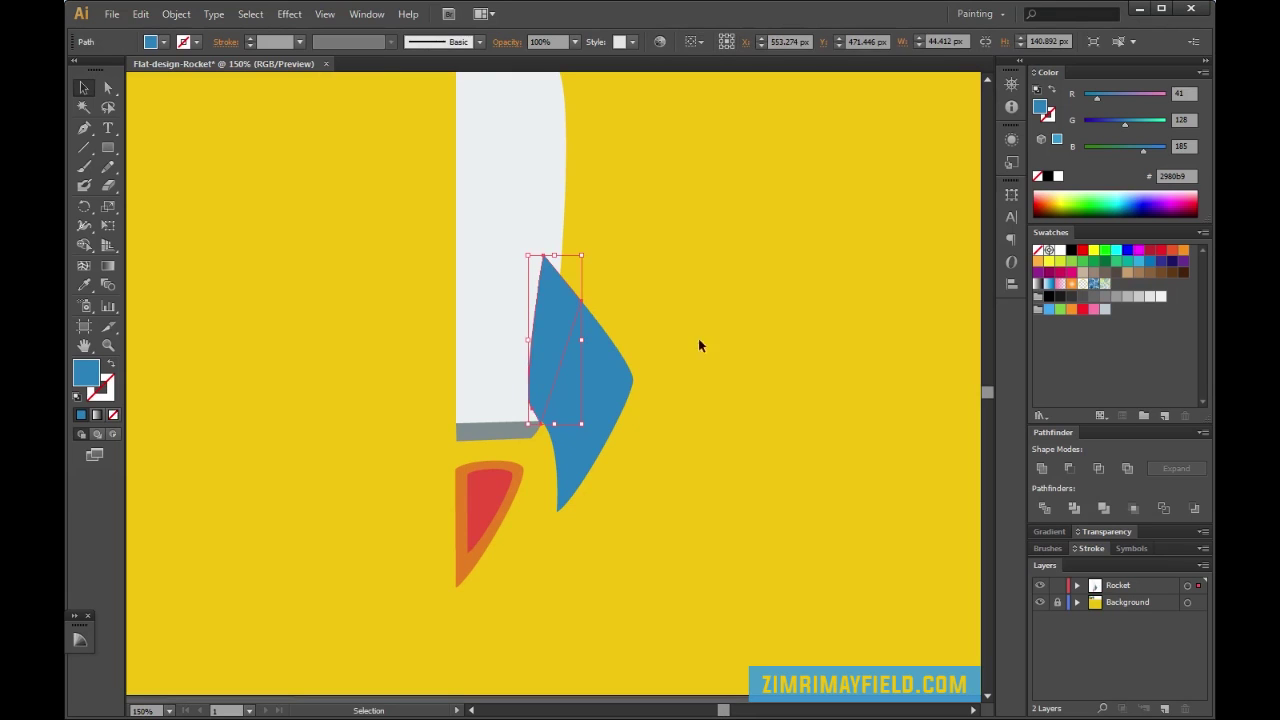
{"action": "left_click", "coordinate": [1048, 296]}
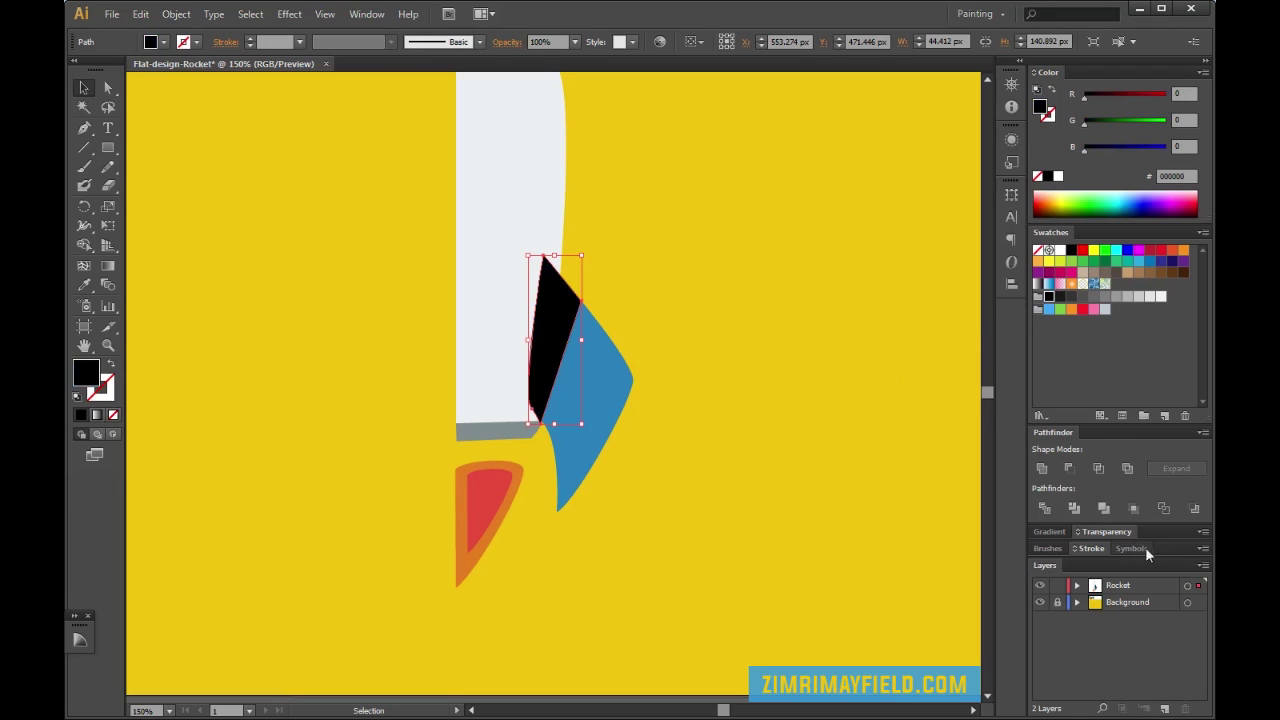
{"action": "left_click", "coordinate": [1110, 530]}
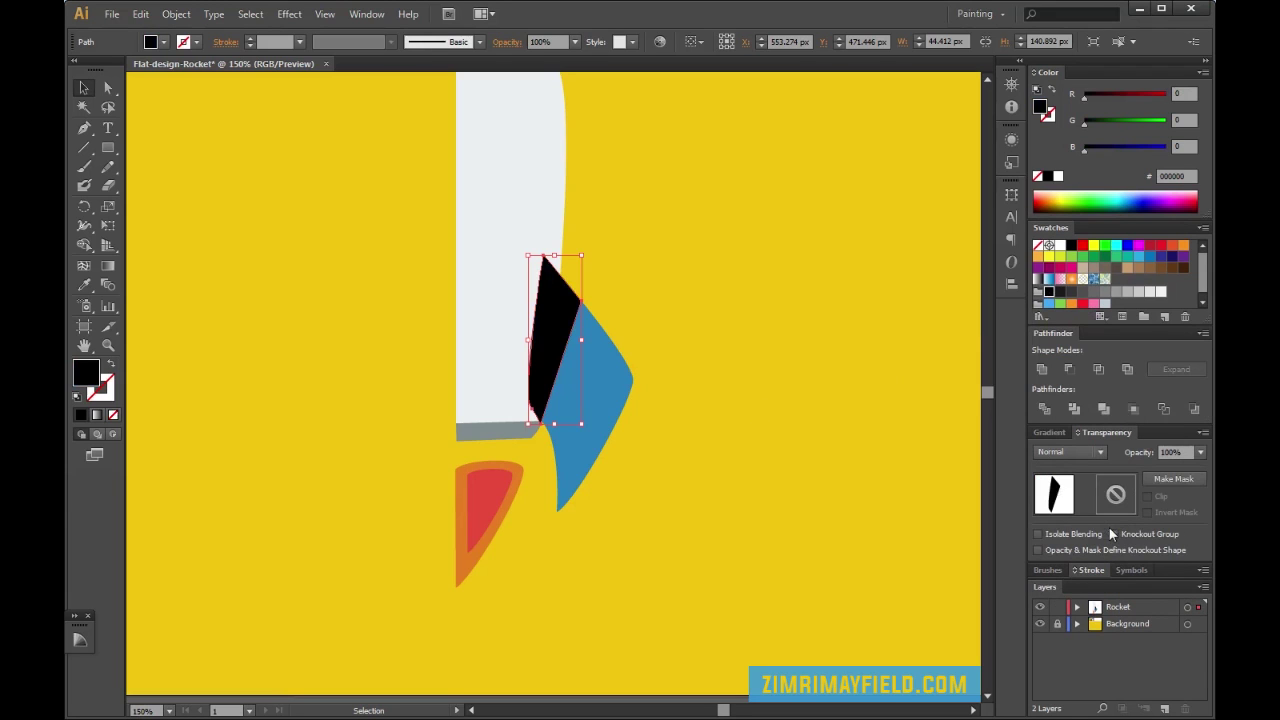
{"action": "left_click", "coordinate": [1200, 452]}
{"action": "left_click", "coordinate": [1186, 507]}
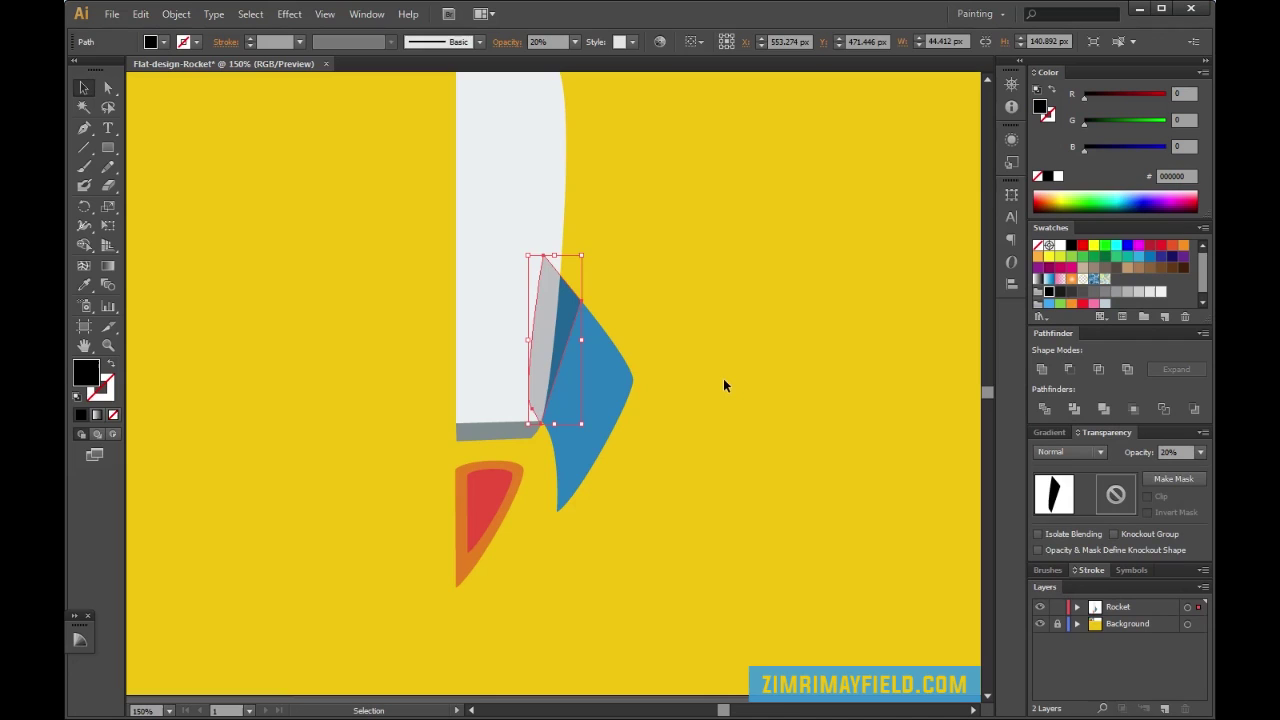
{"action": "left_click", "coordinate": [720, 378]}
Send the black shading piece behind the rocket body and the blue fin beneath the shading, and deselect
{"action": "left_click", "coordinate": [569, 310]}
{"action": "key", "text": "a"}
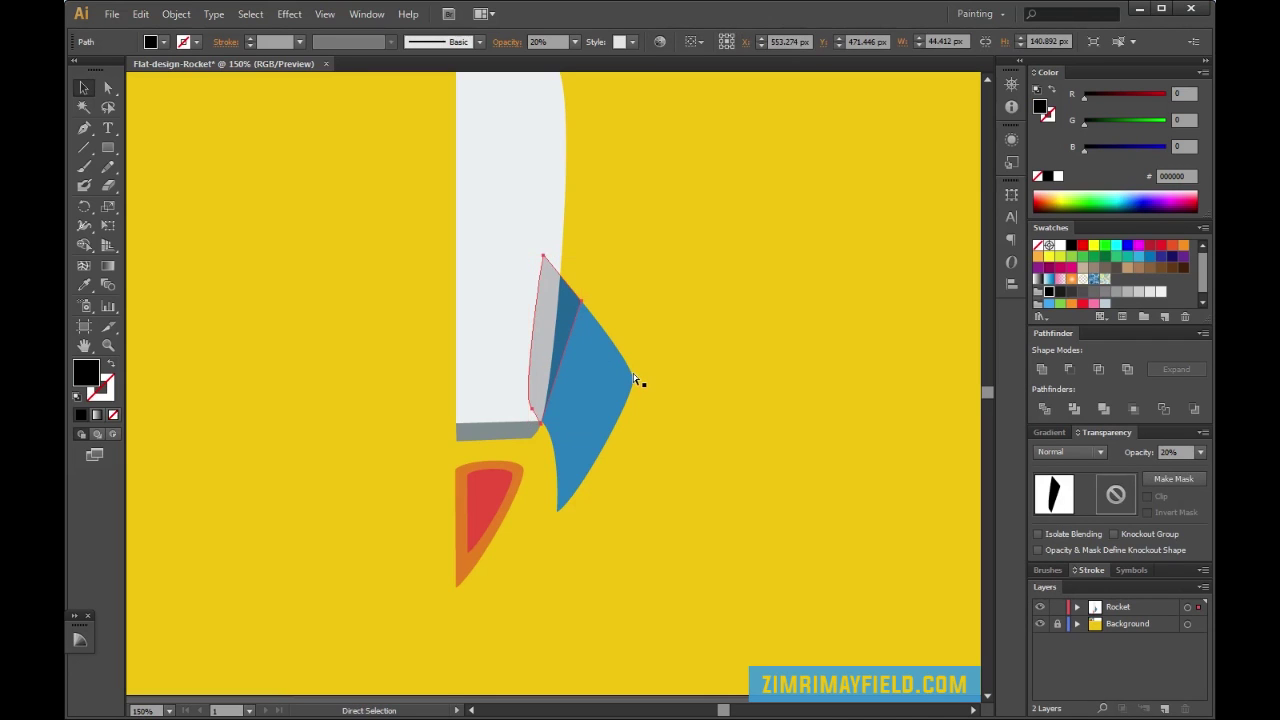
{"action": "key", "text": "v"}
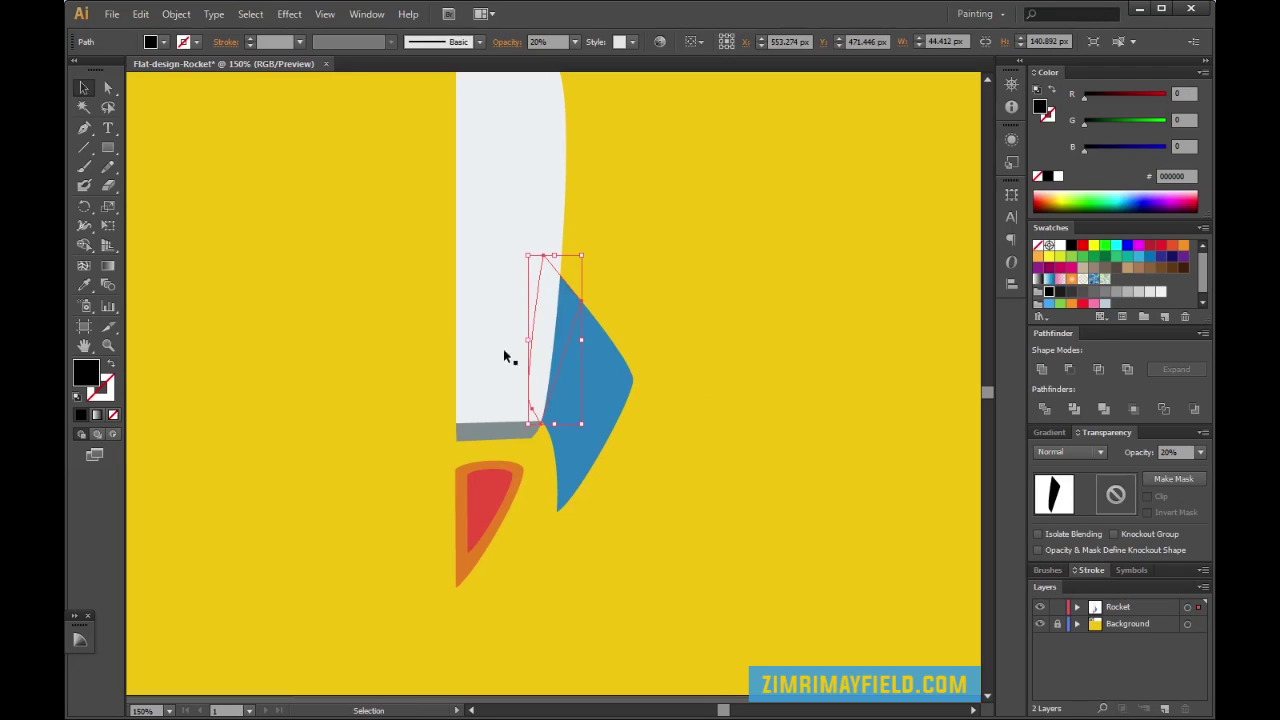
{"action": "left_click", "coordinate": [626, 390]}
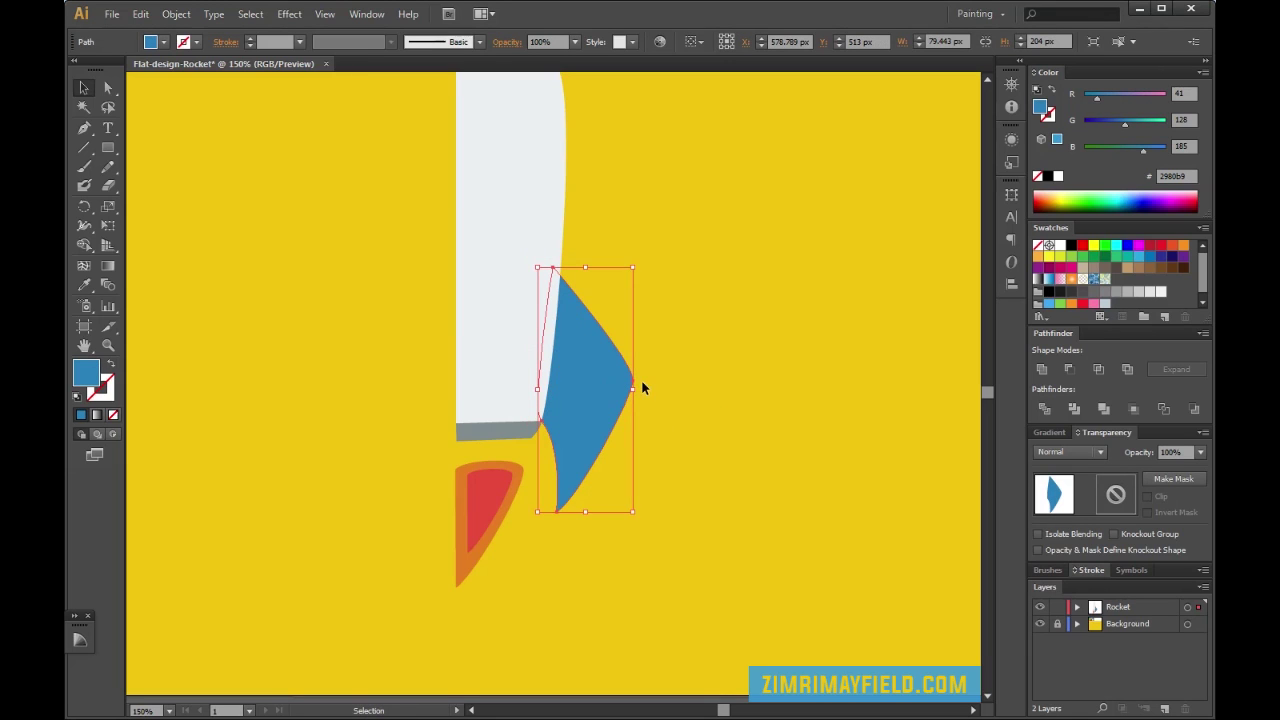
{"action": "key", "text": "ctrl+bracketleft"}
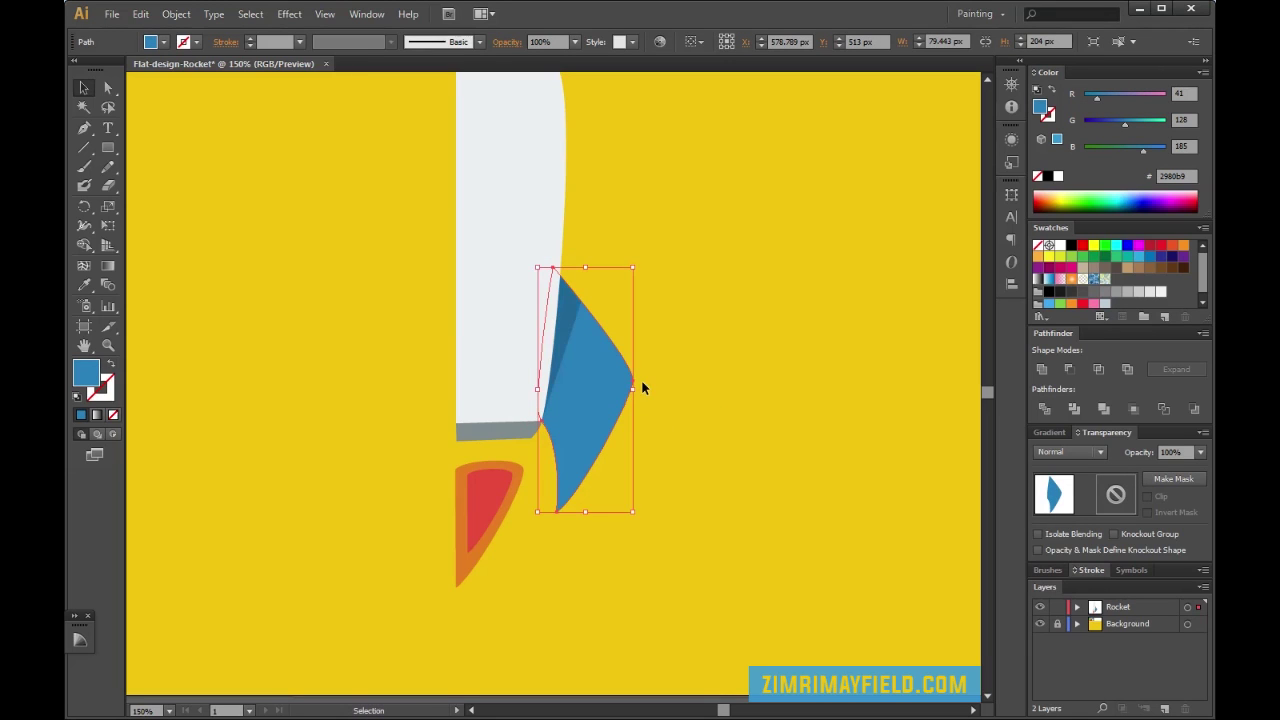
{"action": "left_click", "coordinate": [691, 281]}
{"action": "scroll", "coordinate": [782, 529], "scroll_direction": "up", "scroll_amount": 2}
{"action": "key", "text": "ctrl+minus"}
{"action": "key", "text": "ctrl+minus"}
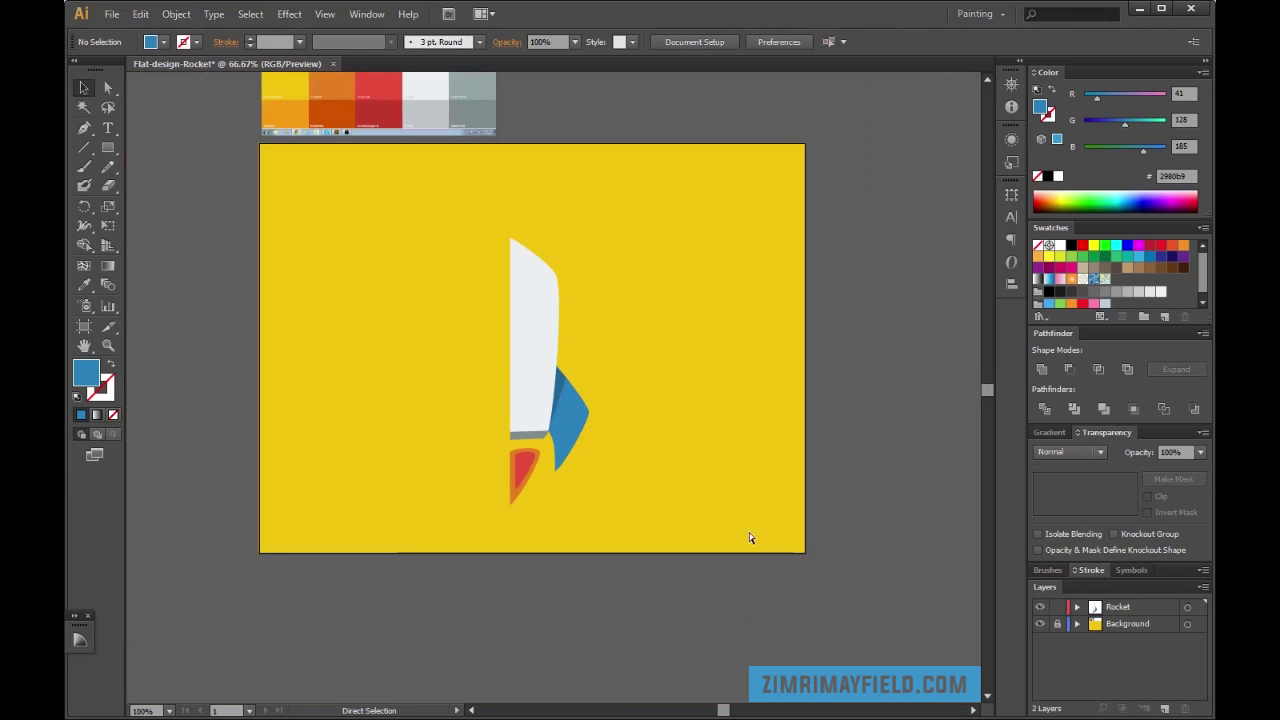
{"action": "scroll", "coordinate": [700, 531], "scroll_direction": "up", "scroll_amount": 1}
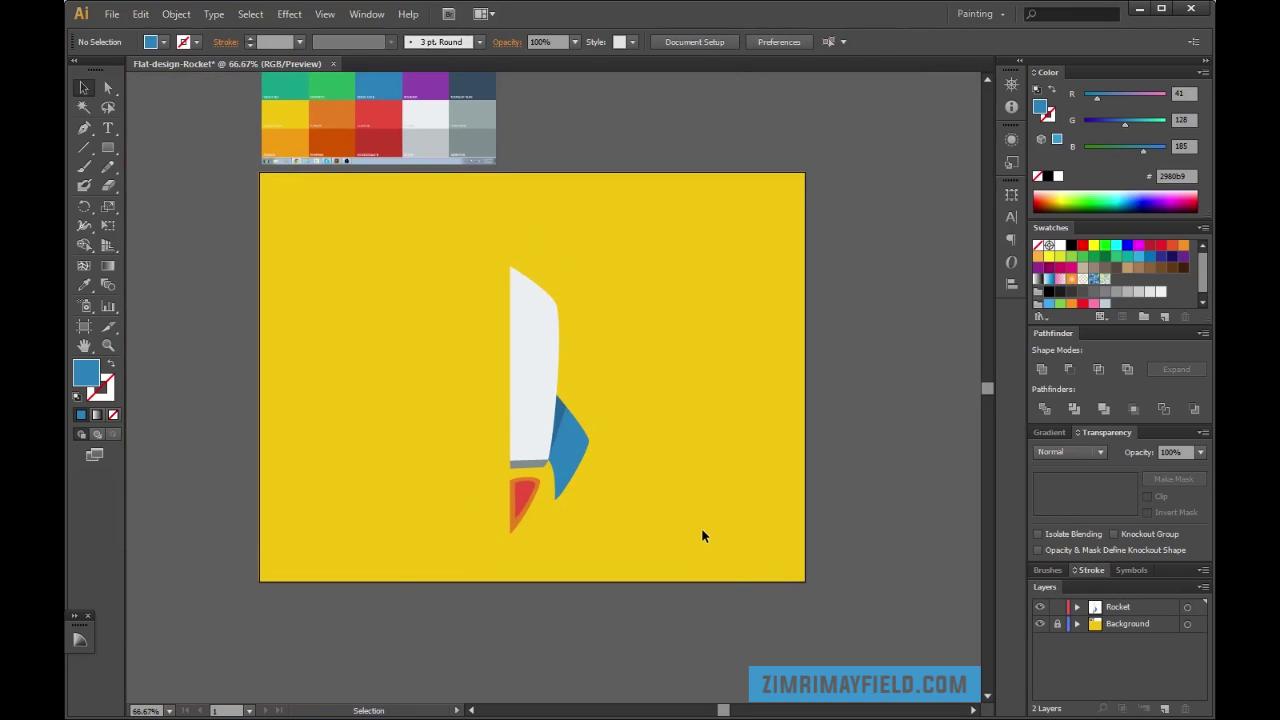
{"action": "key", "text": "ctrl+plus"}
{"action": "key", "text": "ctrl+plus"}
{"action": "scroll", "coordinate": [702, 536], "scroll_direction": "down", "scroll_amount": 1}
{"action": "key", "text": "ctrl+minus"}
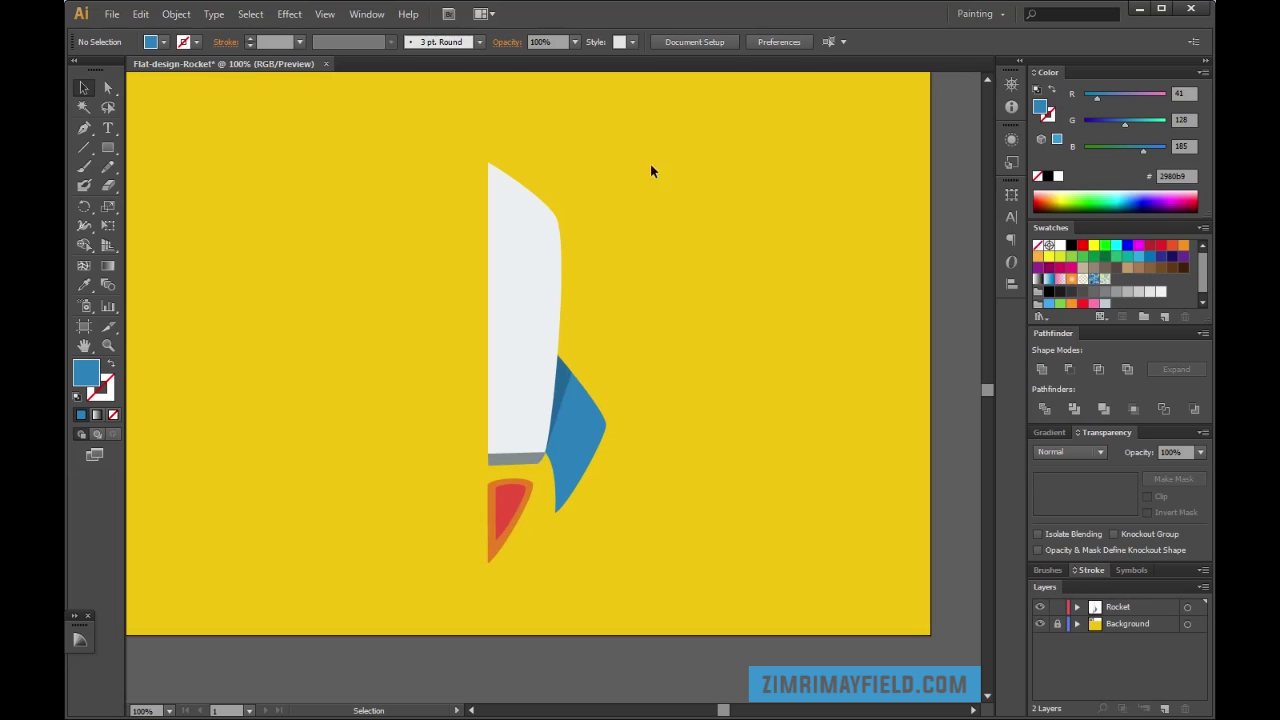
{"action": "key", "text": "ctrl+minus"}
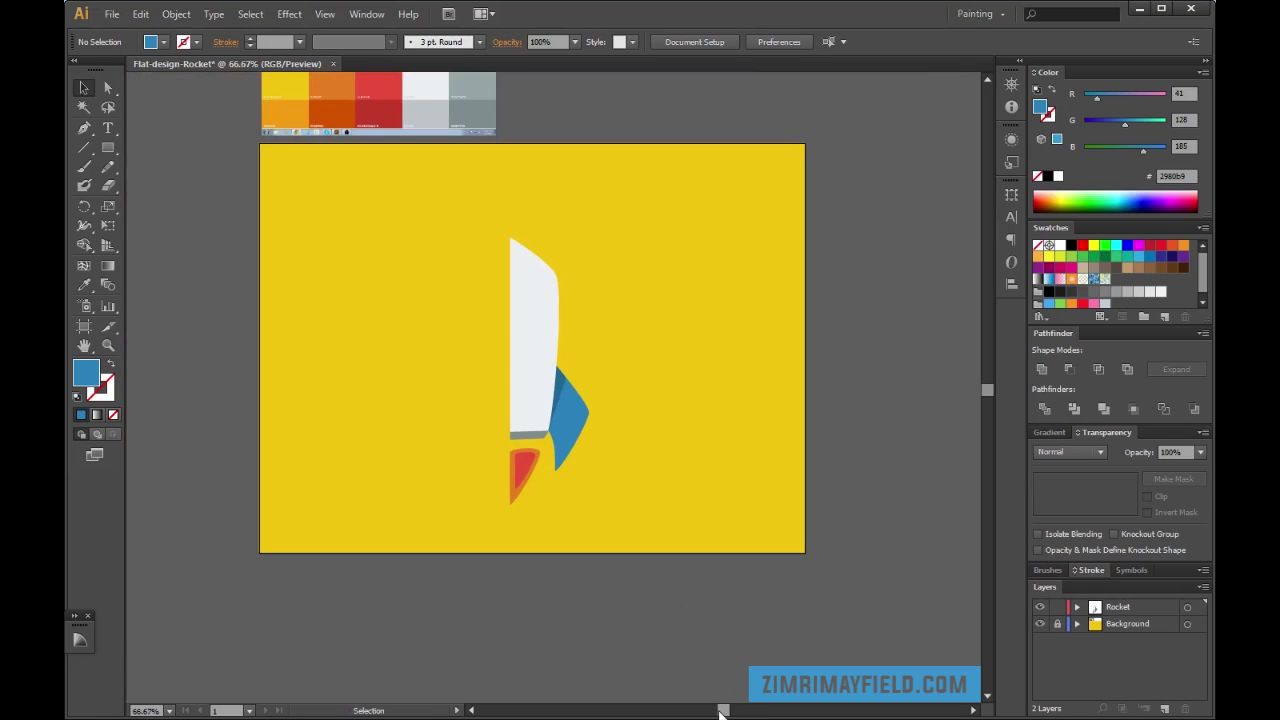
Draw a circle about 66.5 px in diameter and place it on the upper part of the light grey rocket body
{"action": "key", "text": "ctrl+plus"}
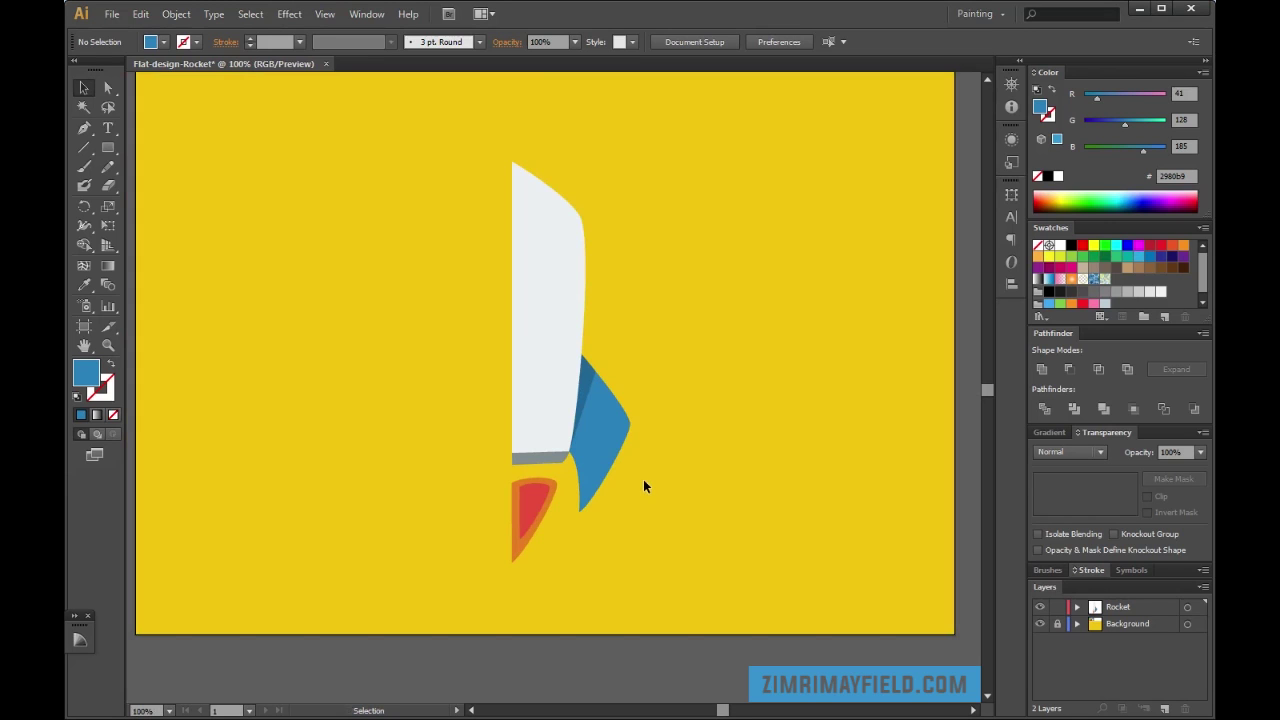
{"action": "key", "text": "ctrl+plus"}
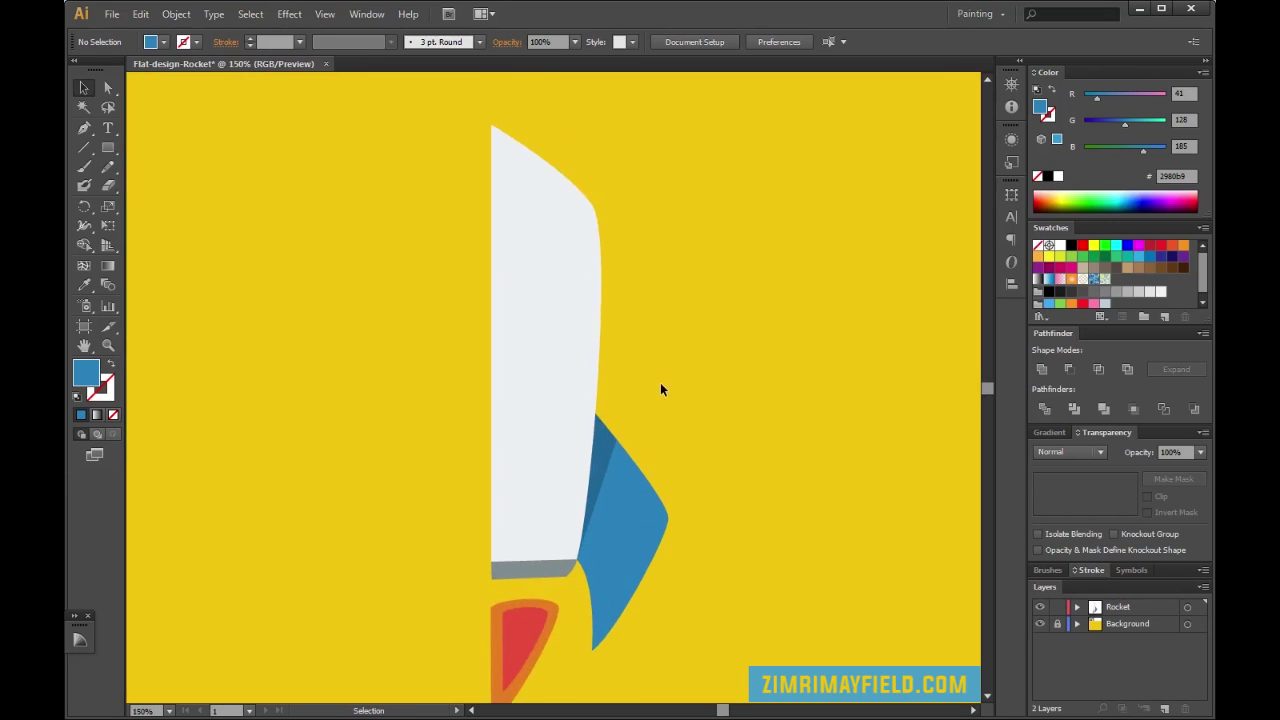
{"action": "key", "text": "l"}
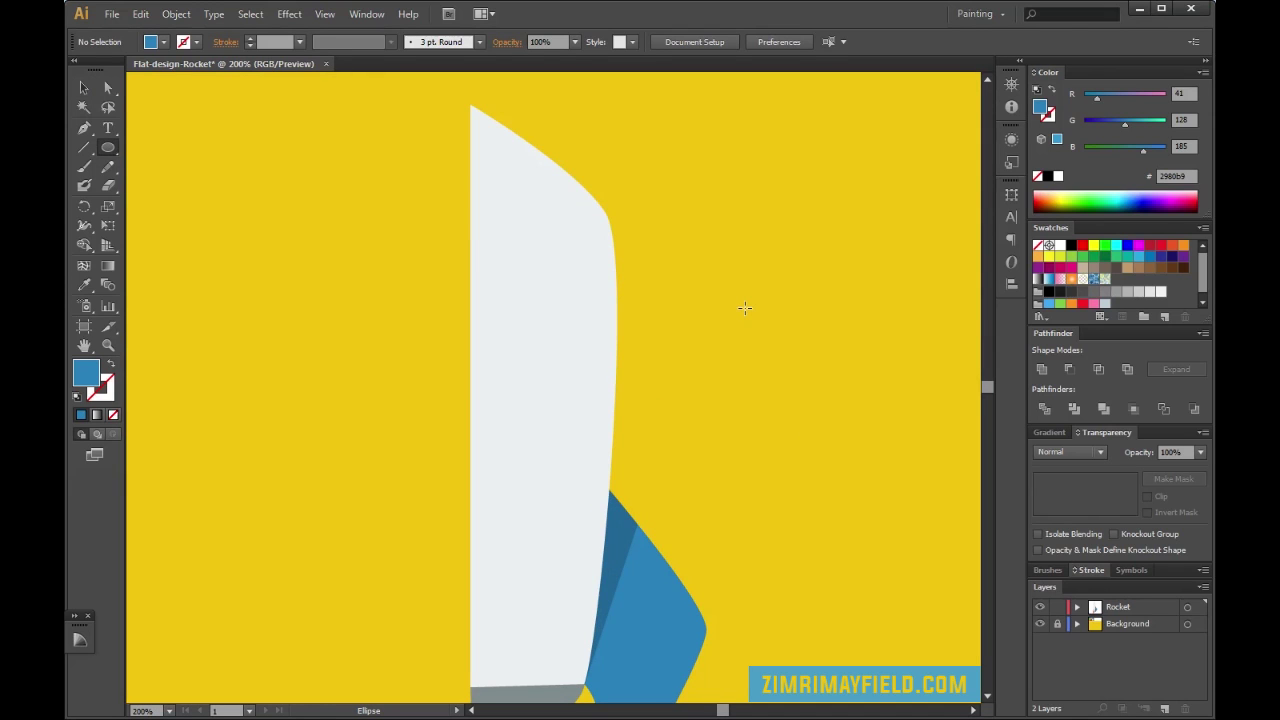
{"action": "left_click_drag", "start_coordinate": [743, 268], "coordinate": [840, 374]}
{"action": "key", "text": "v"}
{"action": "left_click_drag", "start_coordinate": [824, 318], "coordinate": [579, 313]}
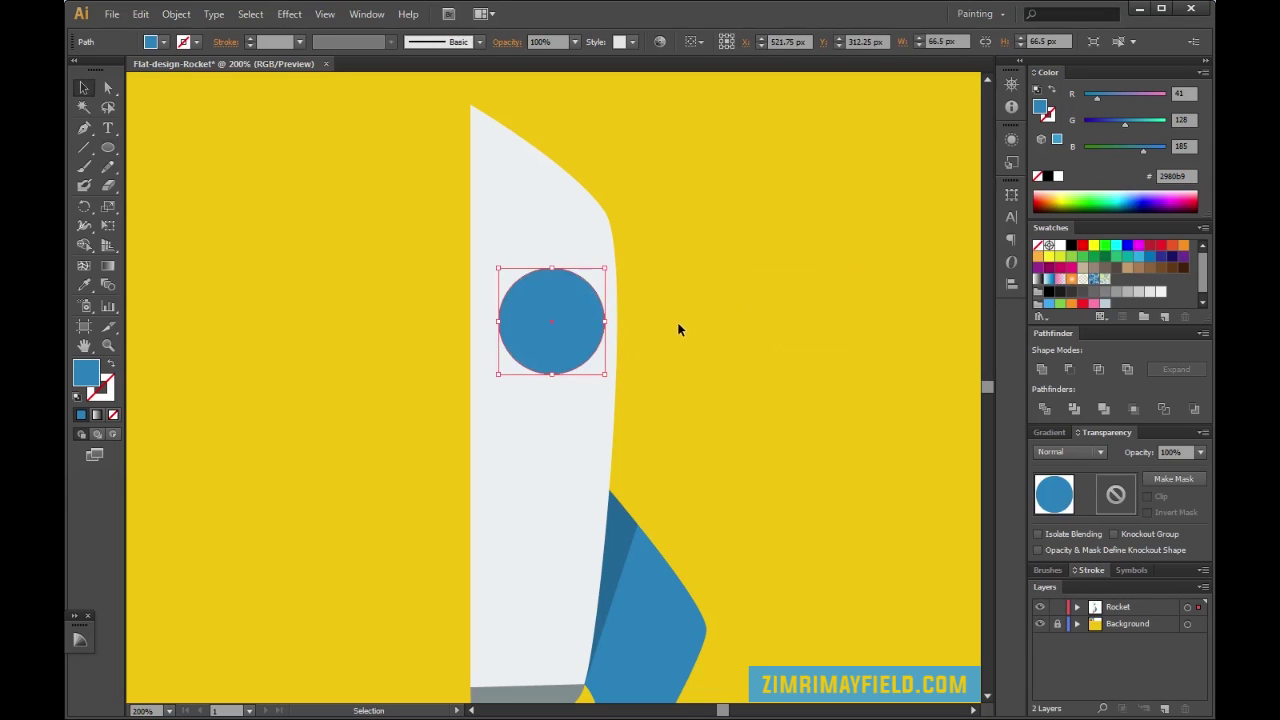
Try the light grey #bdc3c7 from the Flat UI palette as the circle's fill
{"action": "key", "text": "ctrl+minus"}
{"action": "key", "text": "ctrl+minus"}
{"action": "key", "text": "ctrl+minus"}
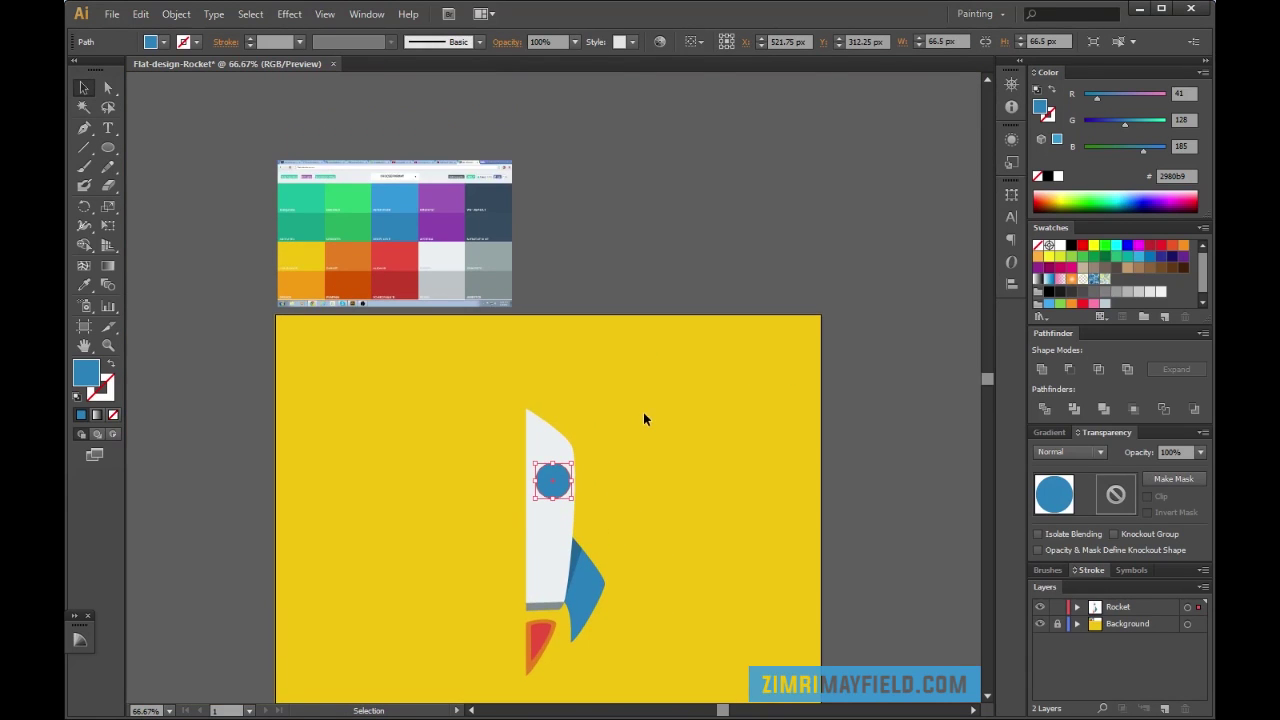
{"action": "key", "text": "i"}
{"action": "left_click", "coordinate": [445, 282]}
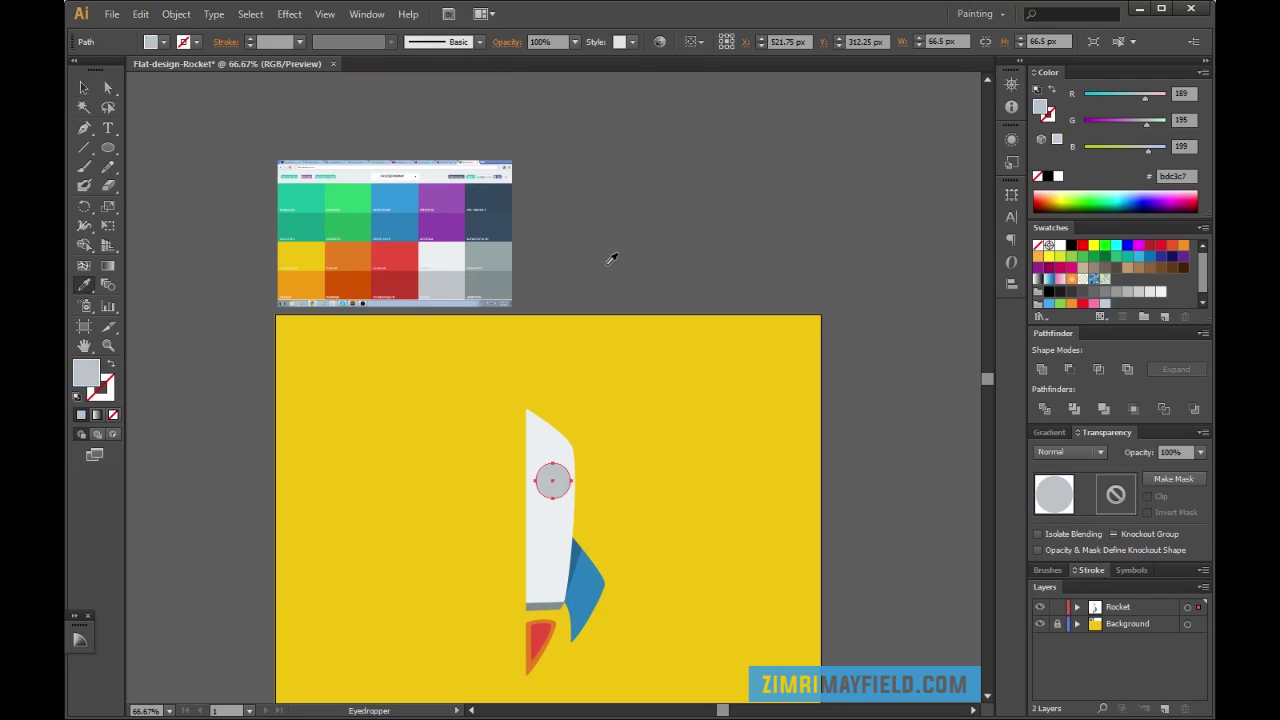
{"action": "key", "text": "v"}
{"action": "left_click", "coordinate": [688, 365]}
{"action": "scroll", "coordinate": [688, 360], "scroll_direction": "down", "scroll_amount": 4}
Try green and grey palette colours on the circle, fill it with the dark blue #34495e, and deselect it
{"action": "left_click", "coordinate": [553, 365]}
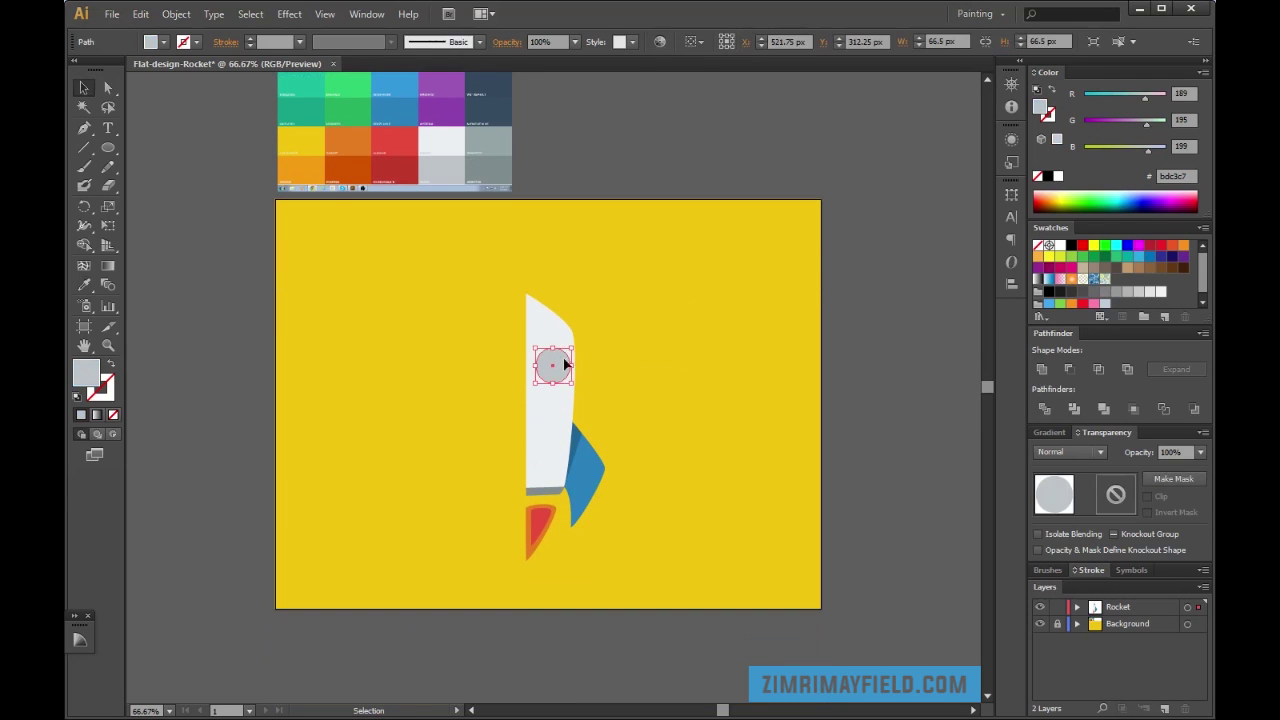
{"action": "scroll", "coordinate": [626, 348], "scroll_direction": "up", "scroll_amount": 3}
{"action": "key", "text": "i"}
{"action": "left_click", "coordinate": [352, 169]}
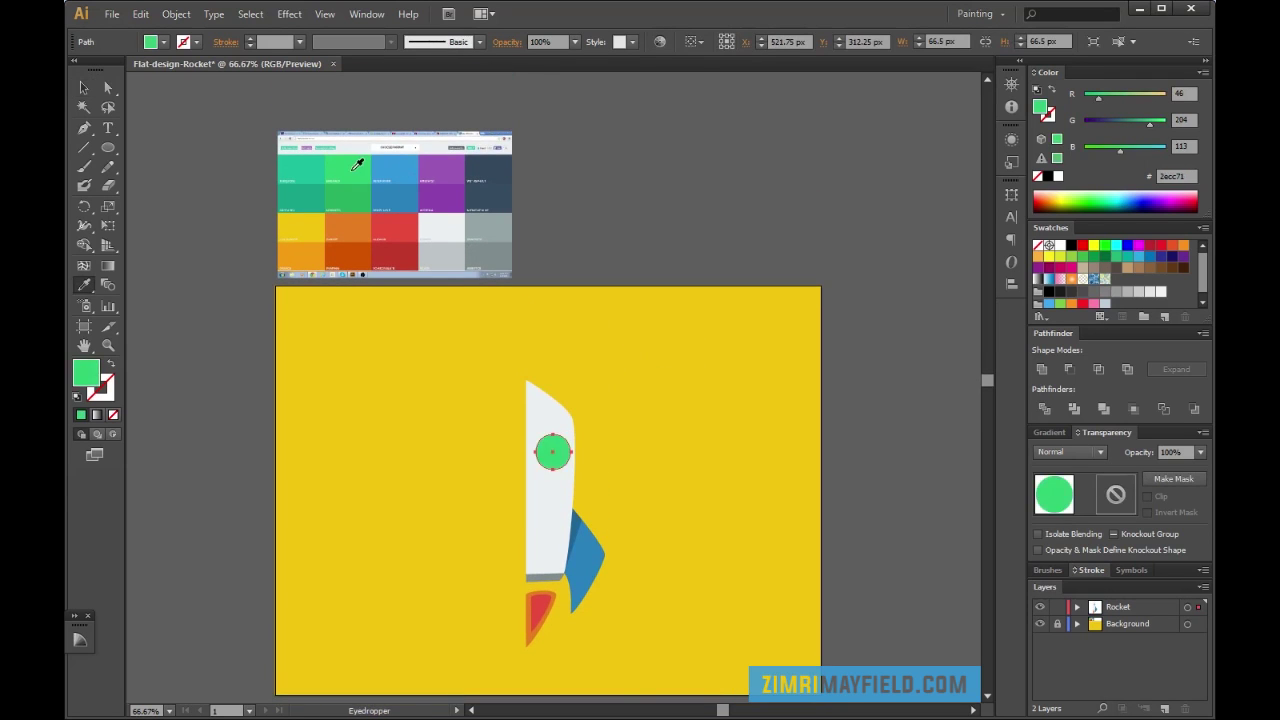
{"action": "left_click", "coordinate": [507, 214]}
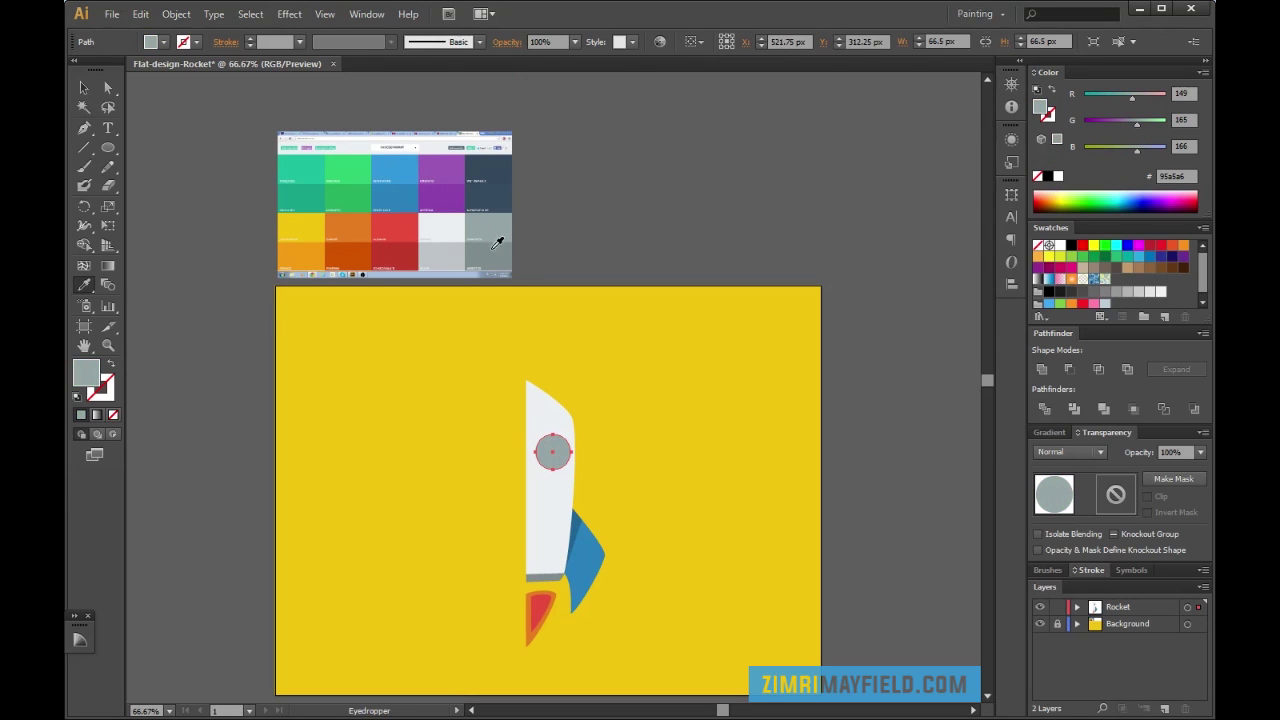
{"action": "left_click", "coordinate": [494, 257]}
{"action": "left_click", "coordinate": [446, 254]}
{"action": "left_click", "coordinate": [497, 163]}
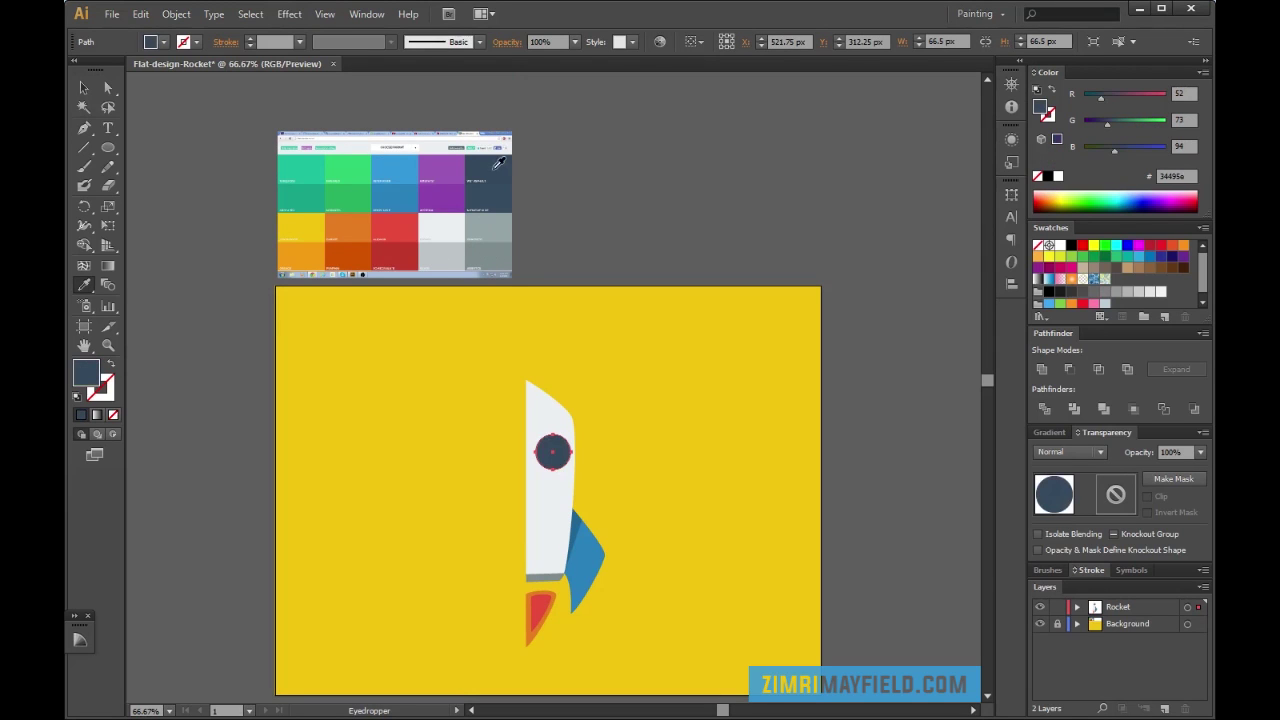
{"action": "key", "text": "v"}
{"action": "left_click", "coordinate": [634, 237]}
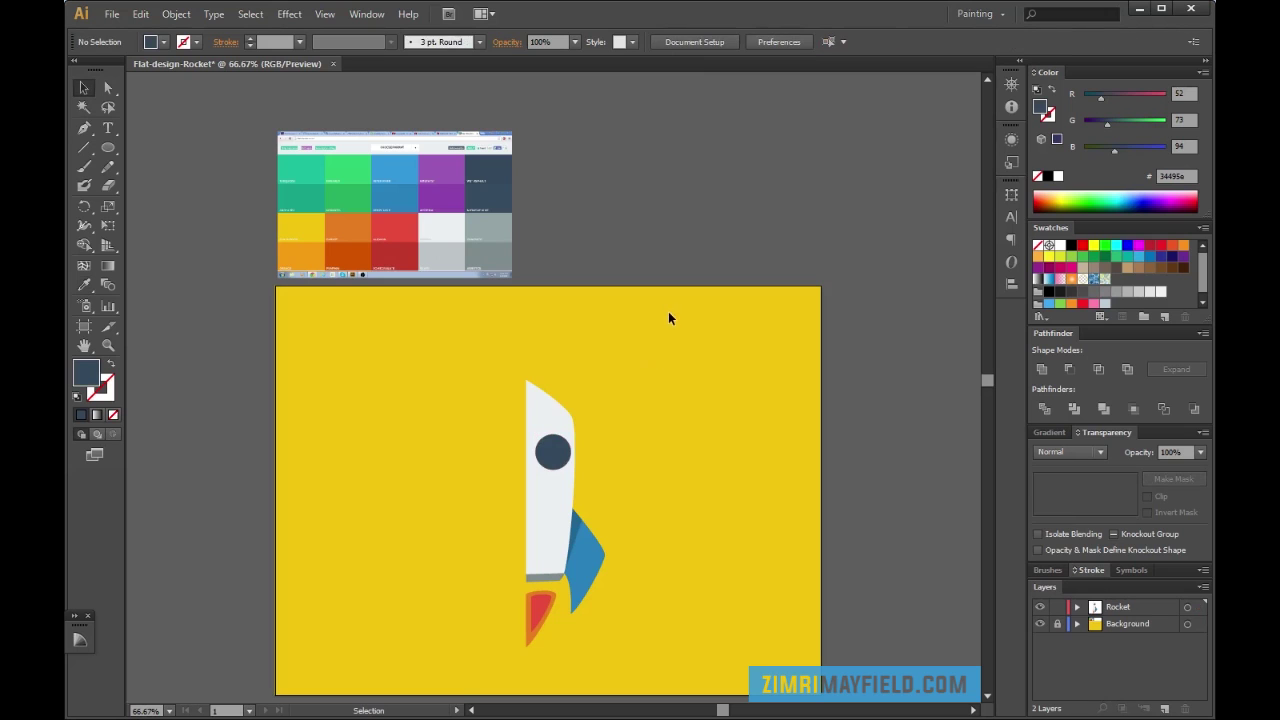
Shrink the dark blue circle on the rocket body to about 63 × 63 px
{"action": "scroll", "coordinate": [650, 430], "scroll_direction": "down", "scroll_amount": 2}
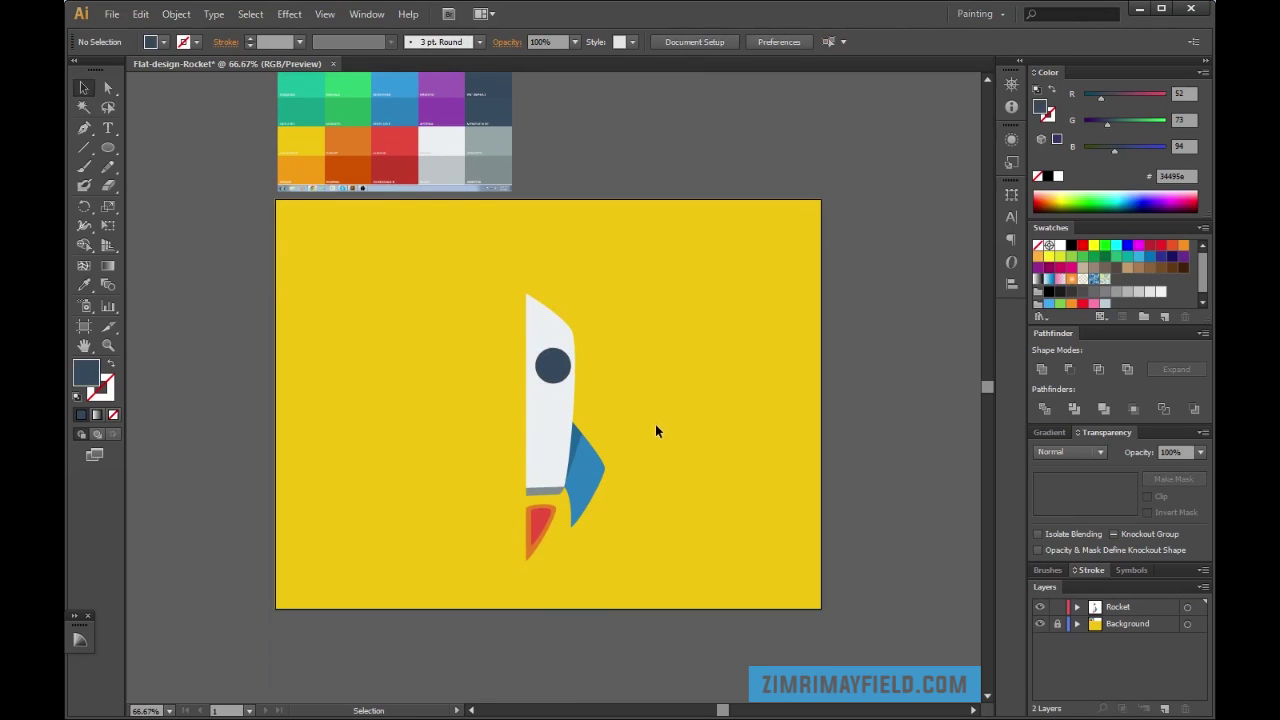
{"action": "key", "text": "ctrl+plus"}
{"action": "key", "text": "ctrl+plus"}
{"action": "key", "text": "ctrl+plus"}
{"action": "key", "text": "ctrl+plus"}
{"action": "left_click", "coordinate": [569, 275]}
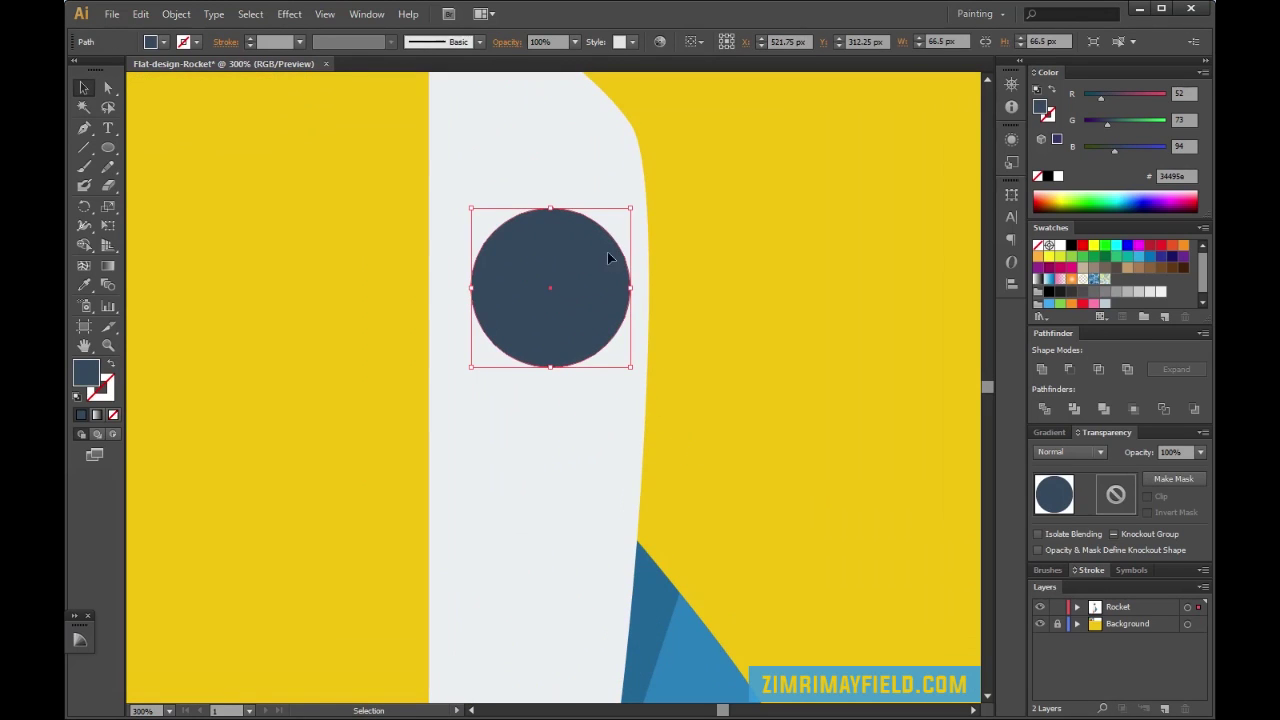
{"action": "left_click_drag", "start_coordinate": [630, 208], "coordinate": [621, 215]}
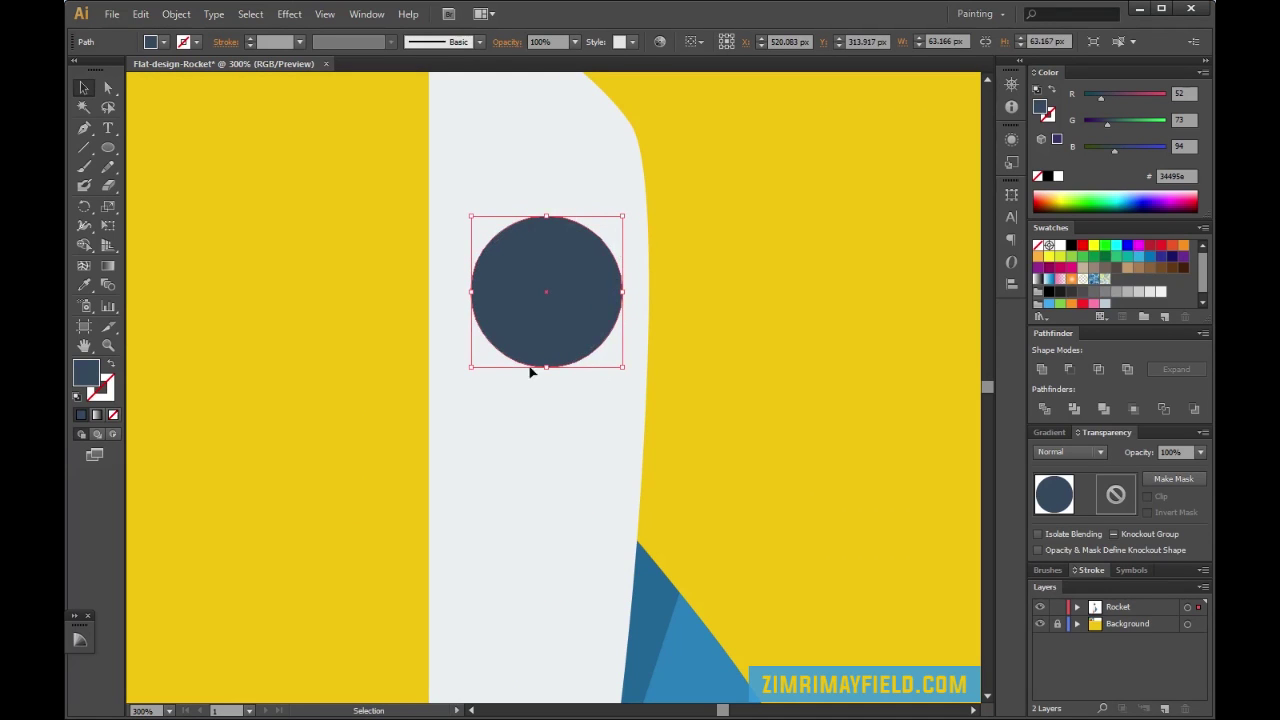
Place a copy of the dark blue circle on the empty background to the right of the rocket
{"action": "key", "text": "a"}
{"action": "key", "text": "ctrl+plus"}
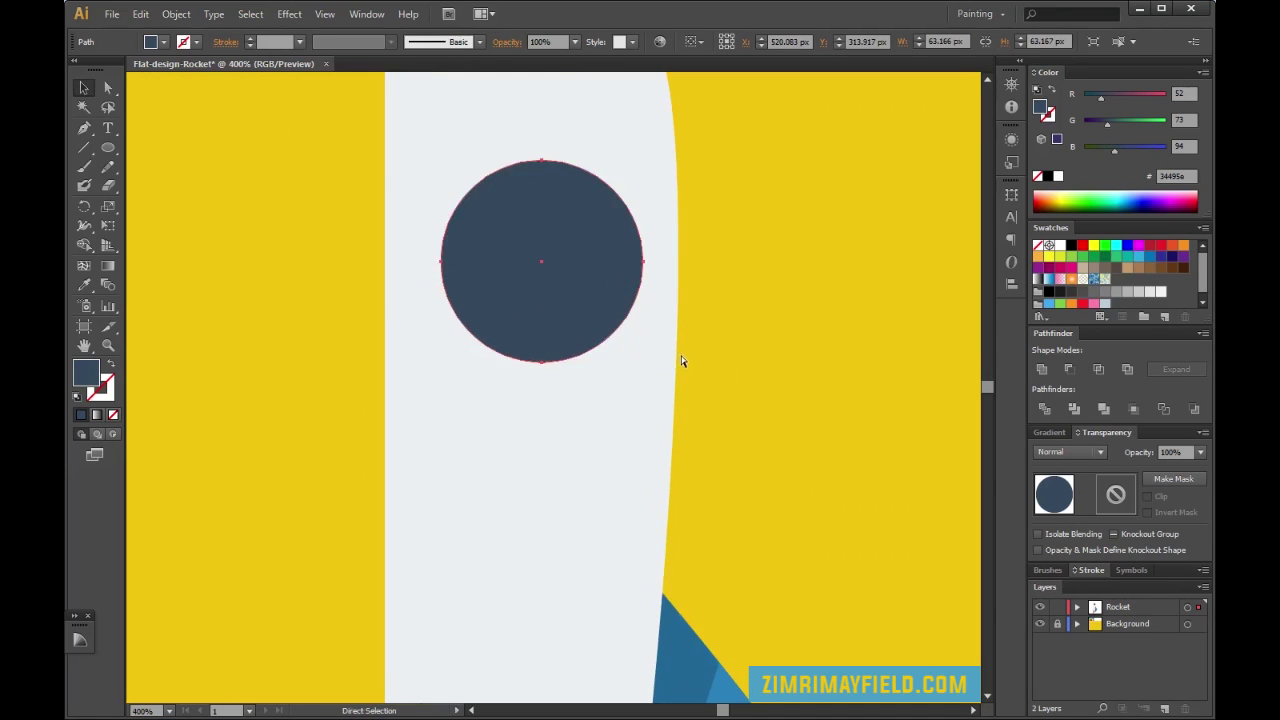
{"action": "key", "text": "ctrl+minus"}
{"action": "key", "text": "v"}
{"action": "left_click_drag", "start_coordinate": [589, 309], "coordinate": [880, 319]}
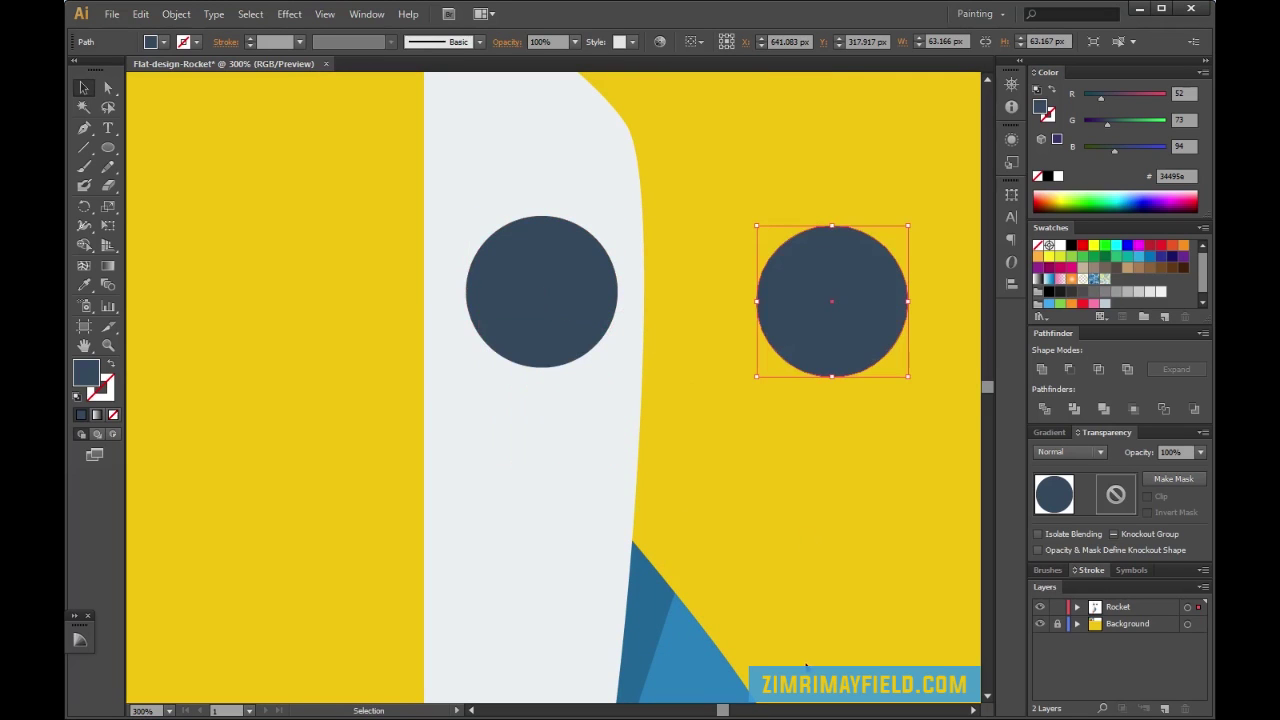
{"action": "left_click_drag", "start_coordinate": [730, 711], "coordinate": [734, 711]}
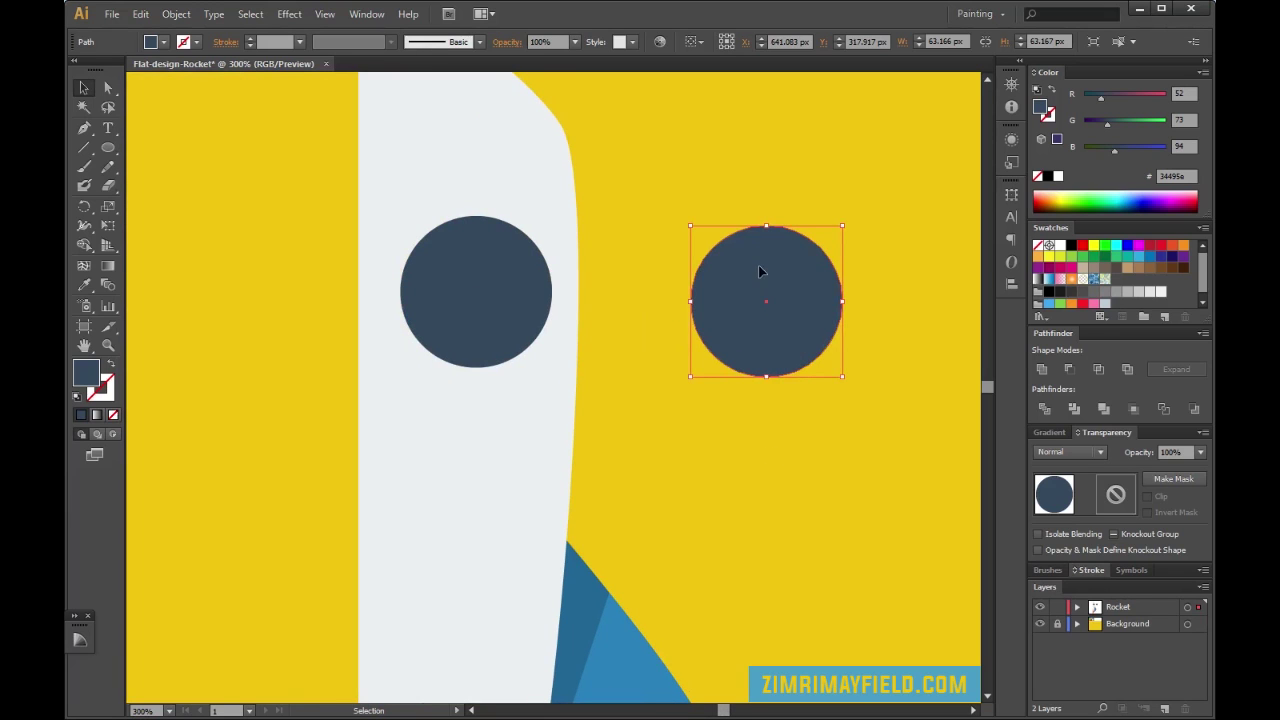
Stack a slightly smaller duplicate on the copied circle and align both circles to a common horizontal and vertical centre
{"action": "key", "text": "a"}
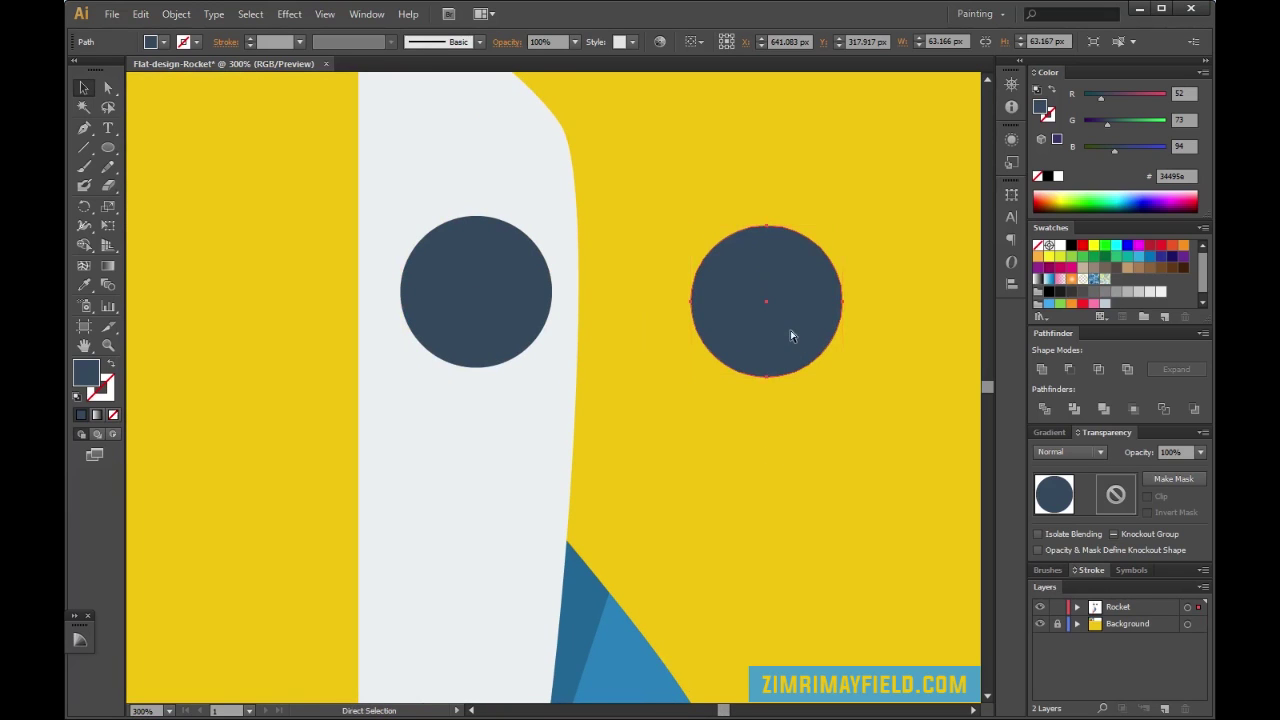
{"action": "key", "text": "v"}
{"action": "key", "text": "a"}
{"action": "key", "text": "v"}
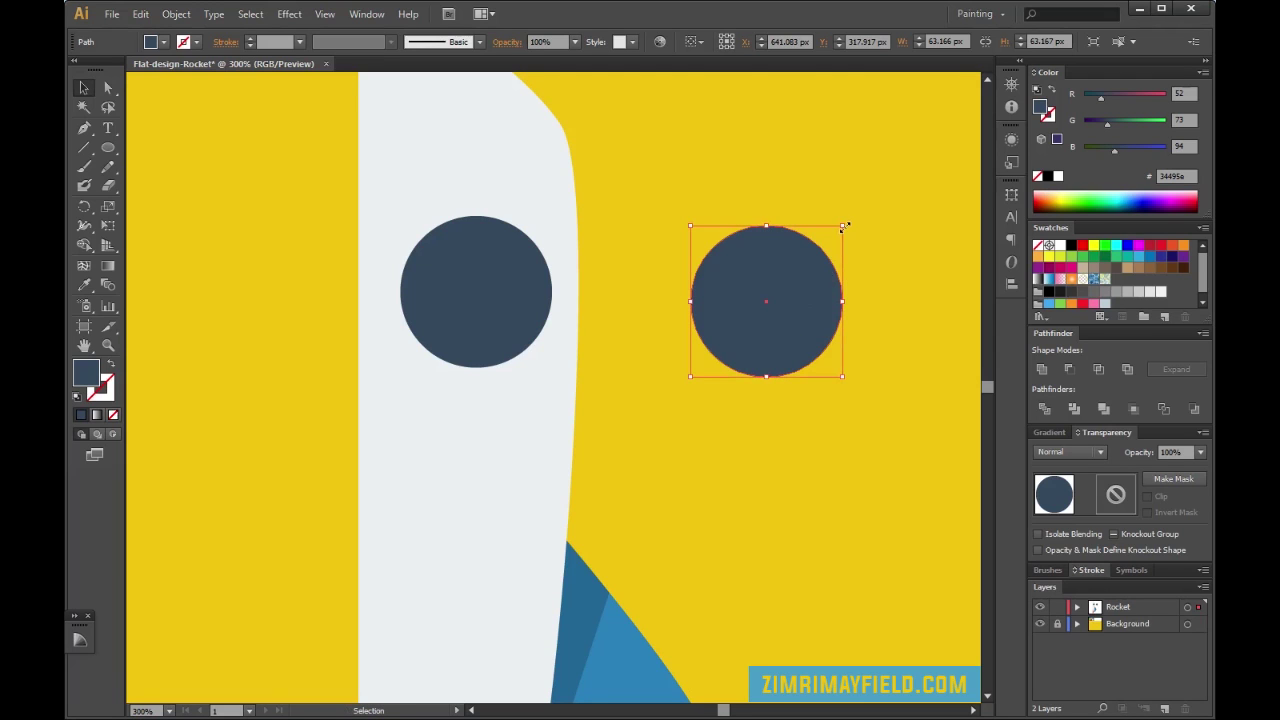
{"action": "left_click_drag", "start_coordinate": [843, 226], "coordinate": [829, 240]}
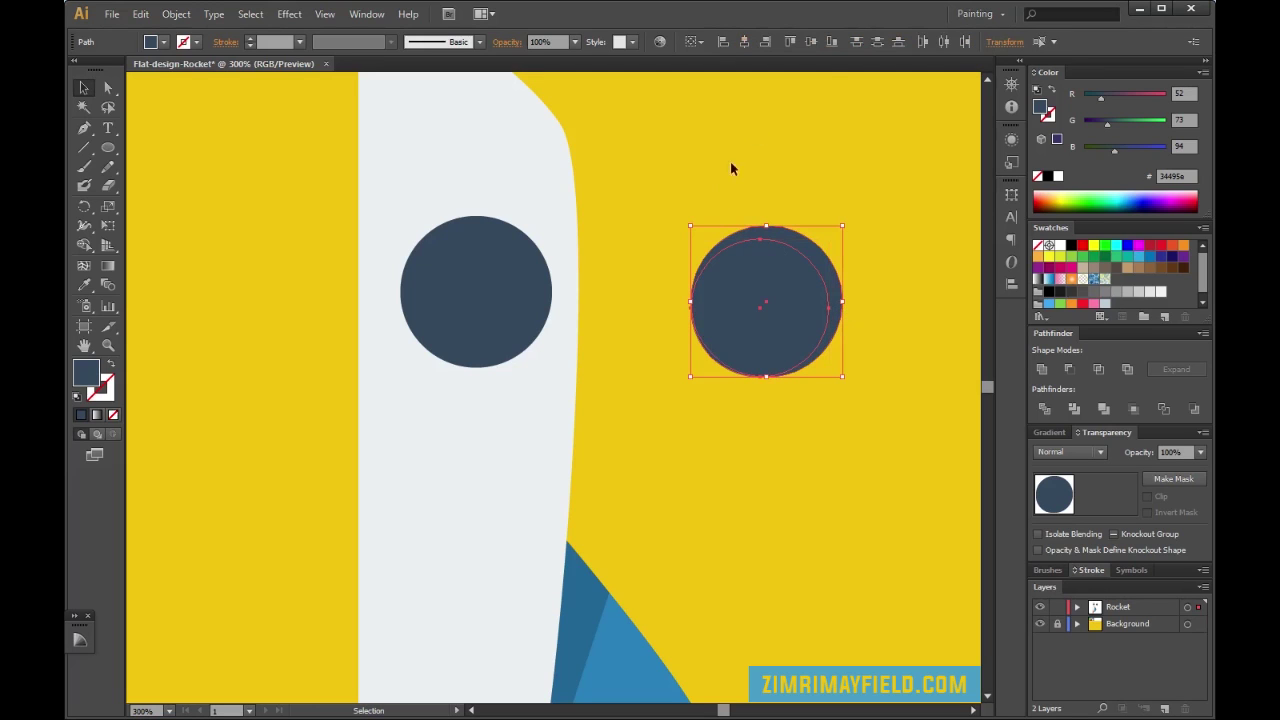
{"action": "left_click", "coordinate": [743, 42]}
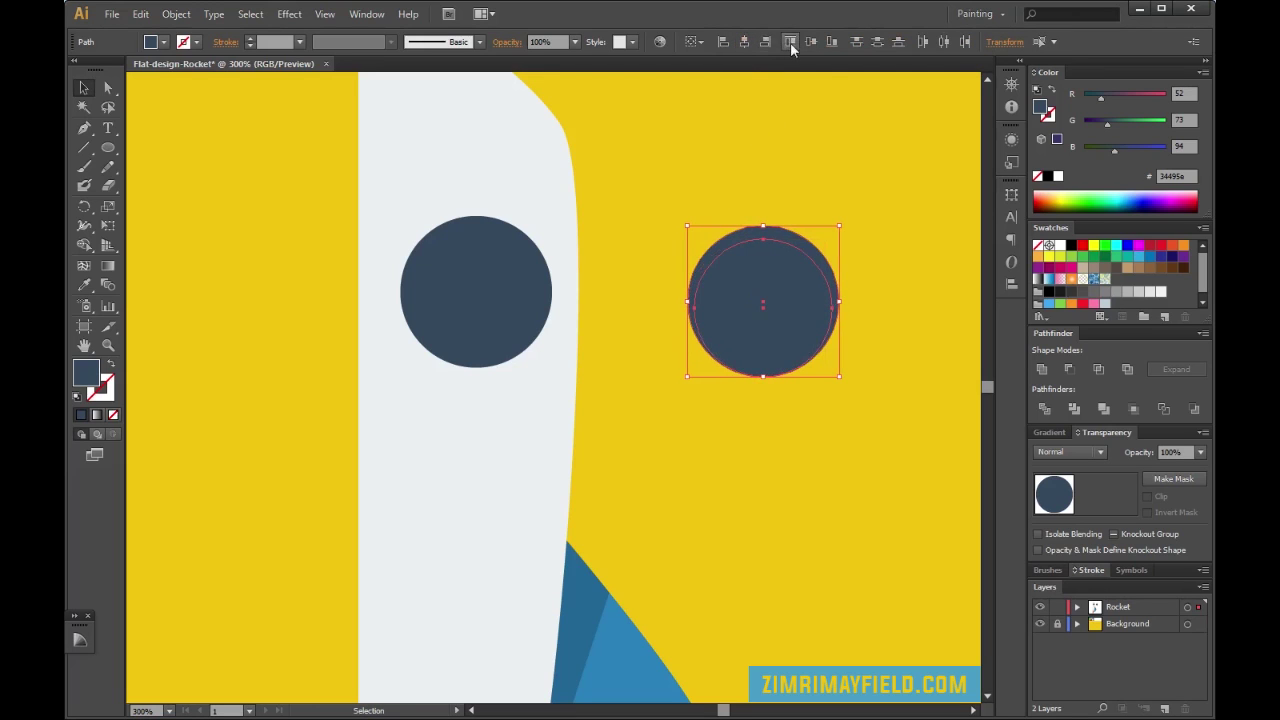
{"action": "left_click", "coordinate": [810, 42]}
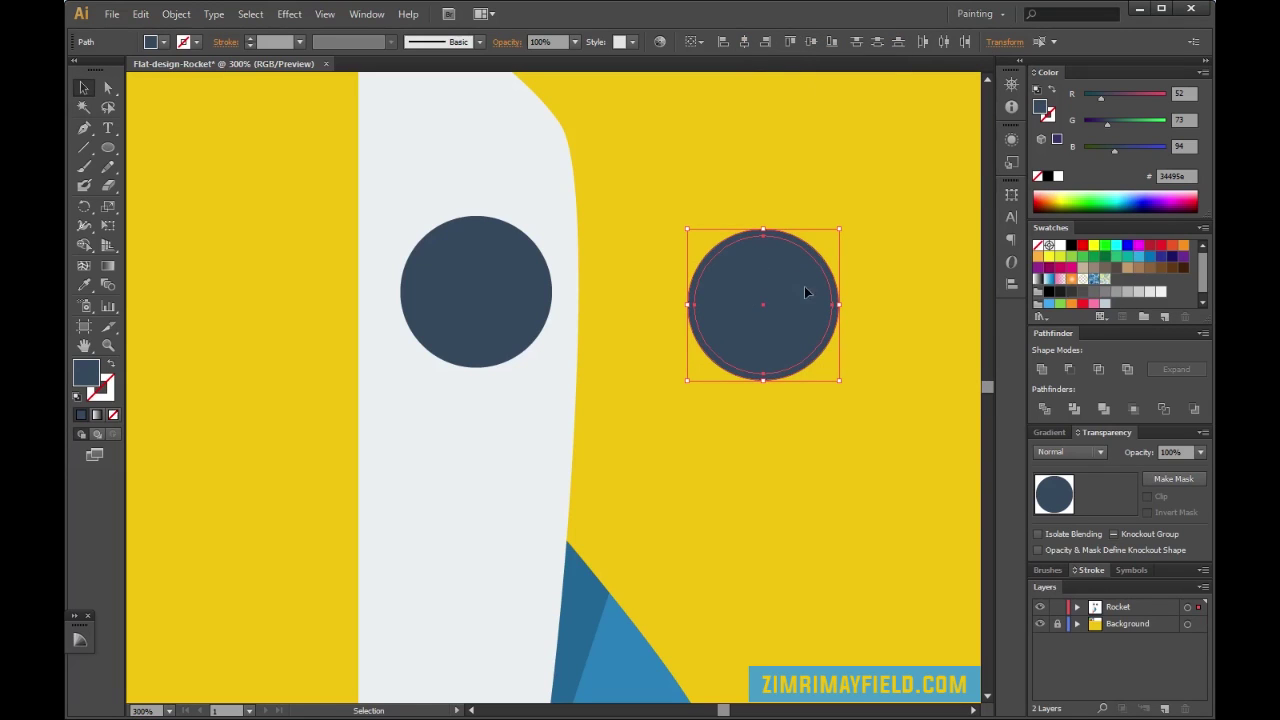
Subtract the smaller circle from the larger one and move the resulting ring over the edge of the rocket's circle
{"action": "left_click", "coordinate": [1068, 369]}
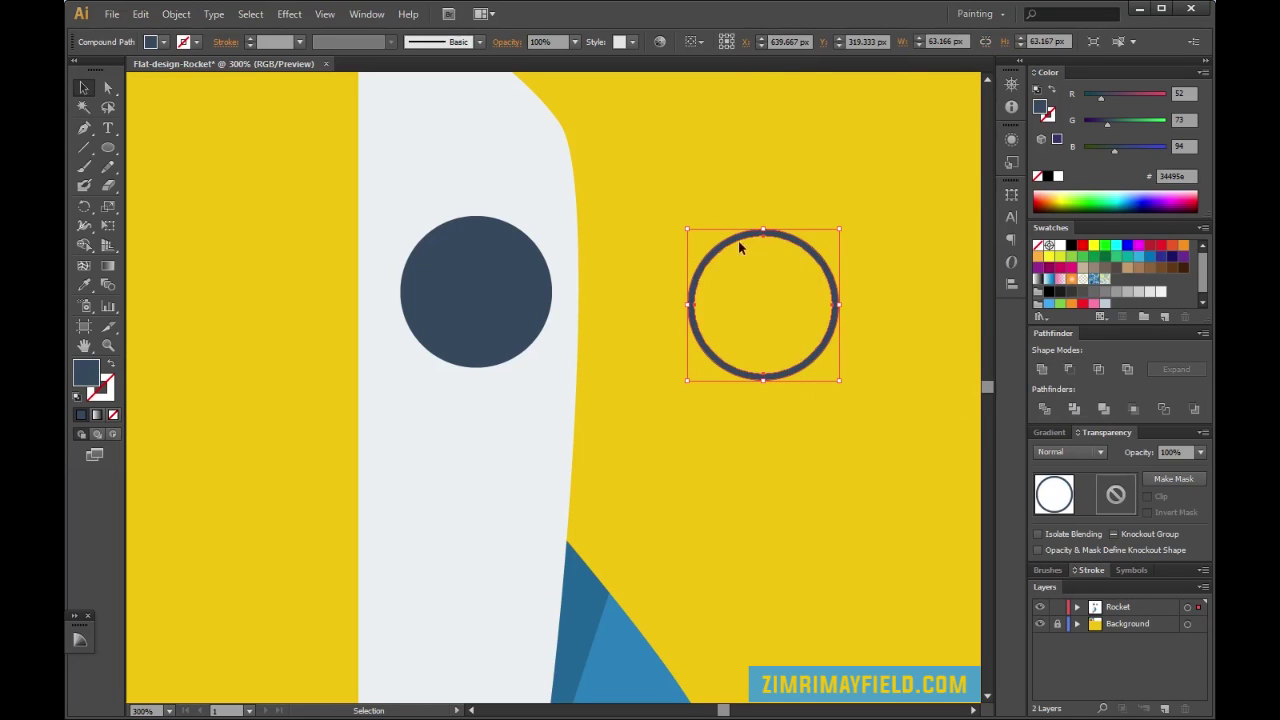
{"action": "left_click_drag", "start_coordinate": [798, 255], "coordinate": [517, 230]}
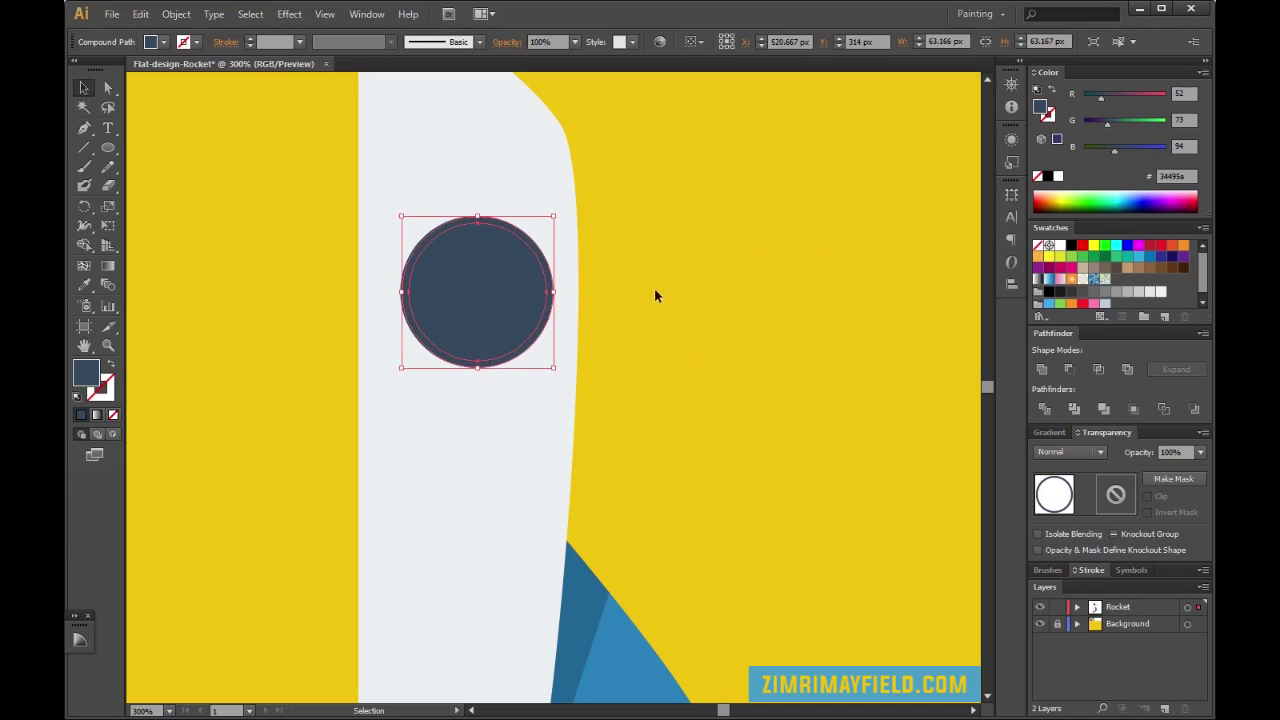
{"action": "left_click", "coordinate": [691, 525]}
{"action": "scroll", "coordinate": [672, 515], "scroll_direction": "up", "scroll_amount": 2}
Fill the ring around the rocket's dark blue circle with the palette grey #7f8c8d
{"action": "left_click", "coordinate": [539, 394]}
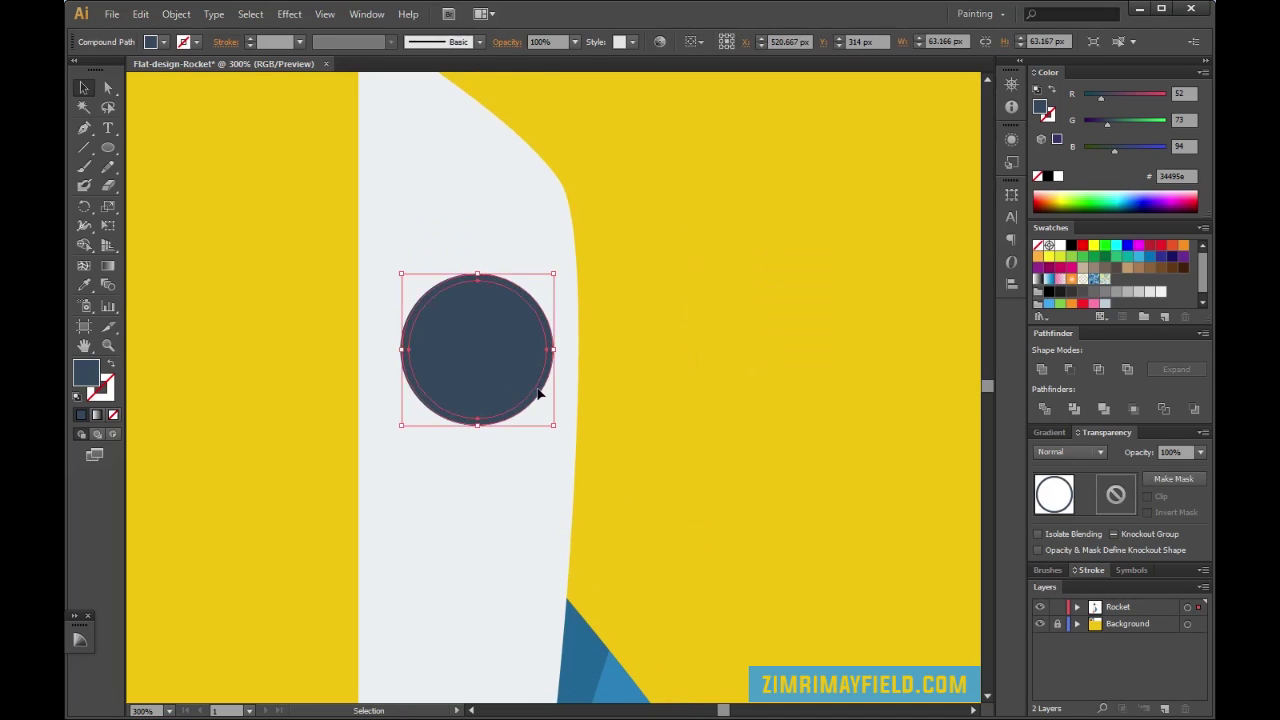
{"action": "key", "text": "ctrl+minus"}
{"action": "key", "text": "ctrl+minus"}
{"action": "key", "text": "ctrl+minus"}
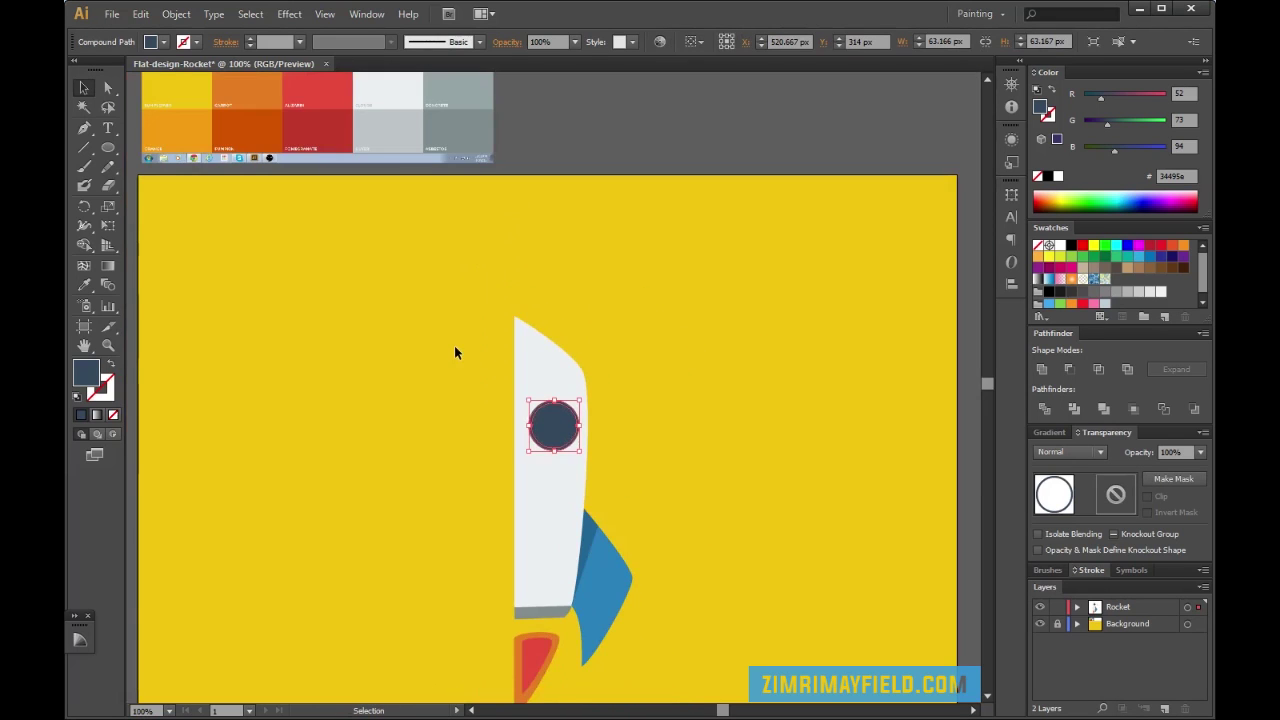
{"action": "key", "text": "i"}
{"action": "left_click", "coordinate": [470, 125]}
{"action": "key", "text": "v"}
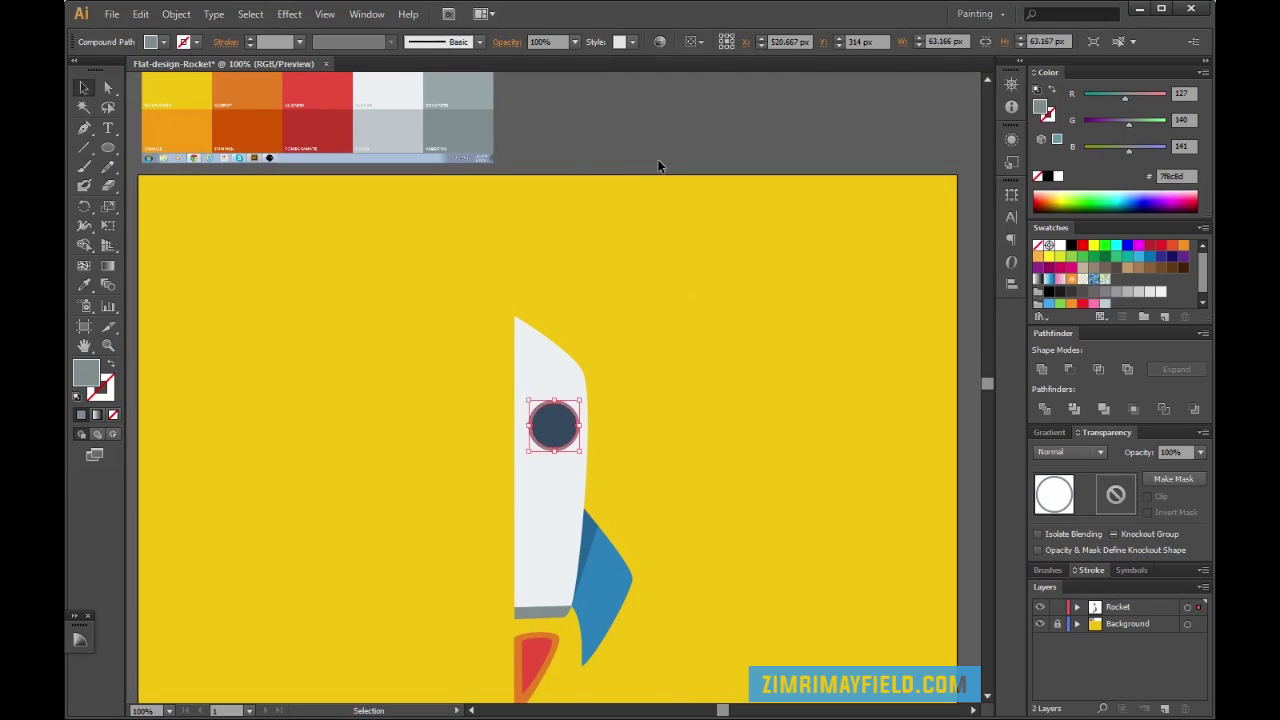
Scale the window's dark blue circle and grey ring down together to about 52.6 px wide and reposition them on the rocket body
{"action": "left_click", "coordinate": [770, 352]}
{"action": "scroll", "coordinate": [770, 352], "scroll_direction": "down", "scroll_amount": 2}
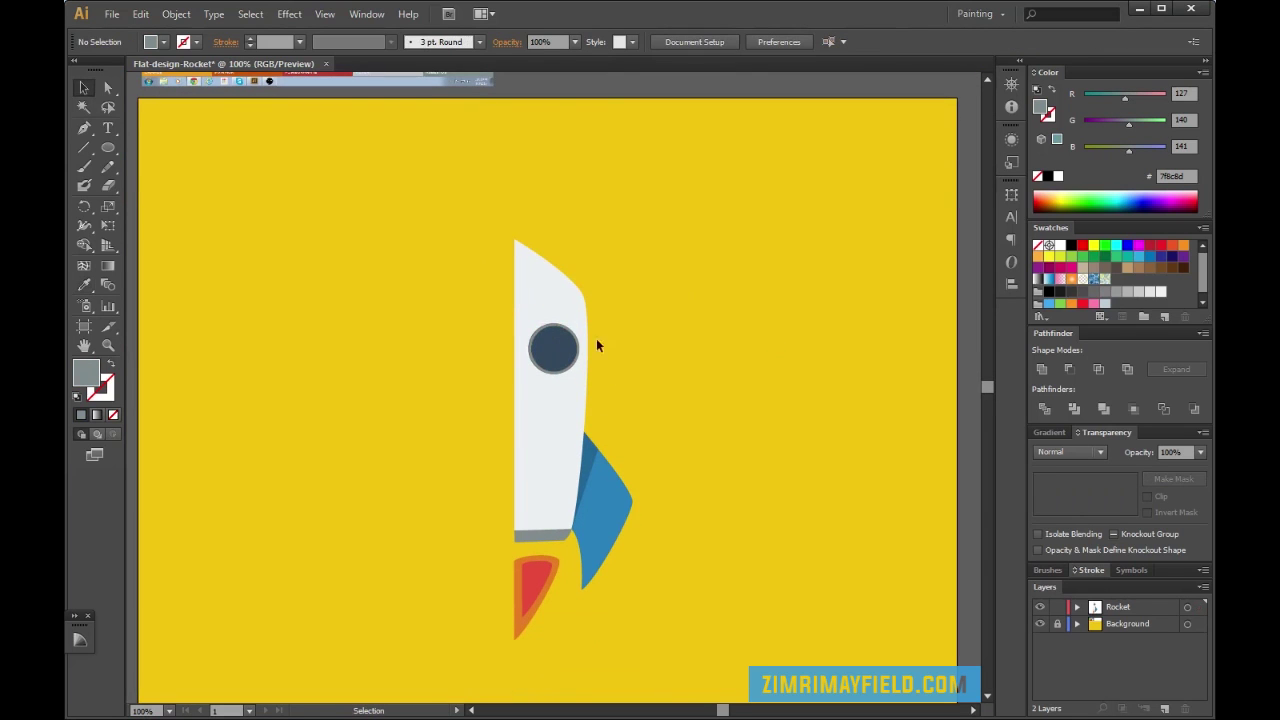
{"action": "key", "text": "ctrl+plus"}
{"action": "key", "text": "ctrl+plus"}
{"action": "key", "text": "ctrl+plus"}
{"action": "key", "text": "ctrl+plus"}
{"action": "scroll", "coordinate": [630, 398], "scroll_direction": "up", "scroll_amount": 2}
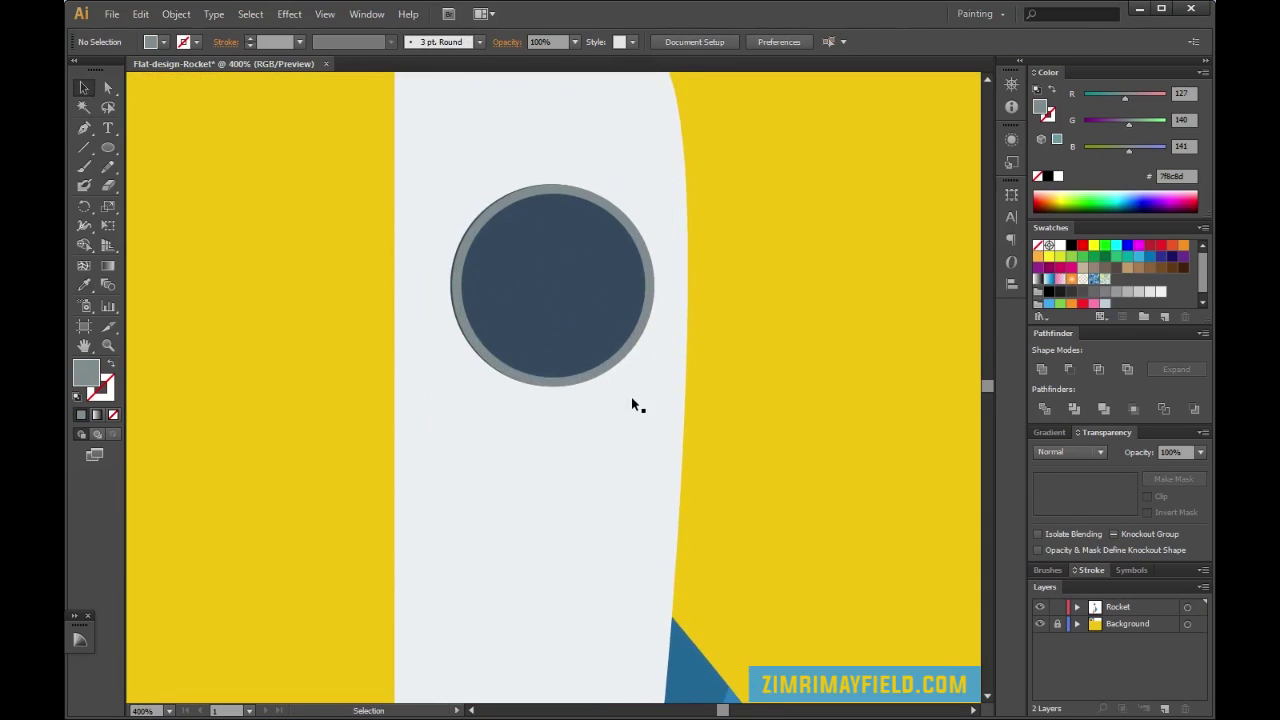
{"action": "key", "text": "ctrl+plus"}
{"action": "scroll", "coordinate": [631, 397], "scroll_direction": "up", "scroll_amount": 1}
{"action": "left_click", "coordinate": [575, 219]}
{"action": "left_click", "coordinate": [696, 266], "text": "shift"}
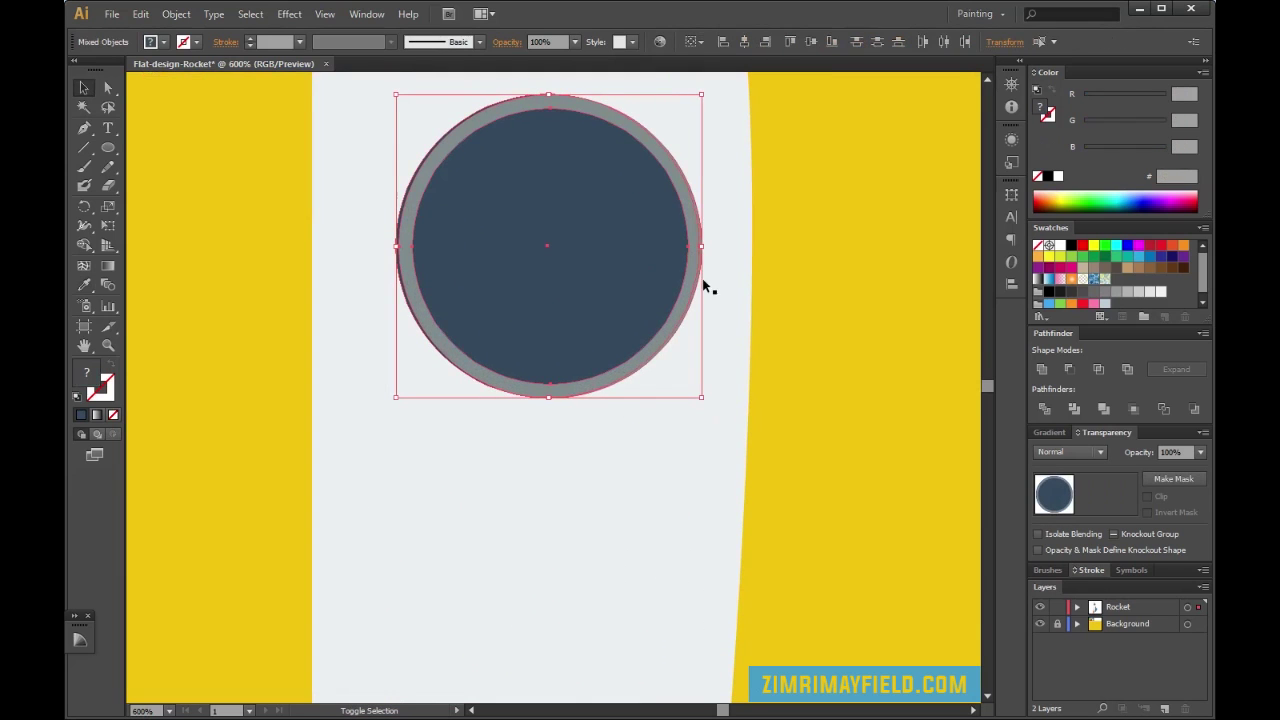
{"action": "scroll", "coordinate": [700, 262], "scroll_direction": "up", "scroll_amount": 1}
{"action": "left_click_drag", "start_coordinate": [703, 110], "coordinate": [651, 160]}
{"action": "left_click_drag", "start_coordinate": [592, 283], "coordinate": [599, 277]}
{"action": "left_click", "coordinate": [818, 287]}
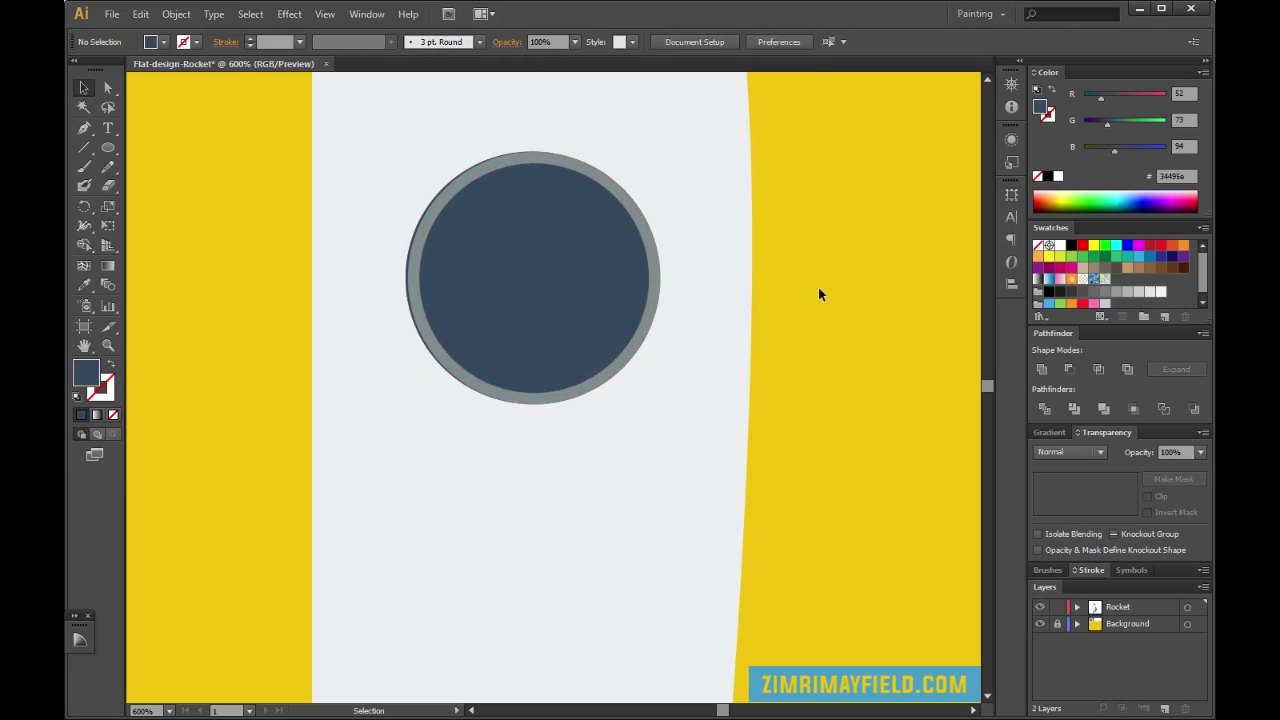
Duplicate the window's dark blue circle and place the copy on the yellow background beside the rocket body
{"action": "key", "text": "ctrl+minus"}
{"action": "key", "text": "ctrl+minus"}
{"action": "key", "text": "ctrl+minus"}
{"action": "key", "text": "ctrl+minus"}
{"action": "key", "text": "ctrl+equal"}
{"action": "key", "text": "ctrl+equal"}
{"action": "key", "text": "ctrl+equal"}
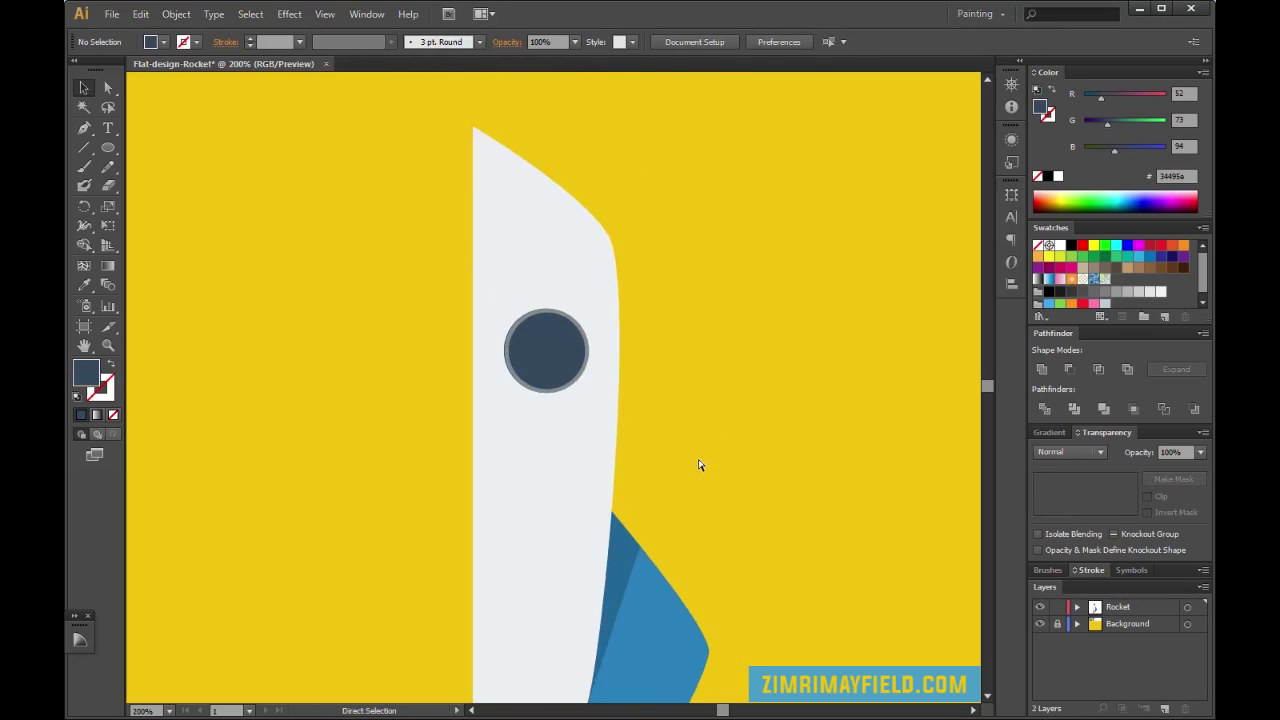
{"action": "left_click", "coordinate": [590, 366]}
{"action": "key", "text": "a"}
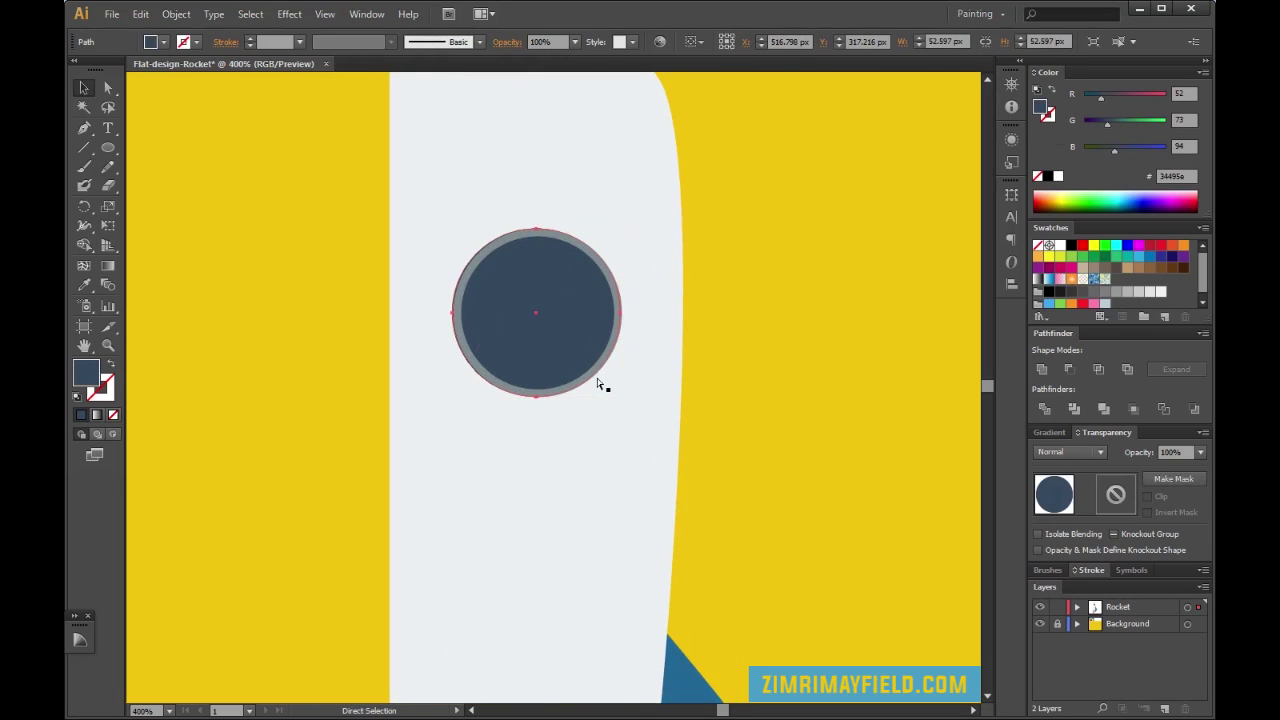
{"action": "key", "text": "ctrl+v"}
{"action": "left_click_drag", "start_coordinate": [566, 395], "coordinate": [847, 358]}
{"action": "left_click_drag", "start_coordinate": [725, 710], "coordinate": [726, 709]}
{"action": "left_click", "coordinate": [747, 566]}
Draw a rectangle about 46 × 115 px over the copied circle's right part and subtract it to leave a narrow left segment
{"action": "key", "text": "m"}
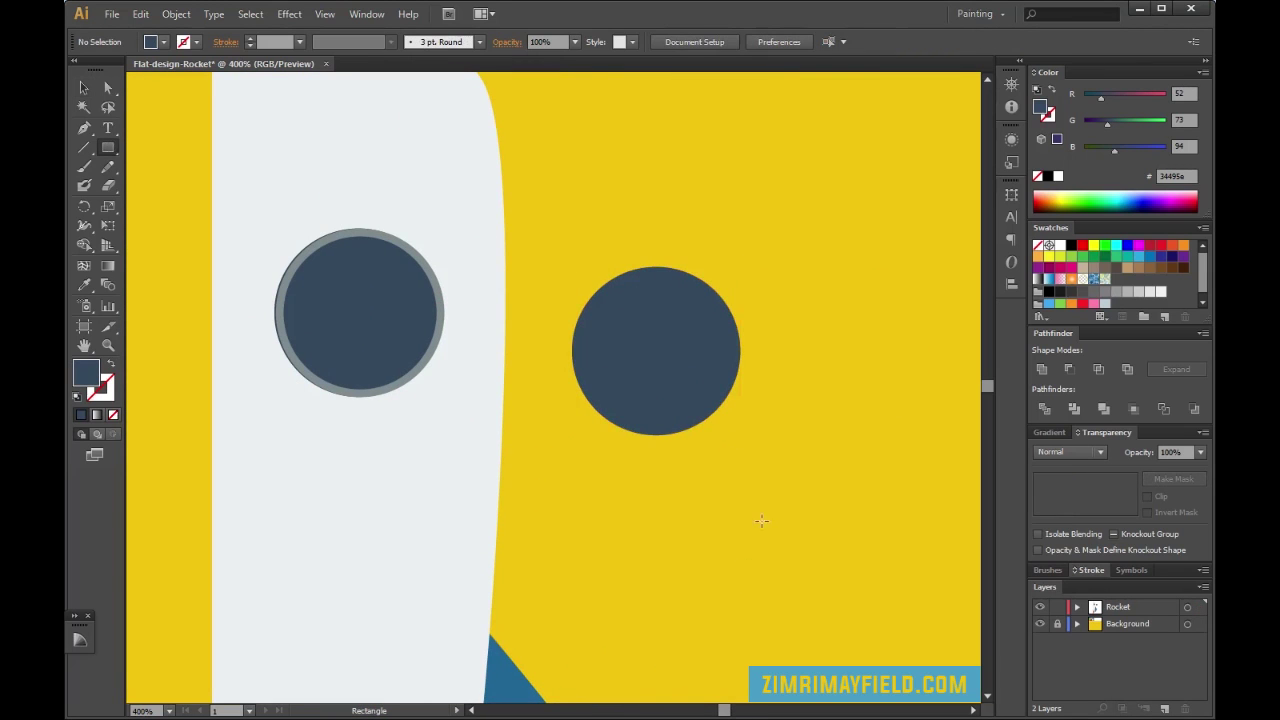
{"action": "left_click_drag", "start_coordinate": [622, 558], "coordinate": [557, 184]}
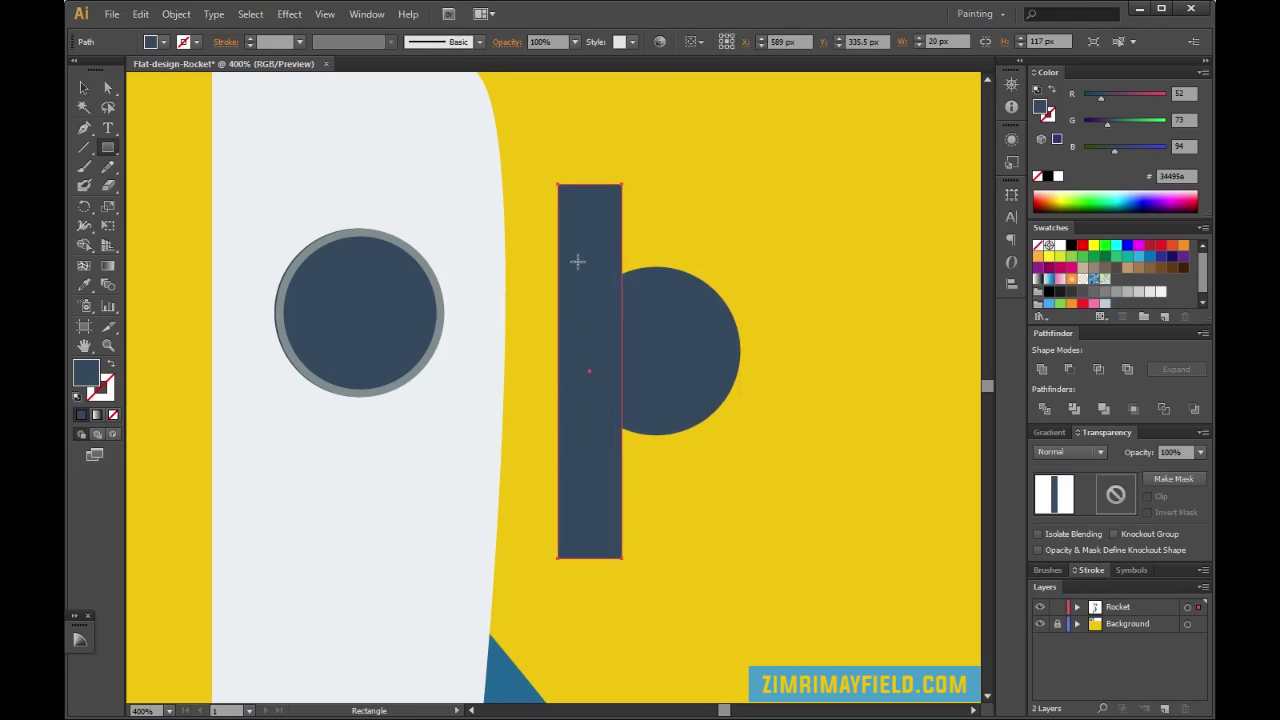
{"action": "key", "text": "ctrl+z"}
{"action": "left_click_drag", "start_coordinate": [769, 574], "coordinate": [620, 205]}
{"action": "key", "text": "v"}
{"action": "left_click", "coordinate": [603, 352], "text": "shift"}
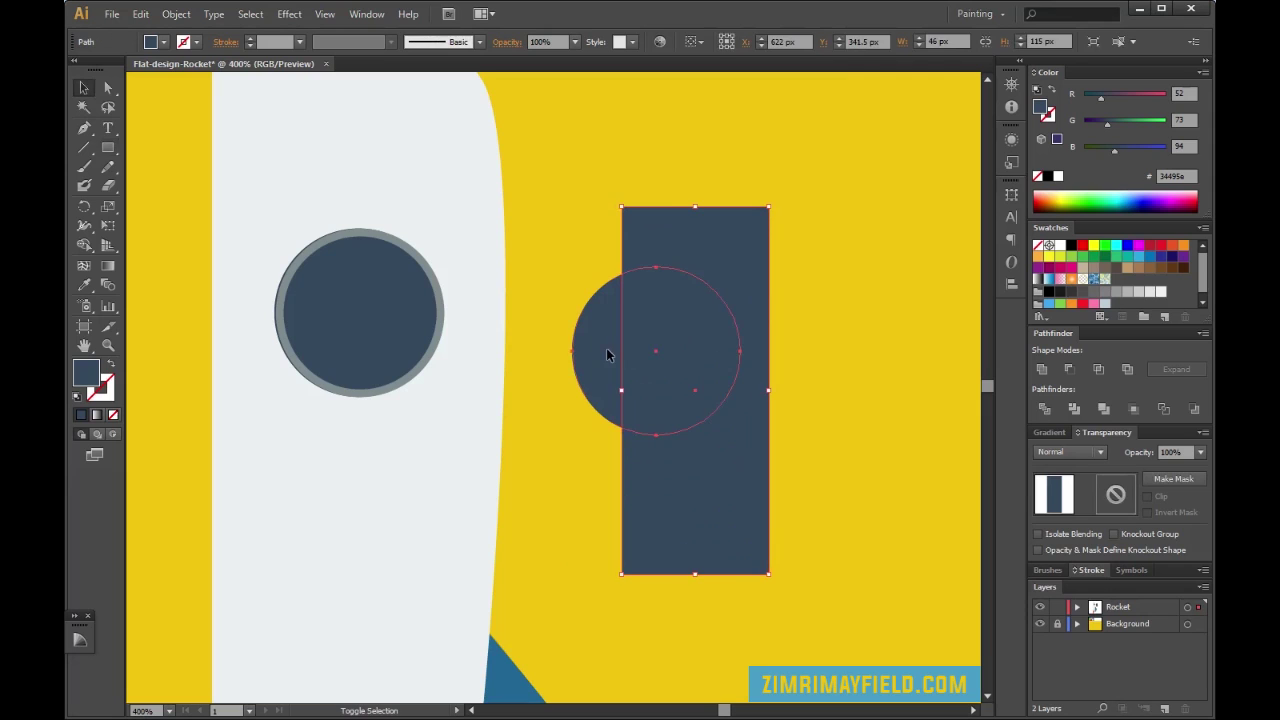
{"action": "left_click", "coordinate": [1068, 369]}
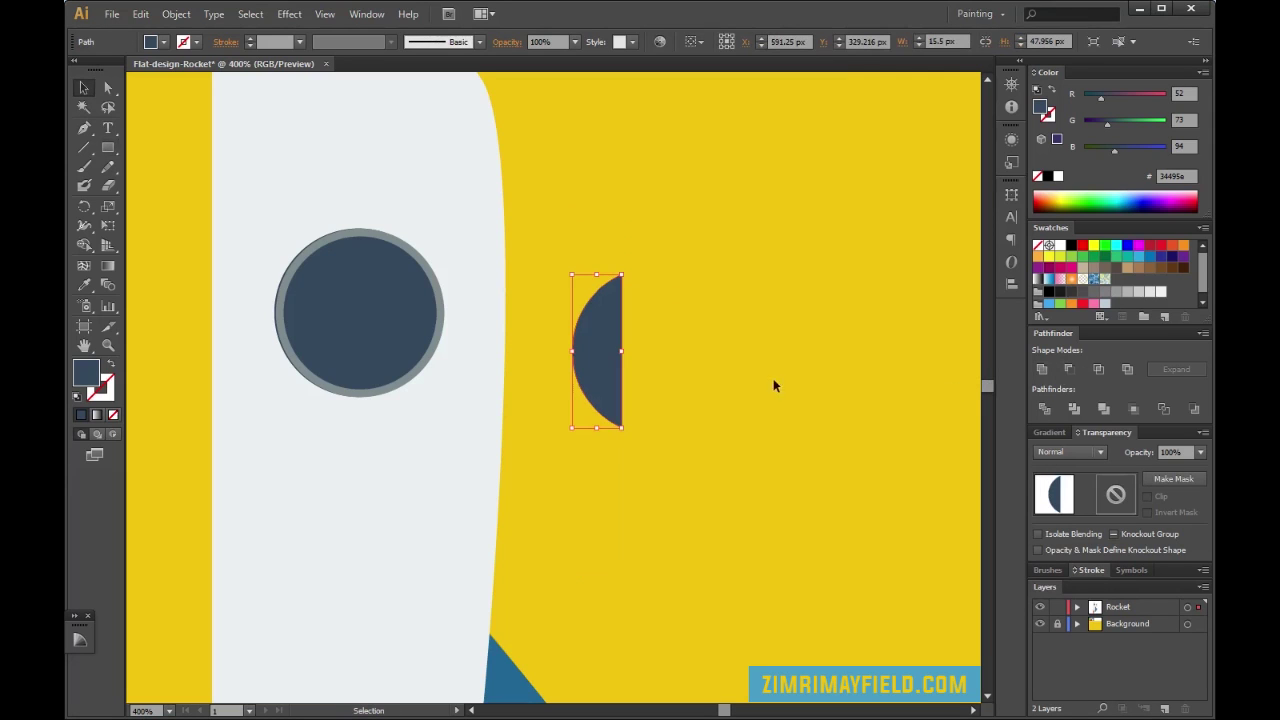
Scale the circle segment down to about 13.5 × 41.8 px and place it along the left inner edge of the rocket's window
{"action": "left_click_drag", "start_coordinate": [603, 347], "coordinate": [658, 330]}
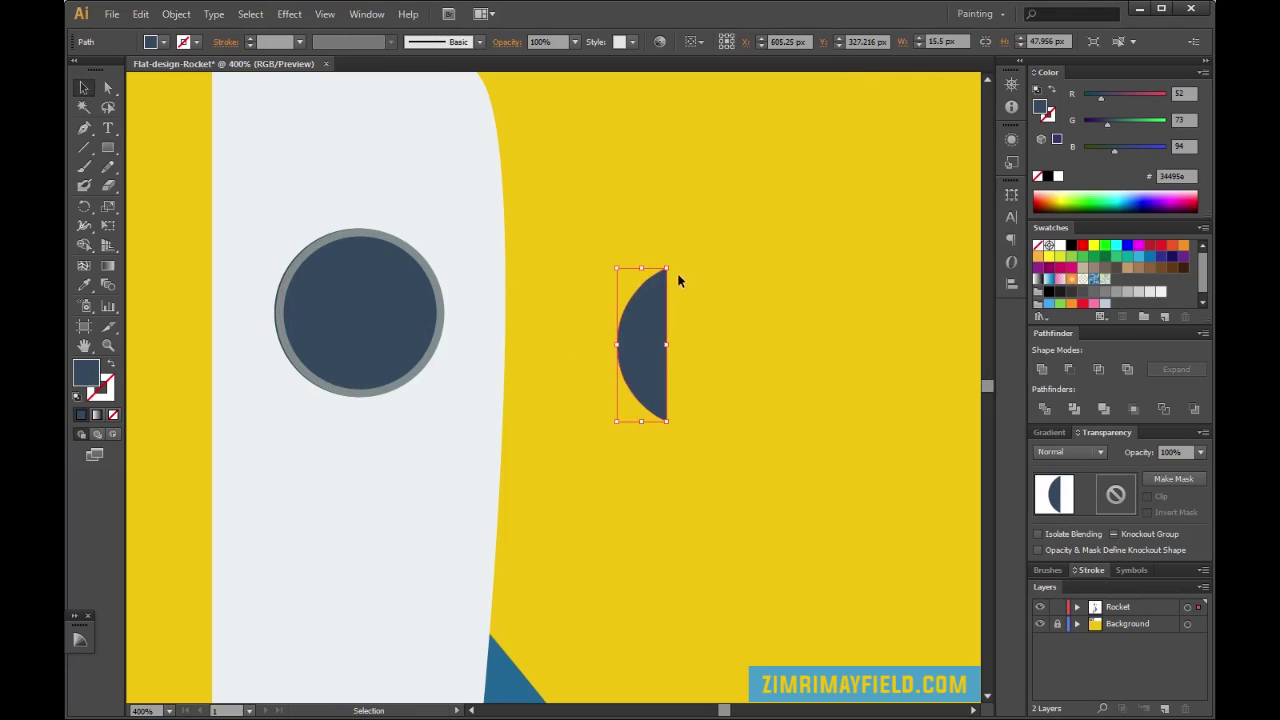
{"action": "left_click_drag", "start_coordinate": [666, 271], "coordinate": [660, 284]}
{"action": "left_click_drag", "start_coordinate": [647, 335], "coordinate": [315, 288]}
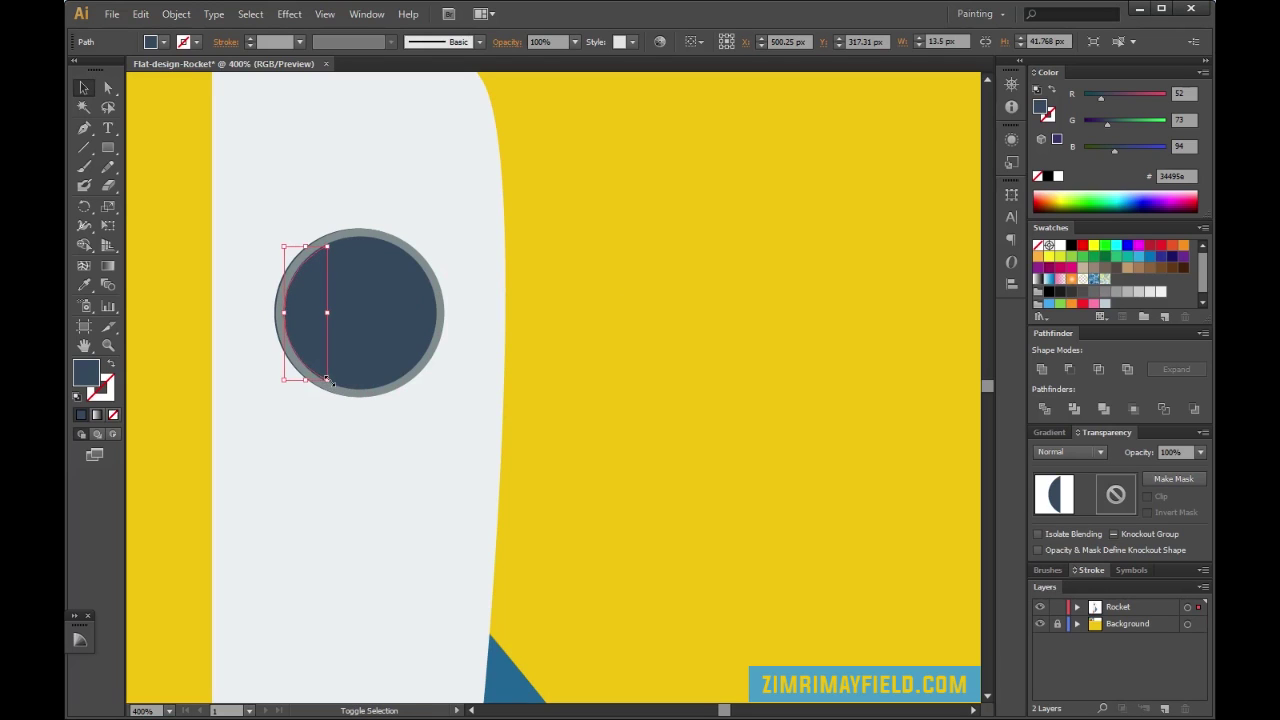
{"action": "left_click", "coordinate": [618, 343]}
{"action": "left_click", "coordinate": [285, 316]}
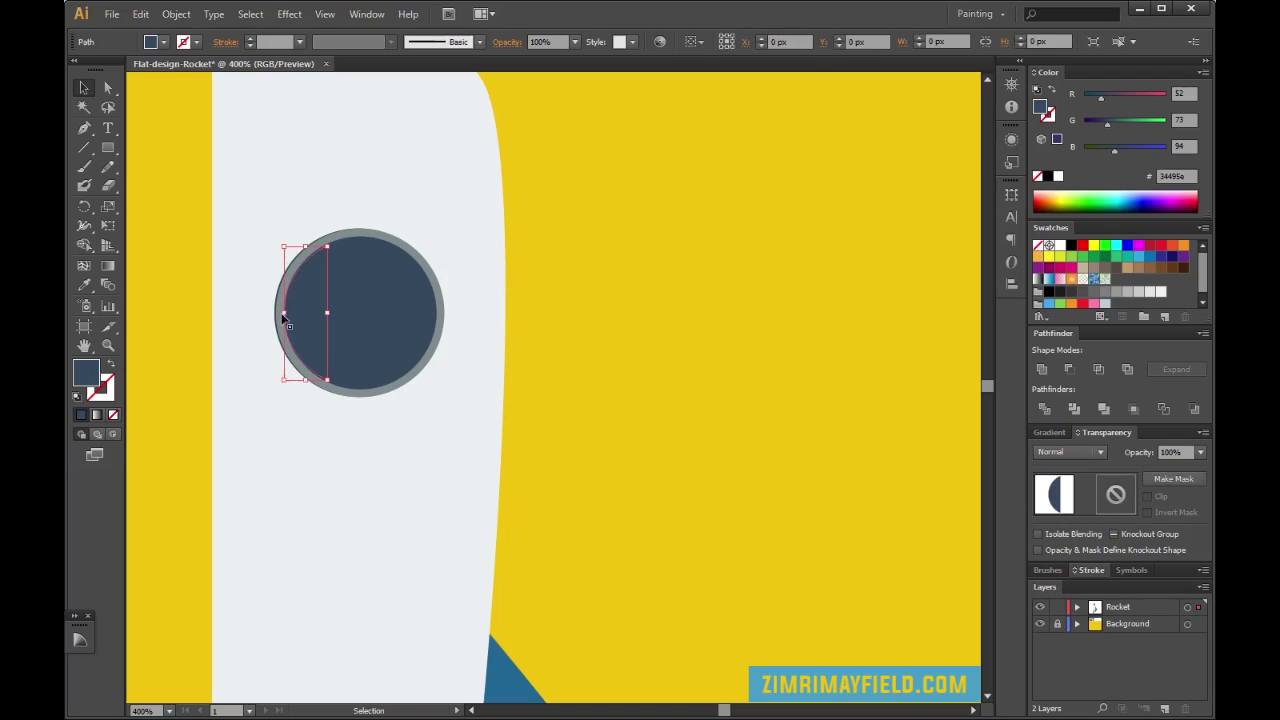
Enlarge the window's grey ring slightly so it covers the outer edge of the dark blue circle
{"action": "left_click", "coordinate": [351, 243]}
{"action": "left_click_drag", "start_coordinate": [275, 230], "coordinate": [272, 225]}
{"action": "left_click", "coordinate": [556, 339]}
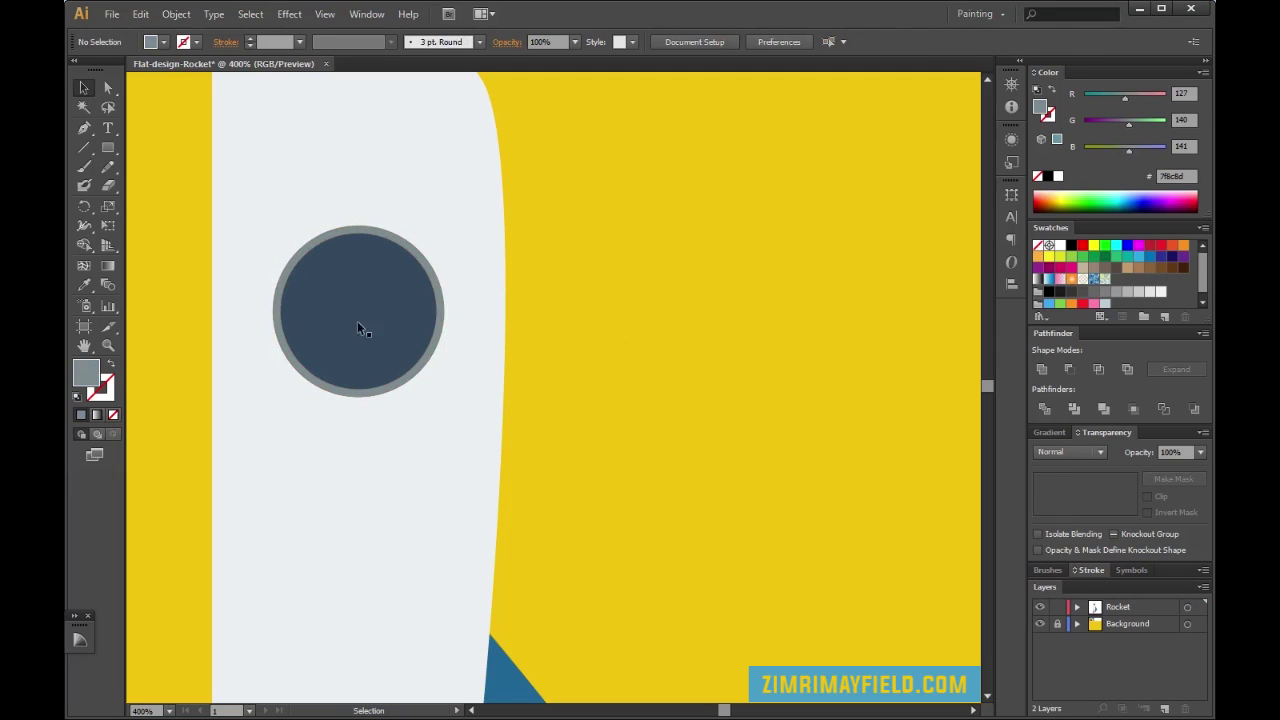
Enlarge the circle segment to about 14.4 × 44.6 px so it fits against the grey ring's inner edge
{"action": "left_click", "coordinate": [311, 290]}
{"action": "left_click", "coordinate": [283, 243], "text": "shift"}
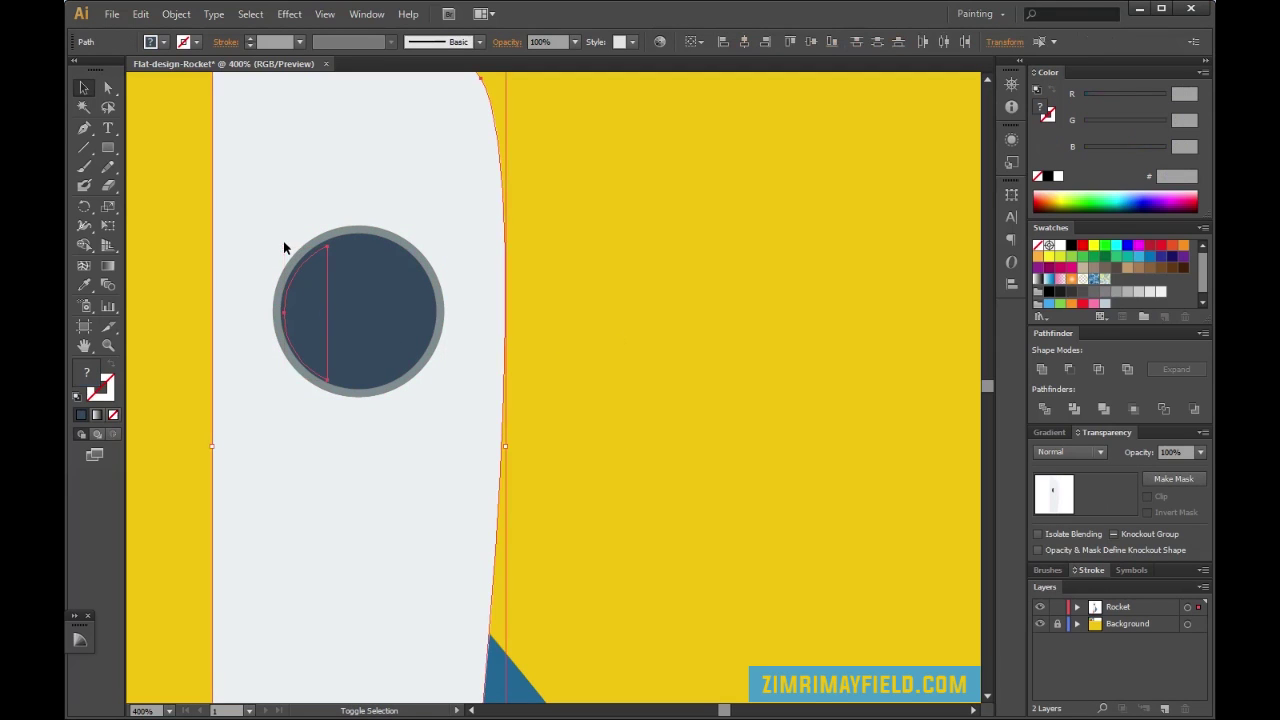
{"action": "left_click", "coordinate": [501, 350], "text": "shift"}
{"action": "left_click_drag", "start_coordinate": [281, 245], "coordinate": [278, 240]}
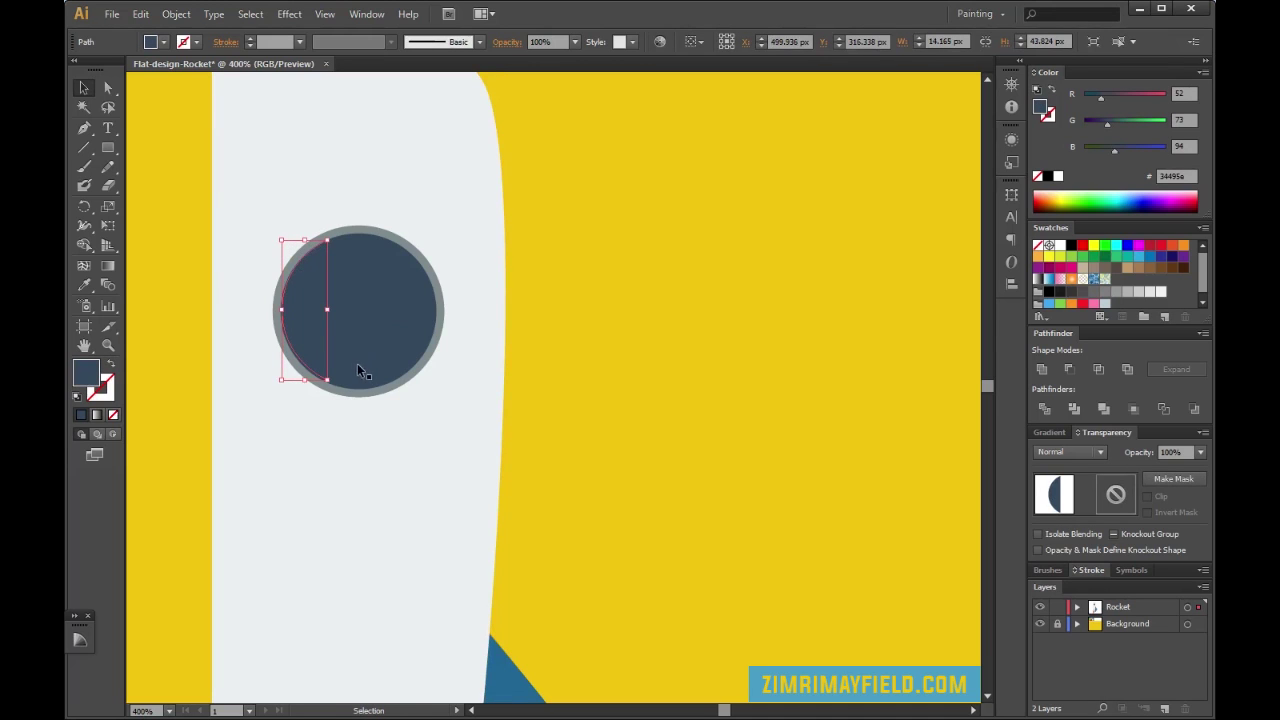
{"action": "left_click_drag", "start_coordinate": [327, 381], "coordinate": [329, 383]}
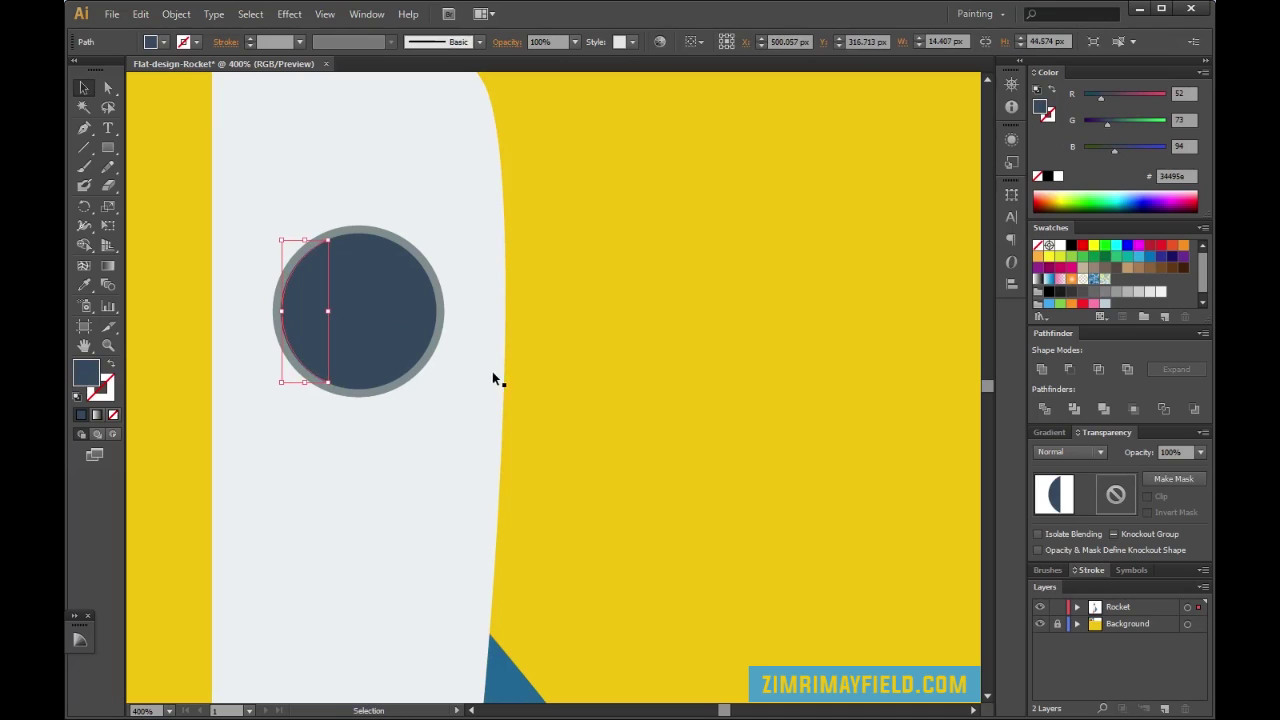
{"action": "left_click", "coordinate": [600, 363]}
Fill the circle segment with white and set its opacity to 20% to make a glass highlight
{"action": "left_click", "coordinate": [301, 306]}
{"action": "left_click", "coordinate": [1059, 245]}
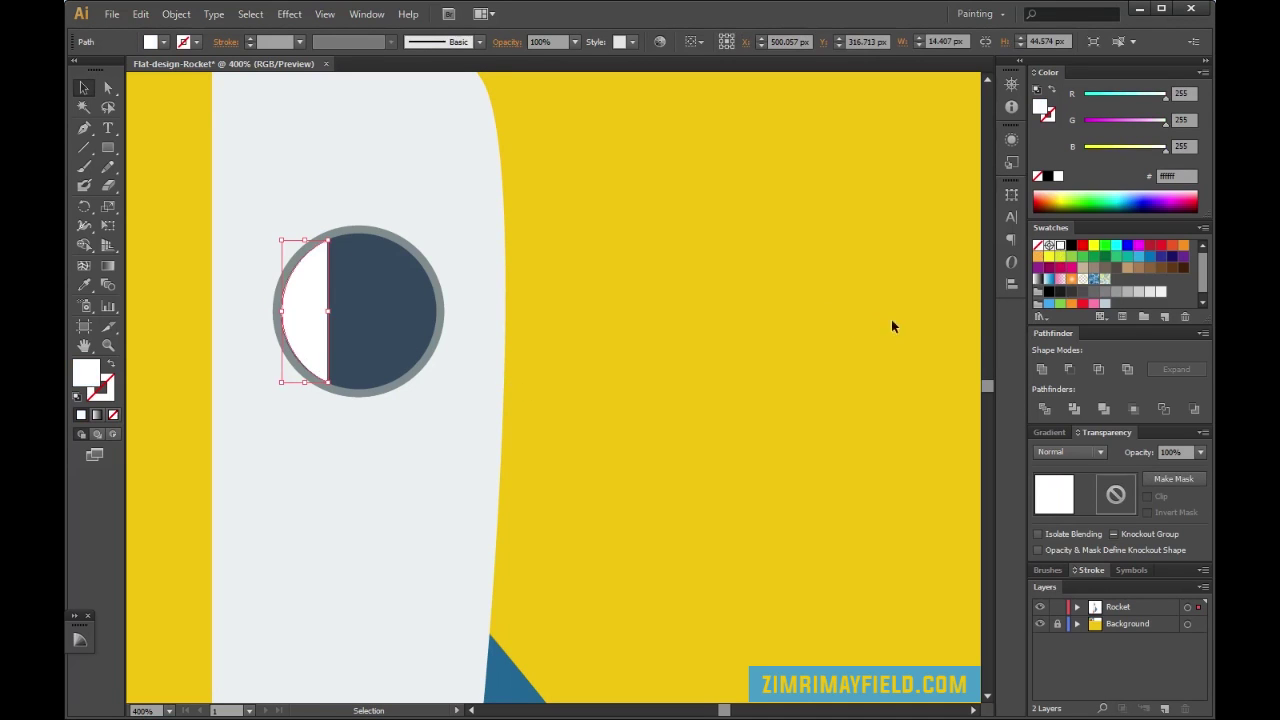
{"action": "left_click", "coordinate": [1200, 451]}
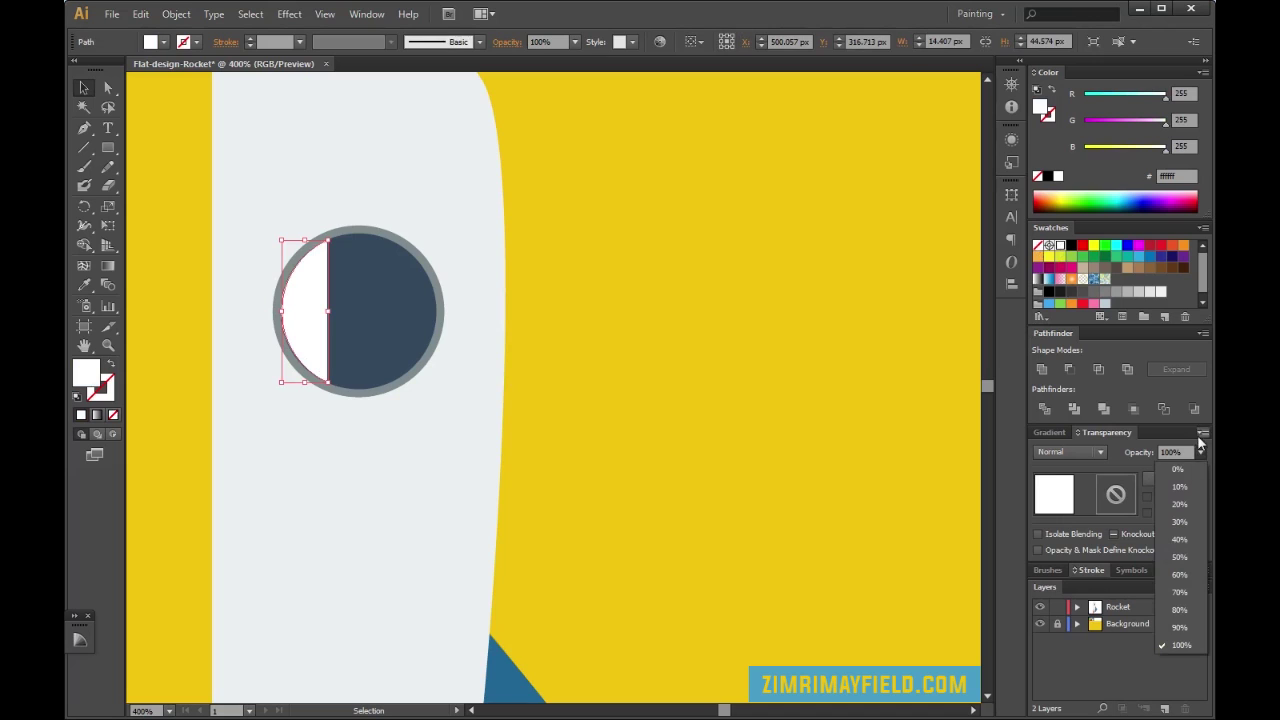
{"action": "left_click", "coordinate": [1181, 504]}
{"action": "left_click", "coordinate": [660, 328]}
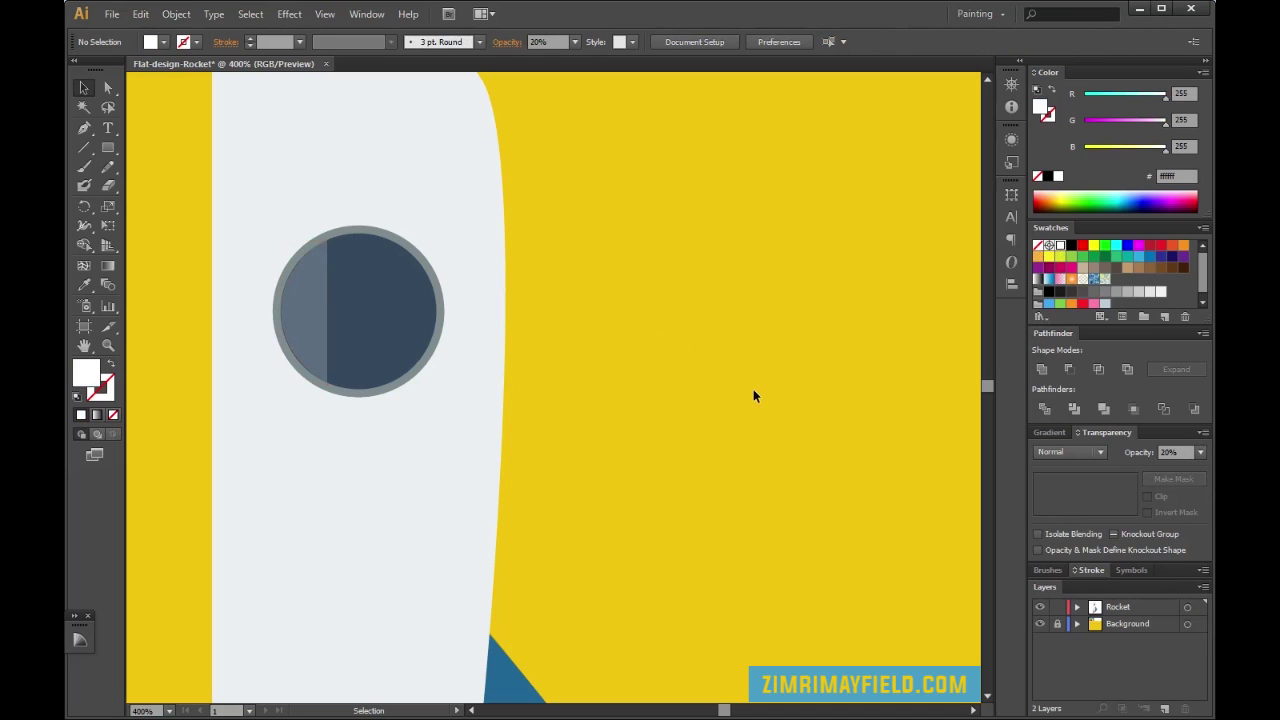
Convert the upper corner anchor of the window highlight into a smooth point with curve handles
{"action": "key", "text": "ctrl+minus"}
{"action": "key", "text": "ctrl+minus"}
{"action": "key", "text": "ctrl+minus"}
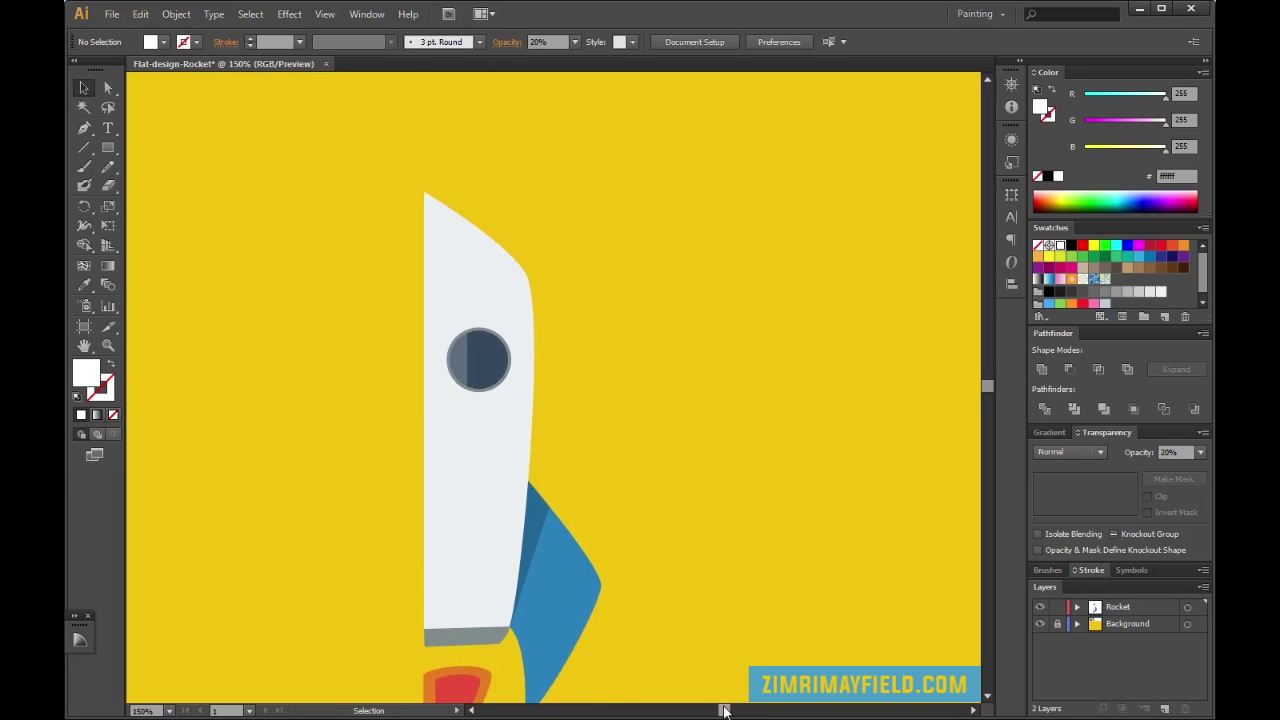
{"action": "left_click_drag", "start_coordinate": [725, 710], "coordinate": [723, 710]}
{"action": "key", "text": "ctrl+plus"}
{"action": "key", "text": "ctrl+plus"}
{"action": "key", "text": "ctrl+plus"}
{"action": "key", "text": "ctrl+plus"}
{"action": "key", "text": "ctrl+plus"}
{"action": "key", "text": "ctrl+plus"}
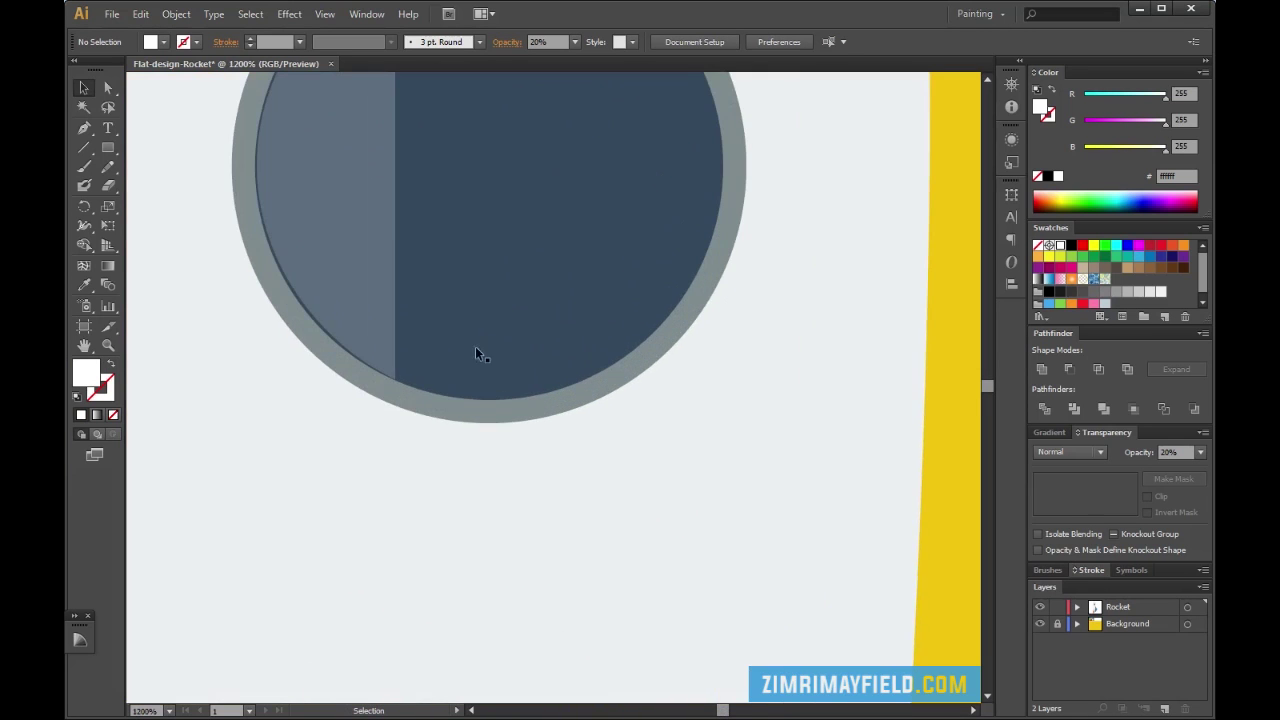
{"action": "left_click", "coordinate": [380, 221]}
{"action": "scroll", "coordinate": [442, 332], "scroll_direction": "up", "scroll_amount": 2}
{"action": "key", "text": "a"}
{"action": "scroll", "coordinate": [443, 354], "scroll_direction": "up", "scroll_amount": 2}
{"action": "scroll", "coordinate": [443, 365], "scroll_direction": "up", "scroll_amount": 4}
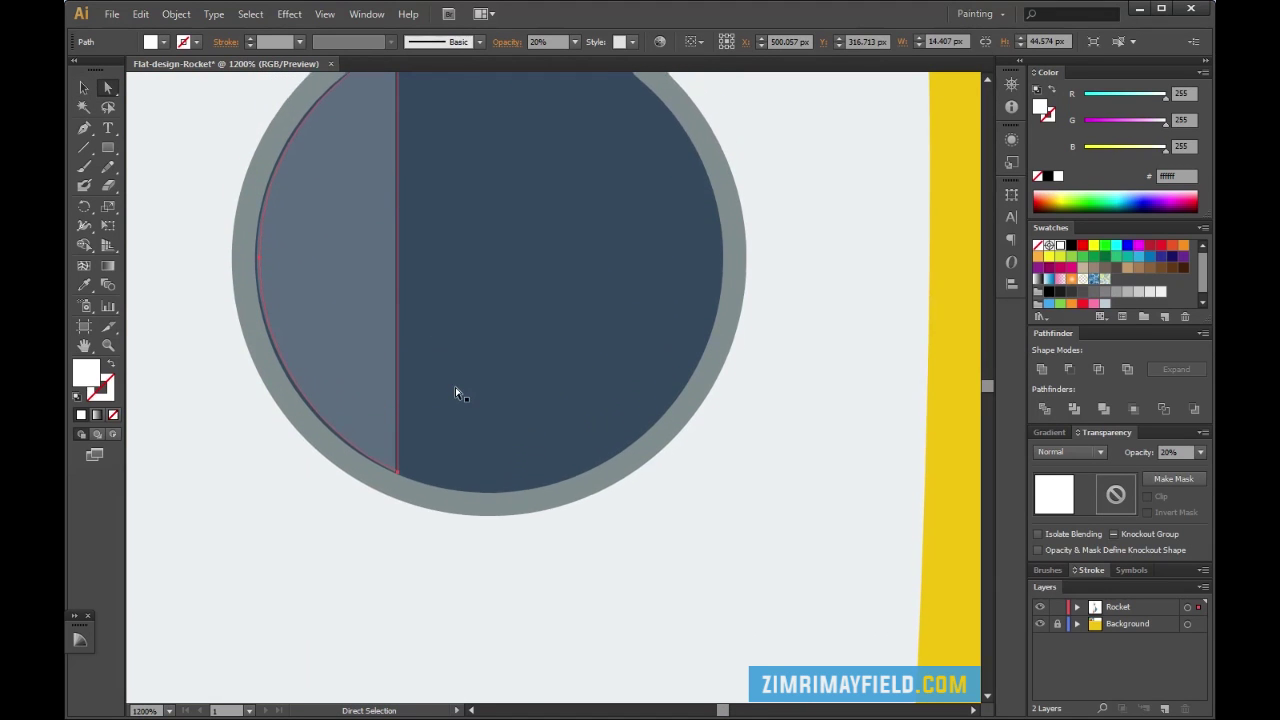
{"action": "scroll", "coordinate": [455, 393], "scroll_direction": "up", "scroll_amount": 3}
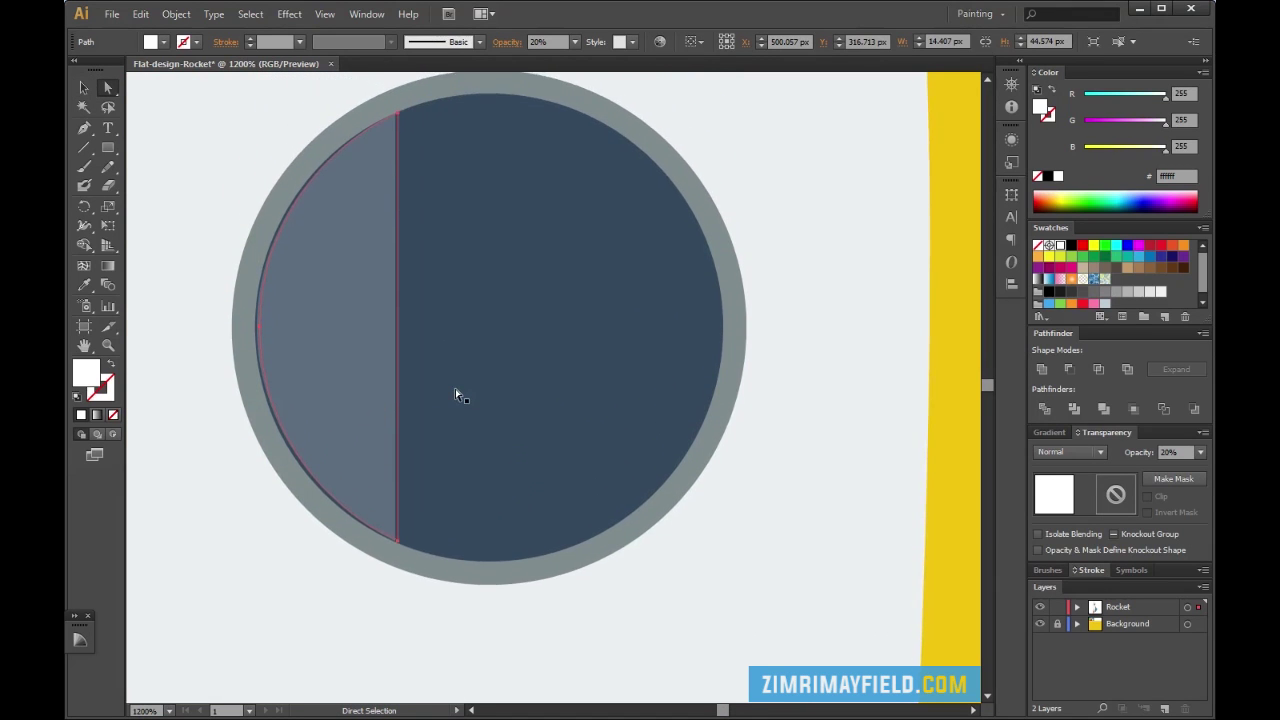
{"action": "key", "text": "p"}
{"action": "key", "text": "alt"}
{"action": "left_click", "coordinate": [398, 142], "text": "alt"}
{"action": "left_click_drag", "start_coordinate": [390, 121], "coordinate": [360, 122]}
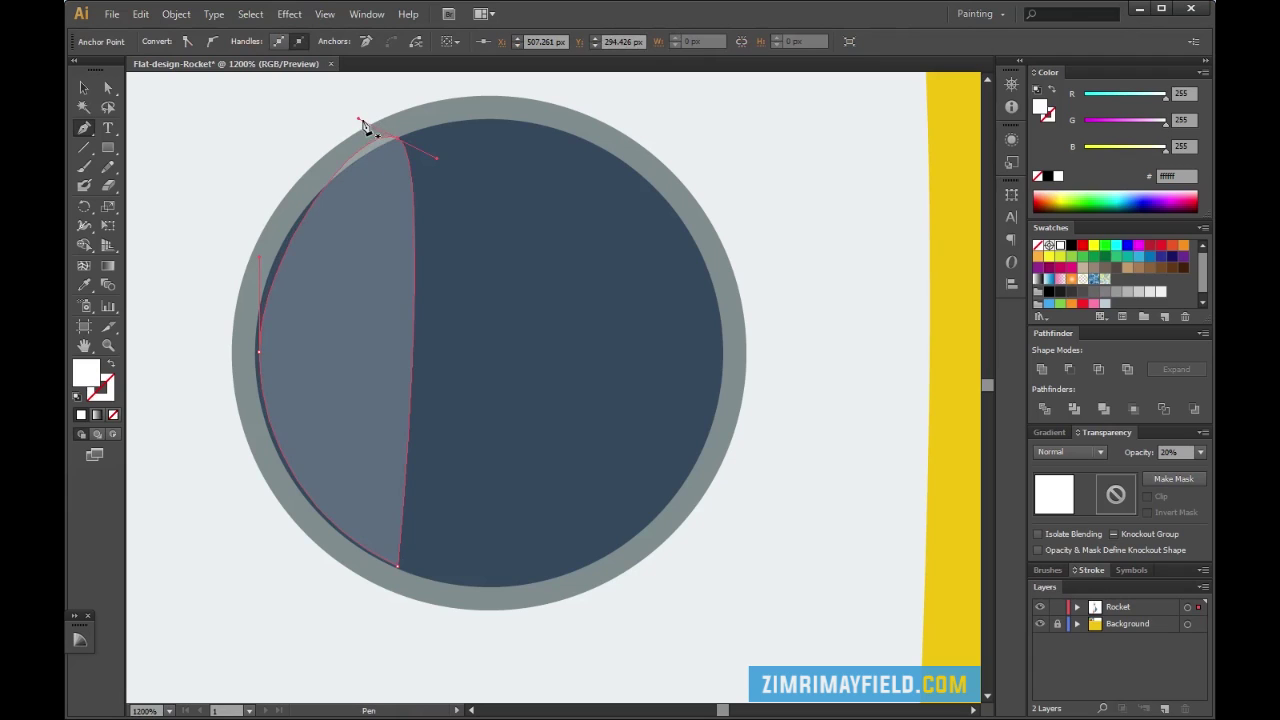
Adjust the highlight's upper-left curve handles to follow the grey ring's inner edge, and undo the accidental distortion of the ring
{"action": "key", "text": "a"}
{"action": "left_click_drag", "start_coordinate": [361, 120], "coordinate": [311, 167]}
{"action": "mouse_move", "coordinate": [438, 130]}
{"action": "left_mouse_down"}
{"action": "mouse_move", "coordinate": [431, 146]}
{"action": "mouse_move", "coordinate": [445, 136]}
{"action": "left_mouse_up"}
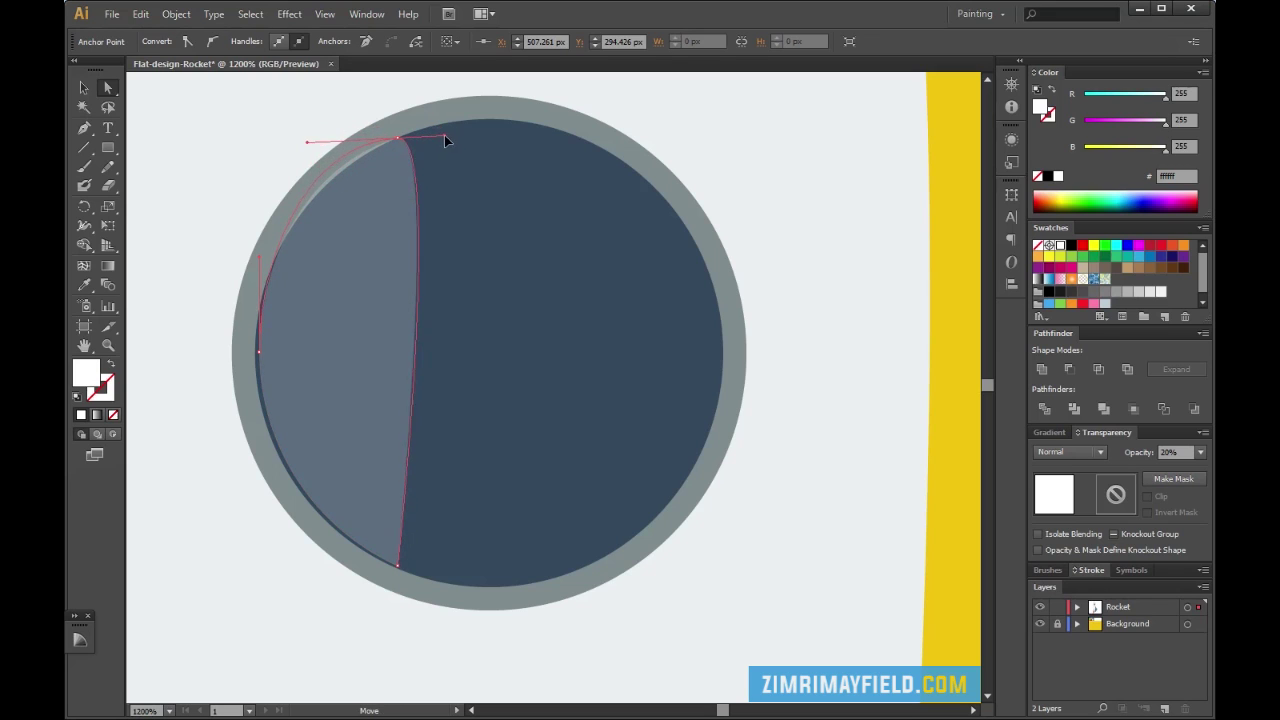
{"action": "left_click_drag", "start_coordinate": [309, 148], "coordinate": [363, 146]}
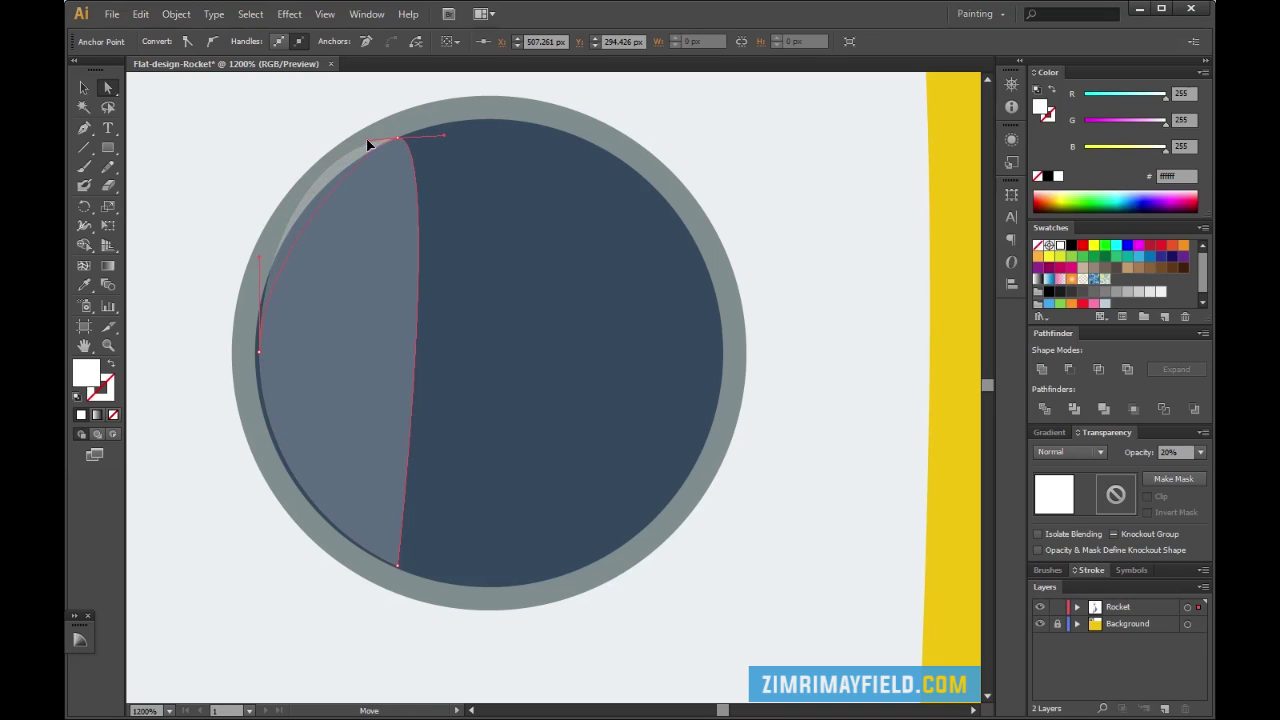
{"action": "left_click_drag", "start_coordinate": [356, 151], "coordinate": [364, 147]}
{"action": "left_click_drag", "start_coordinate": [258, 253], "coordinate": [254, 222]}
{"action": "left_click_drag", "start_coordinate": [441, 125], "coordinate": [426, 130]}
{"action": "key", "text": "ctrl+z"}
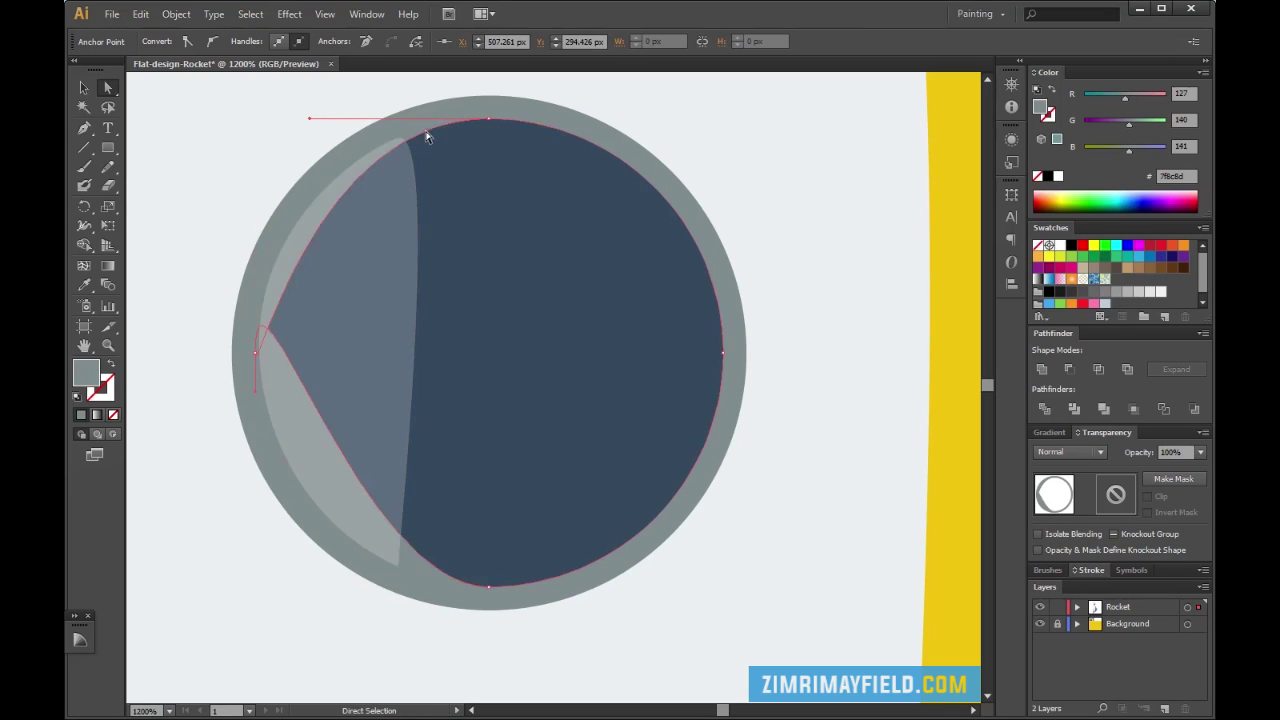
Retract the right-hand handle of the highlight's upper anchor to straighten the highlight's right edge
{"action": "key", "text": "v"}
{"action": "left_click", "coordinate": [398, 214]}
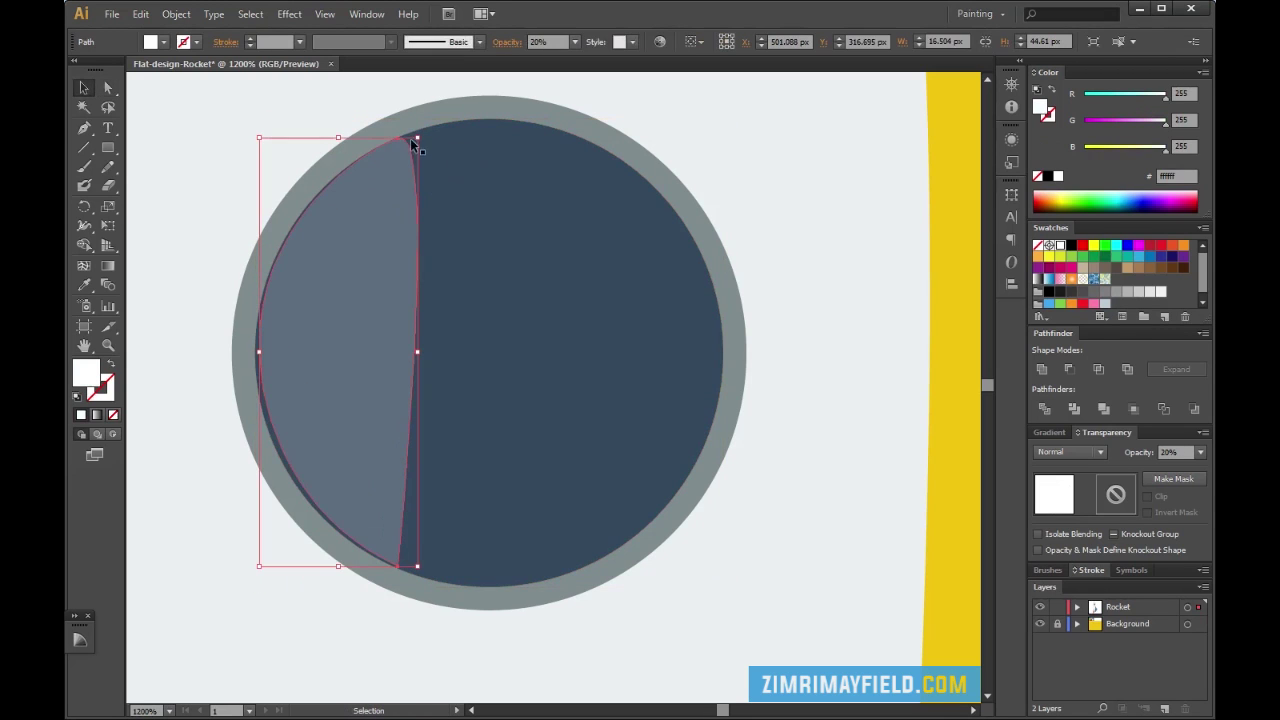
{"action": "key", "text": "a"}
{"action": "left_click", "coordinate": [403, 137]}
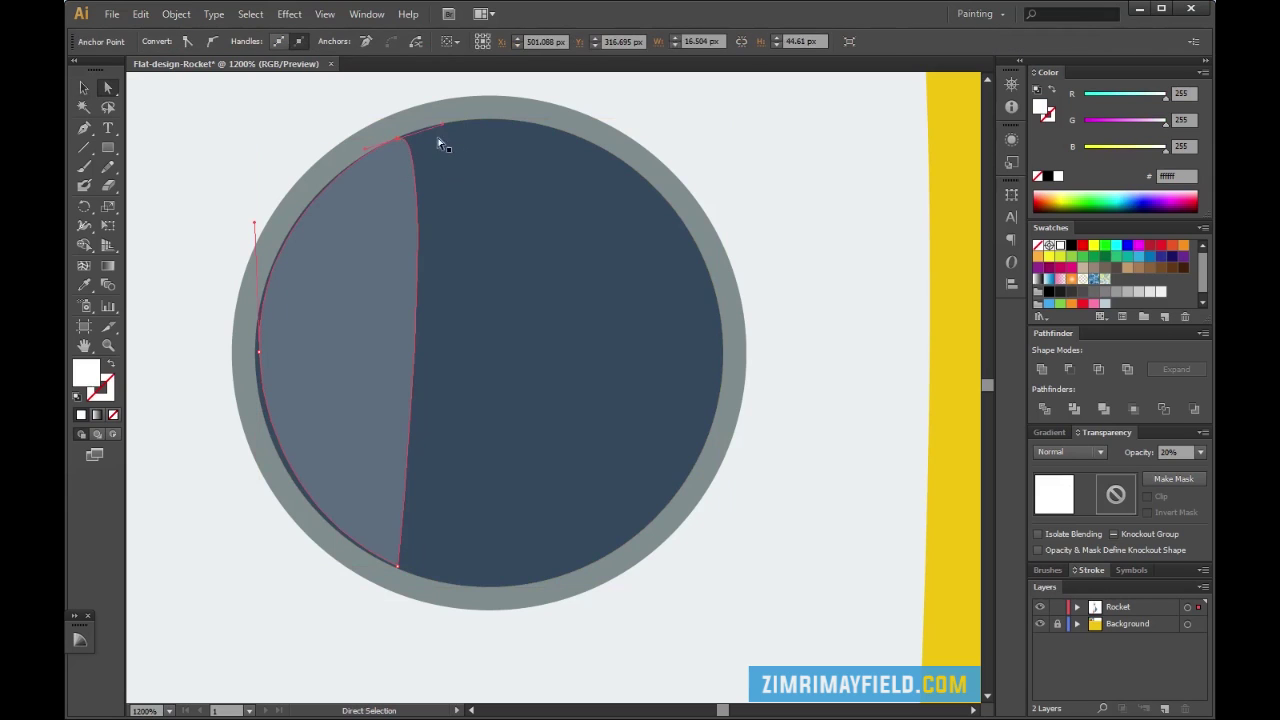
{"action": "left_click_drag", "start_coordinate": [443, 130], "coordinate": [398, 138]}
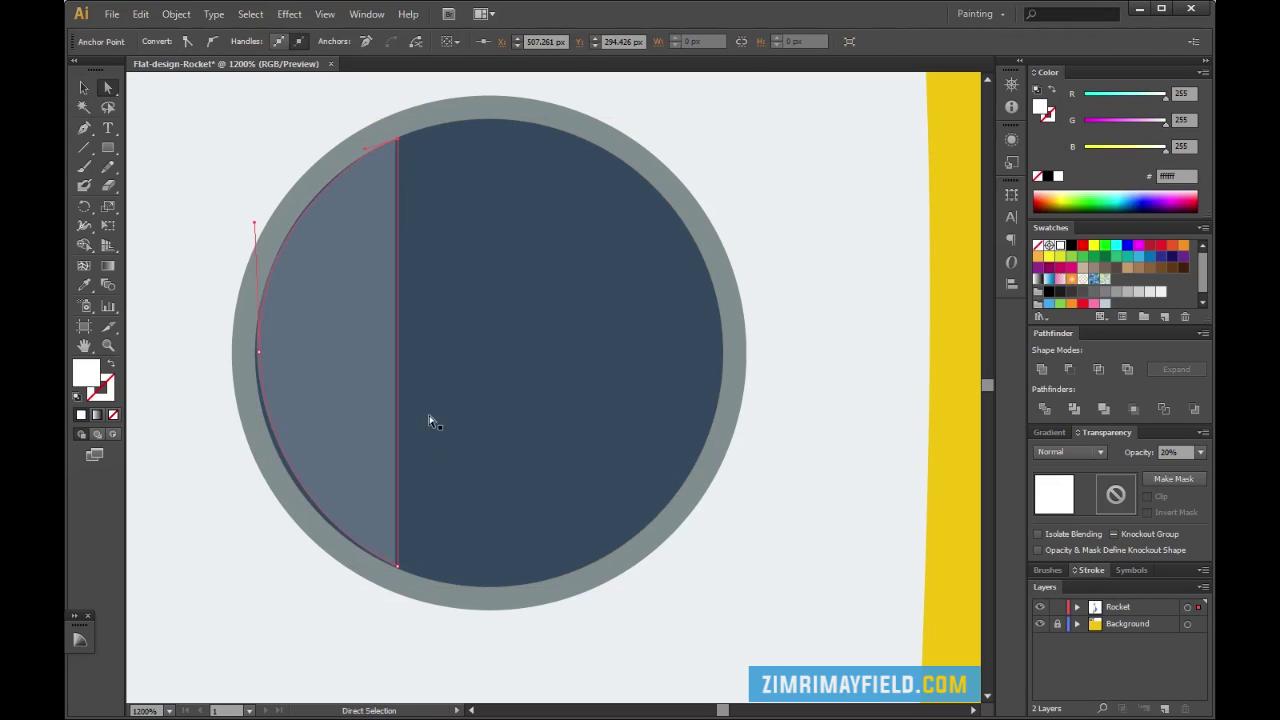
Add a smooth anchor point midway along the highlight's straight right edge and shift it left to bow the edge inward
{"action": "key", "text": "p"}
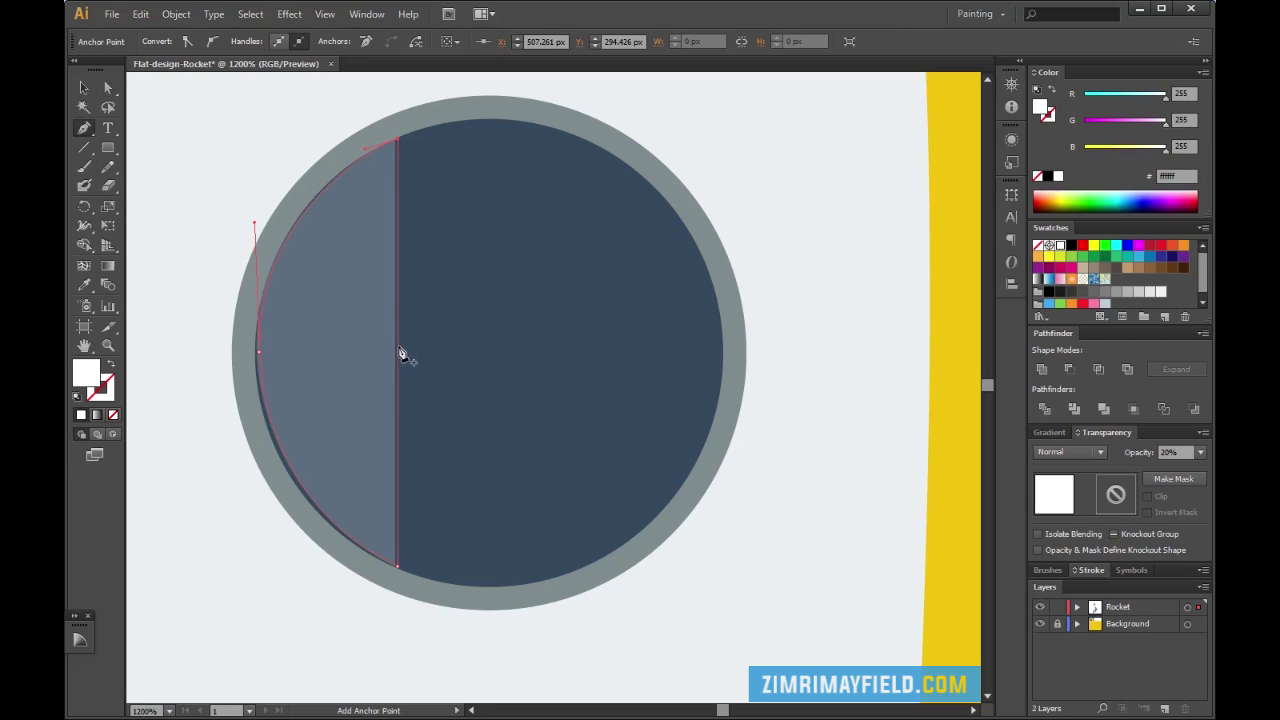
{"action": "left_click", "coordinate": [398, 350]}
{"action": "left_click", "coordinate": [397, 349], "text": "alt"}
{"action": "left_click", "coordinate": [791, 390]}
{"action": "left_click_drag", "start_coordinate": [398, 349], "coordinate": [374, 226]}
{"action": "key", "text": "a"}
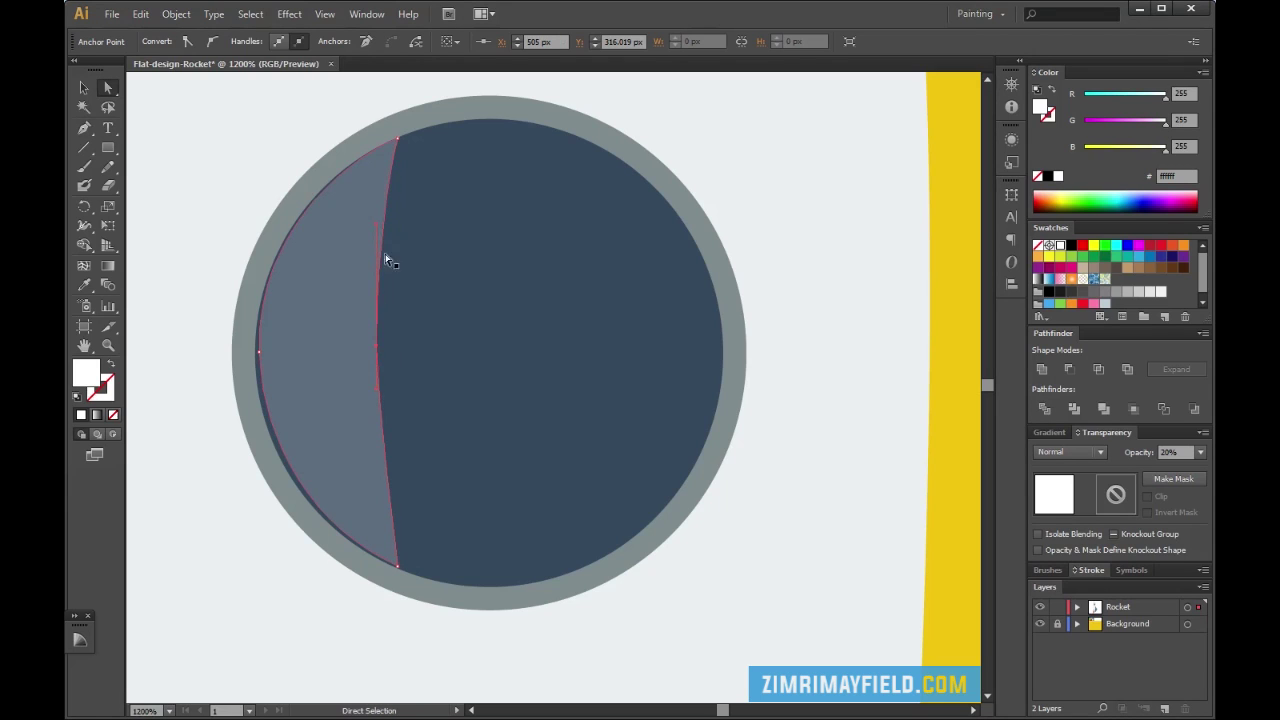
{"action": "left_click_drag", "start_coordinate": [378, 393], "coordinate": [375, 394]}
{"action": "left_click_drag", "start_coordinate": [384, 452], "coordinate": [388, 462]}
{"action": "left_click_drag", "start_coordinate": [377, 350], "coordinate": [368, 348]}
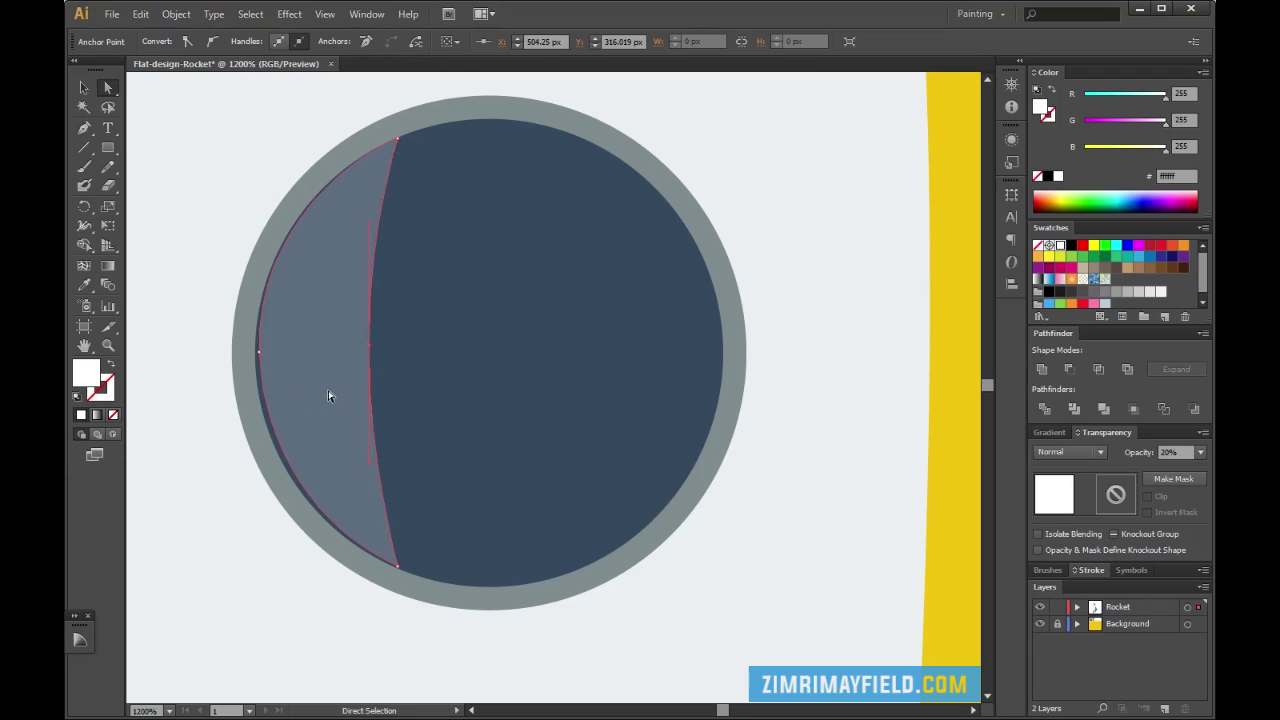
{"action": "left_click", "coordinate": [813, 300]}
{"action": "key", "text": "v"}
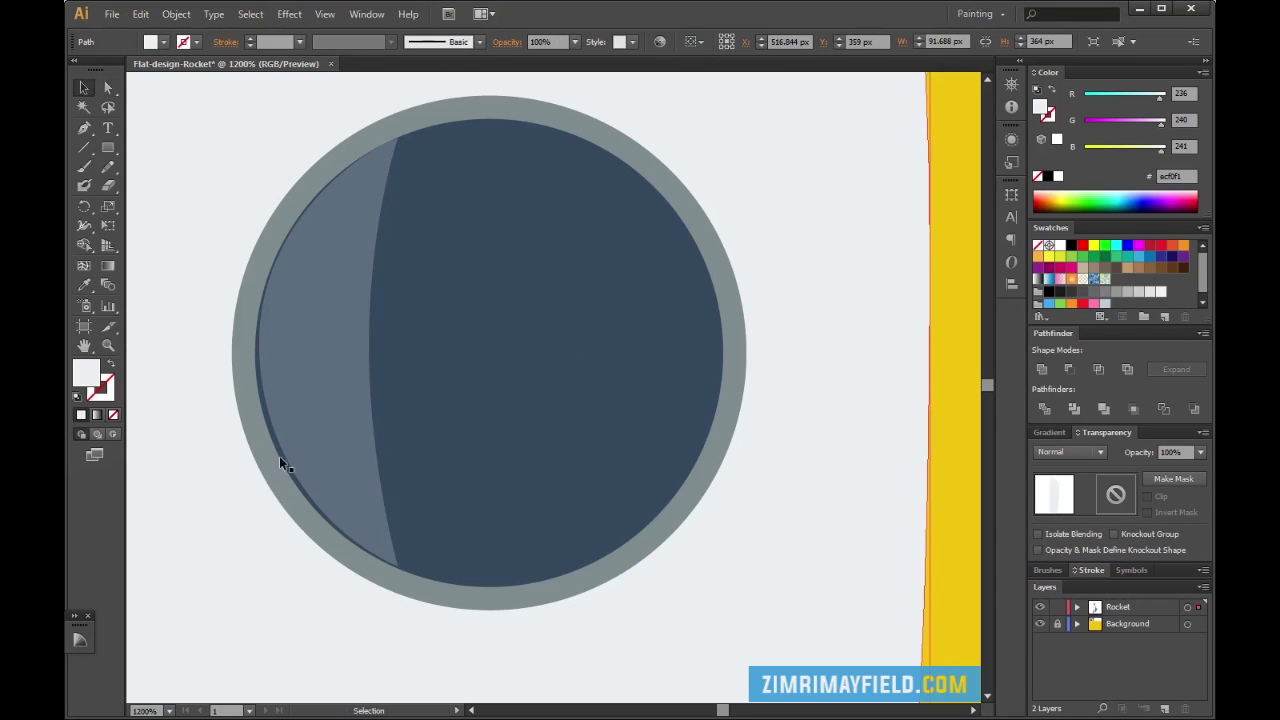
Shift the window highlight slightly left over the grey ring's inner edge and bring the ring to the front
{"action": "left_click", "coordinate": [305, 341]}
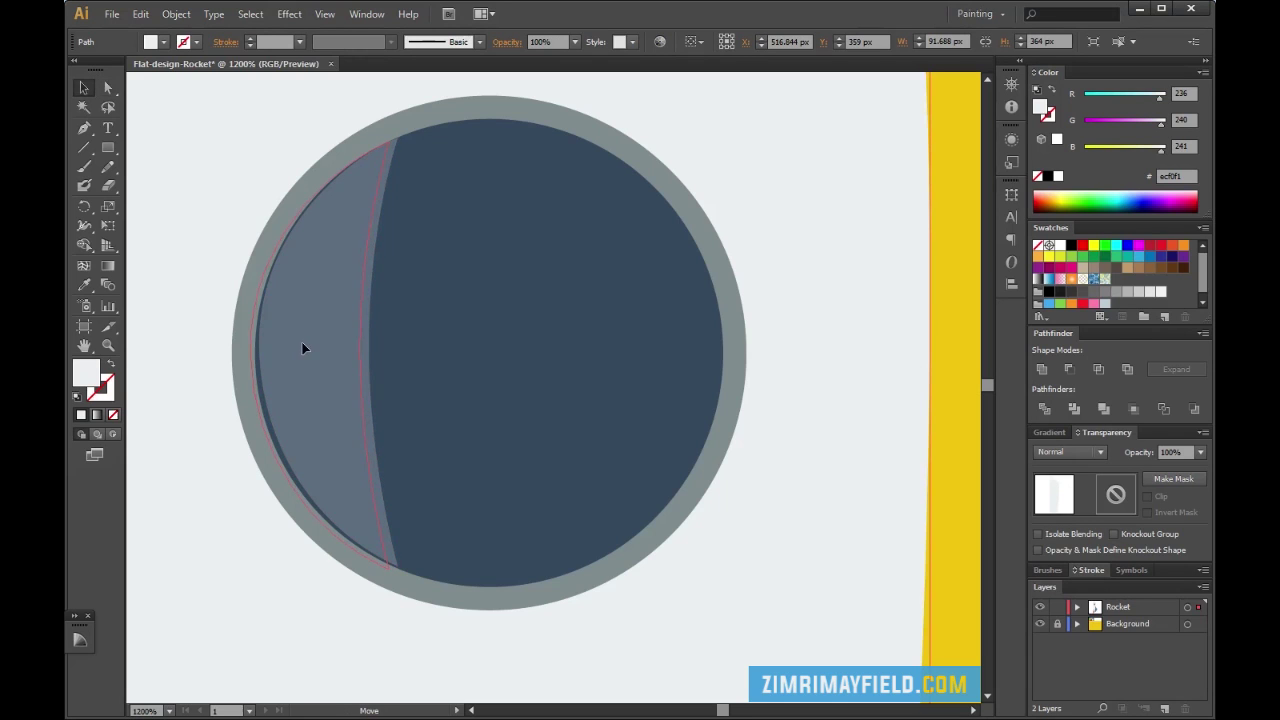
{"action": "left_click", "coordinate": [303, 345]}
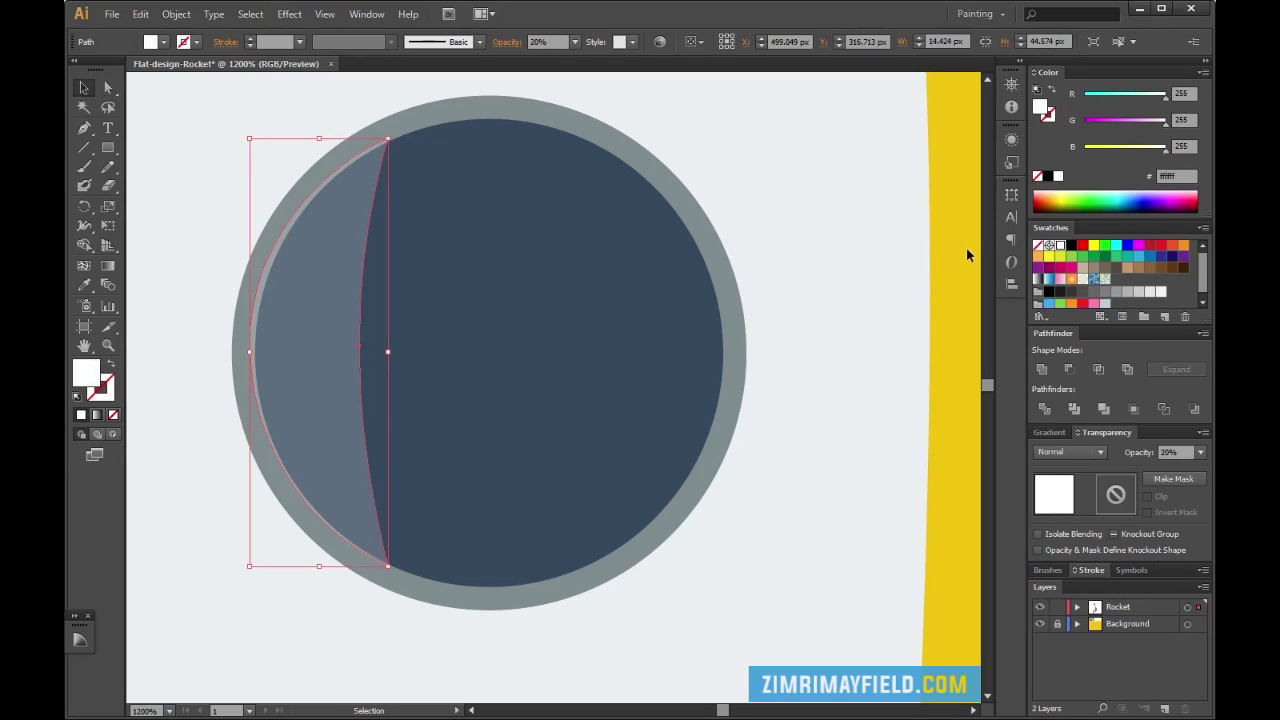
{"action": "left_click", "coordinate": [893, 255]}
{"action": "left_click", "coordinate": [320, 318]}
{"action": "left_click", "coordinate": [646, 172]}
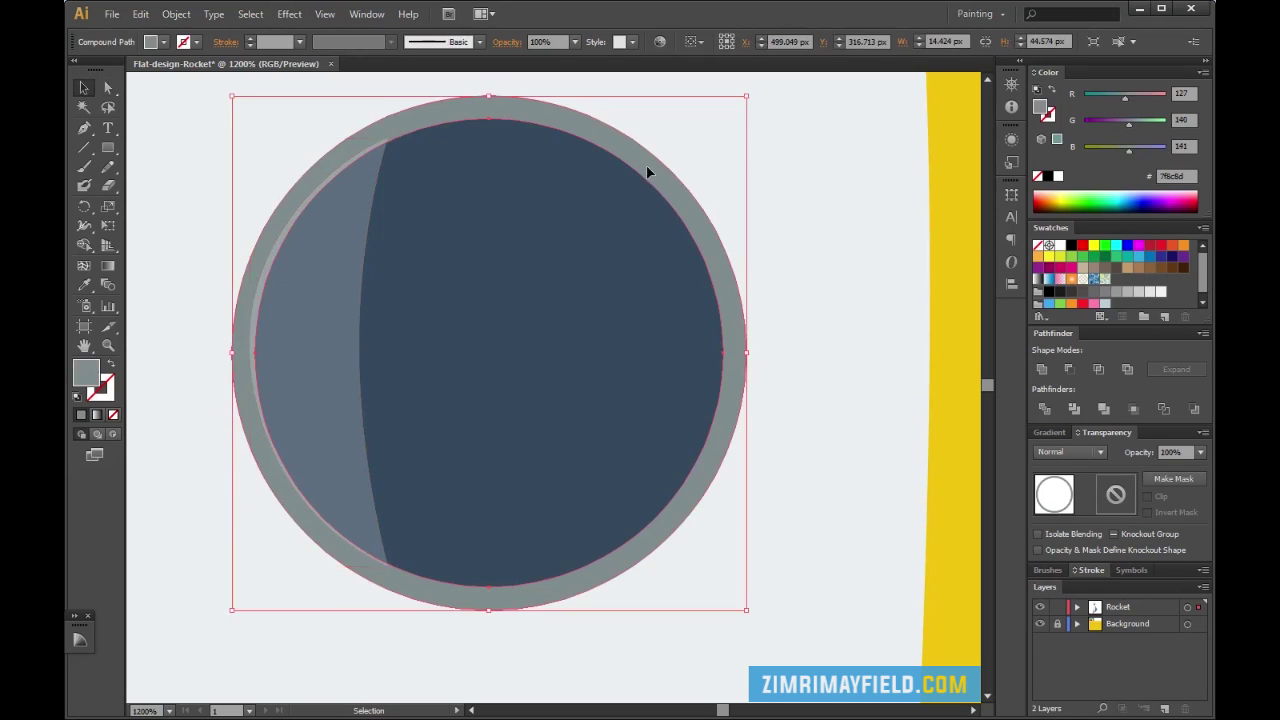
{"action": "key", "text": "ctrl"}
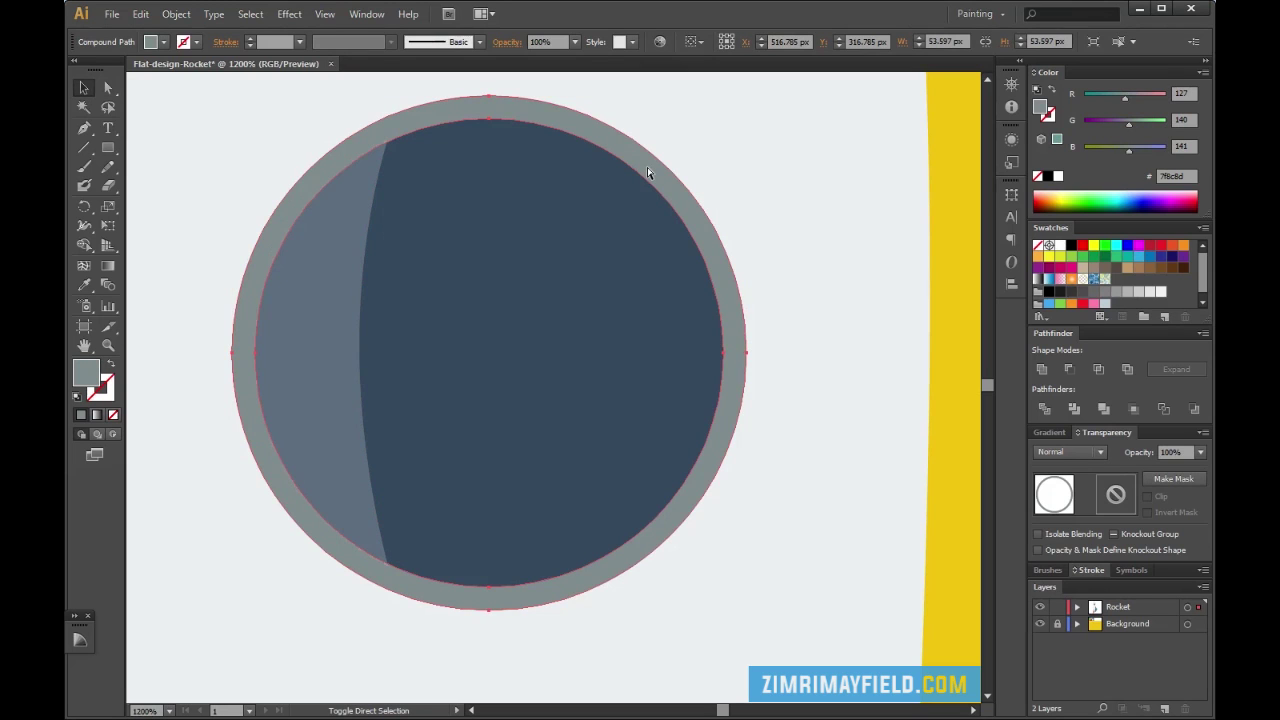
{"action": "left_click", "coordinate": [946, 230]}
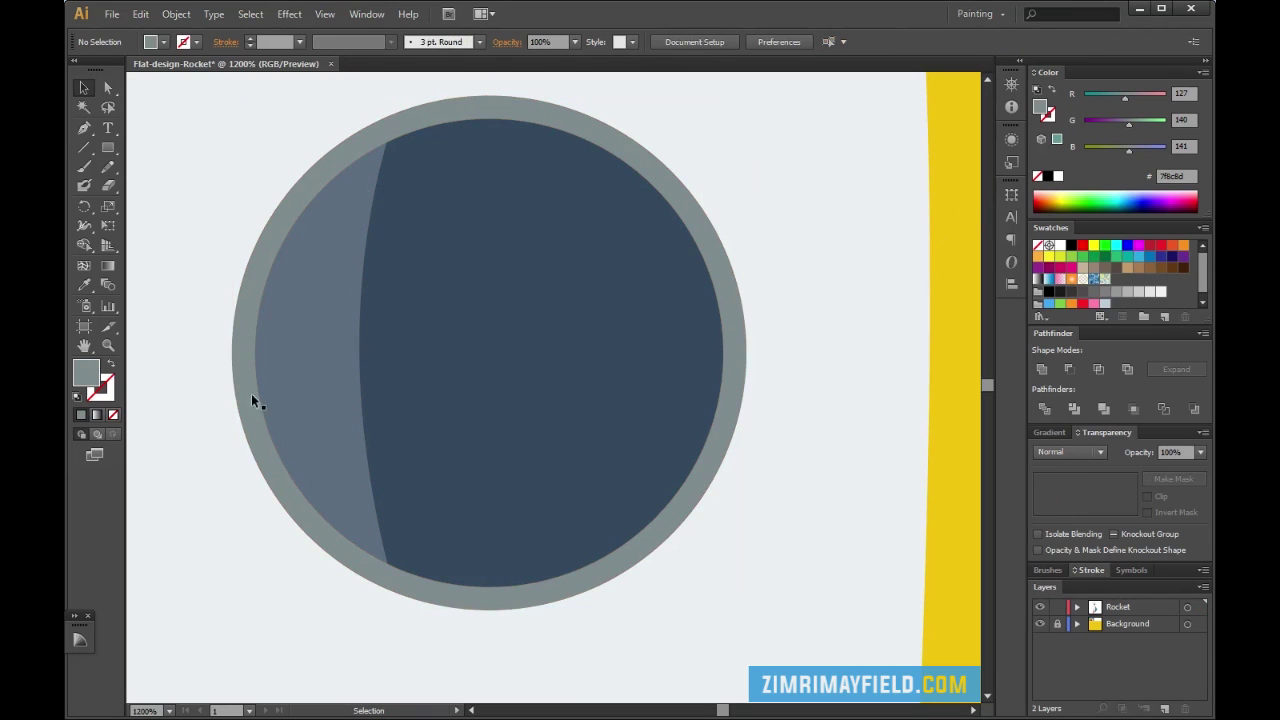
Examine how the window with its highlight looks on the whole half-rocket
{"action": "key", "text": "ctrl+minus"}
{"action": "key", "text": "ctrl+minus"}
{"action": "key", "text": "ctrl+minus"}
{"action": "key", "text": "ctrl+minus"}
{"action": "key", "text": "ctrl+minus"}
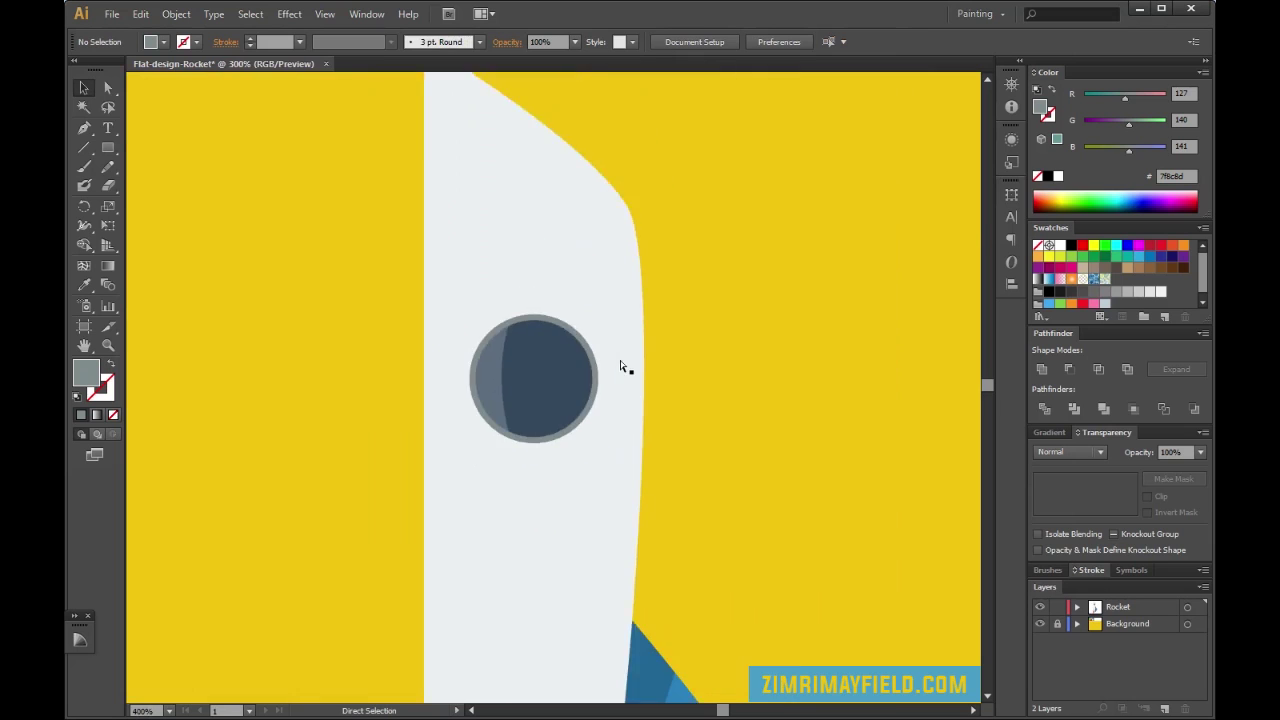
{"action": "scroll", "coordinate": [683, 394], "scroll_direction": "down", "scroll_amount": 2}
{"action": "key", "text": "ctrl+minus"}
{"action": "scroll", "coordinate": [683, 394], "scroll_direction": "up", "scroll_amount": 1}
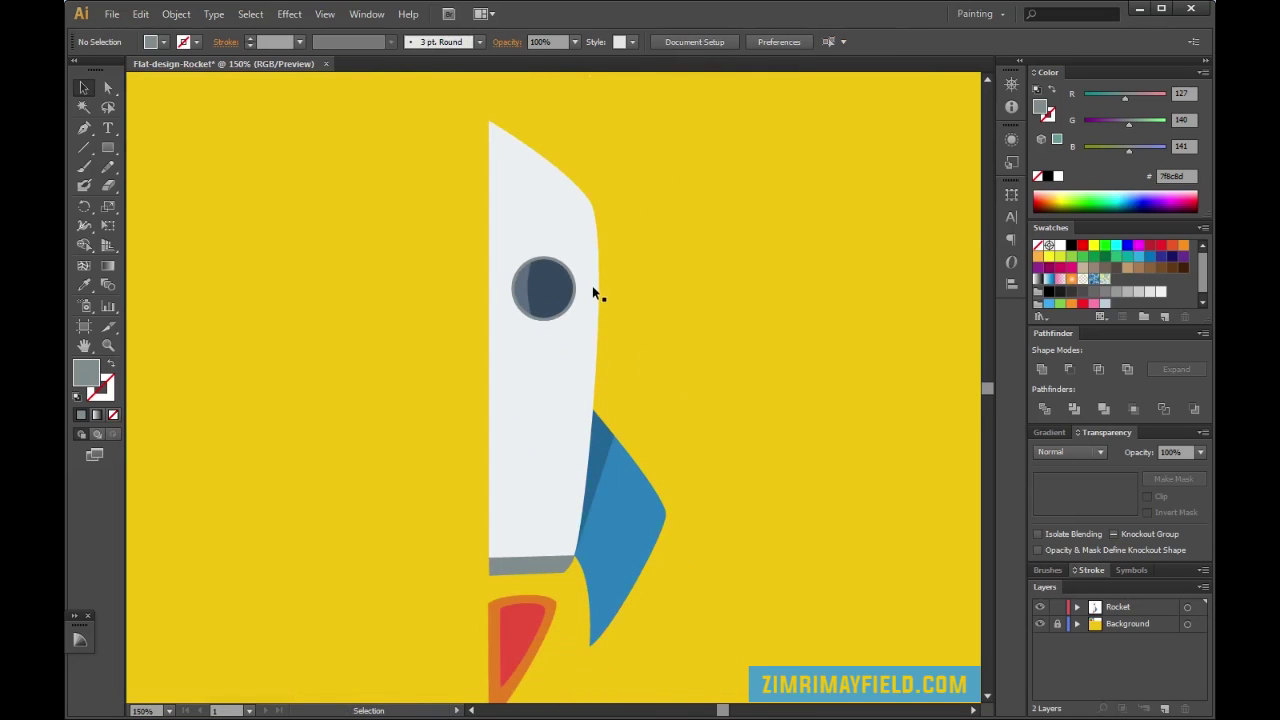
Reflect the window highlight across the vertical axis and move it to the right side of the glass
{"action": "key", "text": "ctrl+plus"}
{"action": "key", "text": "ctrl+plus"}
{"action": "key", "text": "ctrl+plus"}
{"action": "scroll", "coordinate": [694, 316], "scroll_direction": "up", "scroll_amount": 1}
{"action": "scroll", "coordinate": [694, 316], "scroll_direction": "up", "scroll_amount": 1}
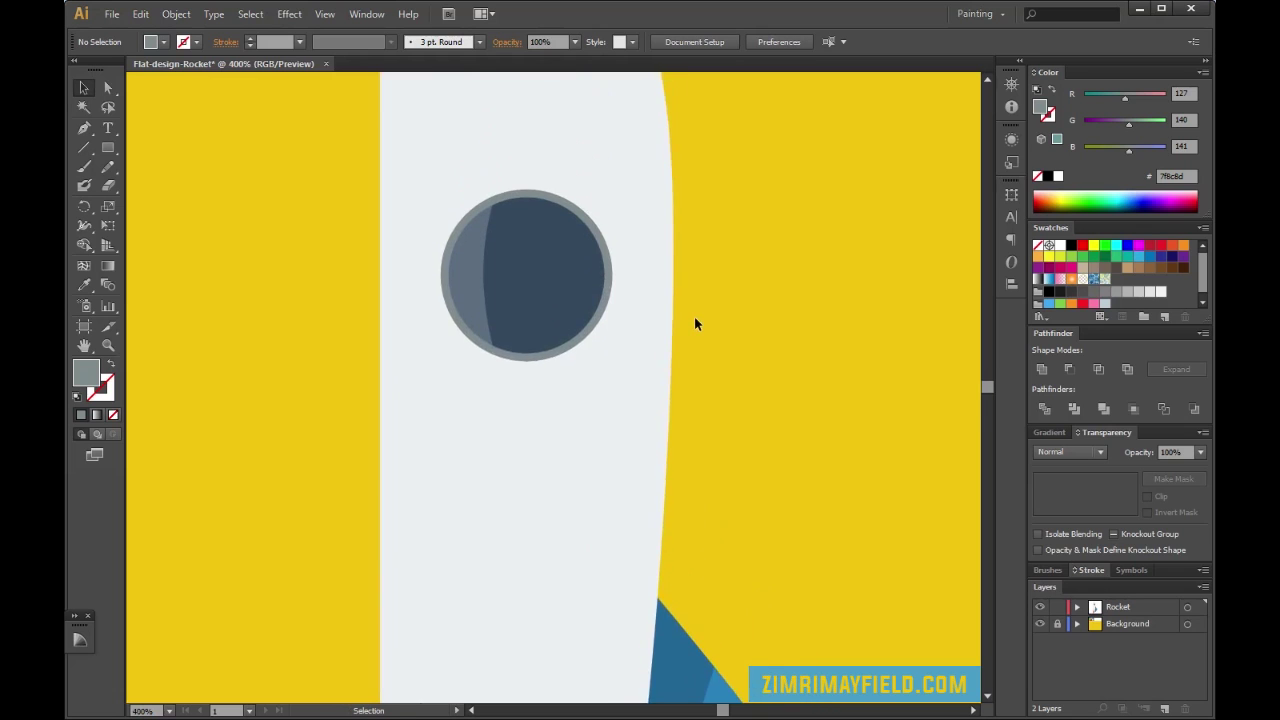
{"action": "key", "text": "ctrl+plus"}
{"action": "key", "text": "ctrl+plus"}
{"action": "scroll", "coordinate": [694, 323], "scroll_direction": "up", "scroll_amount": 1}
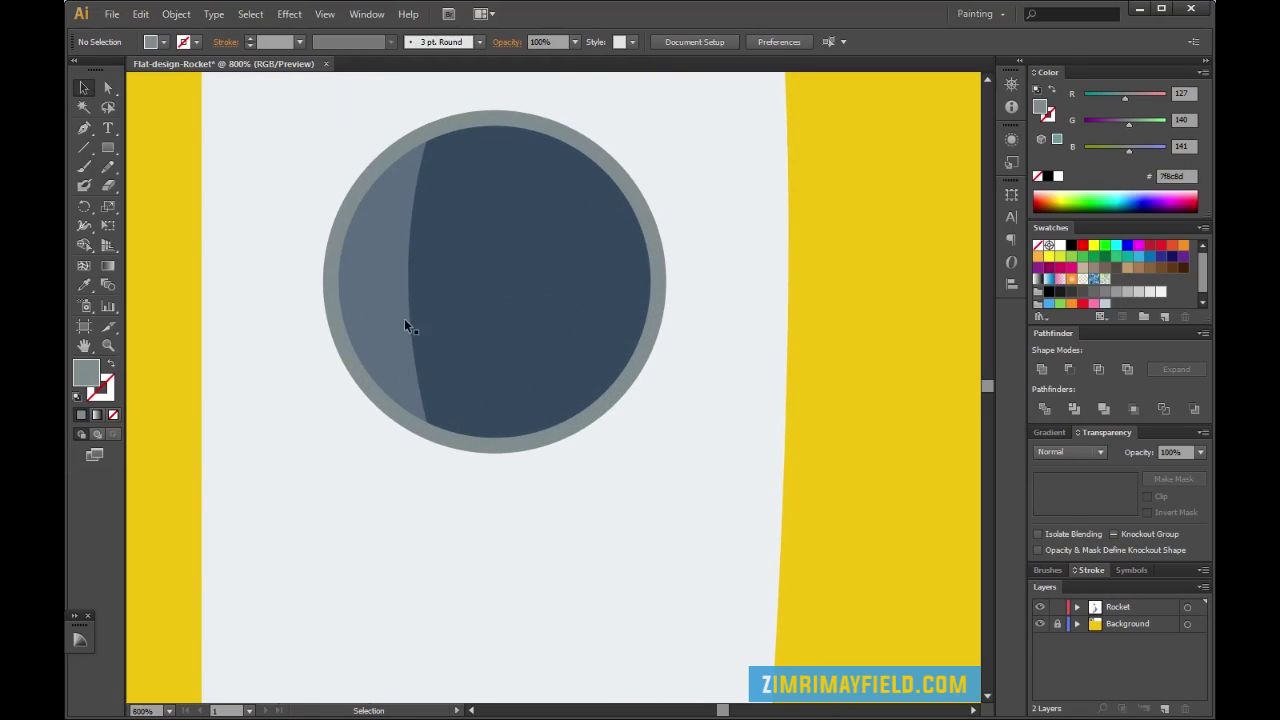
{"action": "left_click", "coordinate": [404, 318]}
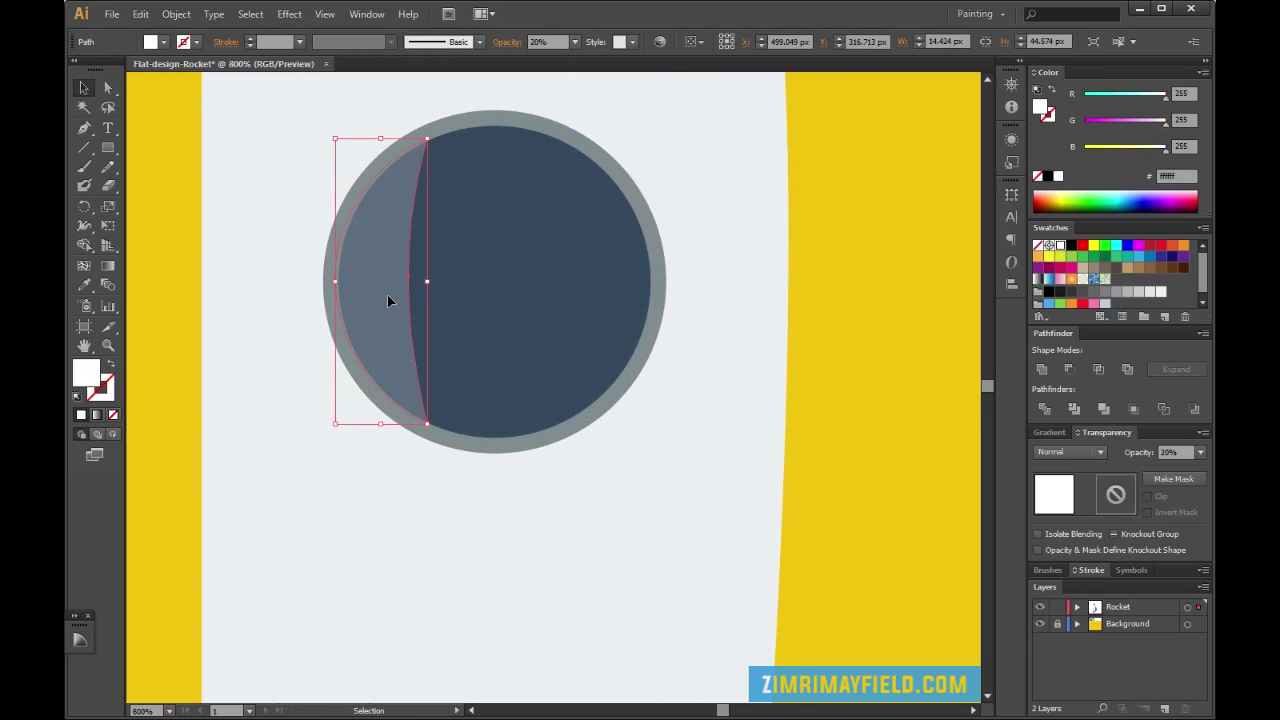
{"action": "right_click", "coordinate": [388, 297]}
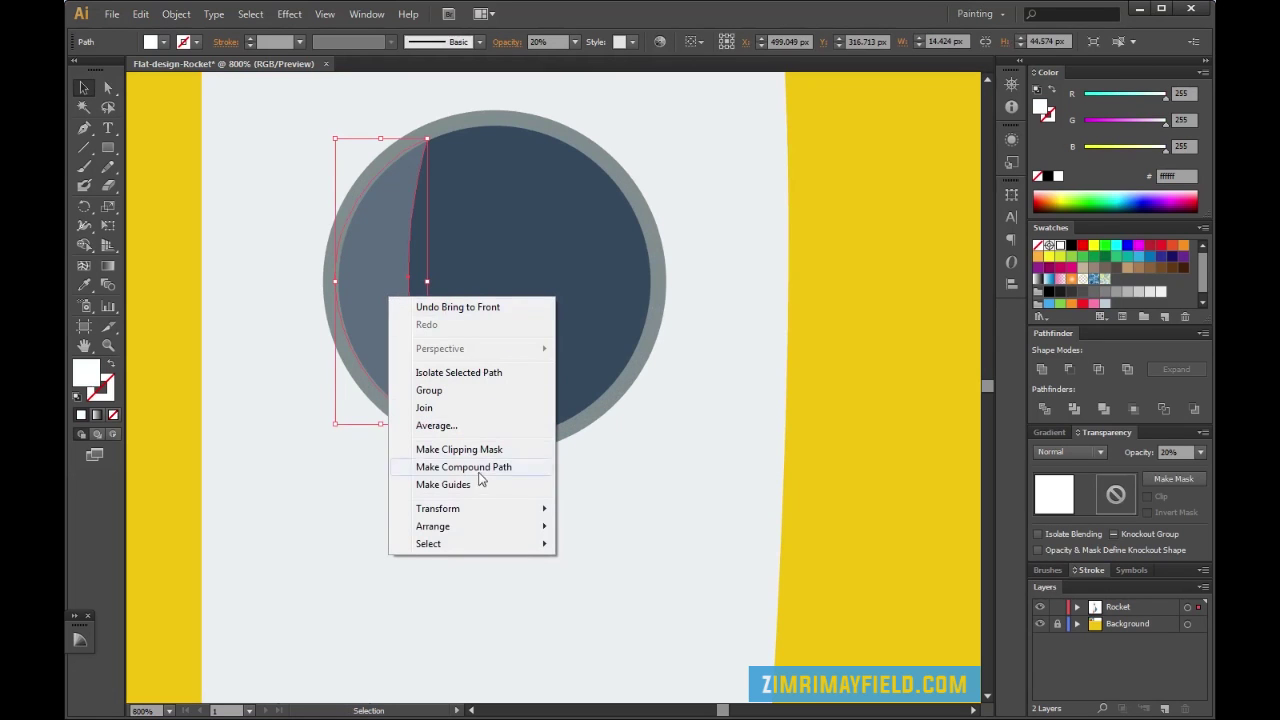
{"action": "mouse_move", "coordinate": [463, 516]}
{"action": "left_click", "coordinate": [621, 570]}
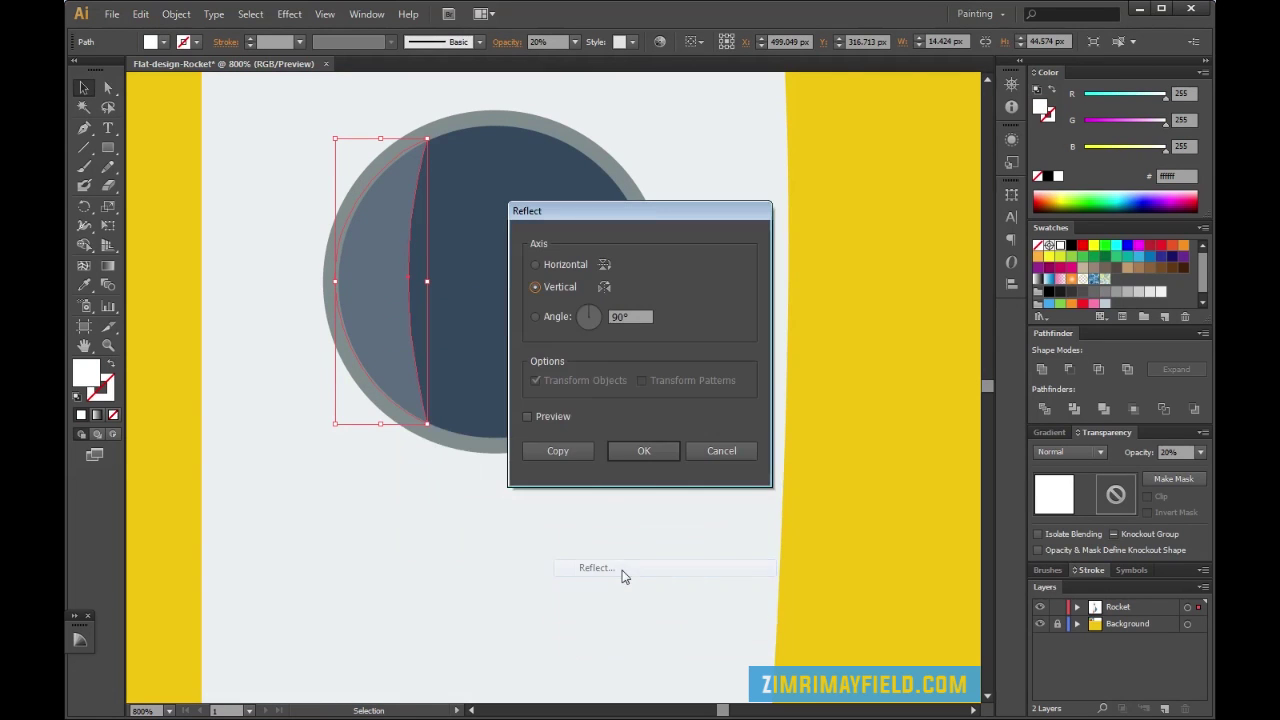
{"action": "left_click", "coordinate": [637, 450]}
{"action": "left_click_drag", "start_coordinate": [400, 275], "coordinate": [667, 283]}
{"action": "left_click", "coordinate": [839, 357]}
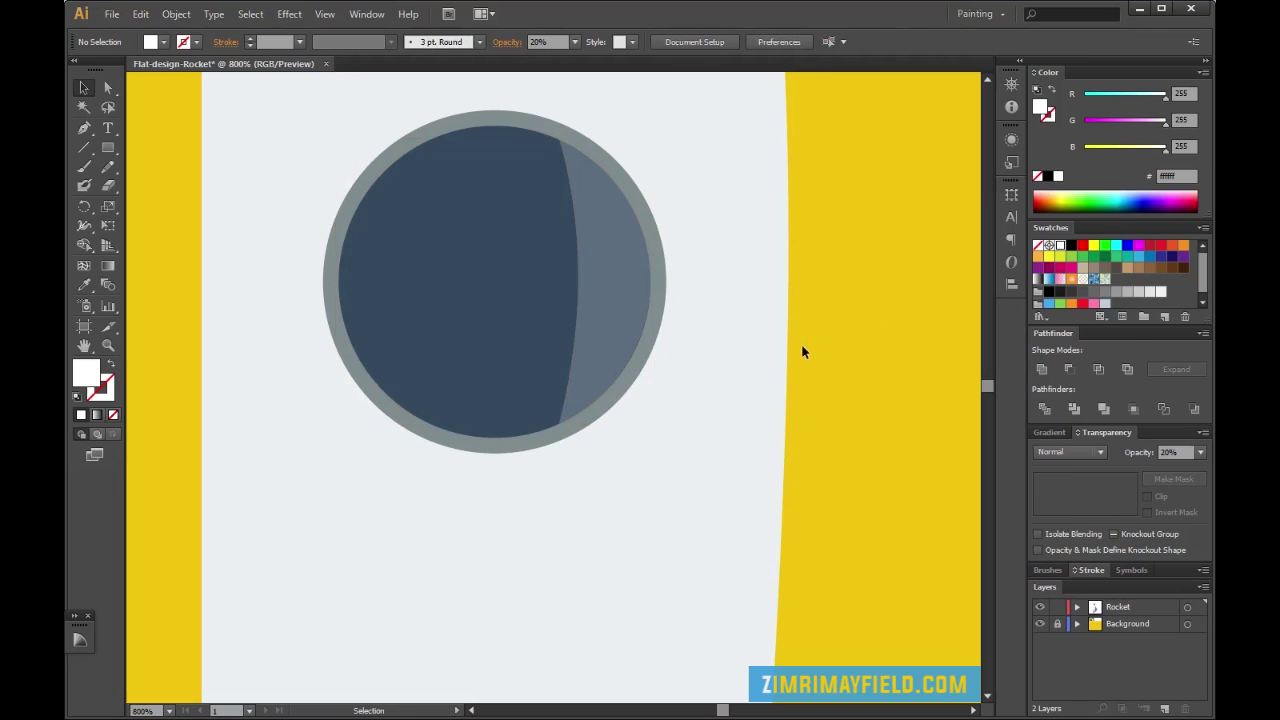
Select all parts of the half-rocket and place a duplicate to its left
{"action": "key", "text": "ctrl+minus"}
{"action": "key", "text": "ctrl+minus"}
{"action": "key", "text": "ctrl+minus"}
{"action": "key", "text": "ctrl+minus"}
{"action": "key", "text": "ctrl+minus"}
{"action": "scroll", "coordinate": [740, 400], "scroll_direction": "down", "scroll_amount": 1}
{"action": "scroll", "coordinate": [734, 420], "scroll_direction": "down", "scroll_amount": 1}
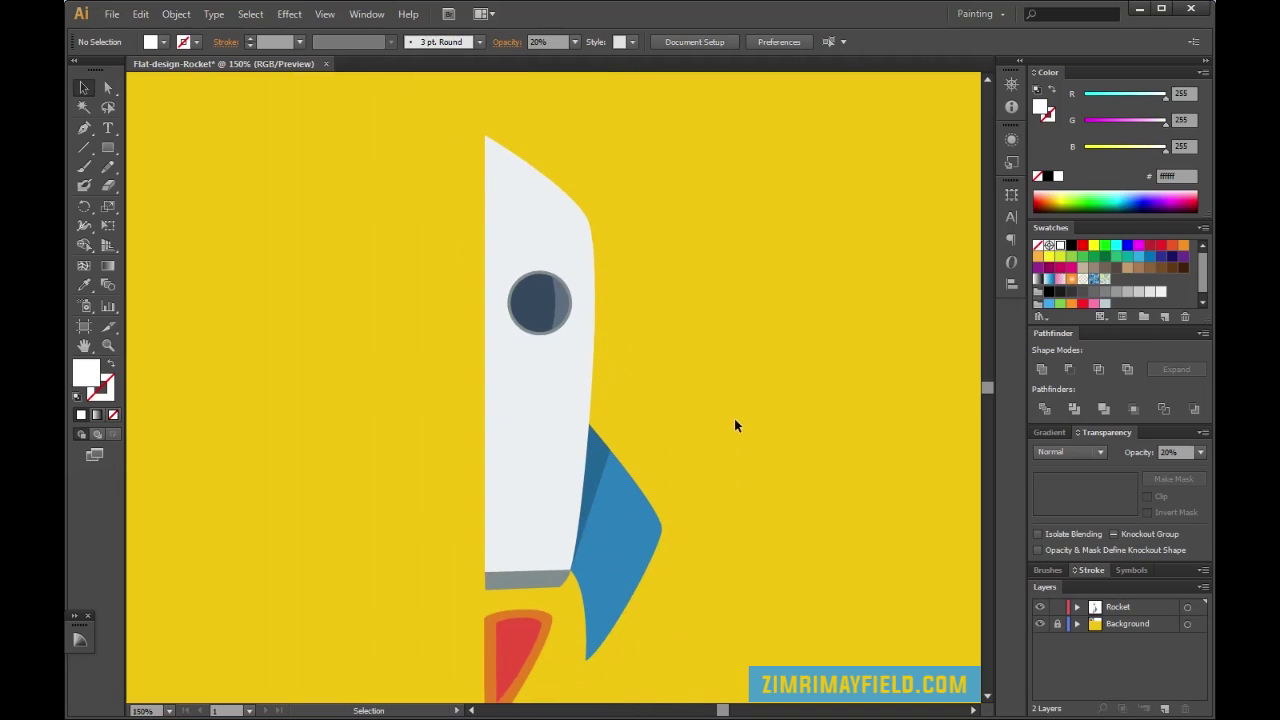
{"action": "scroll", "coordinate": [766, 415], "scroll_direction": "down", "scroll_amount": 2}
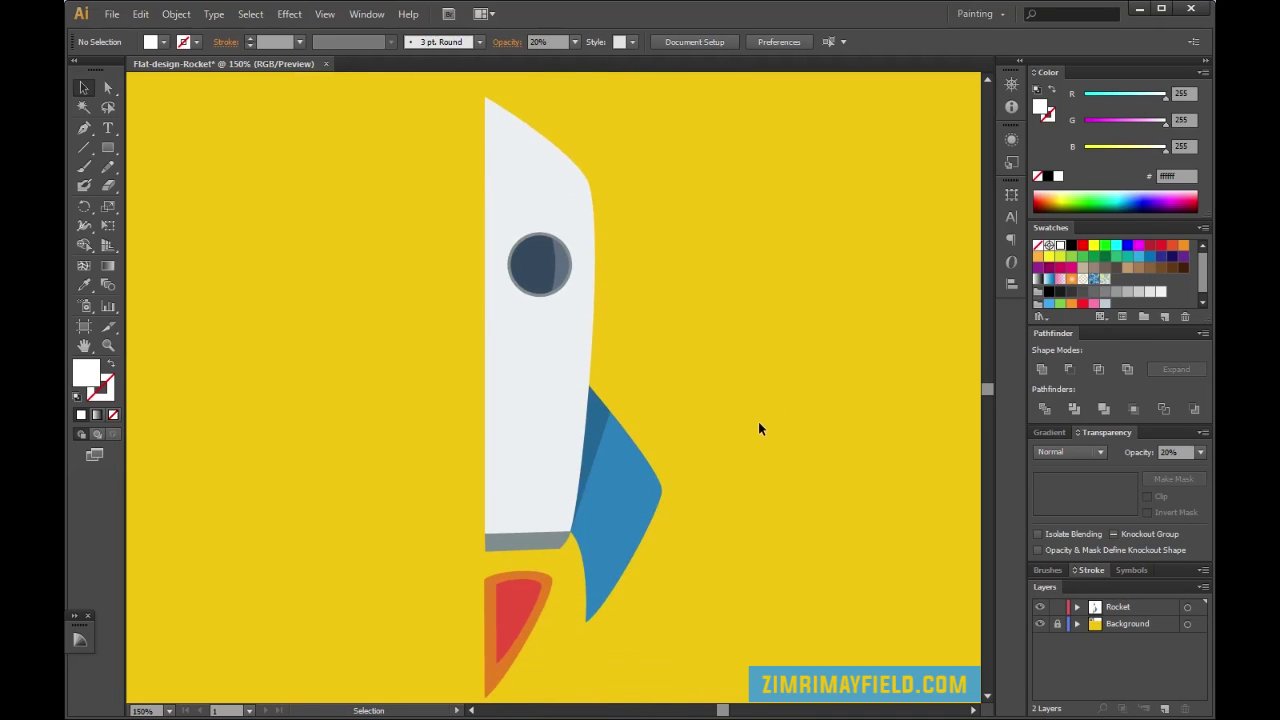
{"action": "key", "text": "ctrl+minus"}
{"action": "key", "text": "ctrl+1"}
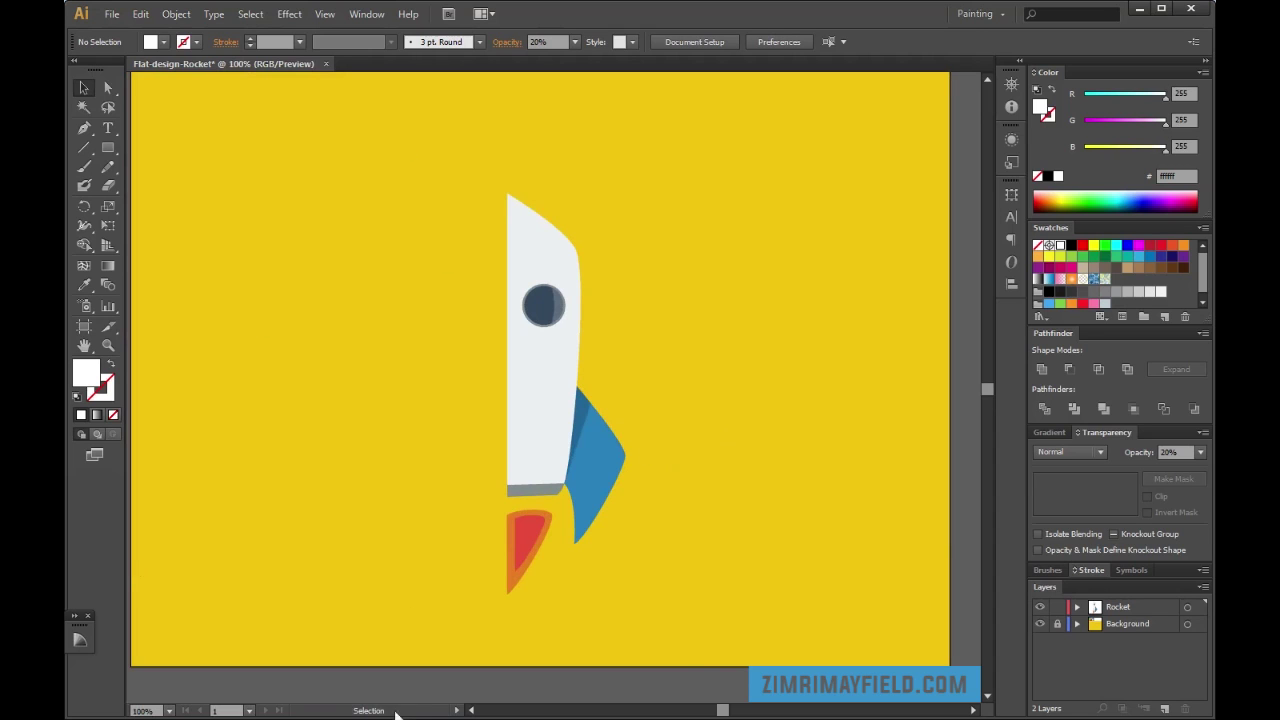
{"action": "left_click_drag", "start_coordinate": [450, 157], "coordinate": [660, 619]}
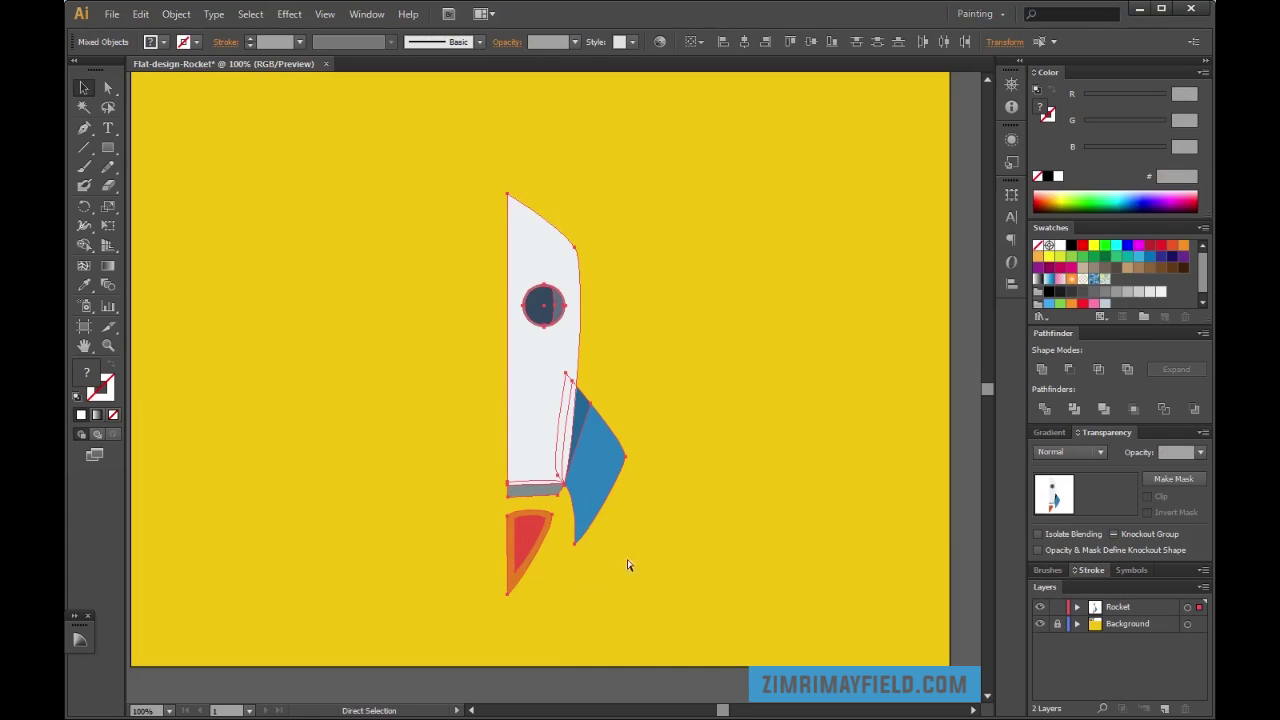
{"action": "key", "text": "v"}
{"action": "left_click_drag", "start_coordinate": [522, 430], "coordinate": [367, 421]}
Reflect the duplicate across the vertical axis and move it beside the original half, leaving a narrow gap
{"action": "right_click", "coordinate": [368, 422]}
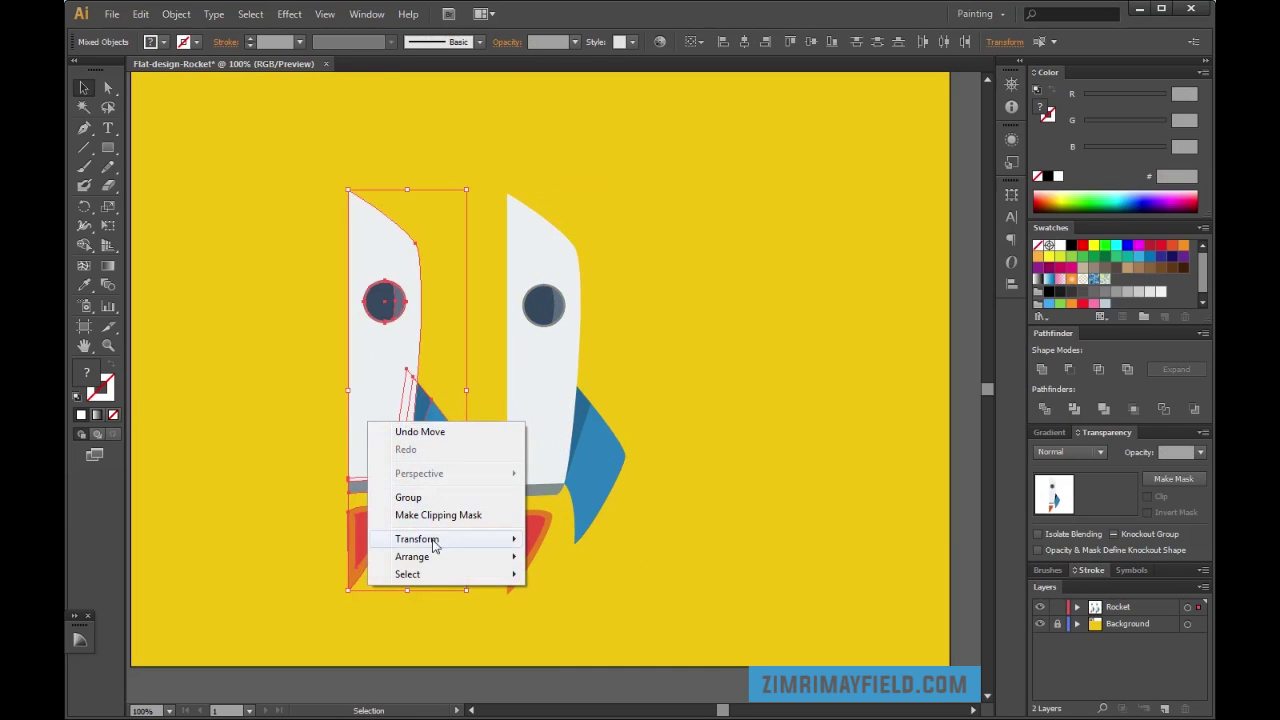
{"action": "mouse_move", "coordinate": [433, 542]}
{"action": "left_click", "coordinate": [595, 601]}
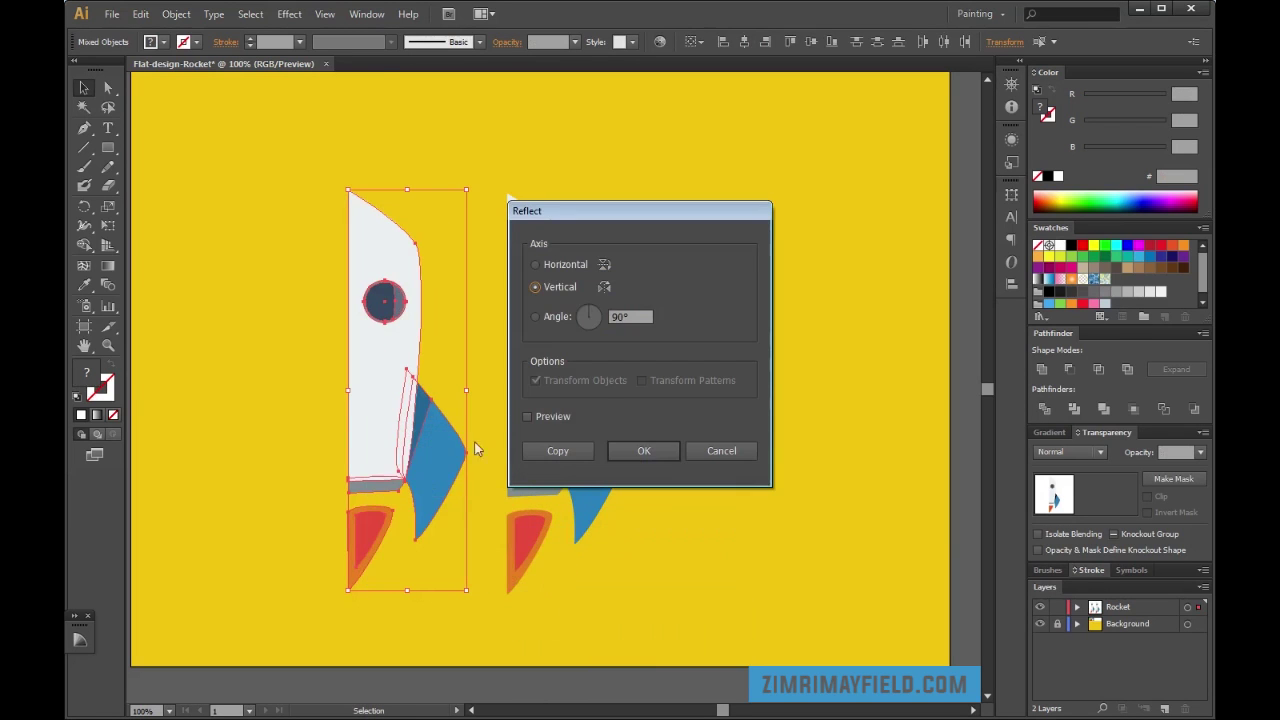
{"action": "left_click", "coordinate": [660, 451]}
{"action": "left_click_drag", "start_coordinate": [418, 399], "coordinate": [475, 402]}
{"action": "left_click", "coordinate": [677, 497]}
Scale both flame halves down slightly together
{"action": "scroll", "coordinate": [677, 586], "scroll_direction": "down", "scroll_amount": 3}
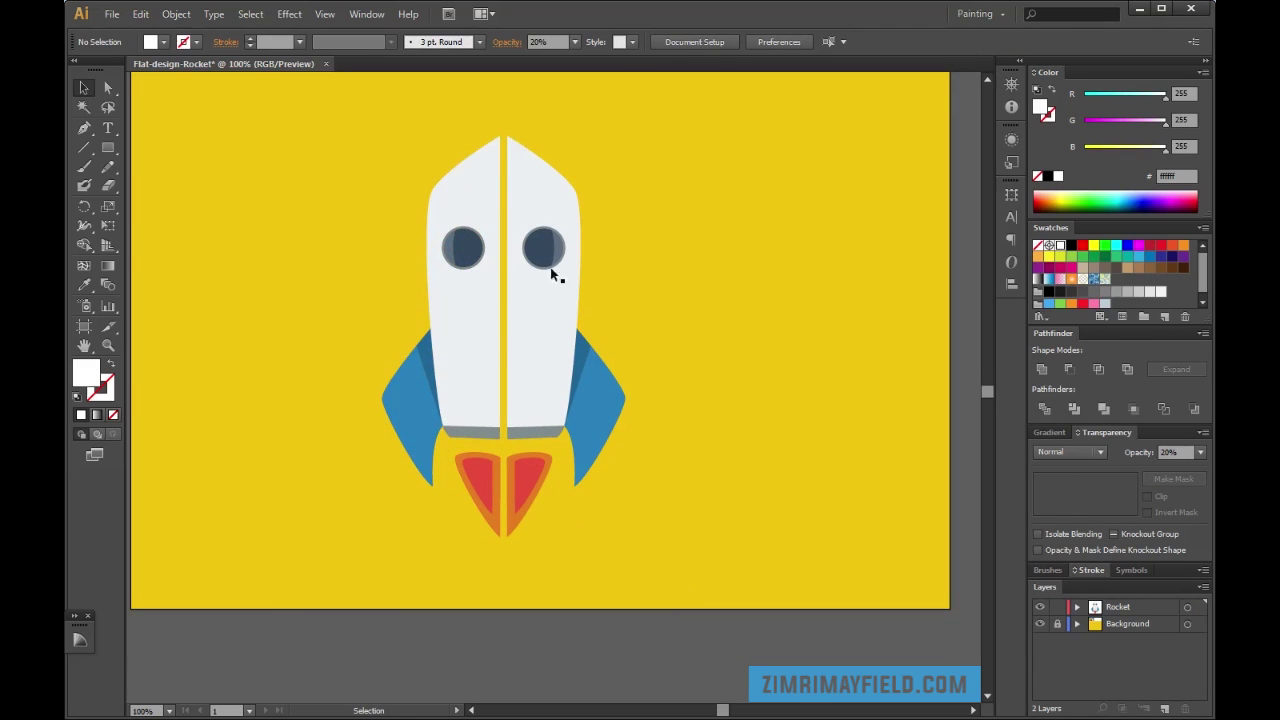
{"action": "key", "text": "ctrl+minus"}
{"action": "key", "text": "ctrl+plus"}
{"action": "key", "text": "ctrl+plus"}
{"action": "key", "text": "ctrl+plus"}
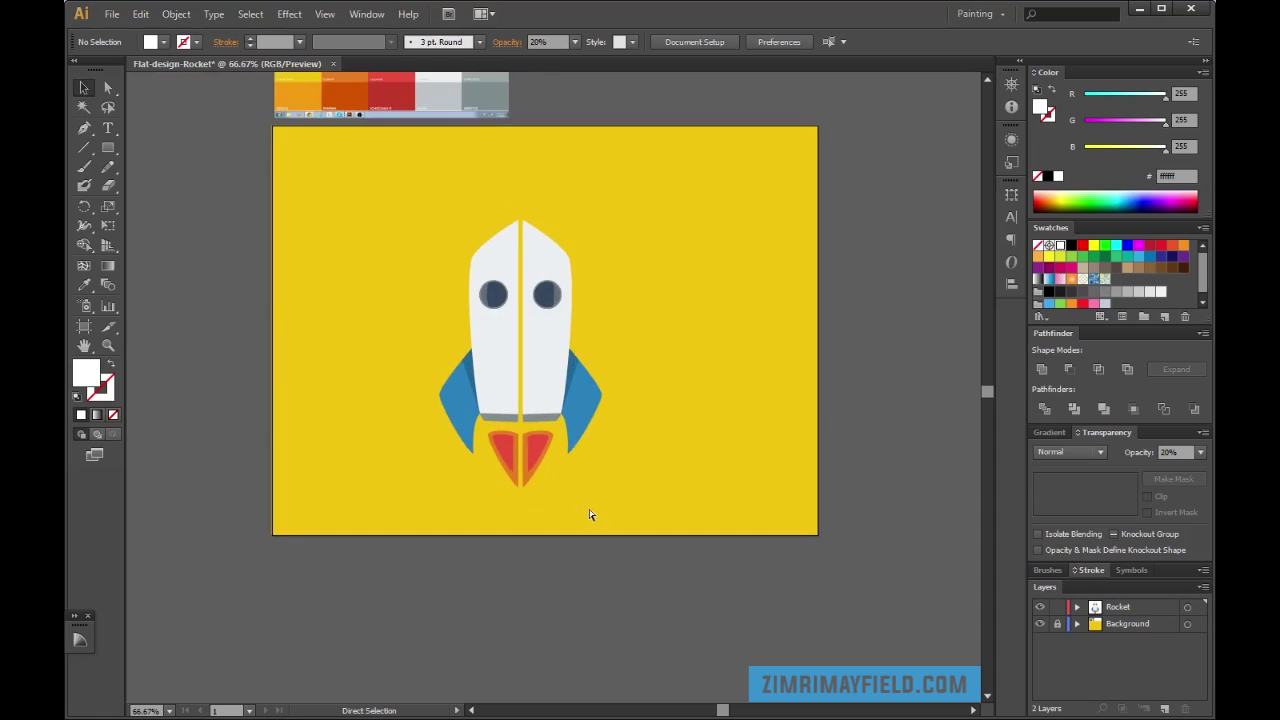
{"action": "left_click_drag", "start_coordinate": [720, 710], "coordinate": [718, 710]}
{"action": "scroll", "coordinate": [600, 532], "scroll_direction": "down", "scroll_amount": 3}
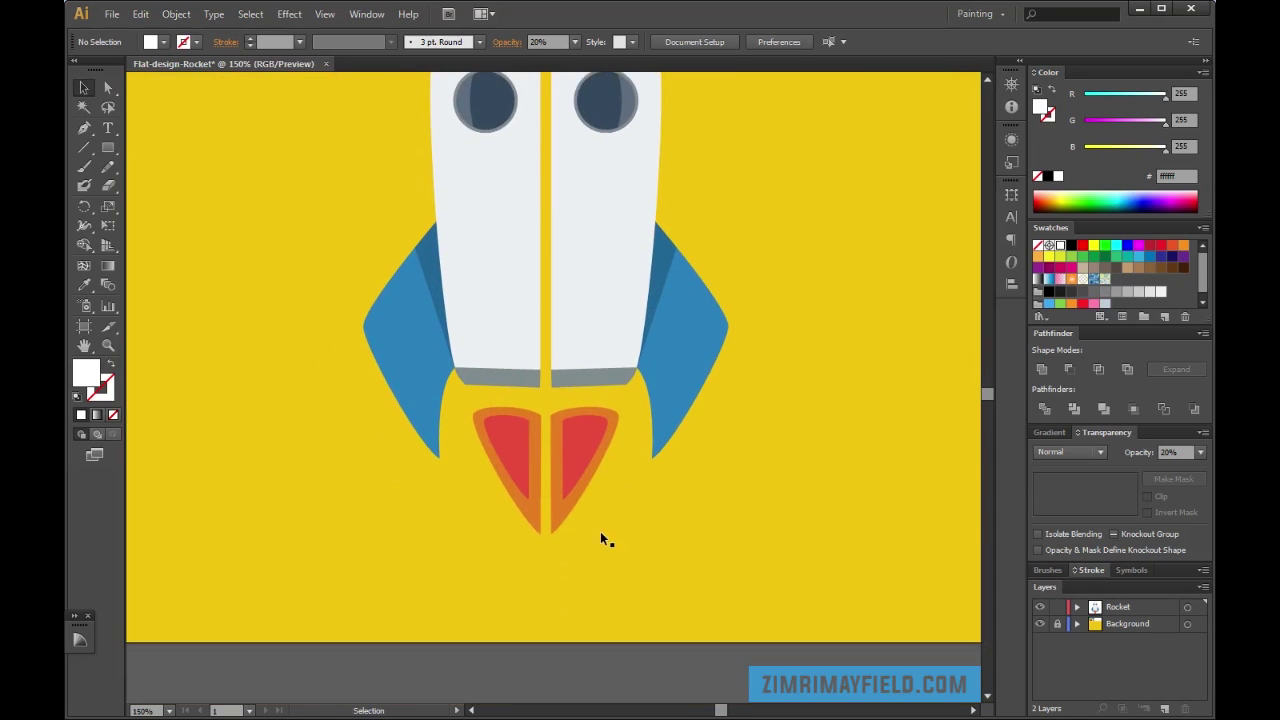
{"action": "key", "text": "ctrl+plus"}
{"action": "key", "text": "ctrl+plus"}
{"action": "key", "text": "ctrl+plus"}
{"action": "scroll", "coordinate": [600, 539], "scroll_direction": "down", "scroll_amount": 2}
{"action": "scroll", "coordinate": [599, 537], "scroll_direction": "down", "scroll_amount": 2}
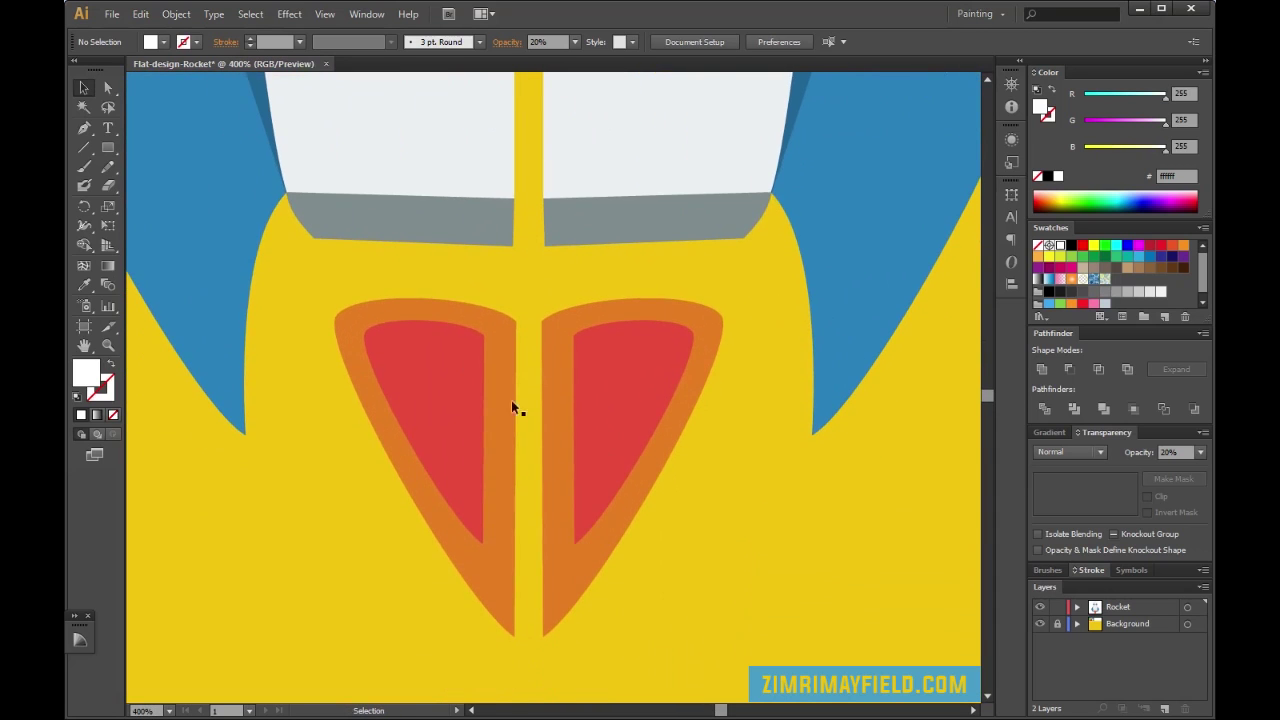
{"action": "left_click_drag", "start_coordinate": [317, 271], "coordinate": [737, 656]}
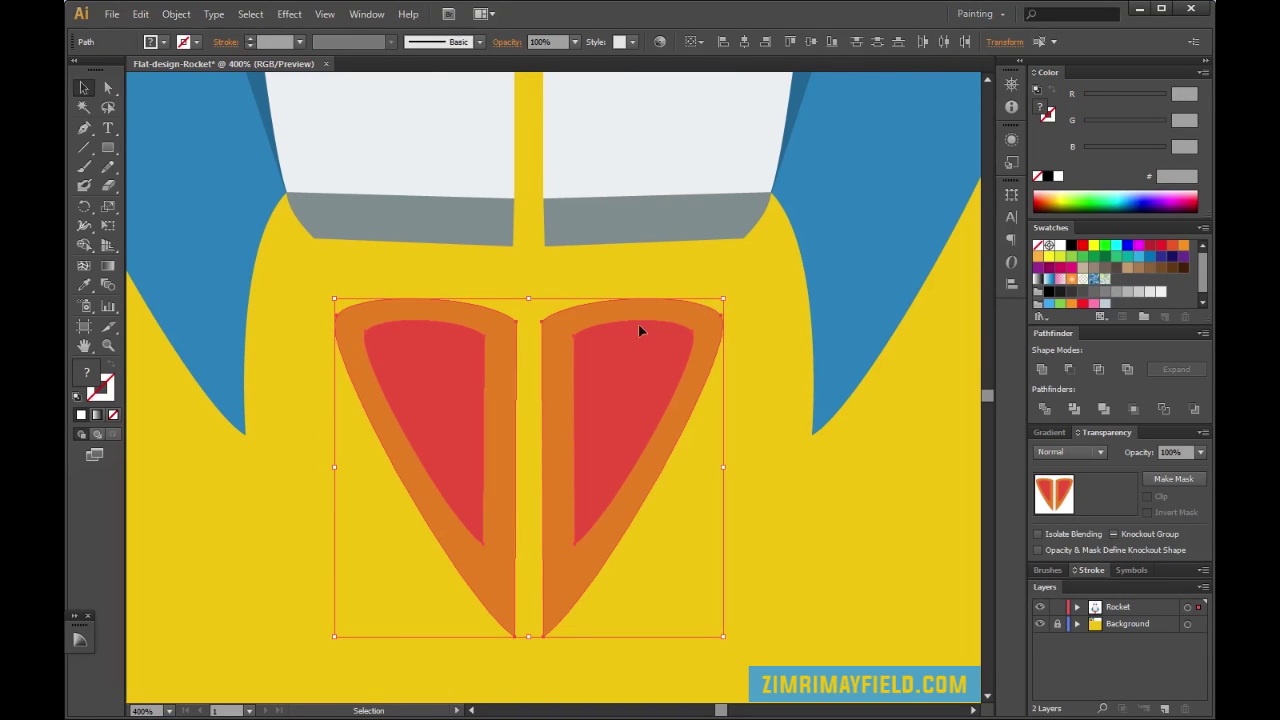
{"action": "left_click_drag", "start_coordinate": [722, 299], "coordinate": [692, 321]}
Try to reposition the left flame half slightly further from the right one
{"action": "left_click", "coordinate": [301, 307]}
{"action": "left_click_drag", "start_coordinate": [316, 295], "coordinate": [512, 653]}
{"action": "mouse_move", "coordinate": [454, 541]}
{"action": "left_mouse_down"}
{"action": "mouse_move", "coordinate": [471, 527]}
{"action": "mouse_move", "coordinate": [460, 528]}
{"action": "left_mouse_up"}
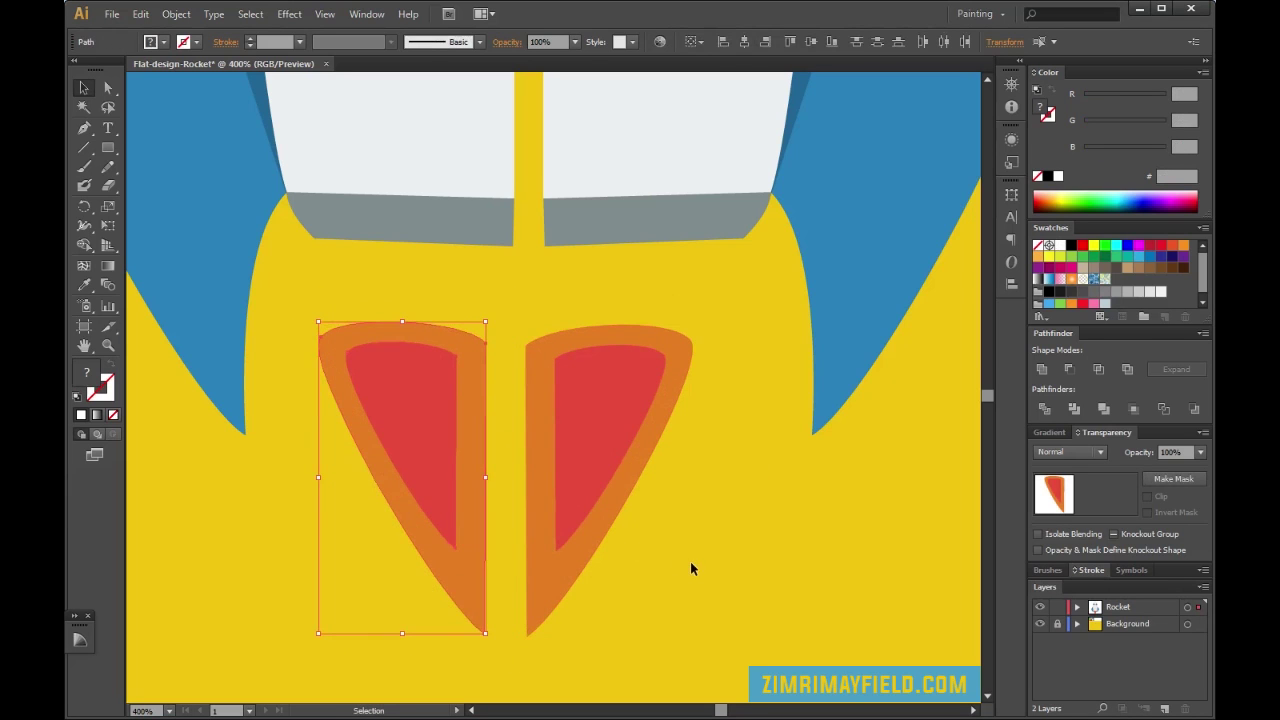
{"action": "left_click", "coordinate": [688, 560]}
{"action": "key", "text": "ctrl+minus"}
{"action": "key", "text": "ctrl+minus"}
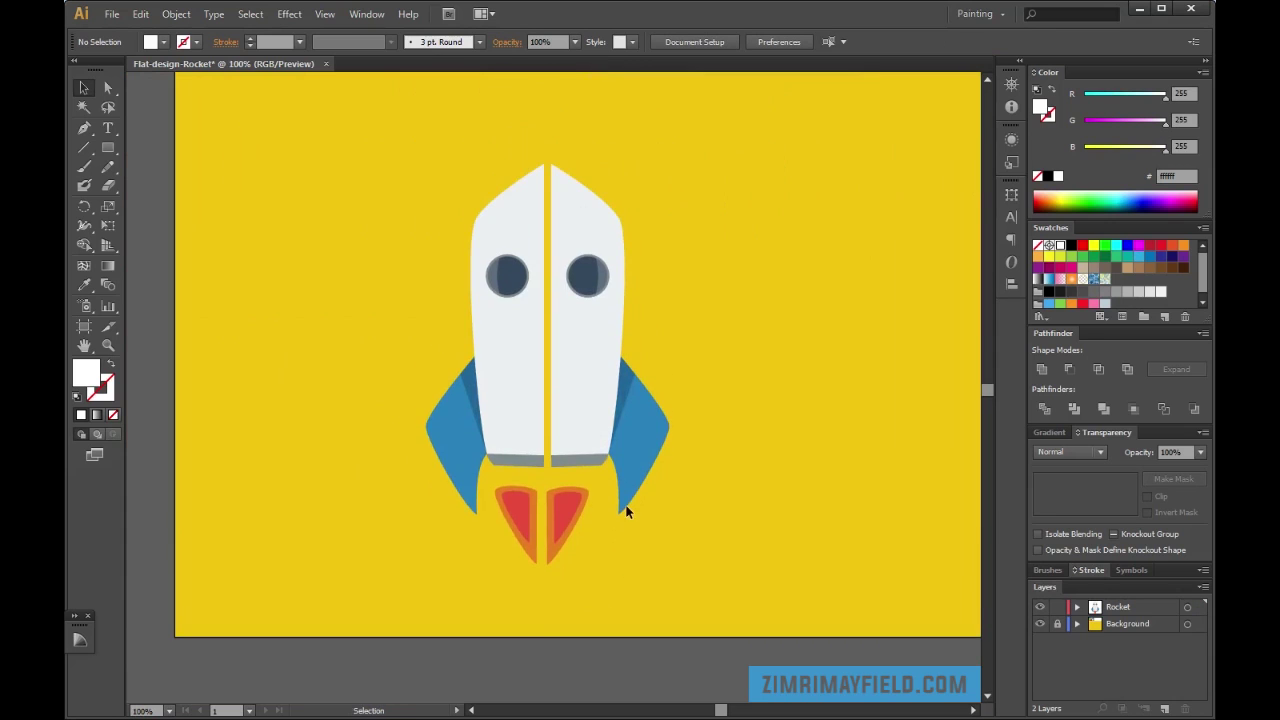
Try to move the left rocket half, without its flame, against the right half so the nose tips meet
{"action": "left_click_drag", "start_coordinate": [350, 170], "coordinate": [697, 468]}
{"action": "left_click", "coordinate": [429, 266]}
{"action": "left_click_drag", "start_coordinate": [336, 126], "coordinate": [539, 470]}
{"action": "left_click_drag", "start_coordinate": [526, 370], "coordinate": [540, 374]}
{"action": "key", "text": "ctrl+plus"}
{"action": "key", "text": "ctrl+plus"}
{"action": "key", "text": "ctrl+plus"}
{"action": "left_click_drag", "start_coordinate": [987, 389], "coordinate": [986, 379]}
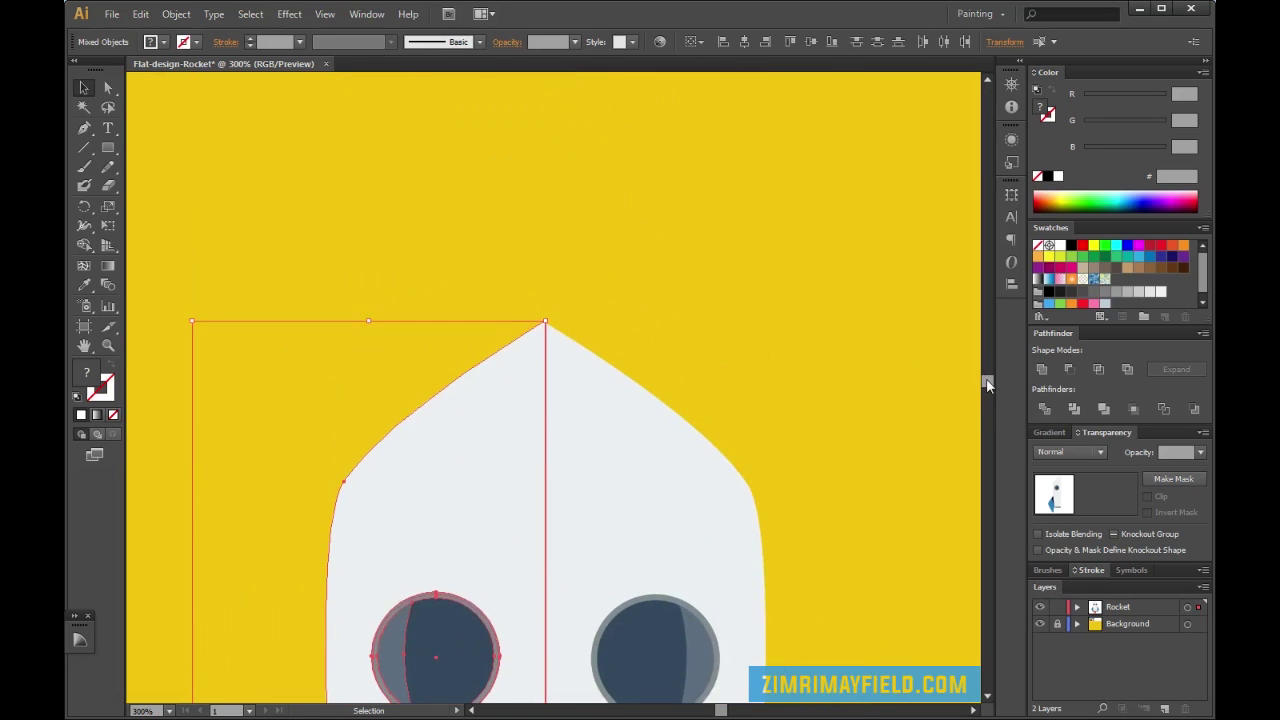
{"action": "key", "text": "ctrl+plus"}
{"action": "key", "text": "ctrl+plus"}
{"action": "key", "text": "ctrl+plus"}
{"action": "key", "text": "ctrl+plus"}
{"action": "scroll", "coordinate": [598, 330], "scroll_direction": "up", "scroll_amount": 3}
{"action": "left_click_drag", "start_coordinate": [510, 211], "coordinate": [510, 221]}
{"action": "left_click", "coordinate": [603, 140]}
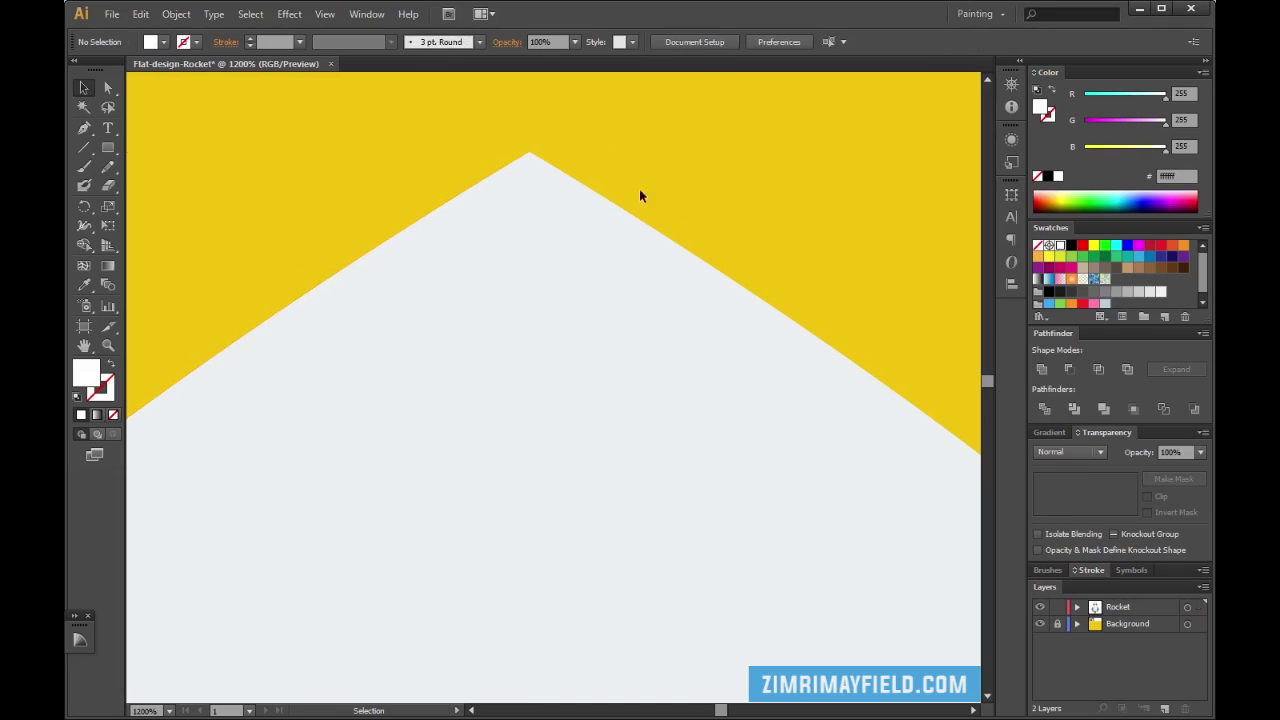
Undo the recent moves of the left rocket half and the left flame half
{"action": "key", "text": "ctrl+z"}
{"action": "key", "text": "ctrl+z"}
{"action": "key", "text": "ctrl+z"}
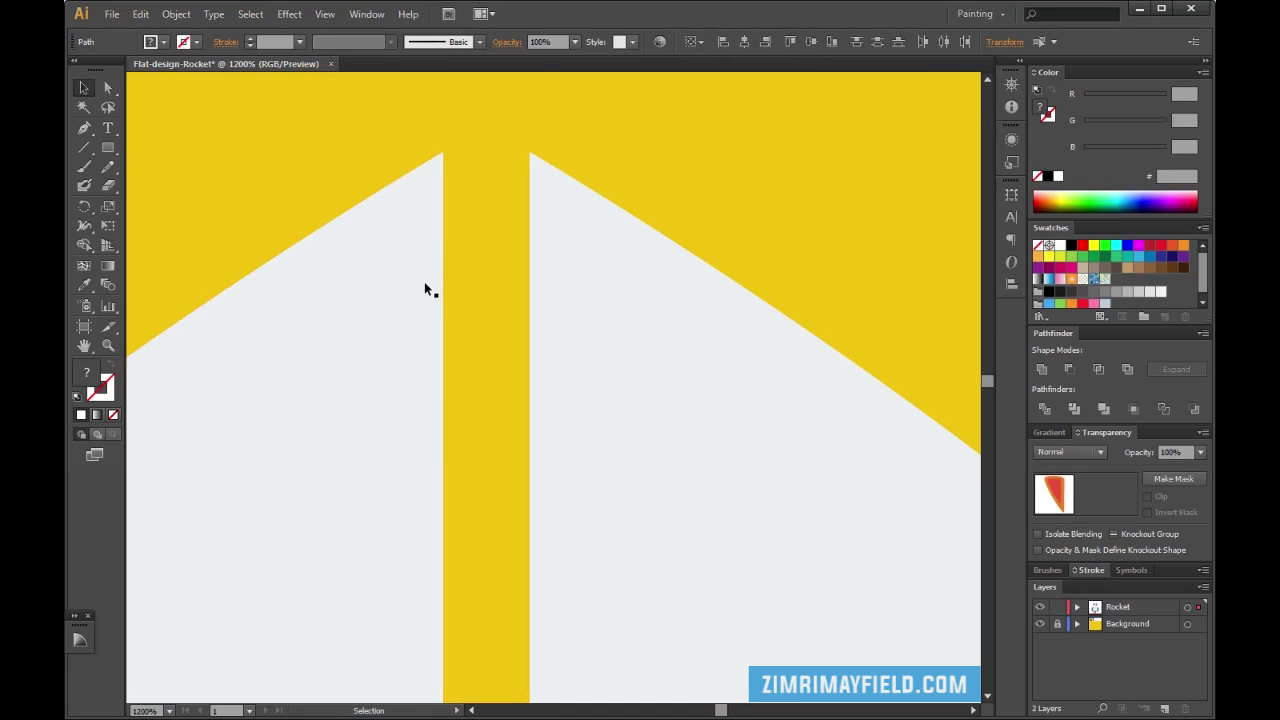
Move the left rocket half, without its flame, right until its straight edge and nose tip meet the right half
{"action": "key", "text": "ctrl+minus"}
{"action": "key", "text": "ctrl+minus"}
{"action": "key", "text": "ctrl+minus"}
{"action": "key", "text": "ctrl+minus"}
{"action": "key", "text": "ctrl+minus"}
{"action": "scroll", "coordinate": [460, 303], "scroll_direction": "down", "scroll_amount": 3}
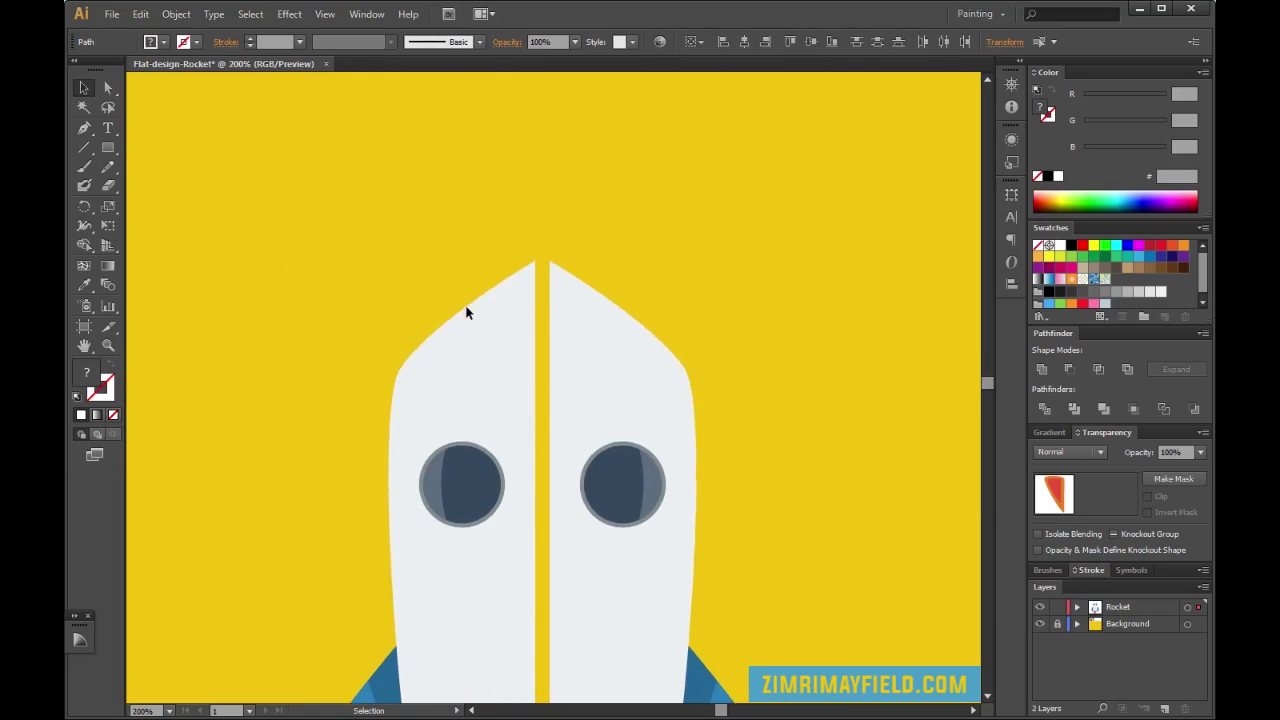
{"action": "key", "text": "ctrl+minus"}
{"action": "scroll", "coordinate": [466, 306], "scroll_direction": "down", "scroll_amount": 1}
{"action": "scroll", "coordinate": [466, 313], "scroll_direction": "down", "scroll_amount": 3}
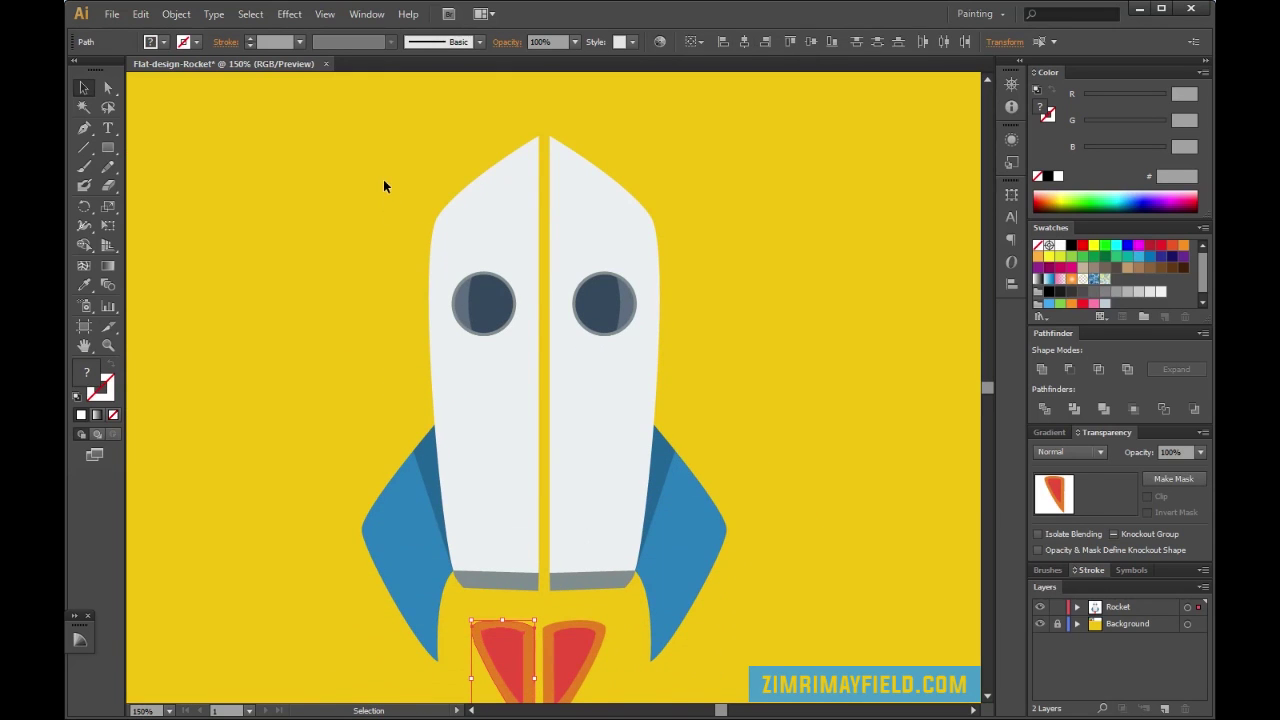
{"action": "left_click_drag", "start_coordinate": [296, 142], "coordinate": [506, 604]}
{"action": "key", "text": "ctrl+plus"}
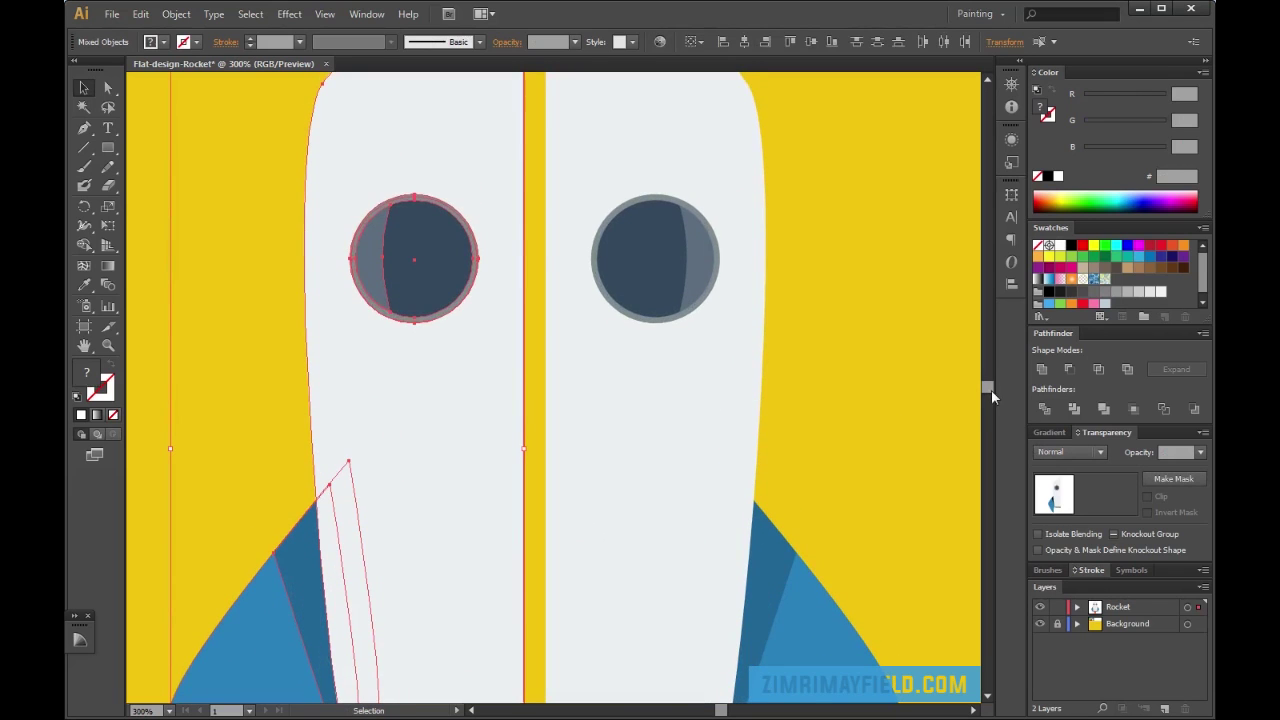
{"action": "left_click_drag", "start_coordinate": [989, 389], "coordinate": [989, 385]}
{"action": "key", "text": "ctrl+plus"}
{"action": "key", "text": "ctrl+plus"}
{"action": "key", "text": "ctrl+plus"}
{"action": "scroll", "coordinate": [579, 334], "scroll_direction": "up", "scroll_amount": 1}
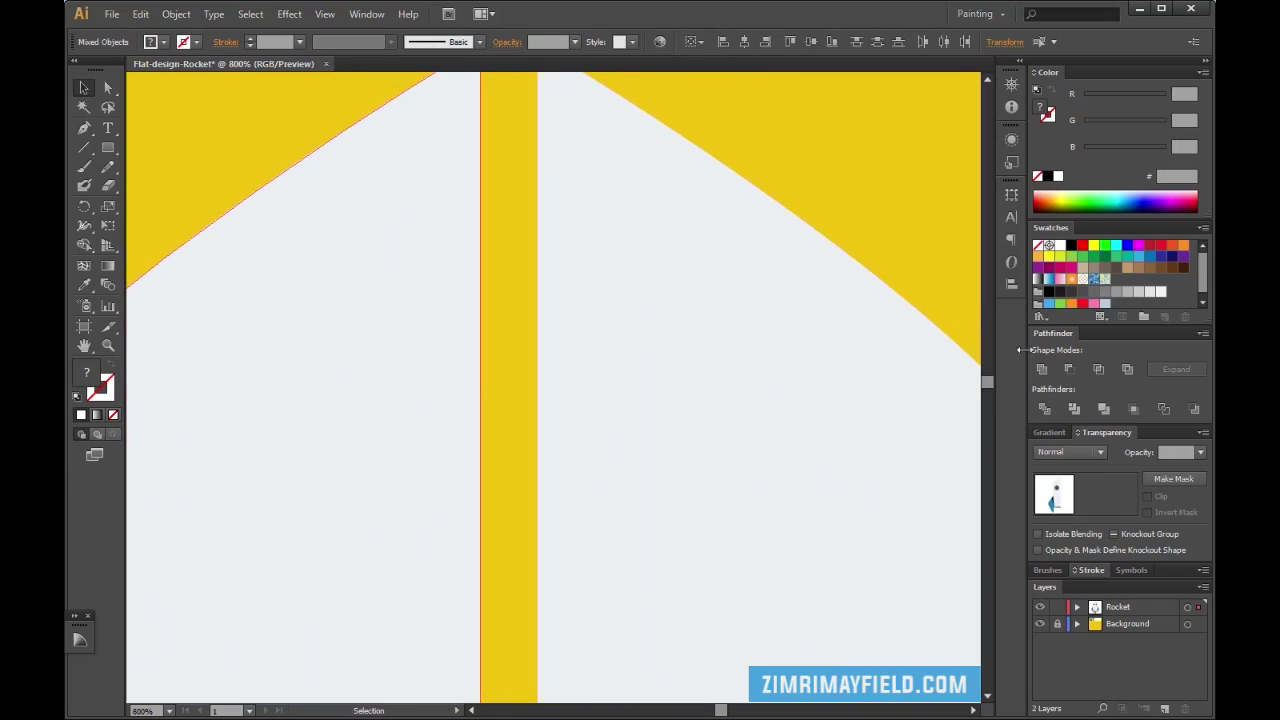
{"action": "scroll", "coordinate": [550, 350], "scroll_direction": "up", "scroll_amount": 5}
{"action": "left_click_drag", "start_coordinate": [474, 276], "coordinate": [533, 282]}
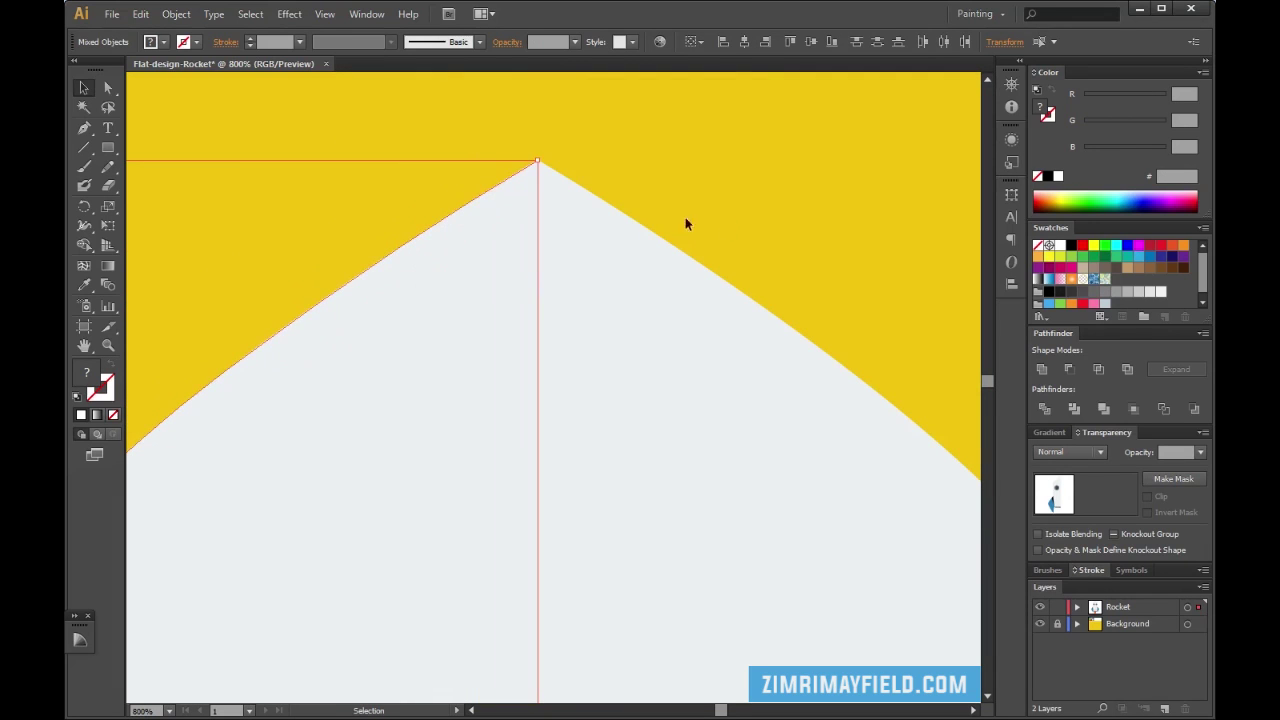
{"action": "left_click", "coordinate": [800, 192]}
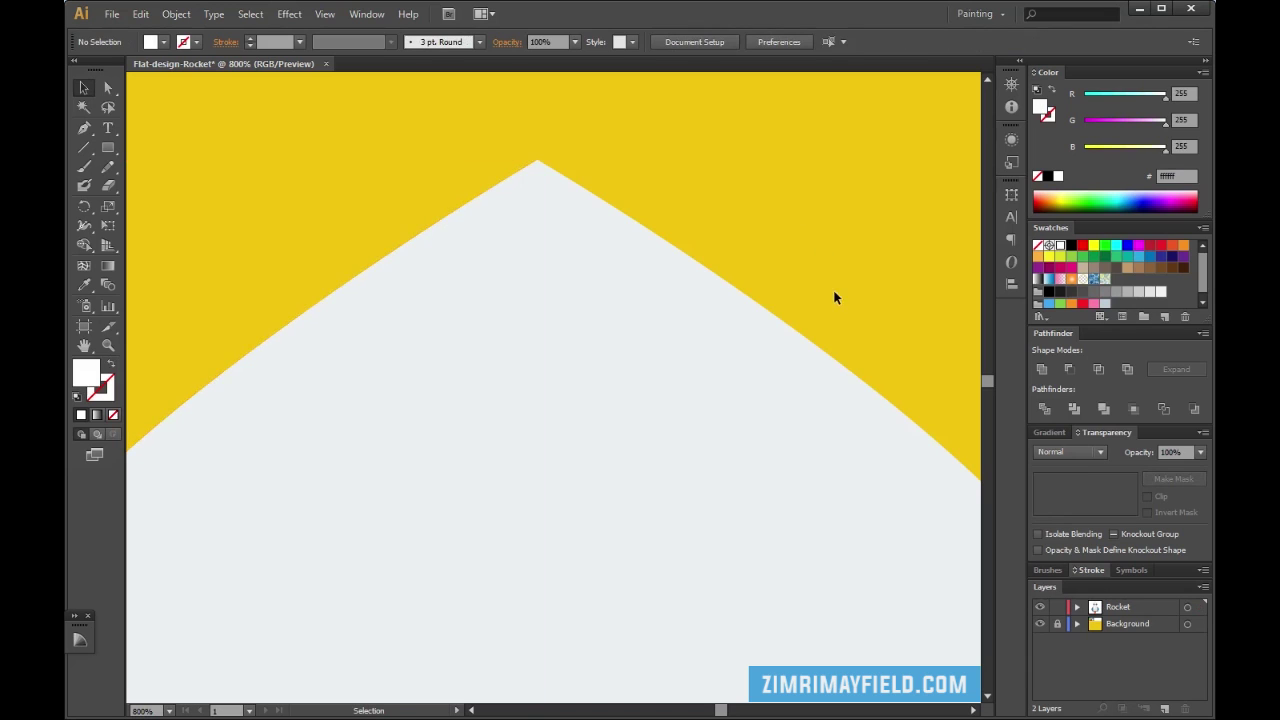
Move the lower inner corner point of the grey nozzle's right half left to narrow the yellow gap between the halves
{"action": "key", "text": "ctrl+minus"}
{"action": "key", "text": "ctrl+minus"}
{"action": "key", "text": "ctrl+minus"}
{"action": "key", "text": "ctrl+minus"}
{"action": "key", "text": "ctrl+minus"}
{"action": "left_click_drag", "start_coordinate": [990, 377], "coordinate": [990, 390]}
{"action": "key", "text": "ctrl+plus"}
{"action": "key", "text": "ctrl+plus"}
{"action": "key", "text": "ctrl+plus"}
{"action": "key", "text": "ctrl+plus"}
{"action": "key", "text": "ctrl+plus"}
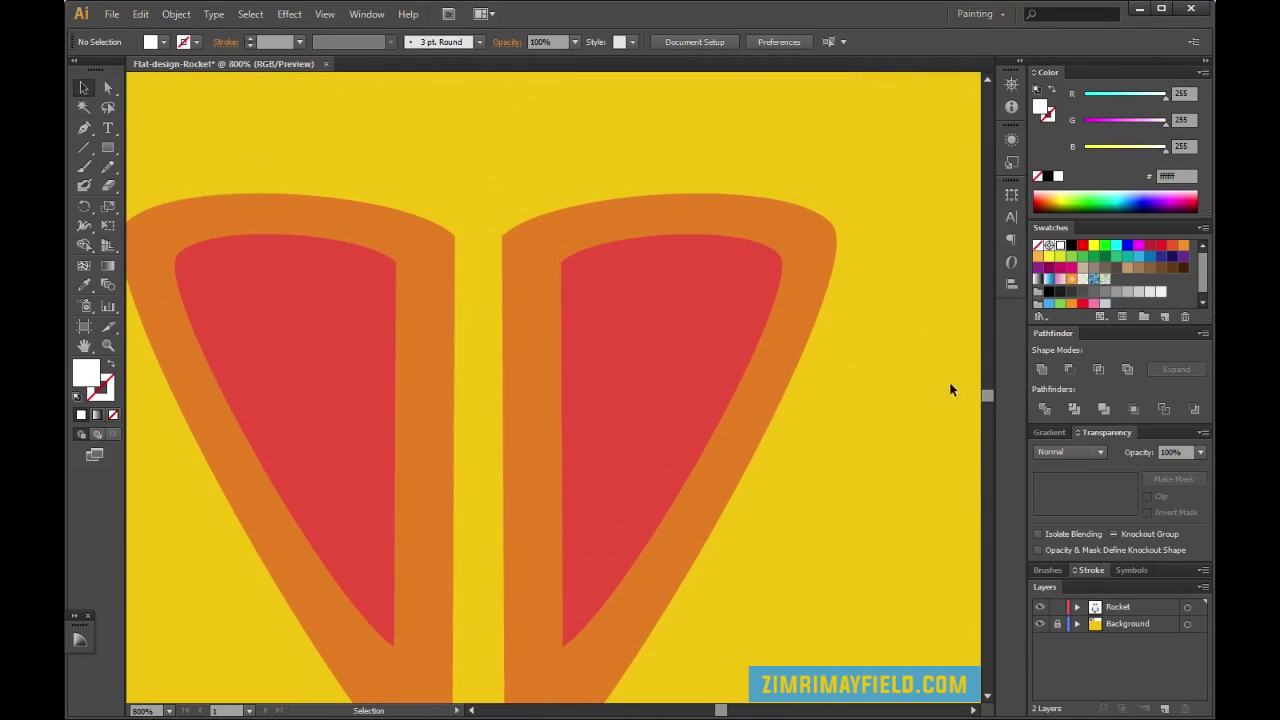
{"action": "left_click_drag", "start_coordinate": [988, 396], "coordinate": [988, 394]}
{"action": "key", "text": "ctrl+plus"}
{"action": "key", "text": "ctrl+plus"}
{"action": "key", "text": "ctrl+plus"}
{"action": "scroll", "coordinate": [619, 330], "scroll_direction": "up", "scroll_amount": 2}
{"action": "scroll", "coordinate": [619, 336], "scroll_direction": "up", "scroll_amount": 3}
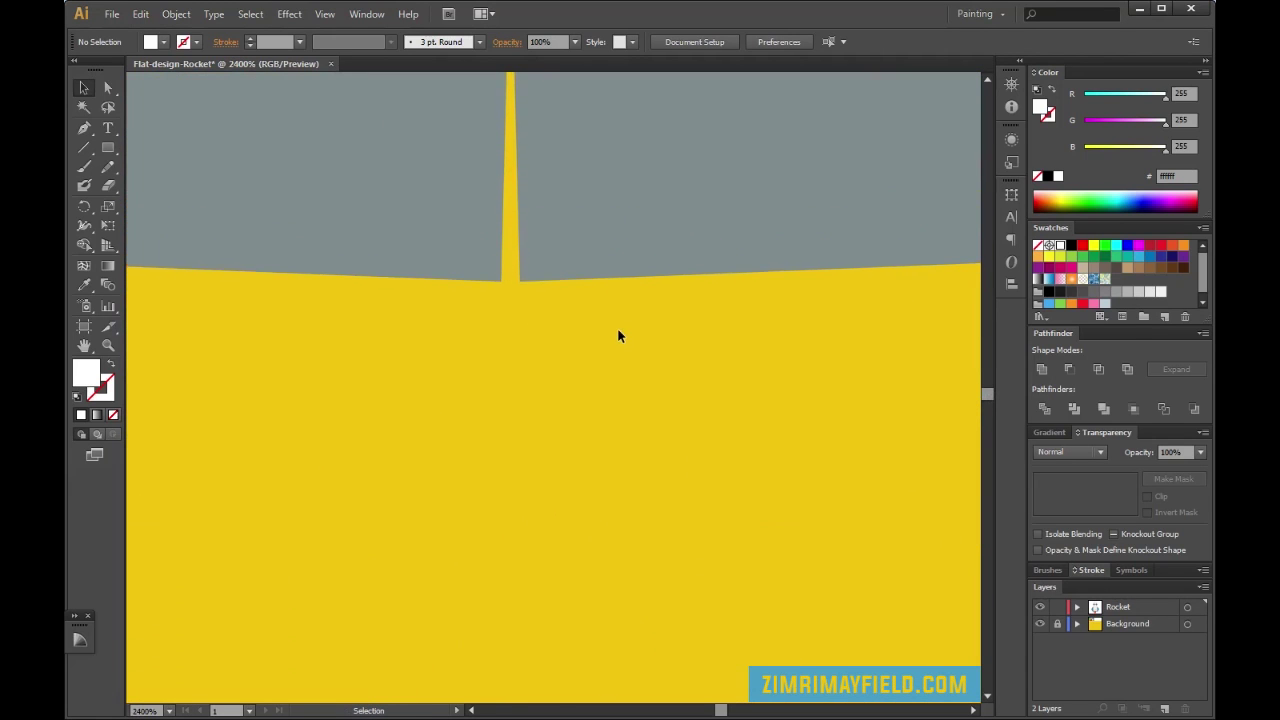
{"action": "scroll", "coordinate": [618, 336], "scroll_direction": "up", "scroll_amount": 1}
{"action": "scroll", "coordinate": [619, 336], "scroll_direction": "up", "scroll_amount": 5}
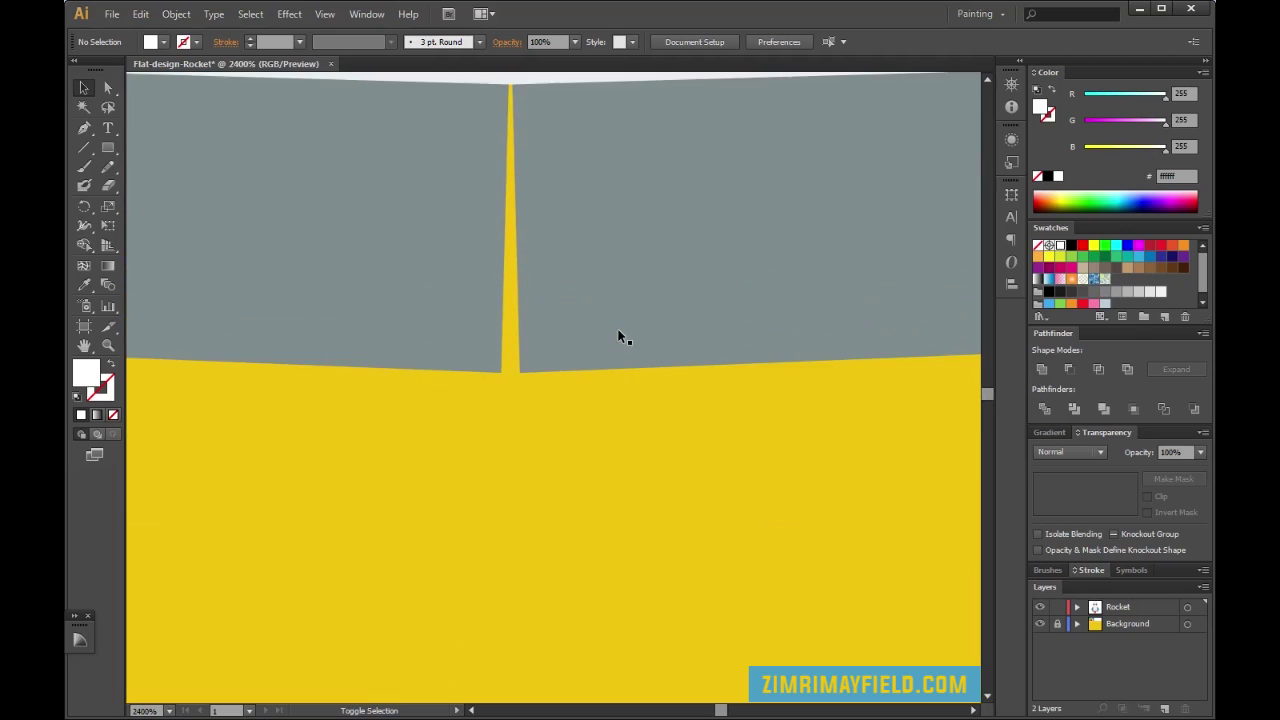
{"action": "key", "text": "a"}
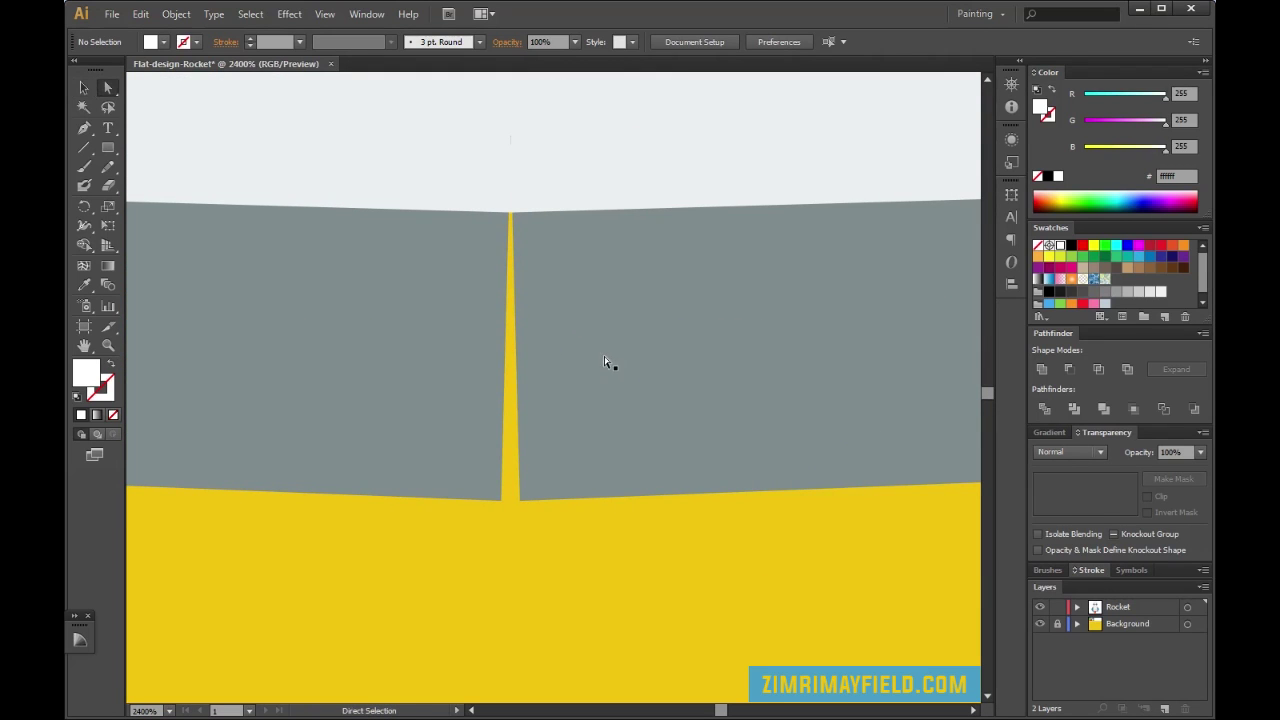
{"action": "left_click", "coordinate": [604, 360]}
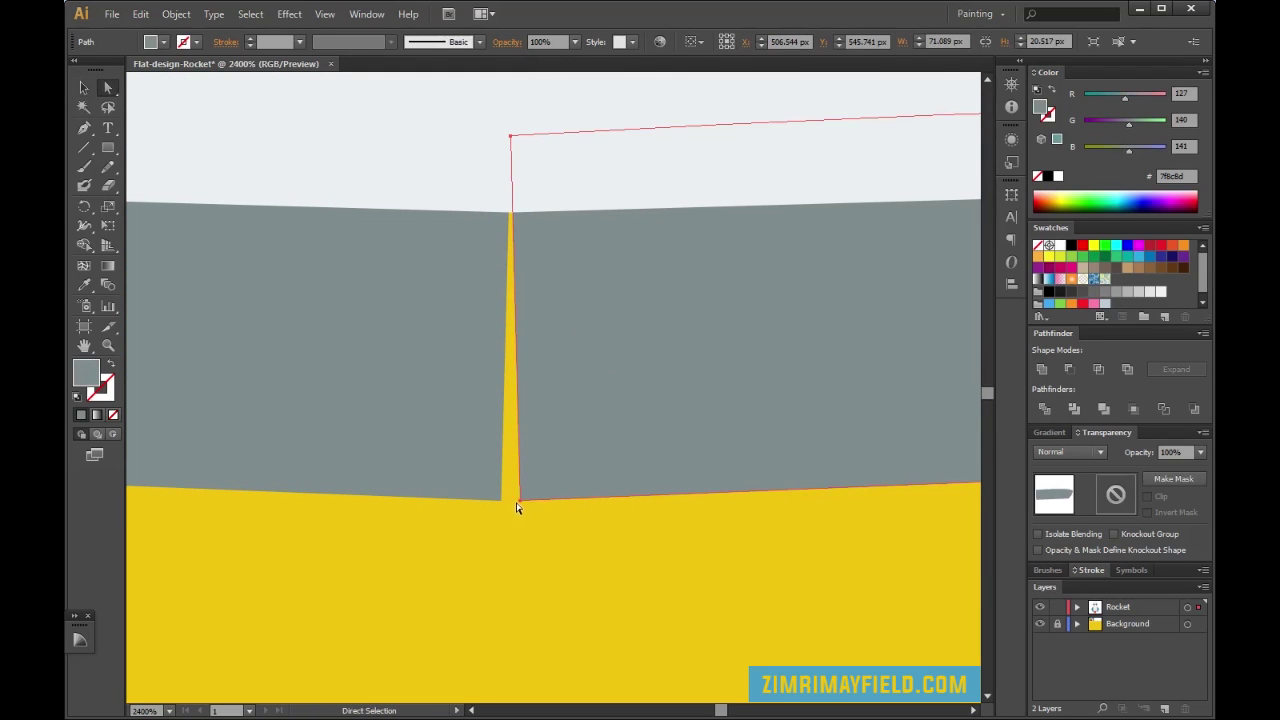
{"action": "left_click_drag", "start_coordinate": [519, 499], "coordinate": [513, 499]}
{"action": "key", "text": "ctrl+z"}
{"action": "left_click_drag", "start_coordinate": [520, 501], "coordinate": [505, 502]}
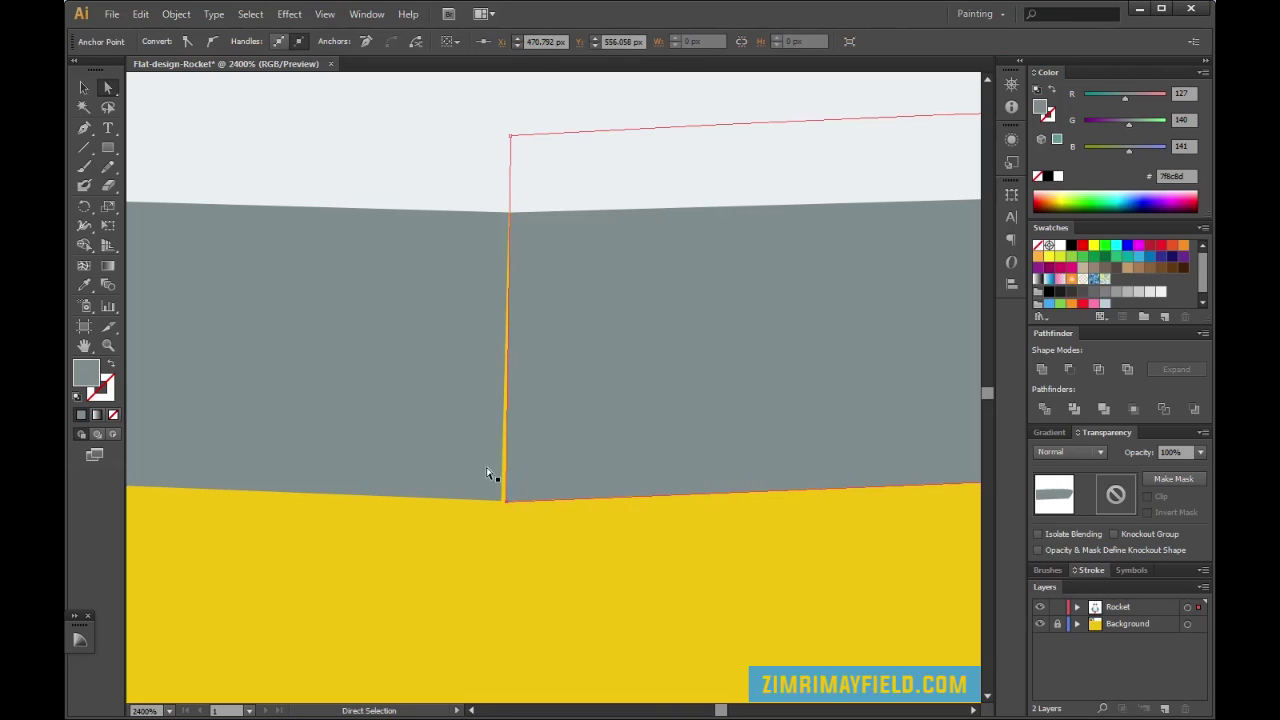
Move the lower inner corner point of the grey nozzle's left half right until it closes the gap to the right half
{"action": "left_click", "coordinate": [451, 432]}
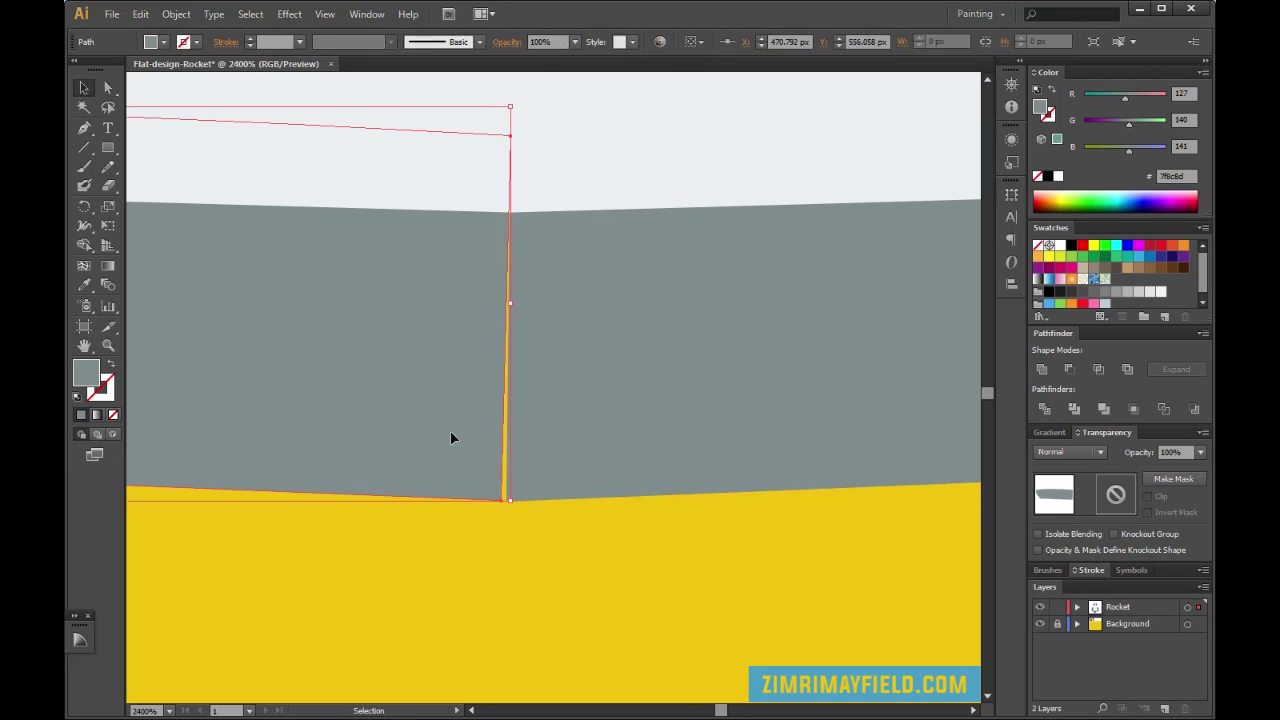
{"action": "left_click", "coordinate": [502, 505]}
{"action": "left_click", "coordinate": [509, 499]}
{"action": "left_click_drag", "start_coordinate": [507, 503], "coordinate": [512, 502]}
{"action": "key", "text": "v"}
{"action": "left_click", "coordinate": [608, 538]}
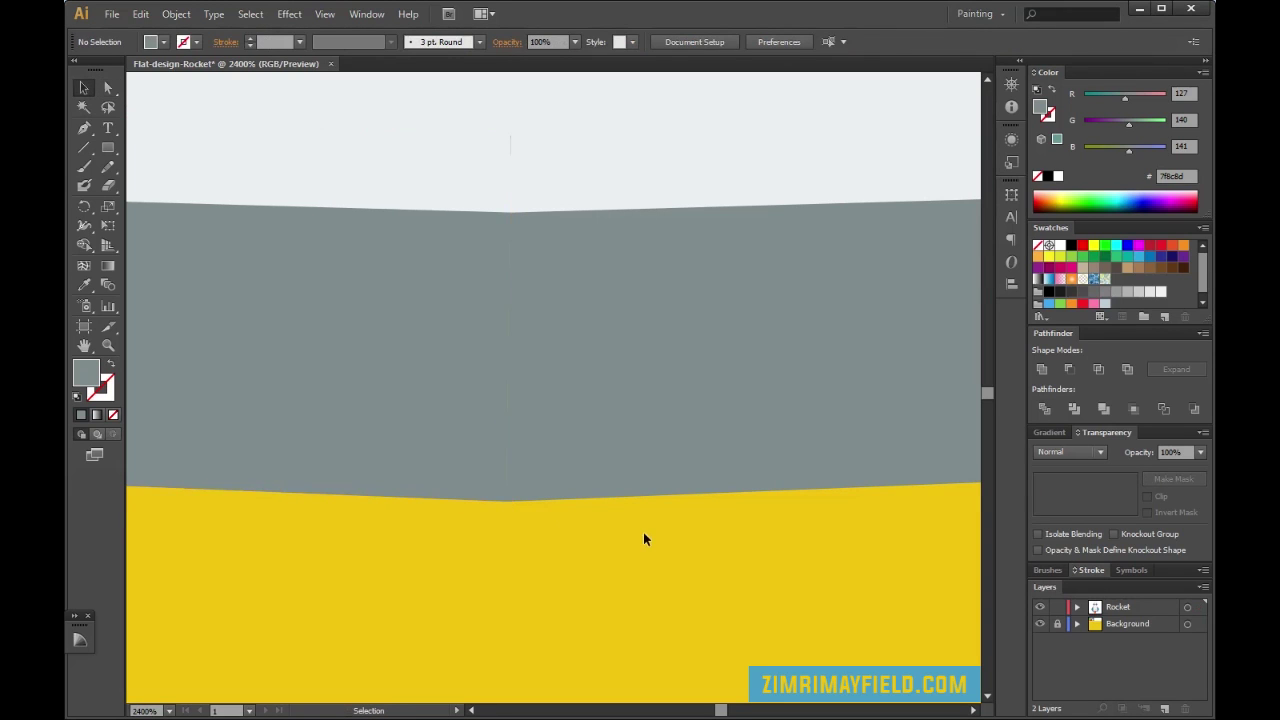
Move both flame halves together up and slightly right so they sit centred just below the nozzle
{"action": "key", "text": "ctrl+minus"}
{"action": "key", "text": "ctrl+minus"}
{"action": "key", "text": "ctrl+minus"}
{"action": "key", "text": "ctrl+minus"}
{"action": "key", "text": "ctrl+minus"}
{"action": "key", "text": "ctrl+minus"}
{"action": "key", "text": "ctrl+minus"}
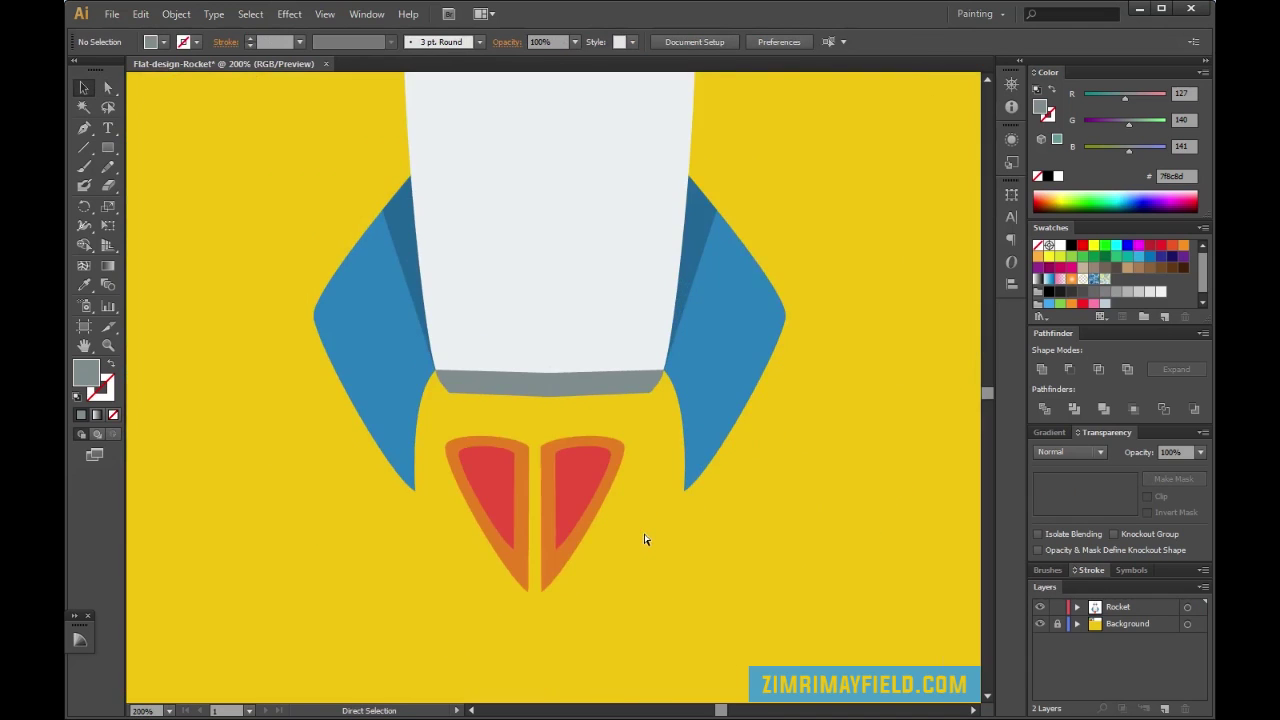
{"action": "key", "text": "ctrl+minus"}
{"action": "key", "text": "ctrl+minus"}
{"action": "scroll", "coordinate": [645, 534], "scroll_direction": "up", "scroll_amount": 6}
{"action": "scroll", "coordinate": [602, 511], "scroll_direction": "down", "scroll_amount": 3}
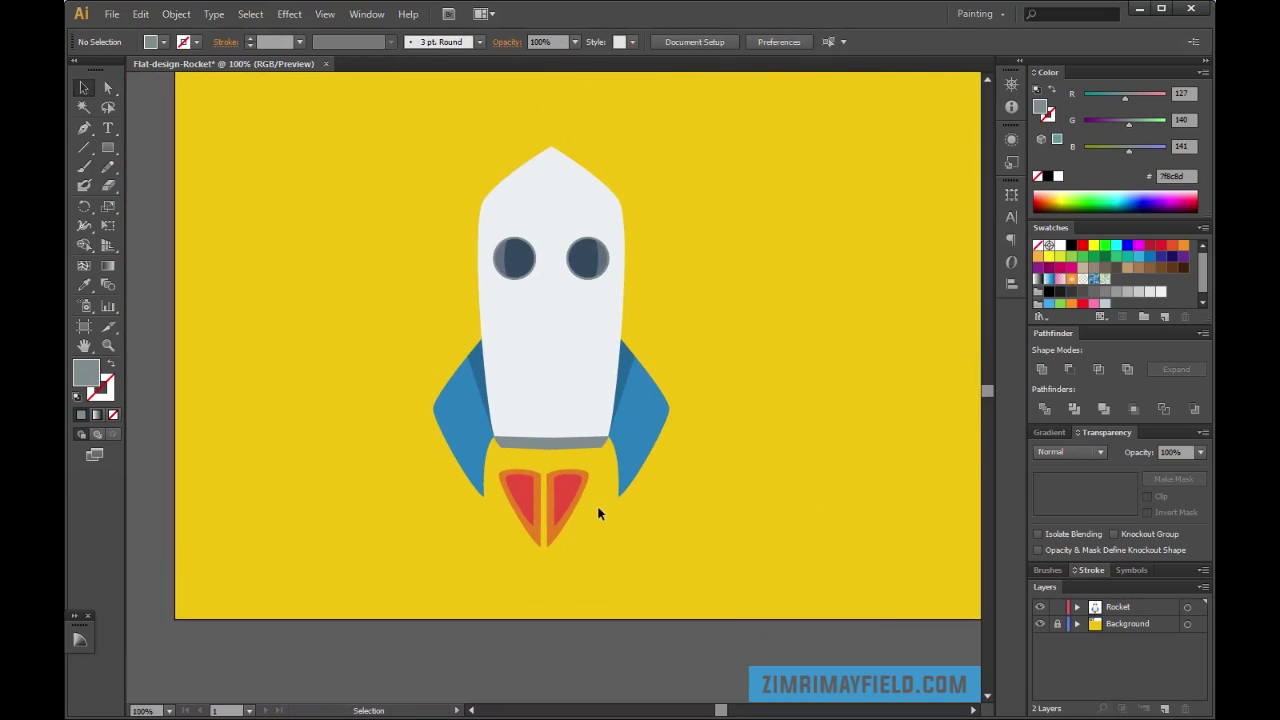
{"action": "scroll", "coordinate": [580, 531], "scroll_direction": "up", "scroll_amount": 3}
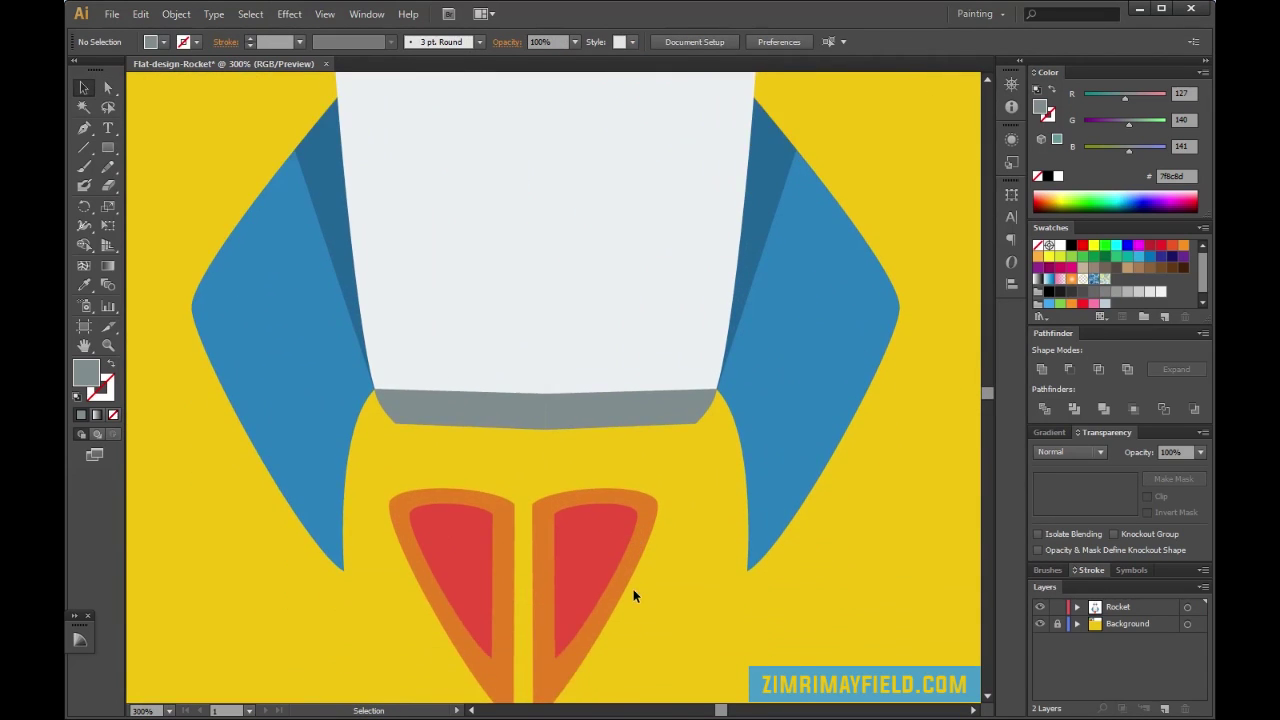
{"action": "scroll", "coordinate": [623, 618], "scroll_direction": "down", "scroll_amount": 1}
{"action": "left_click_drag", "start_coordinate": [604, 611], "coordinate": [373, 346]}
{"action": "left_click_drag", "start_coordinate": [464, 454], "coordinate": [488, 417]}
{"action": "left_click", "coordinate": [880, 563]}
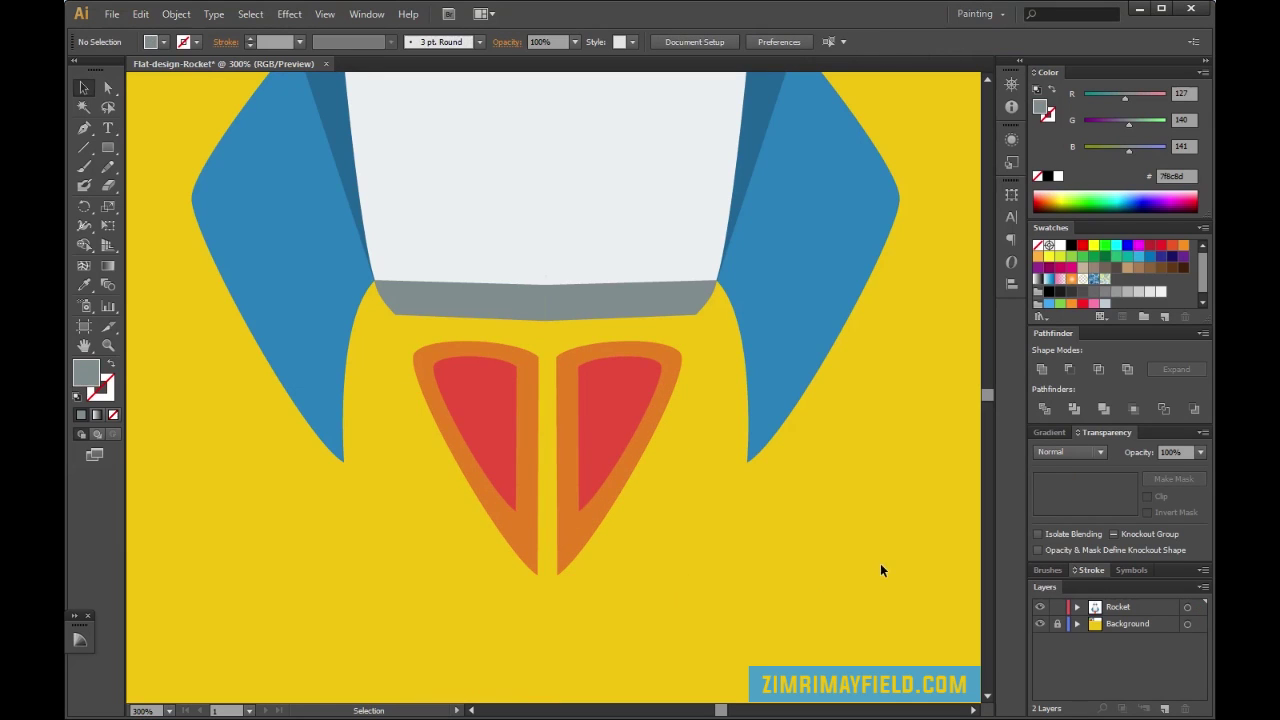
Group the parts of the right window and move it down the rocket body, well below the left window
{"action": "key", "text": "ctrl+minus"}
{"action": "key", "text": "ctrl+minus"}
{"action": "key", "text": "ctrl+minus"}
{"action": "key", "text": "ctrl+minus"}
{"action": "scroll", "coordinate": [802, 544], "scroll_direction": "up", "scroll_amount": 5}
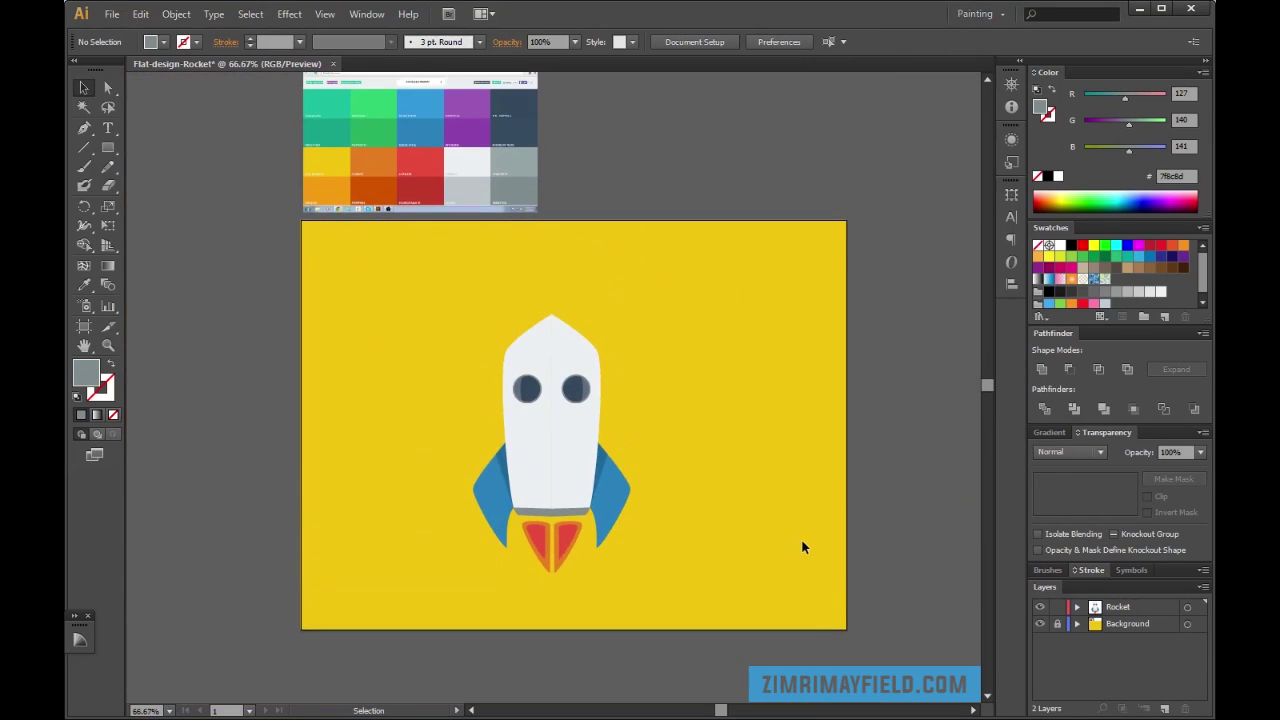
{"action": "scroll", "coordinate": [802, 544], "scroll_direction": "down", "scroll_amount": 2}
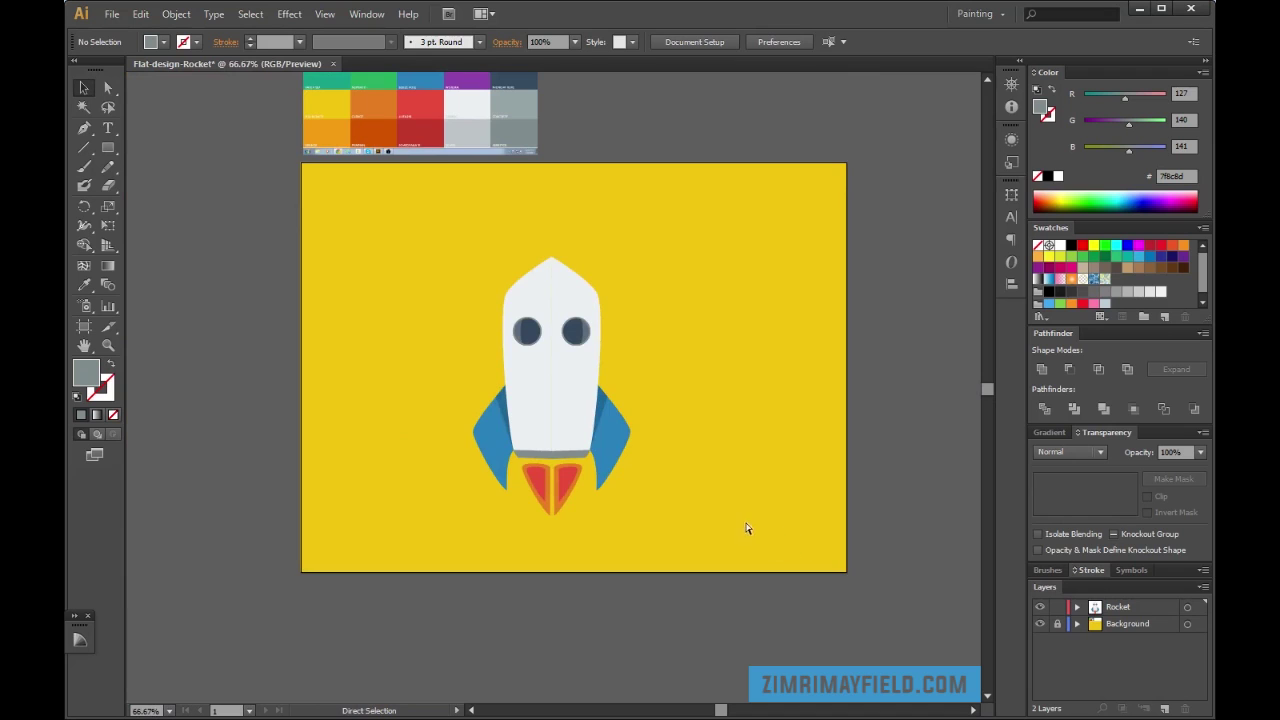
{"action": "key", "text": "ctrl+plus"}
{"action": "key", "text": "ctrl+plus"}
{"action": "key", "text": "ctrl+plus"}
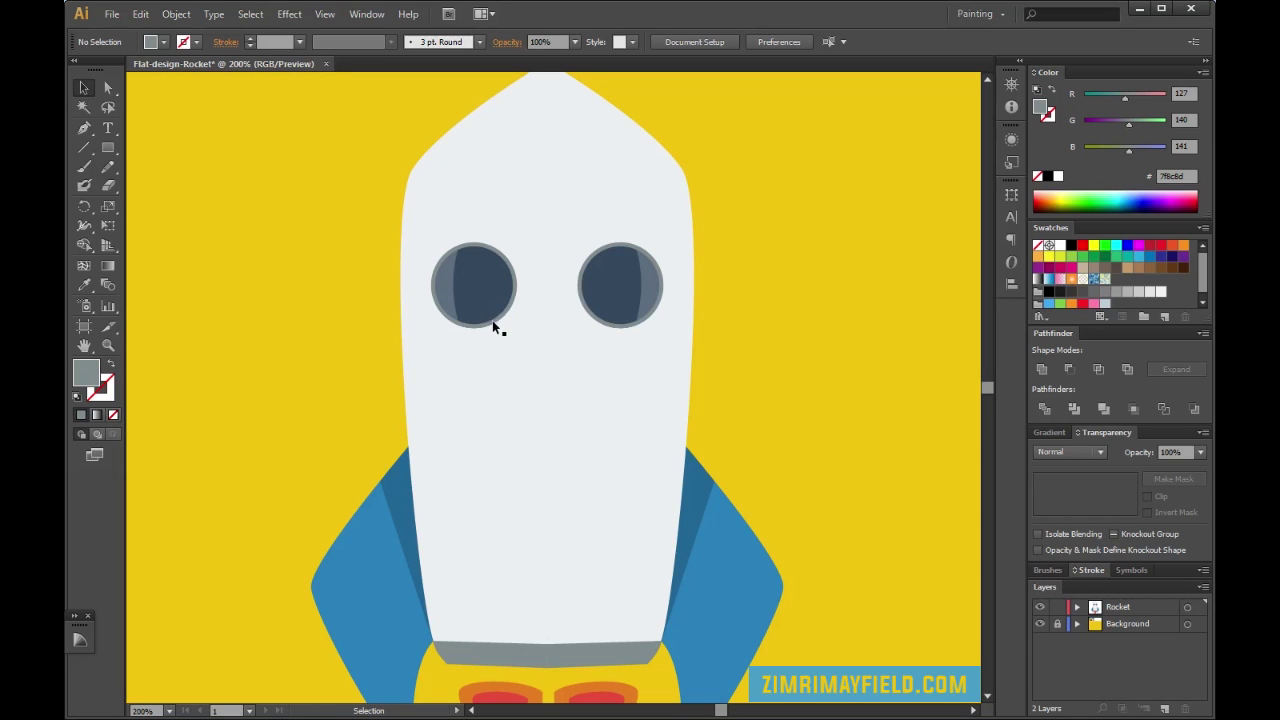
{"action": "key", "text": "ctrl+minus"}
{"action": "key", "text": "ctrl+minus"}
{"action": "key", "text": "ctrl+plus"}
{"action": "key", "text": "ctrl+plus"}
{"action": "left_click", "coordinate": [616, 299]}
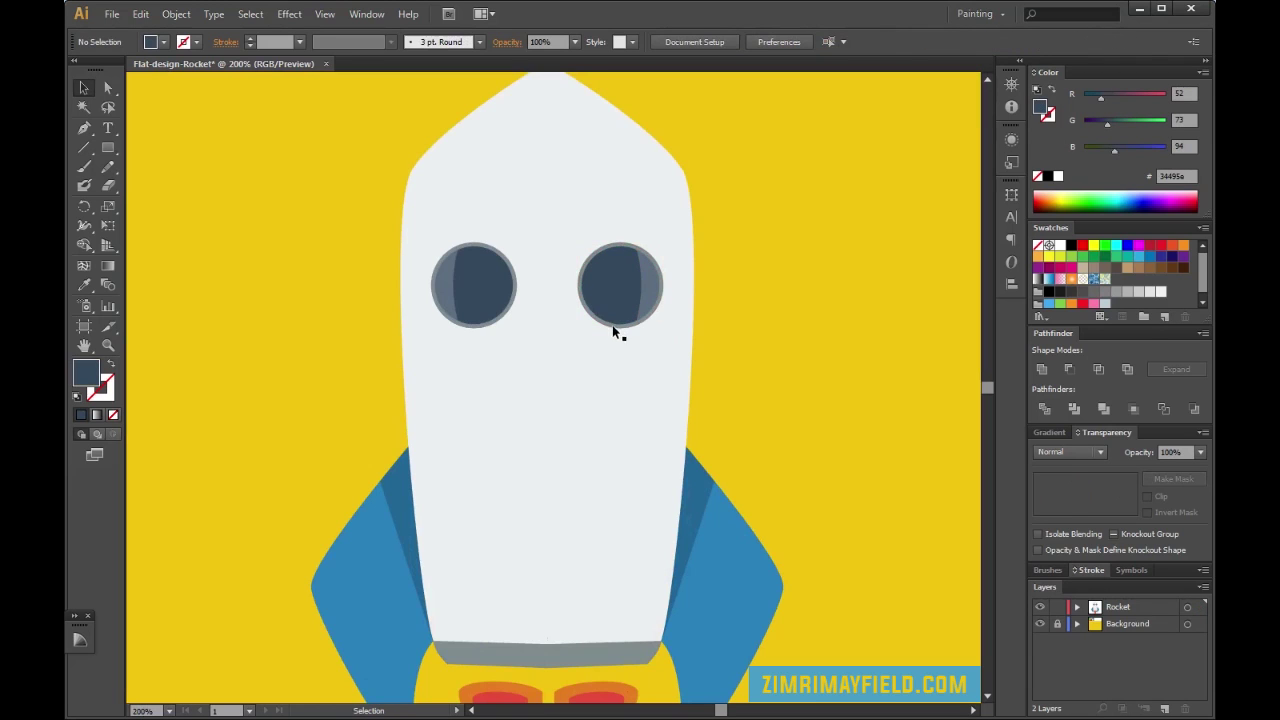
{"action": "left_click", "coordinate": [613, 325]}
{"action": "left_click", "coordinate": [656, 300], "text": "shift"}
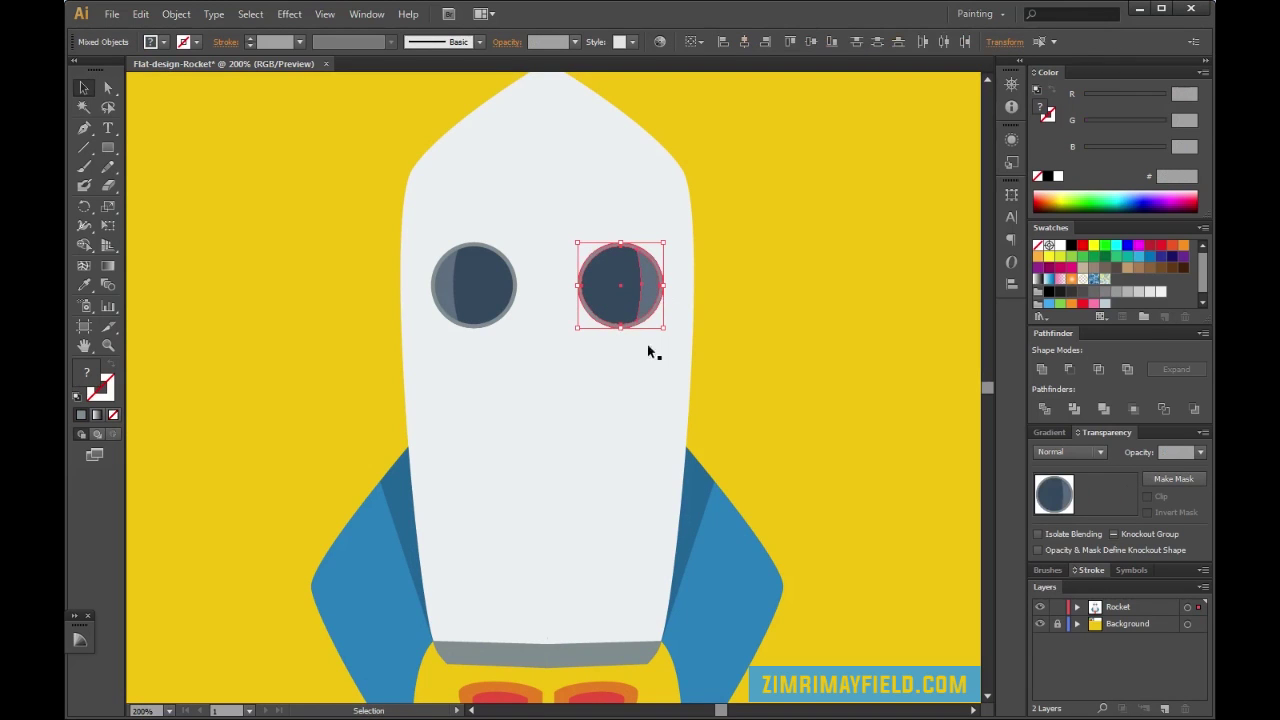
{"action": "key", "text": "ctrl+g"}
{"action": "left_click_drag", "start_coordinate": [618, 275], "coordinate": [628, 393]}
{"action": "left_click", "coordinate": [817, 410]}
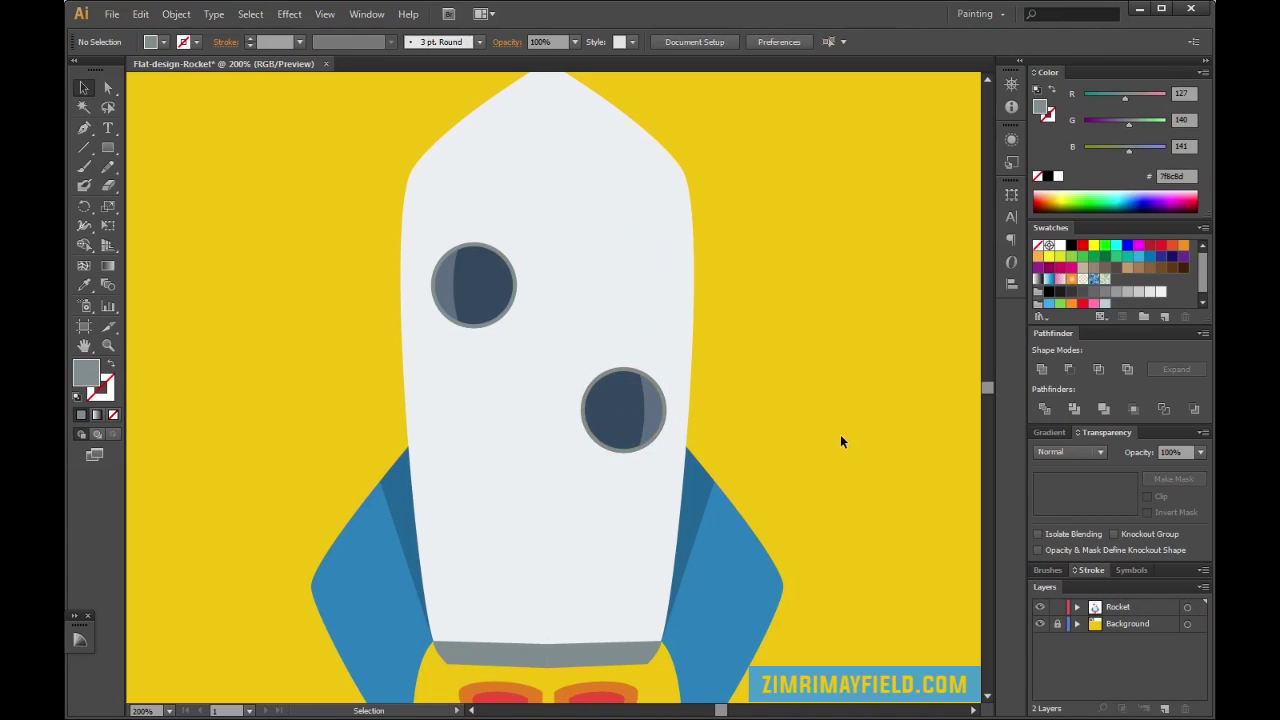
Group the parts of the left window and move it up the rocket body
{"action": "key", "text": "ctrl+minus"}
{"action": "key", "text": "ctrl+minus"}
{"action": "key", "text": "ctrl+minus"}
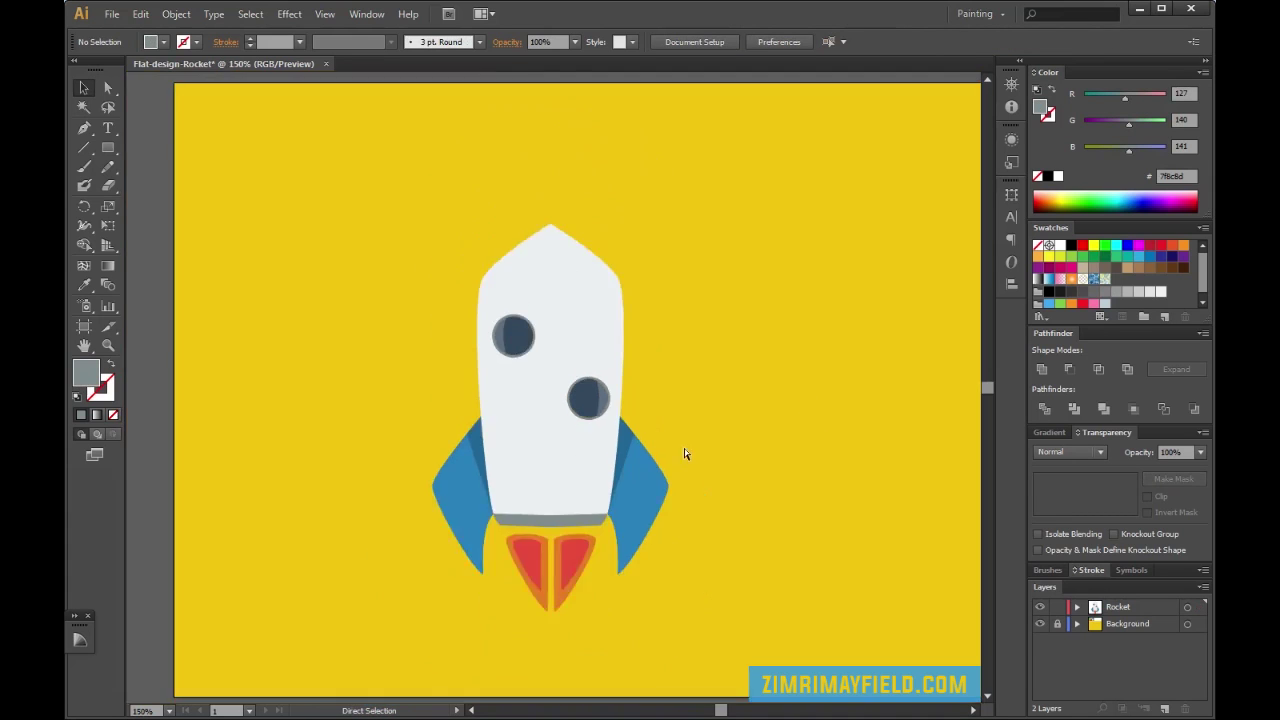
{"action": "key", "text": "ctrl+equal"}
{"action": "key", "text": "ctrl+equal"}
{"action": "key", "text": "ctrl+equal"}
{"action": "key", "text": "ctrl+equal"}
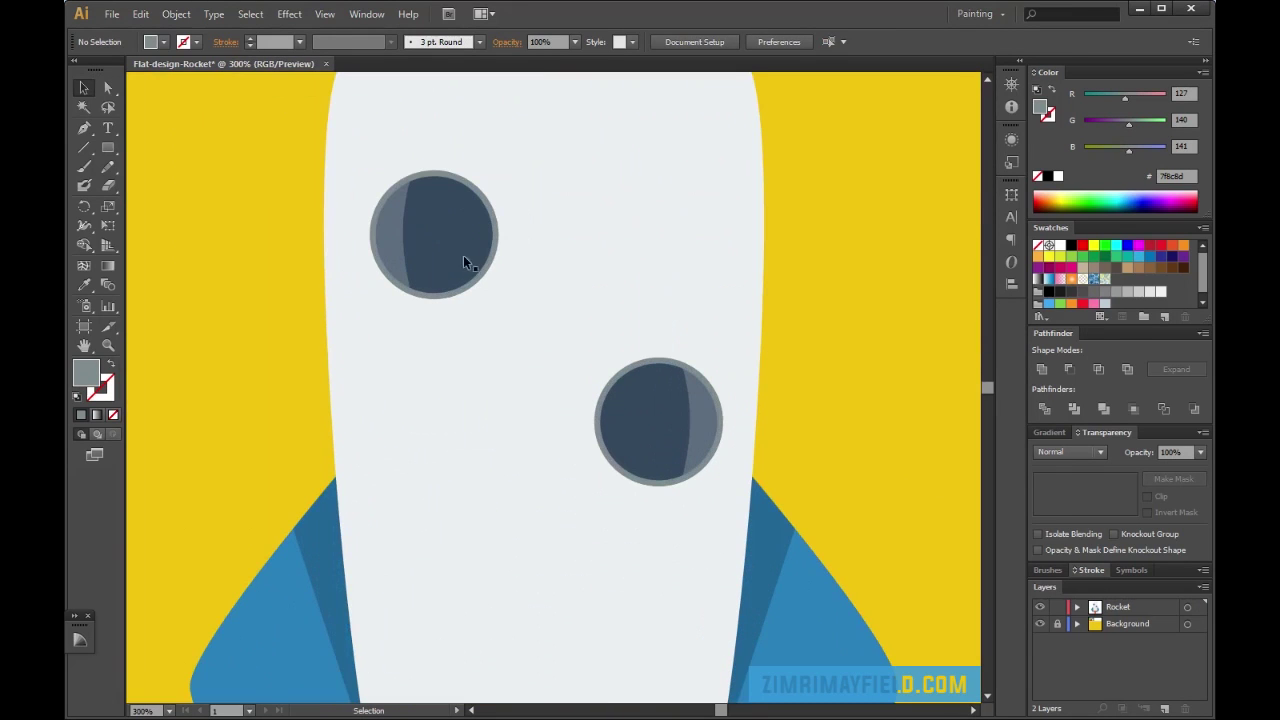
{"action": "left_click", "coordinate": [477, 274]}
{"action": "left_click", "coordinate": [483, 277]}
{"action": "left_click", "coordinate": [476, 272]}
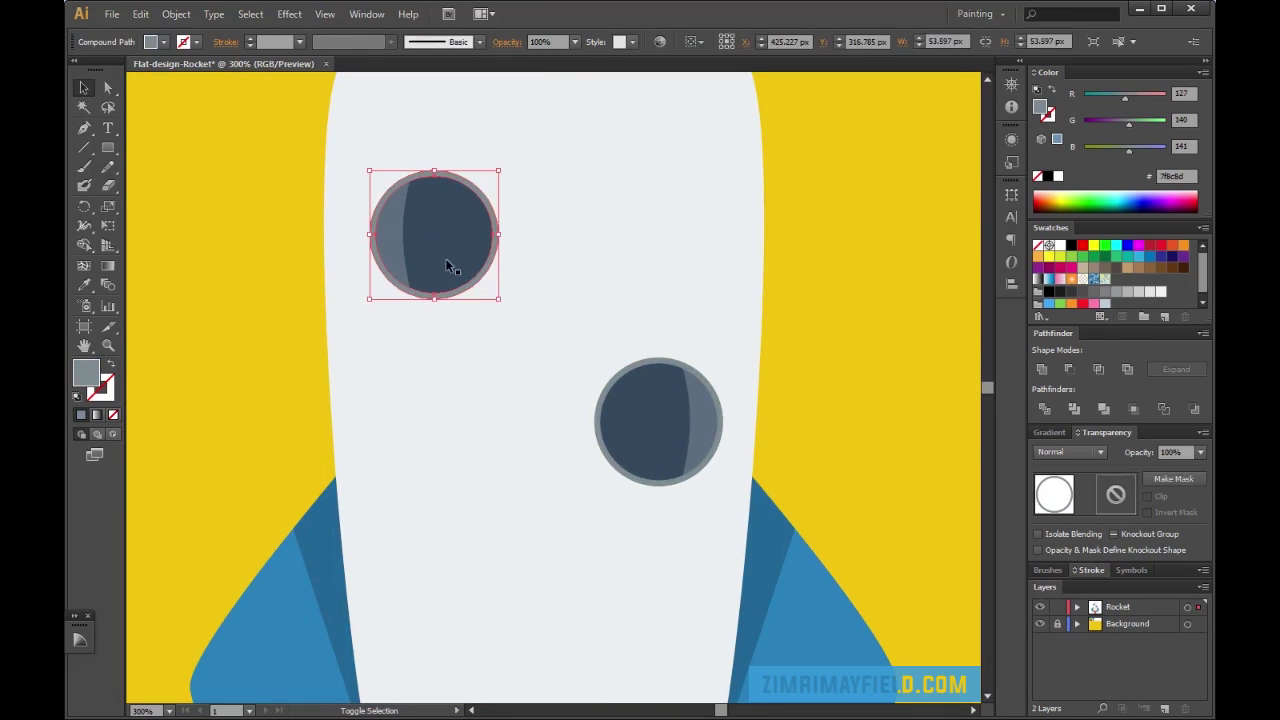
{"action": "left_click_drag", "start_coordinate": [428, 247], "coordinate": [430, 179]}
{"action": "left_click", "coordinate": [826, 282]}
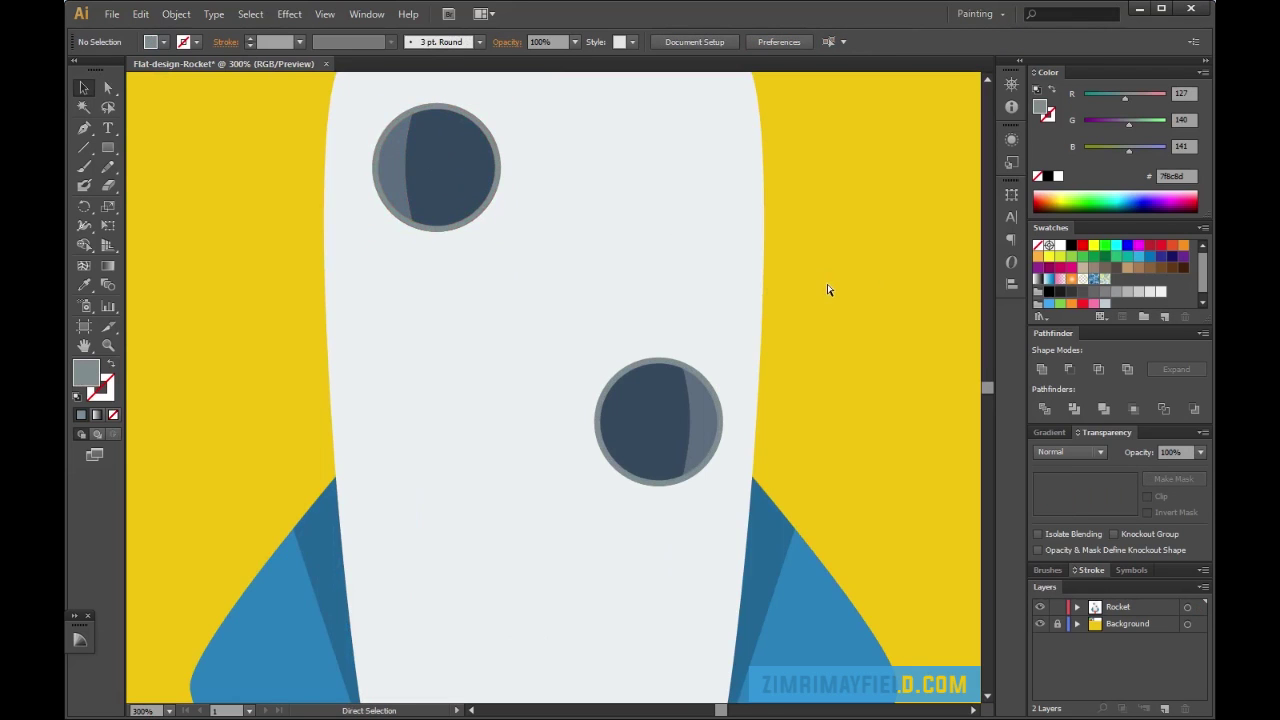
Lower the grouped left window slightly, keeping it above the level of the right window
{"action": "key", "text": "ctrl+1"}
{"action": "left_click_drag", "start_coordinate": [521, 242], "coordinate": [520, 271]}
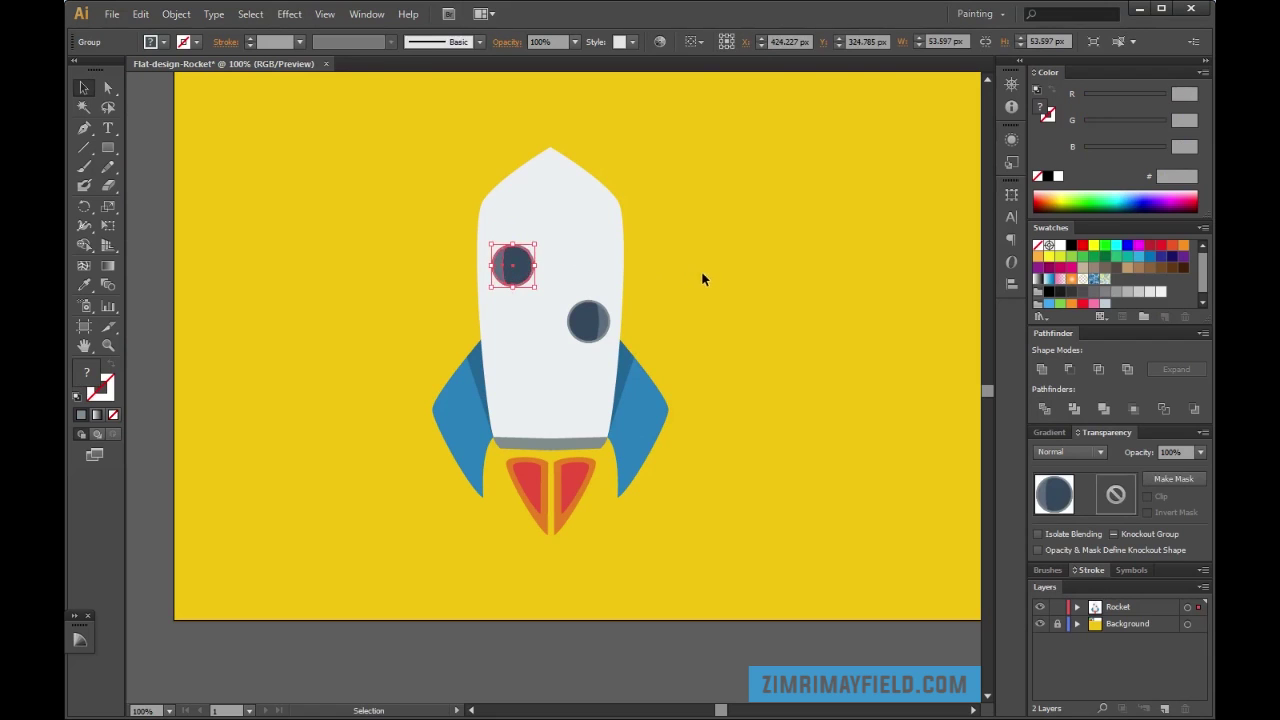
{"action": "left_click", "coordinate": [703, 277]}
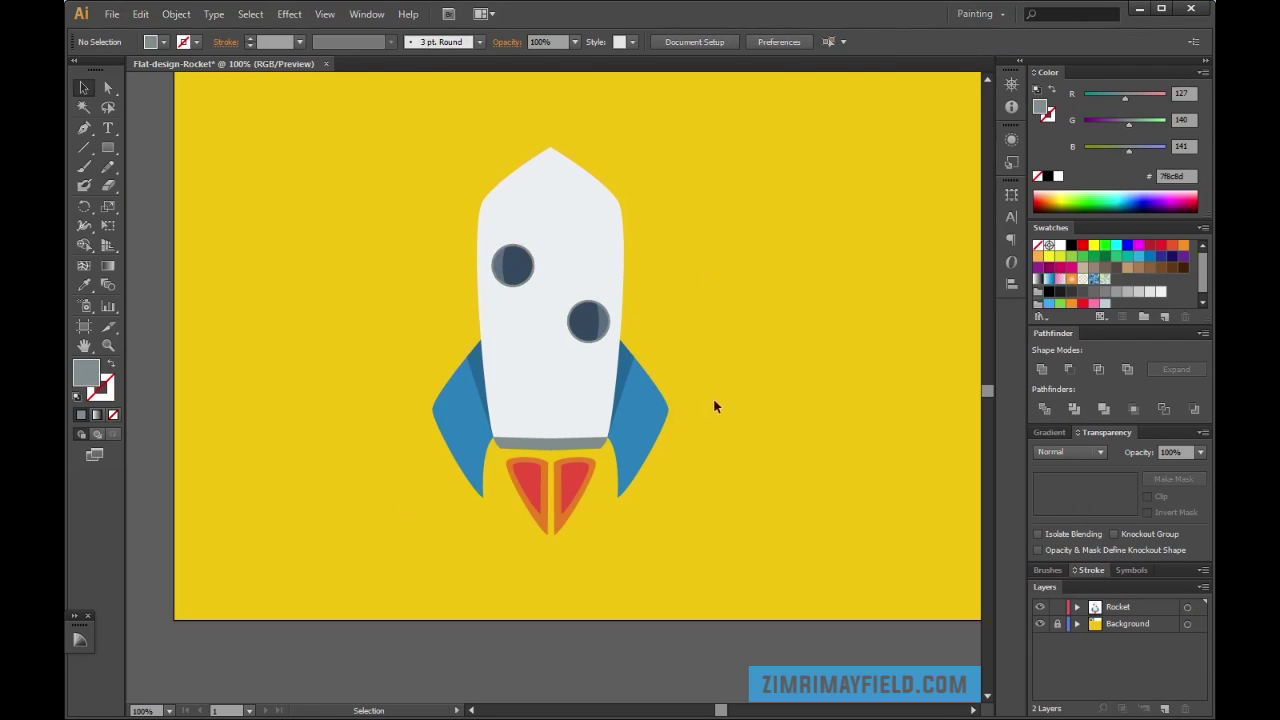
Duplicate the entire rocket with its flame and place the copy beside the original on its right
{"action": "key", "text": "ctrl+="}
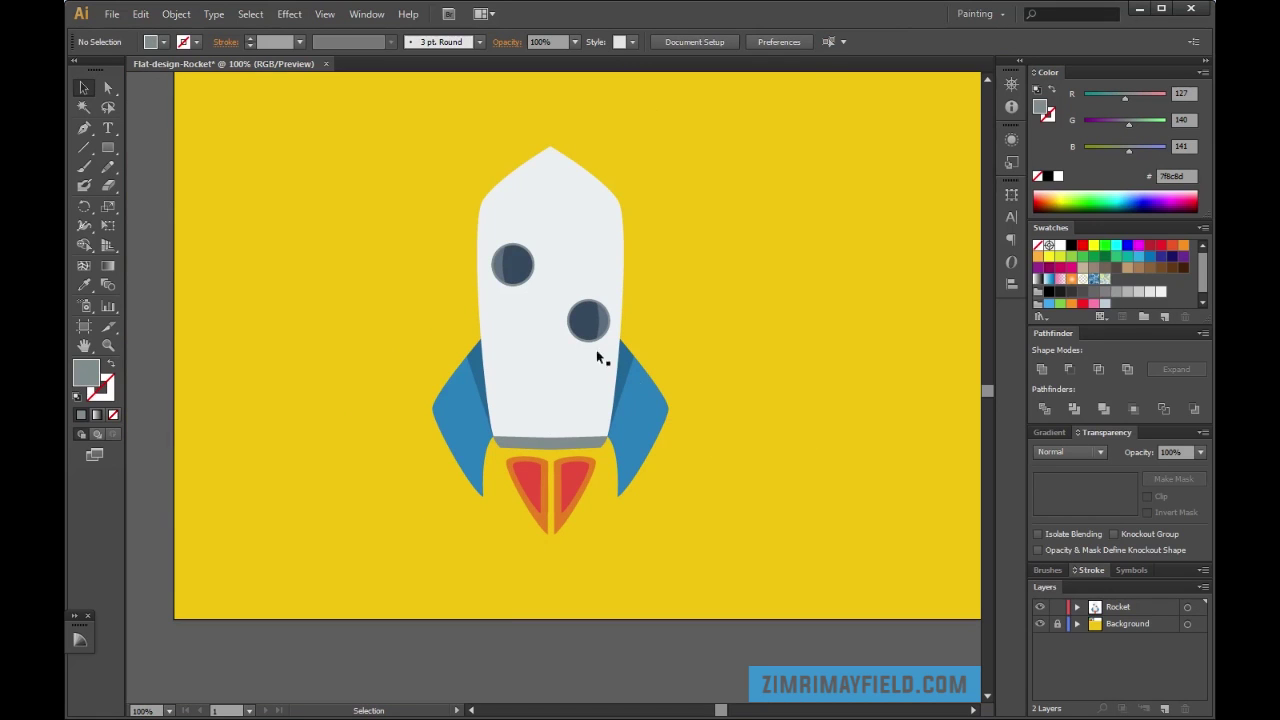
{"action": "key", "text": "m"}
{"action": "key", "text": "v"}
{"action": "left_click_drag", "start_coordinate": [383, 117], "coordinate": [711, 566]}
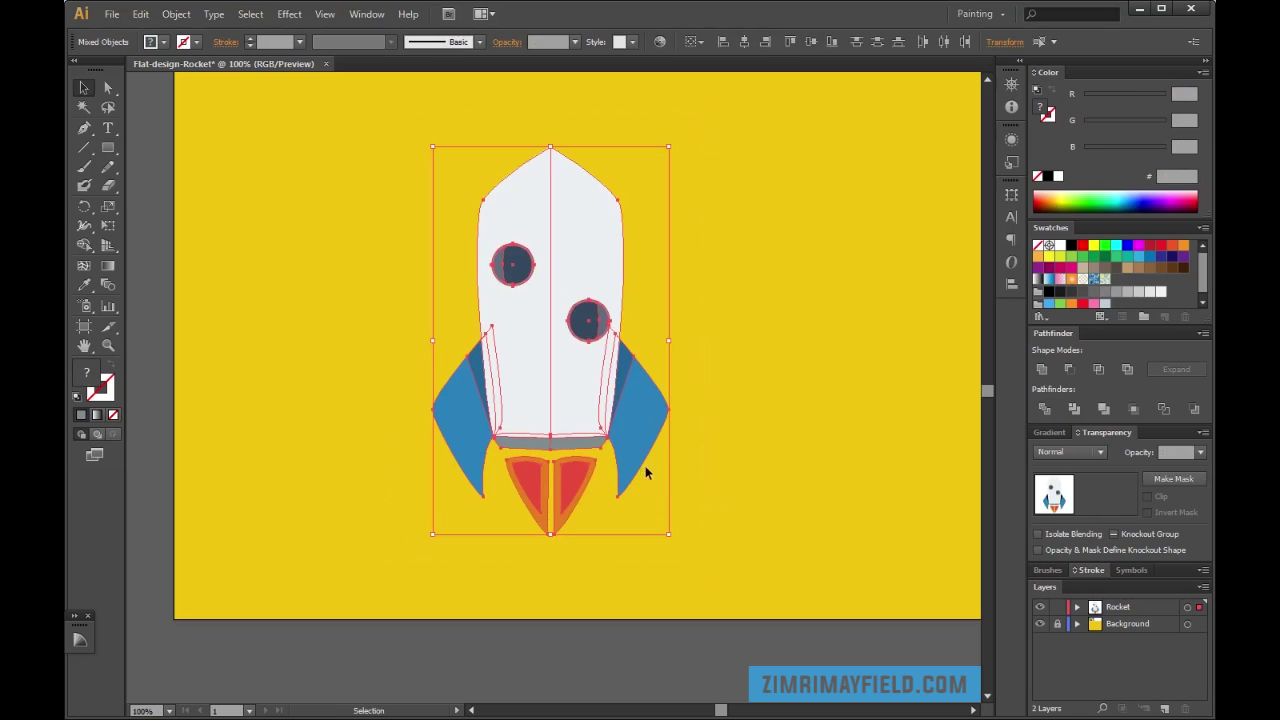
{"action": "left_click_drag", "start_coordinate": [613, 452], "coordinate": [820, 396]}
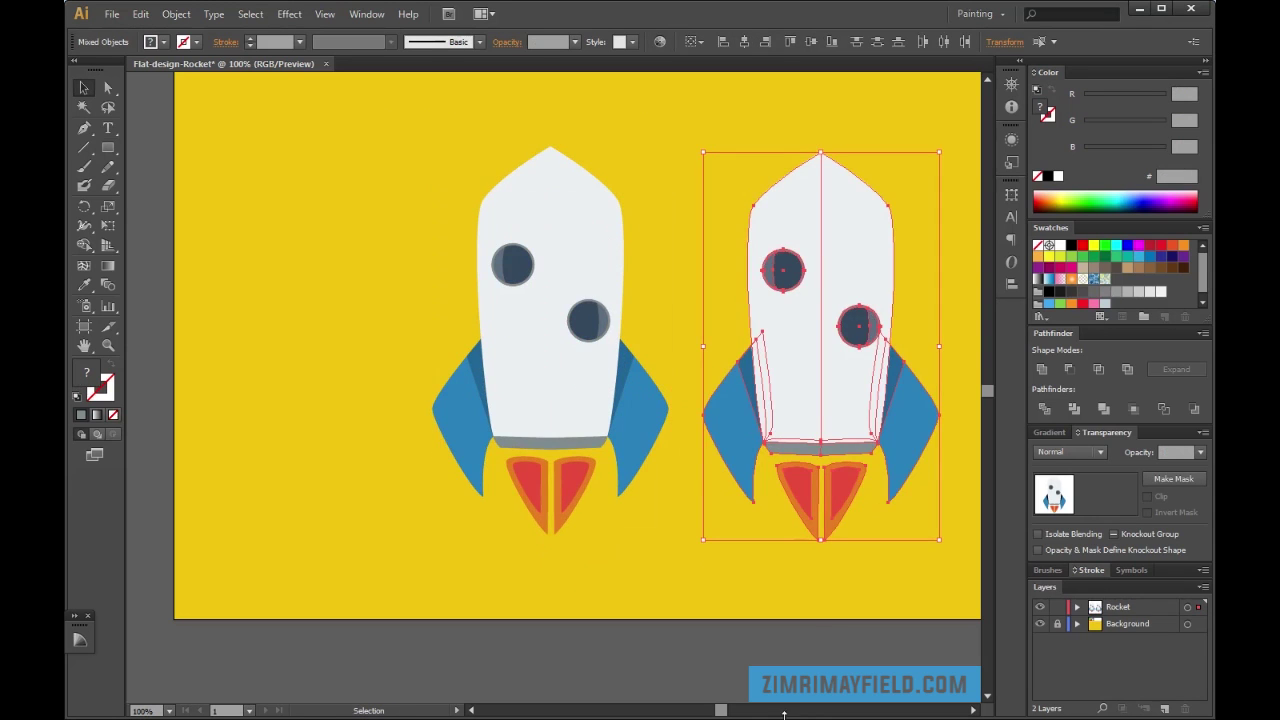
{"action": "left_click_drag", "start_coordinate": [720, 712], "coordinate": [727, 712]}
{"action": "left_click", "coordinate": [880, 410]}
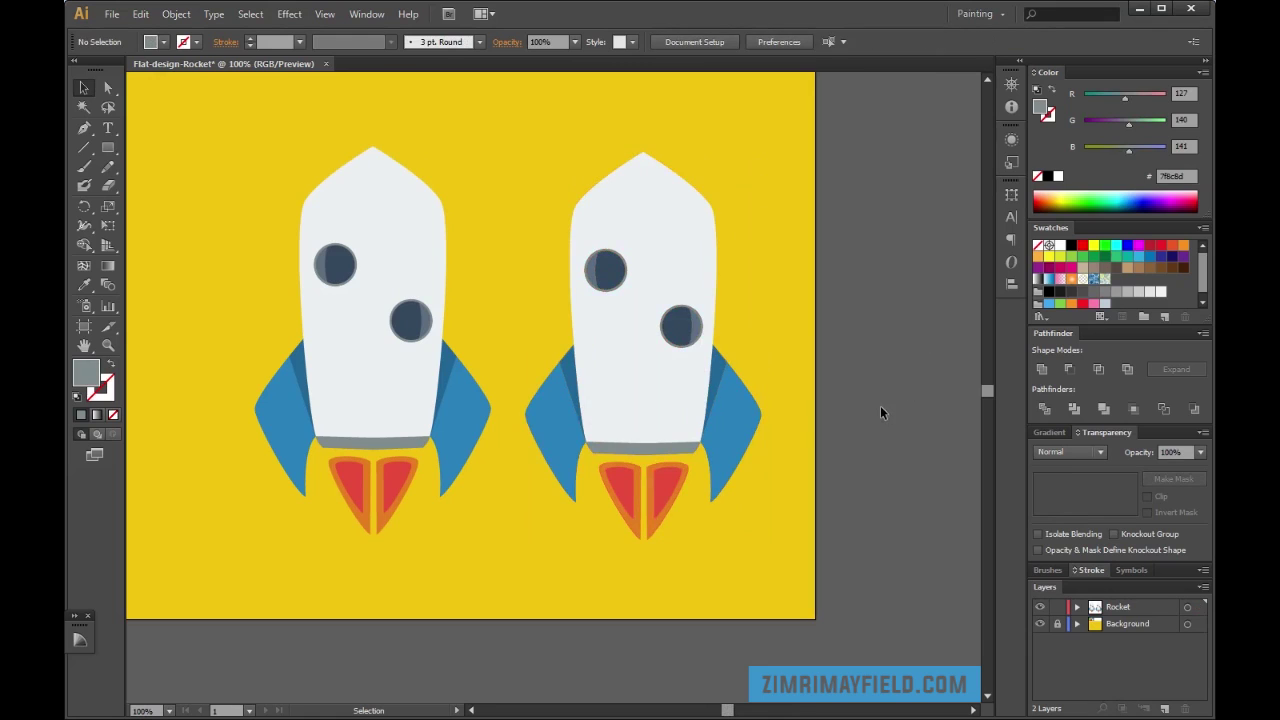
{"action": "key", "text": "m"}
{"action": "mouse_move", "coordinate": [642, 131]}
{"action": "left_mouse_down"}
{"action": "mouse_move", "coordinate": [786, 566]}
{"action": "mouse_move", "coordinate": [780, 557]}
{"action": "left_mouse_up"}
{"action": "key", "text": "v"}
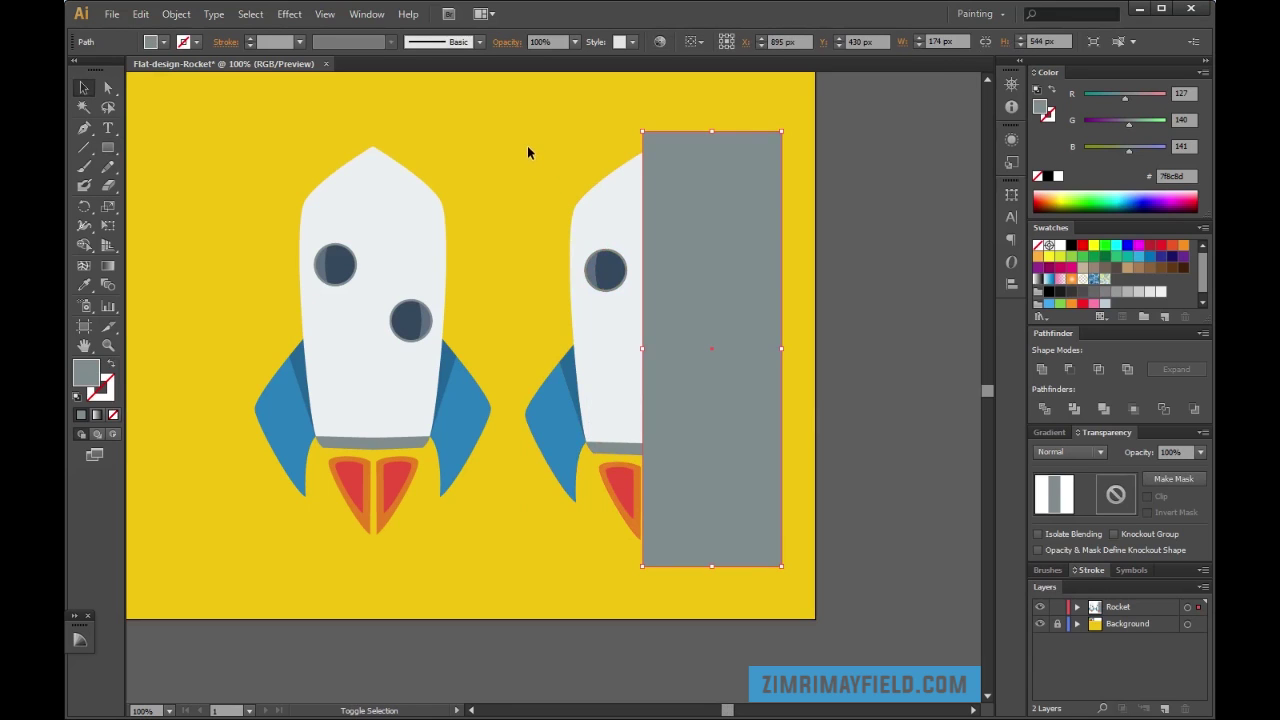
{"action": "key", "text": "Delete"}
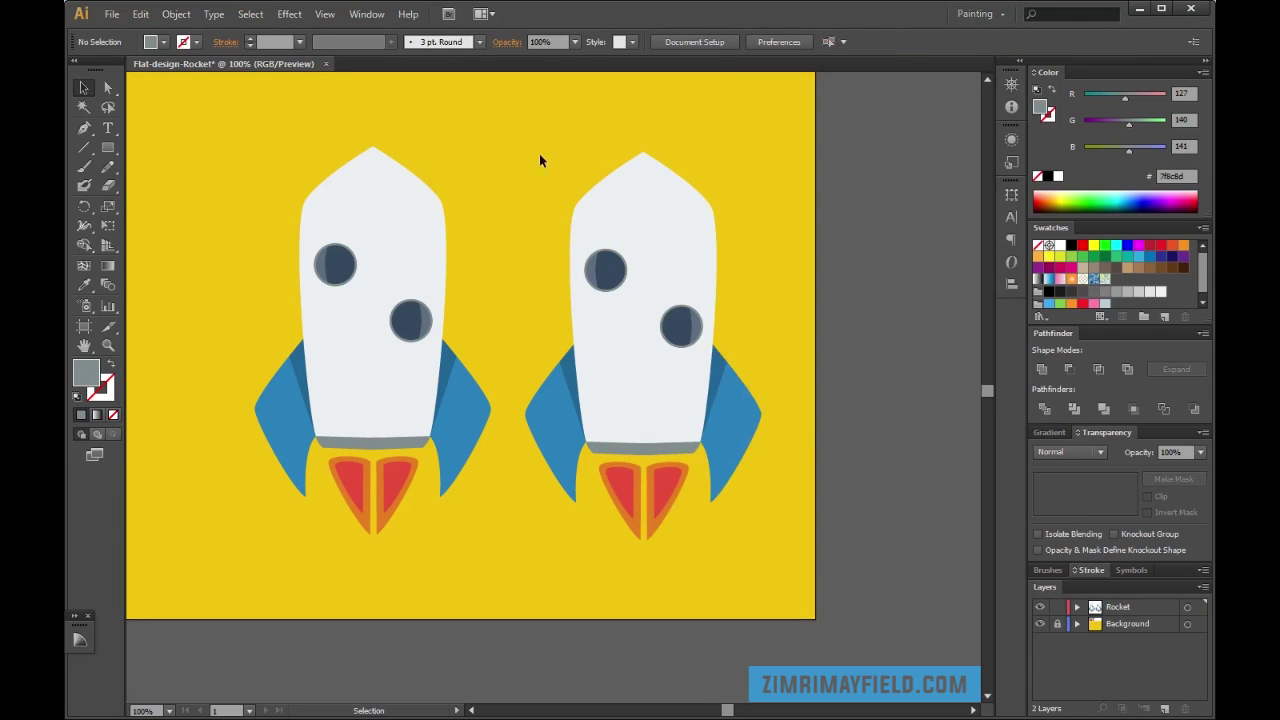
Unite all shapes of the copied rocket into a grey silhouette
{"action": "left_click_drag", "start_coordinate": [518, 124], "coordinate": [771, 577]}
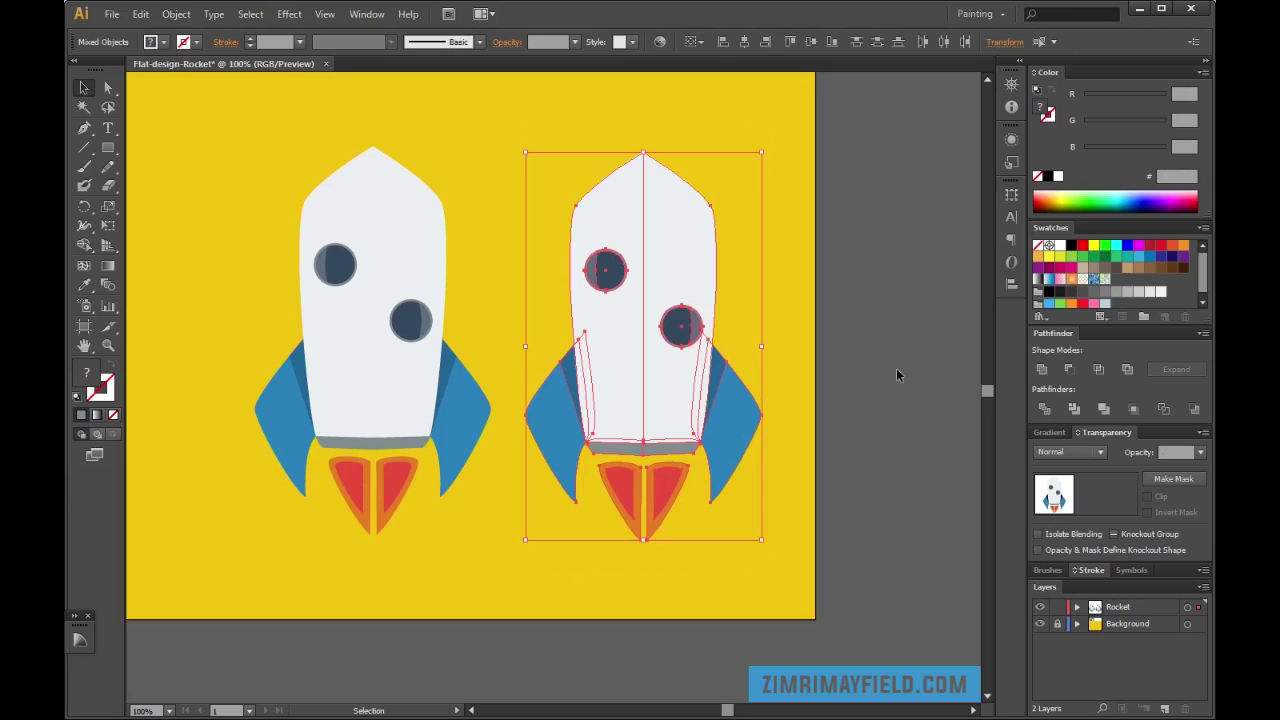
{"action": "left_click", "coordinate": [1040, 372]}
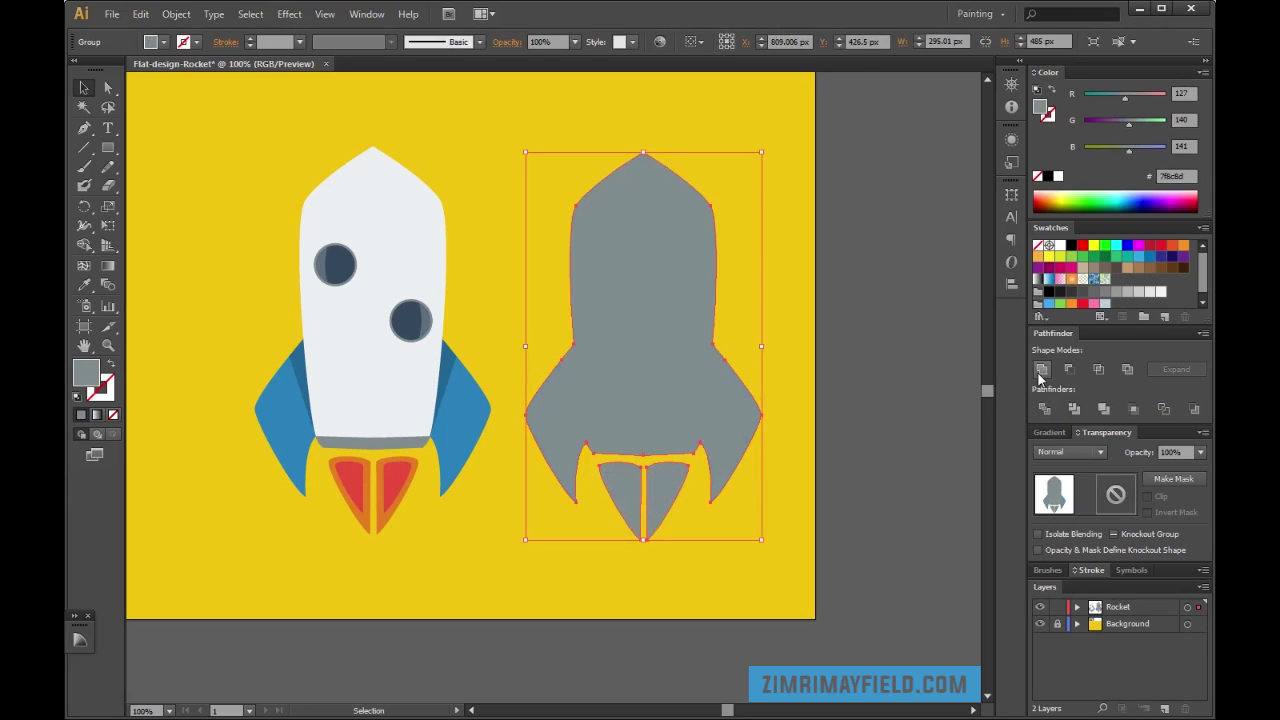
{"action": "left_click", "coordinate": [780, 290]}
Draw a rectangle about 180 by 551 px over the silhouette's right half and subtract it with Minus Front, leaving the left half
{"action": "key", "text": "m"}
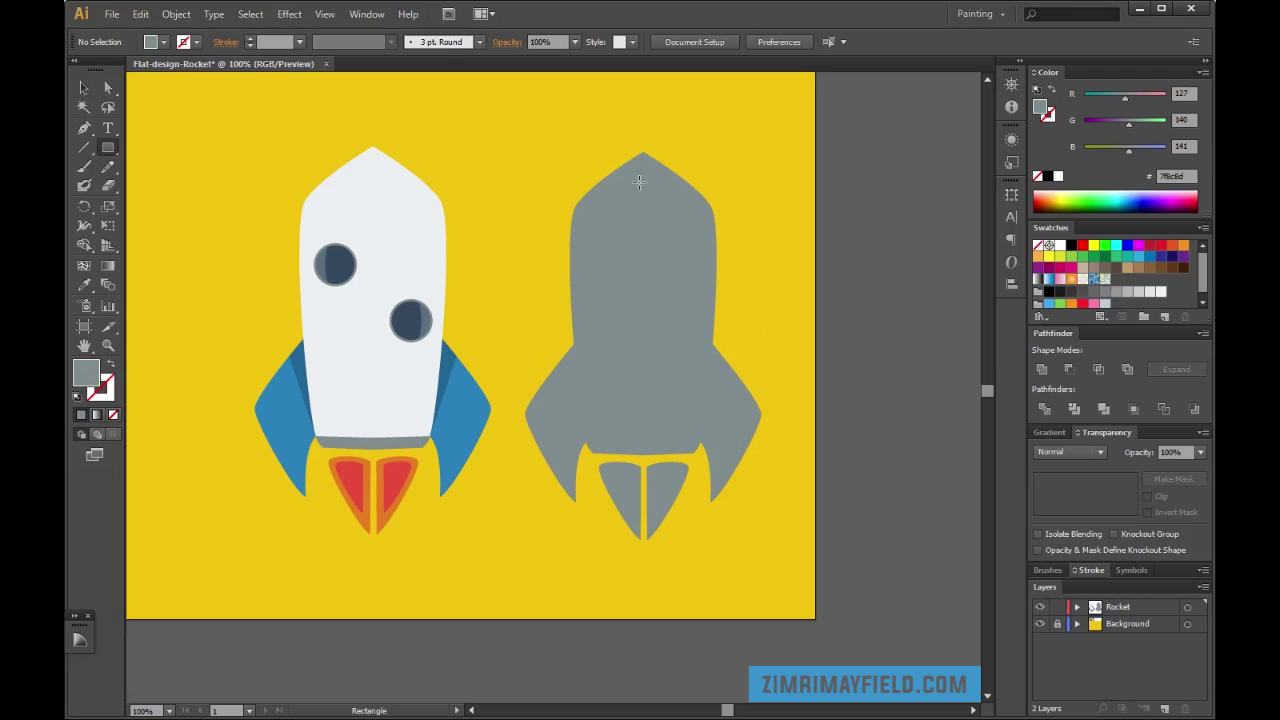
{"action": "left_click_drag", "start_coordinate": [643, 134], "coordinate": [787, 575]}
{"action": "key", "text": "v"}
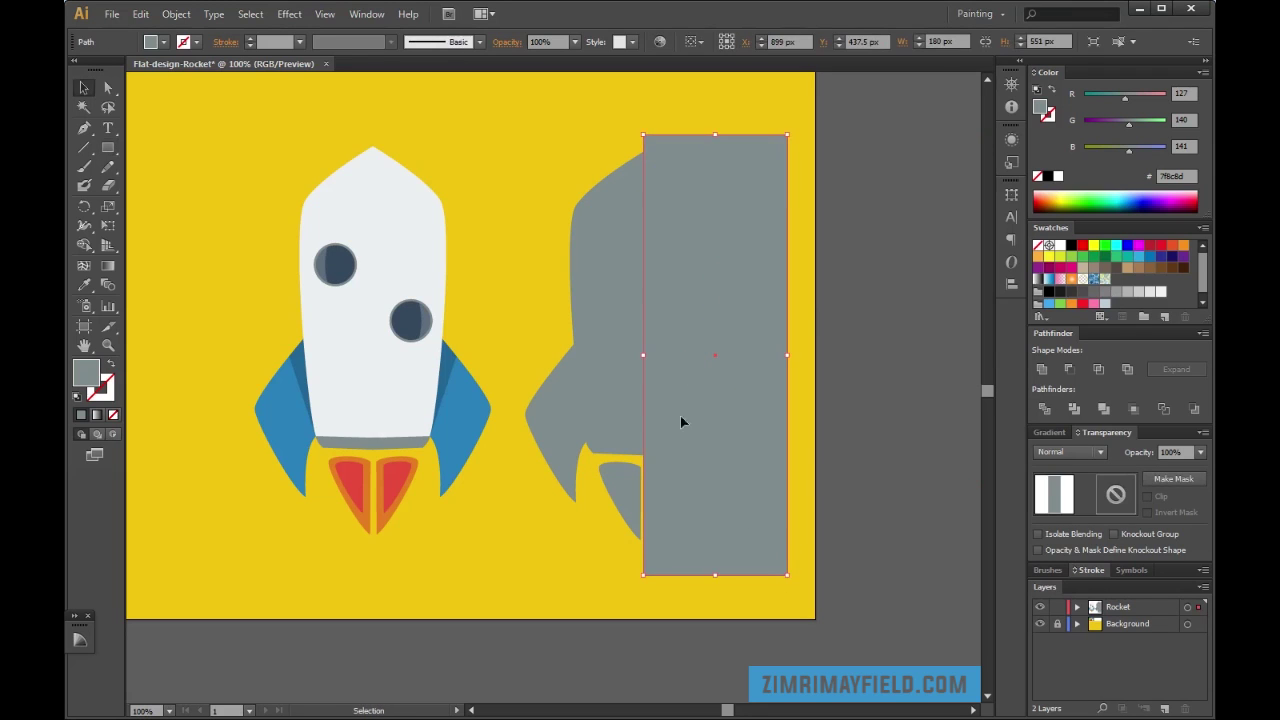
{"action": "left_click", "coordinate": [617, 359], "text": "shift"}
{"action": "left_click", "coordinate": [1069, 368]}
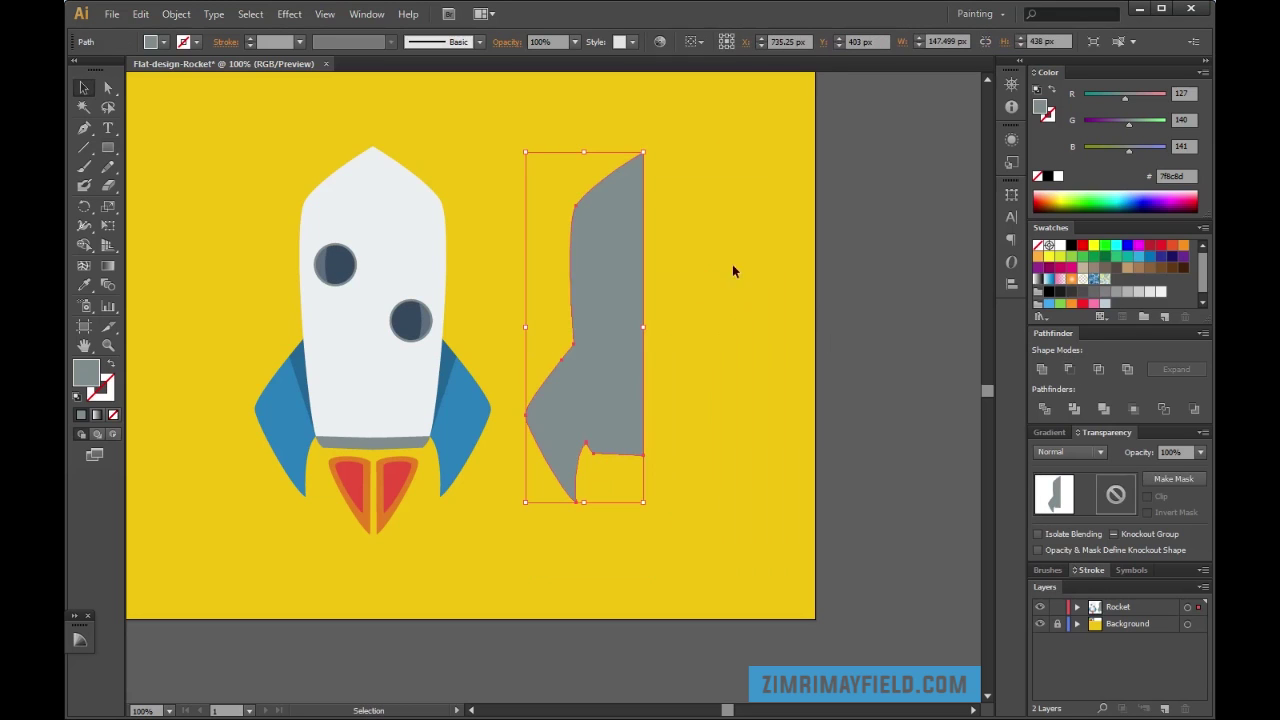
Undo the Minus Front cut on the copied silhouette and delete the cutting rectangle
{"action": "left_click", "coordinate": [677, 320]}
{"action": "key", "text": "ctrl+z"}
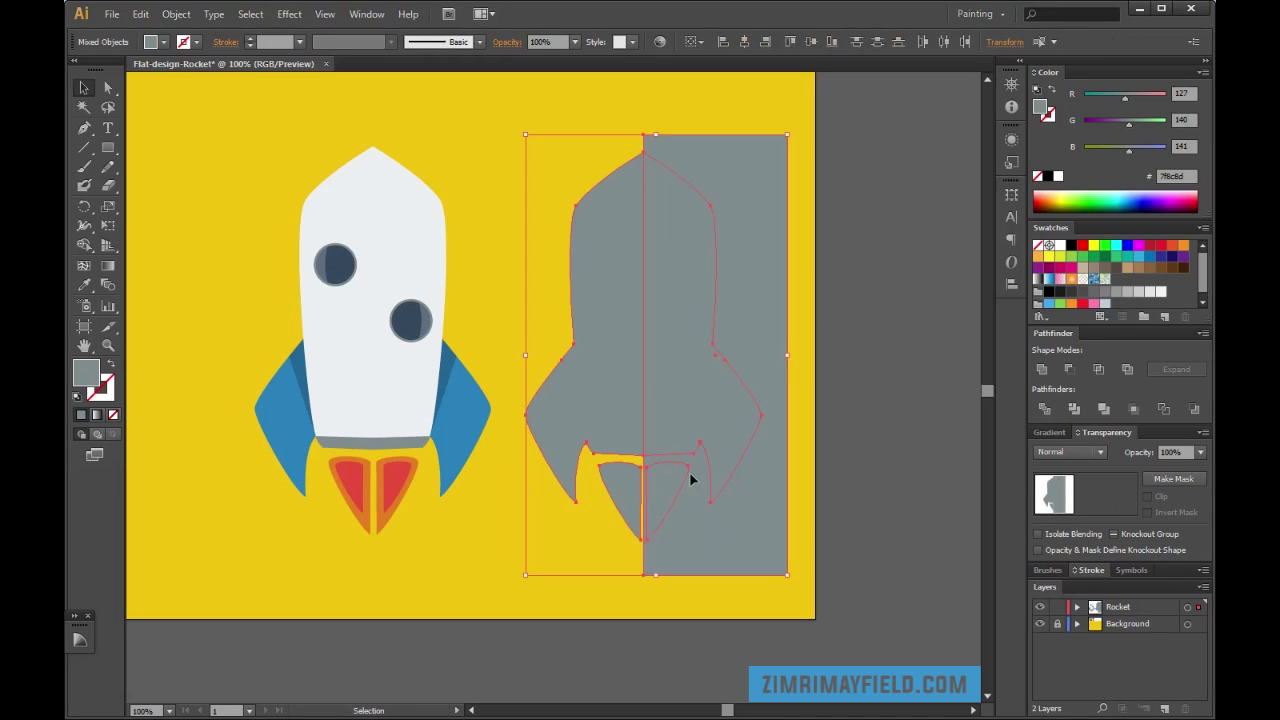
{"action": "left_click", "coordinate": [703, 457]}
{"action": "key", "text": "Delete"}
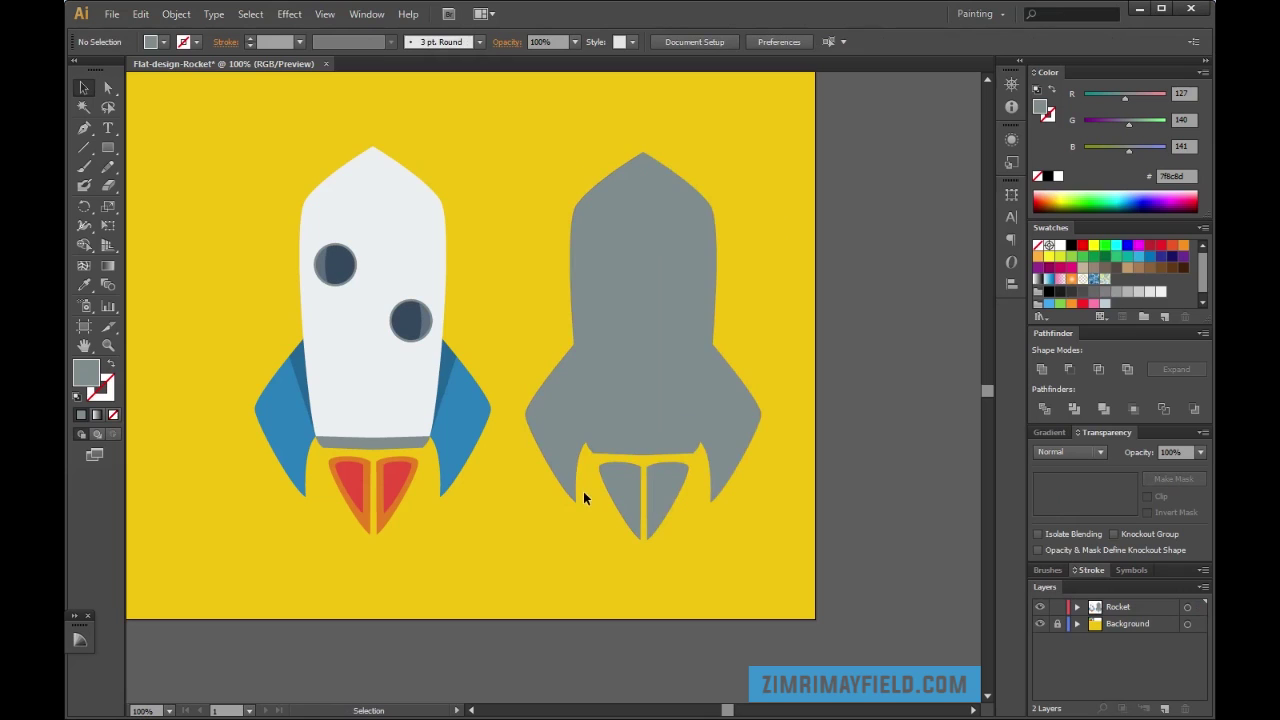
Draw a new rectangle over the right half of the grey silhouette and subtract it with Minus Front, leaving the left half
{"action": "key", "text": "m"}
{"action": "left_click_drag", "start_coordinate": [642, 140], "coordinate": [769, 577]}
{"action": "key", "text": "v"}
{"action": "left_click", "coordinate": [608, 369], "text": "shift"}
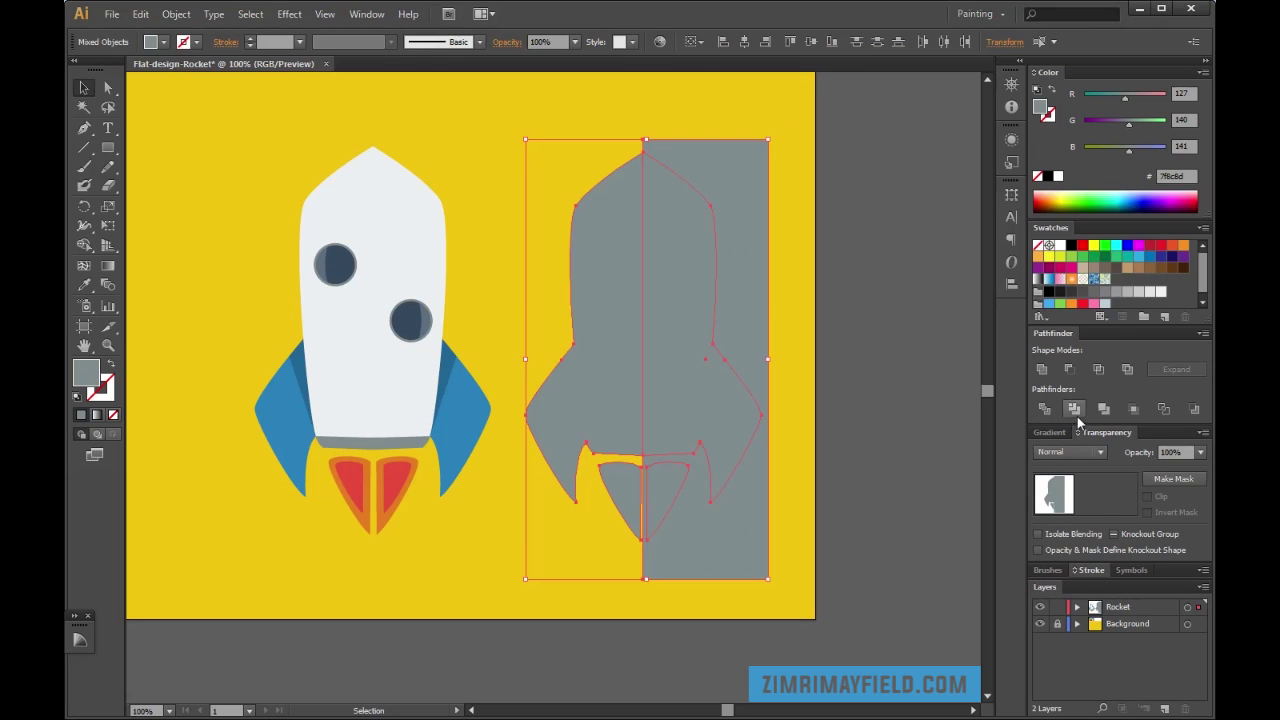
{"action": "left_click", "coordinate": [1069, 368]}
{"action": "left_click", "coordinate": [719, 369]}
Move the grey half silhouette onto the original rocket so it covers the left half up to the centre line
{"action": "left_click", "coordinate": [612, 360]}
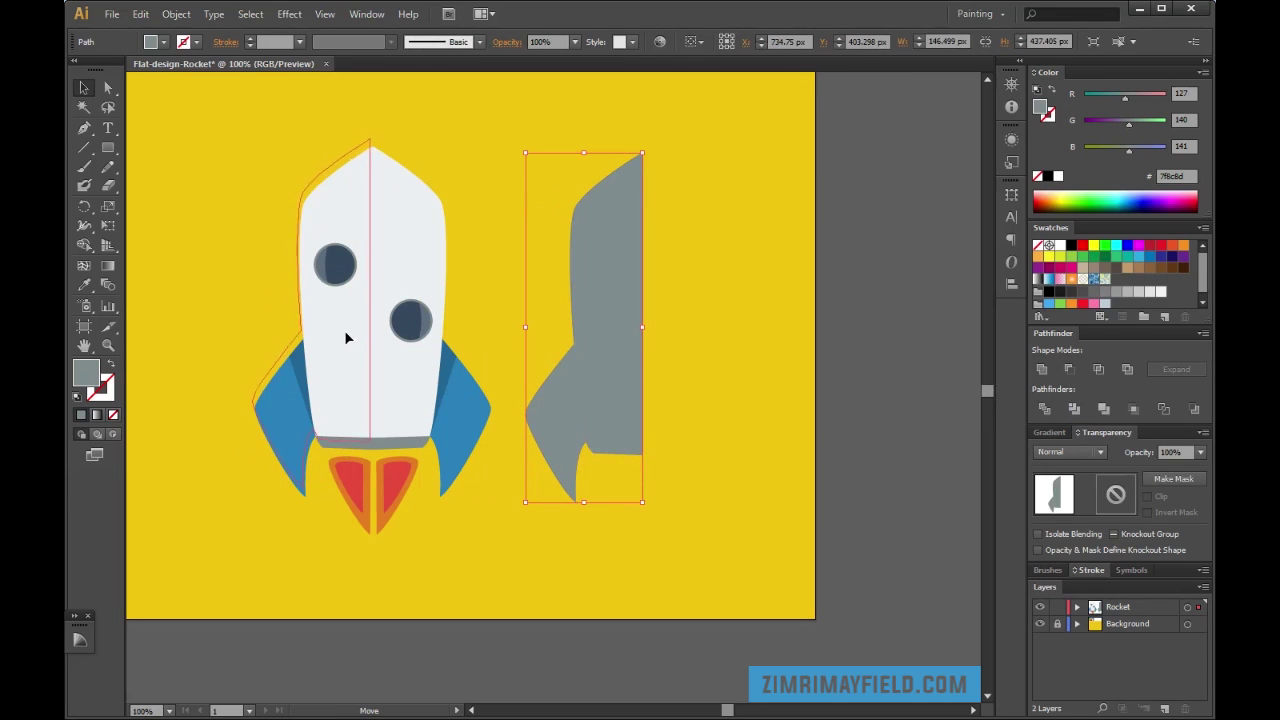
{"action": "left_click_drag", "start_coordinate": [349, 345], "coordinate": [349, 344]}
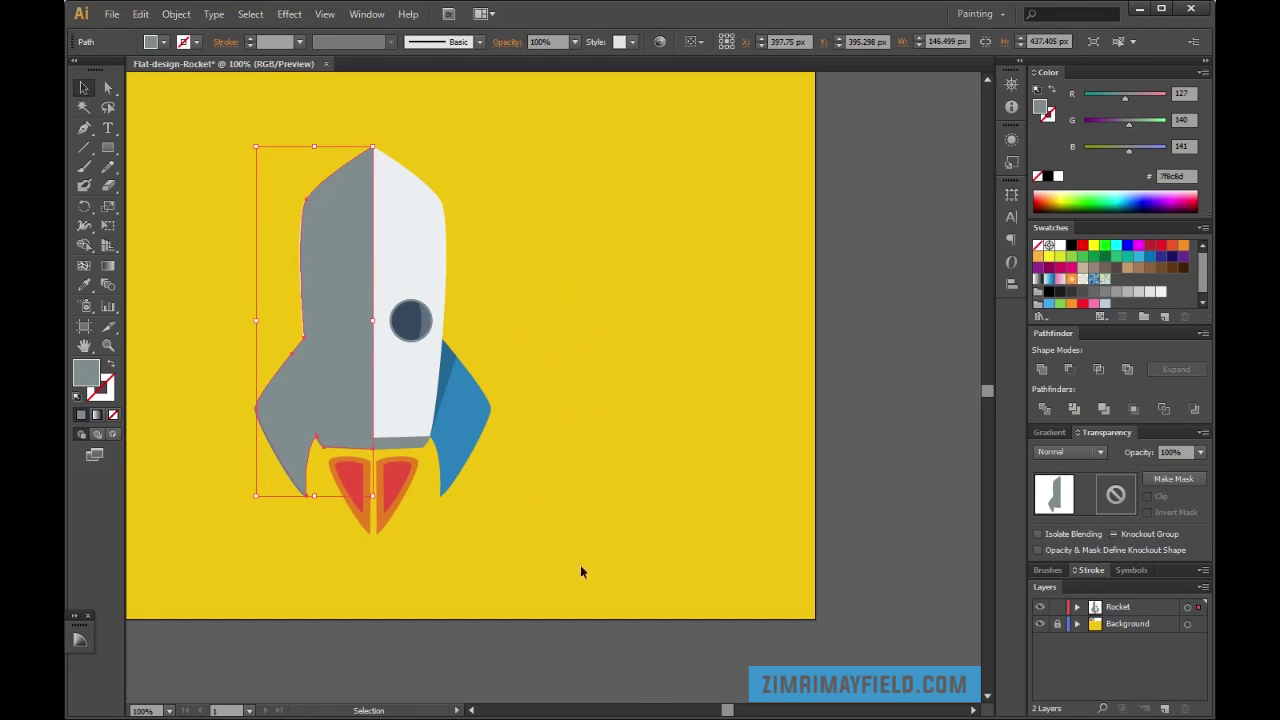
{"action": "left_click_drag", "start_coordinate": [728, 712], "coordinate": [718, 712]}
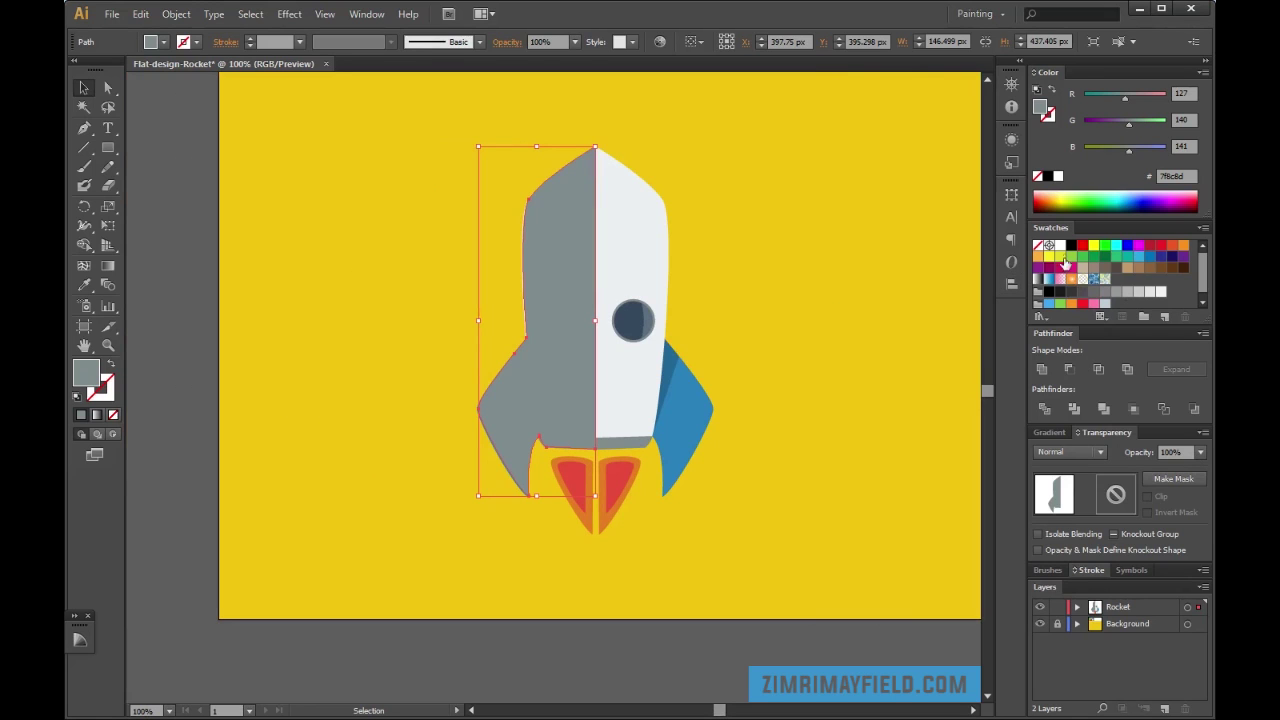
Fill the half silhouette with black and set its opacity to 20% as a shadow over the rocket's left half
{"action": "left_click", "coordinate": [1071, 247]}
{"action": "left_click", "coordinate": [1200, 452]}
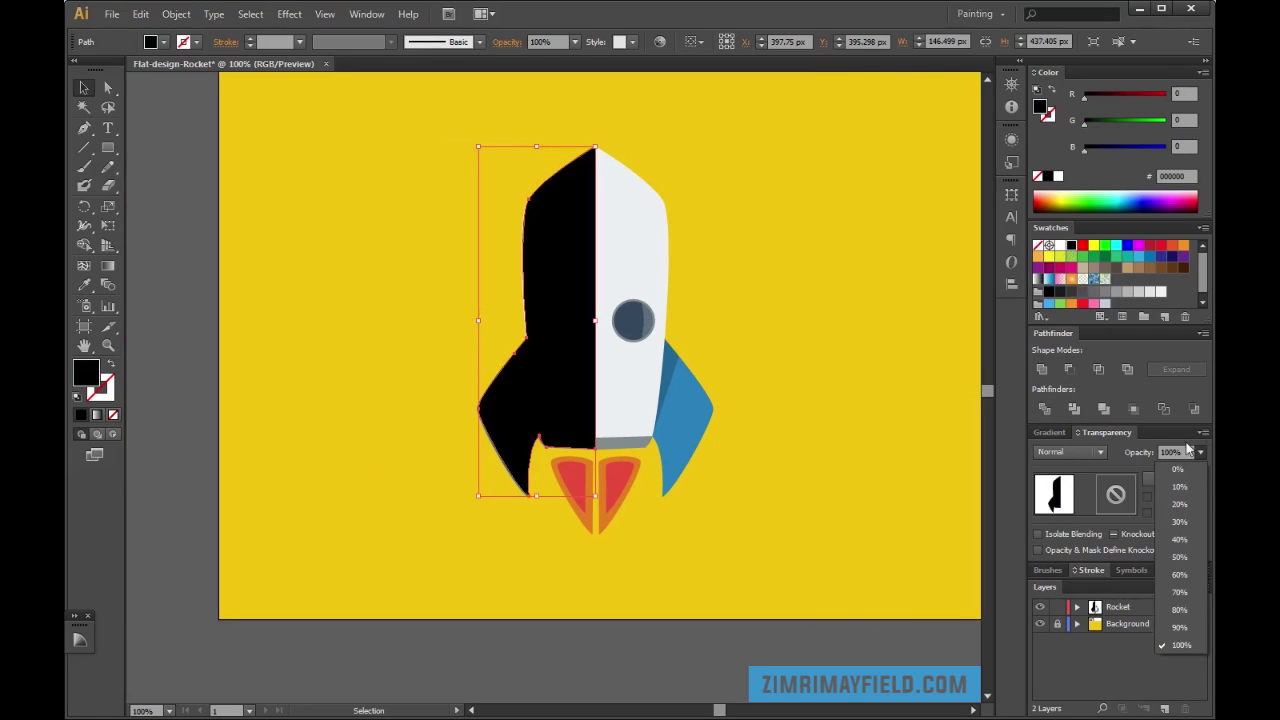
{"action": "left_click", "coordinate": [1181, 504]}
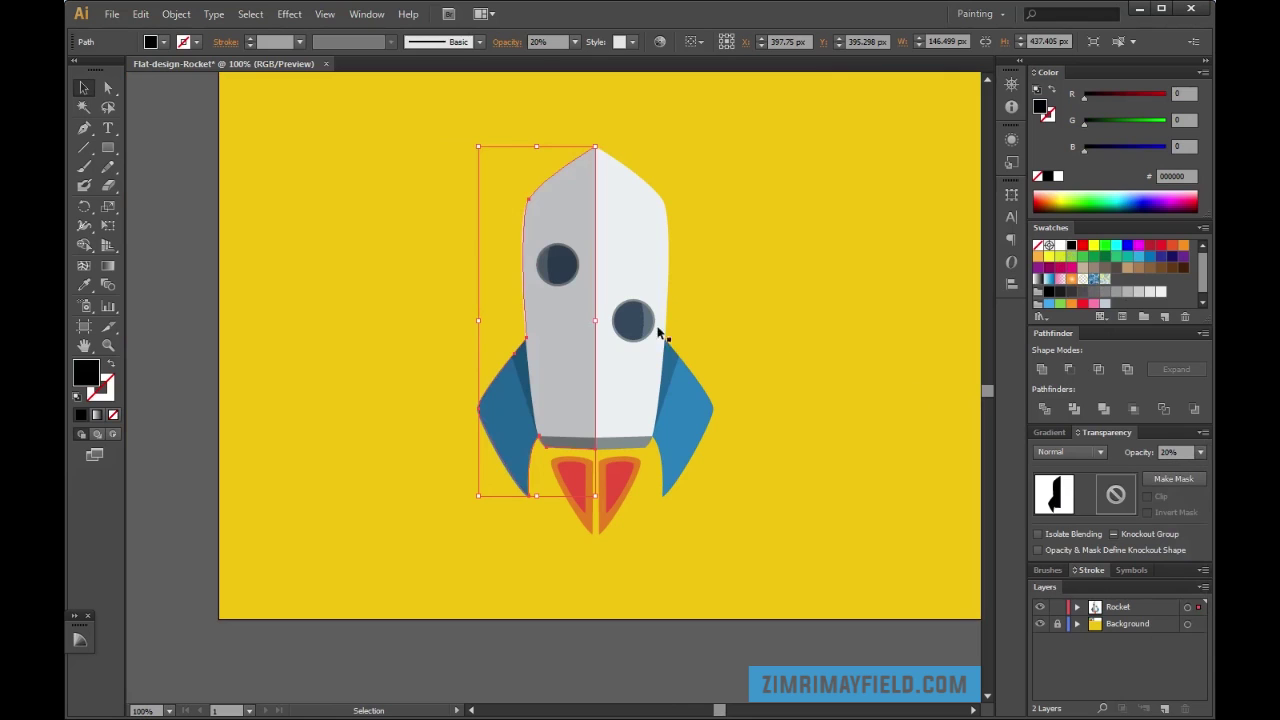
{"action": "left_click", "coordinate": [797, 321]}
{"action": "scroll", "coordinate": [819, 511], "scroll_direction": "up", "scroll_amount": 2}
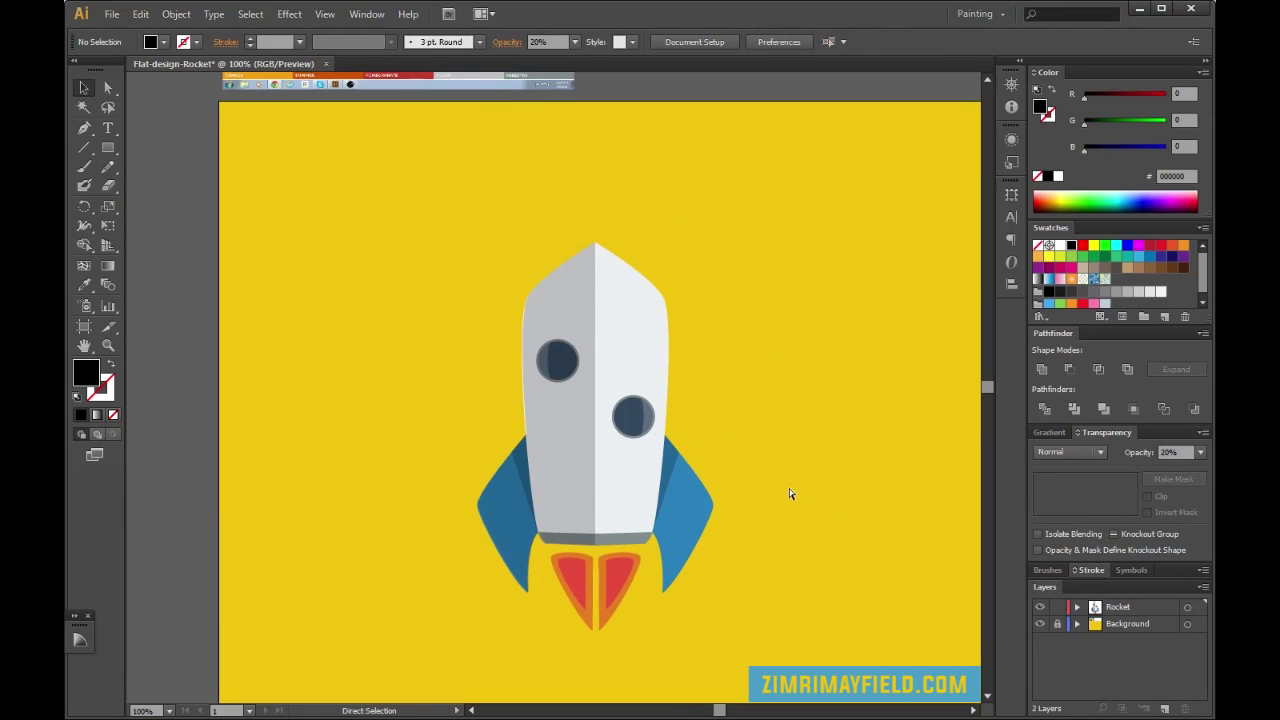
{"action": "key", "text": "ctrl+minus"}
{"action": "key", "text": "ctrl+plus"}
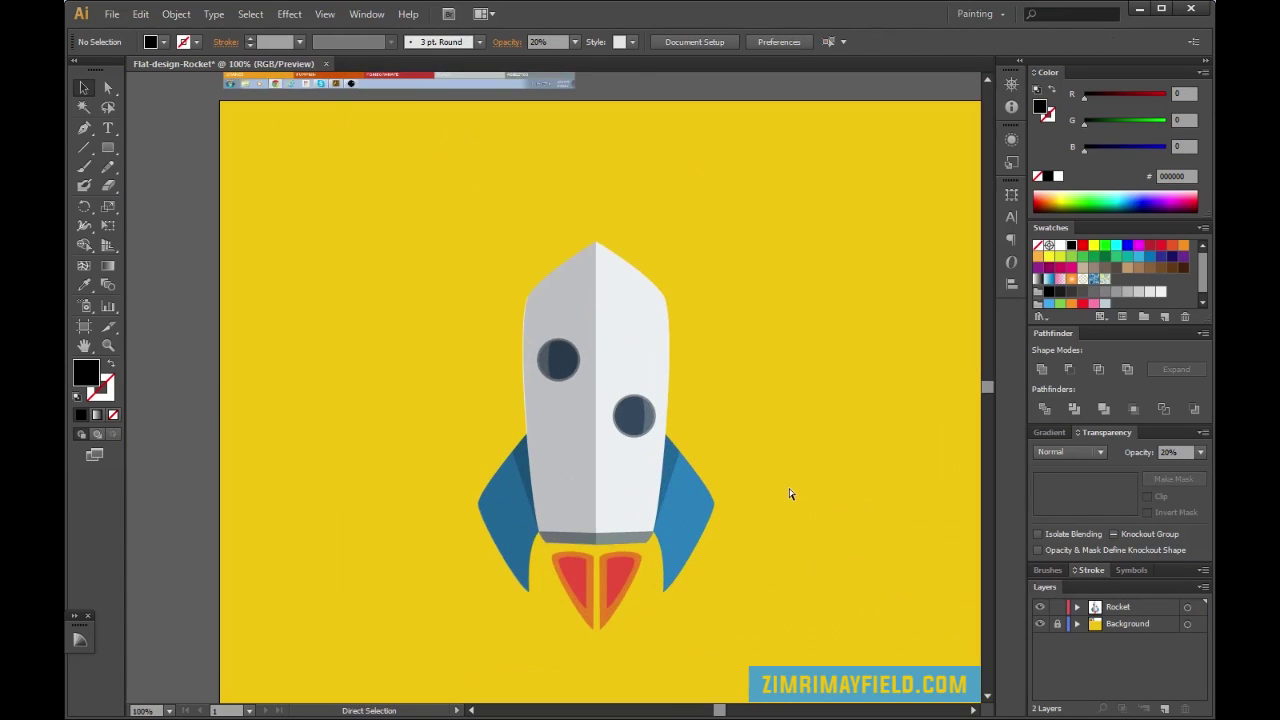
Undo the last opacity change and set the black half silhouette's opacity to 10%
{"action": "key", "text": "ctrl+z"}
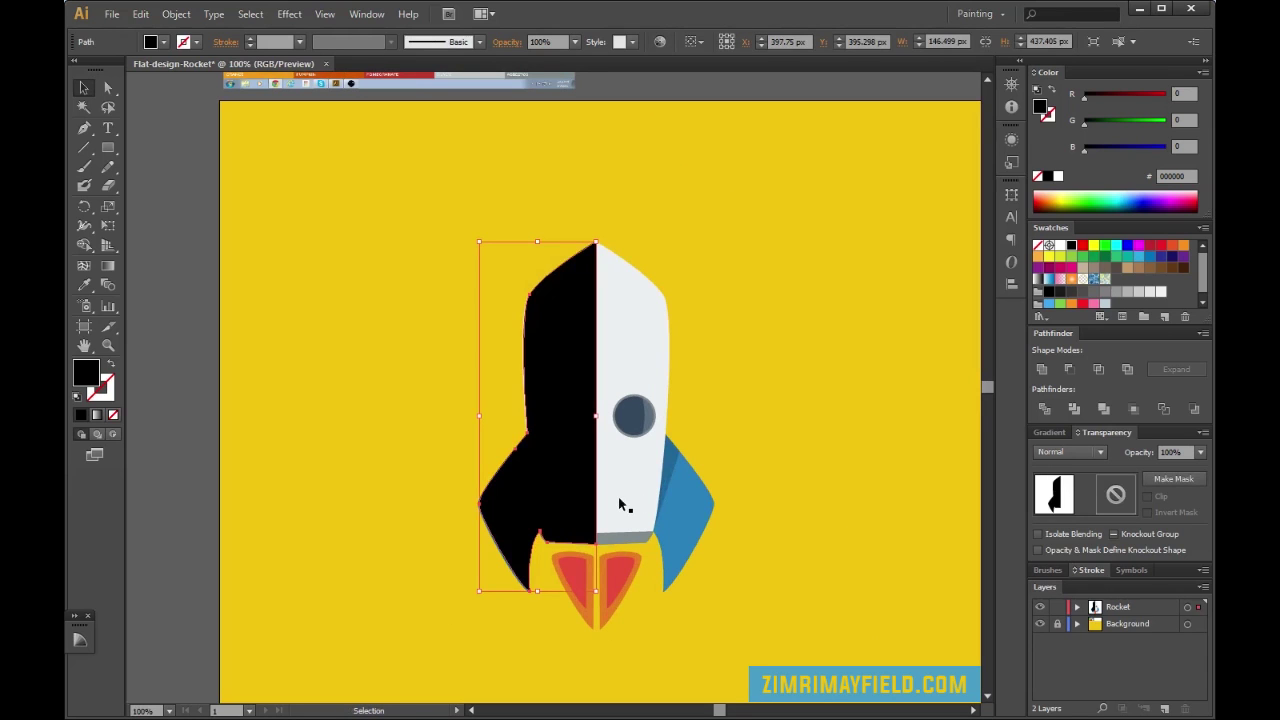
{"action": "left_click", "coordinate": [1201, 452]}
{"action": "left_click", "coordinate": [1186, 488]}
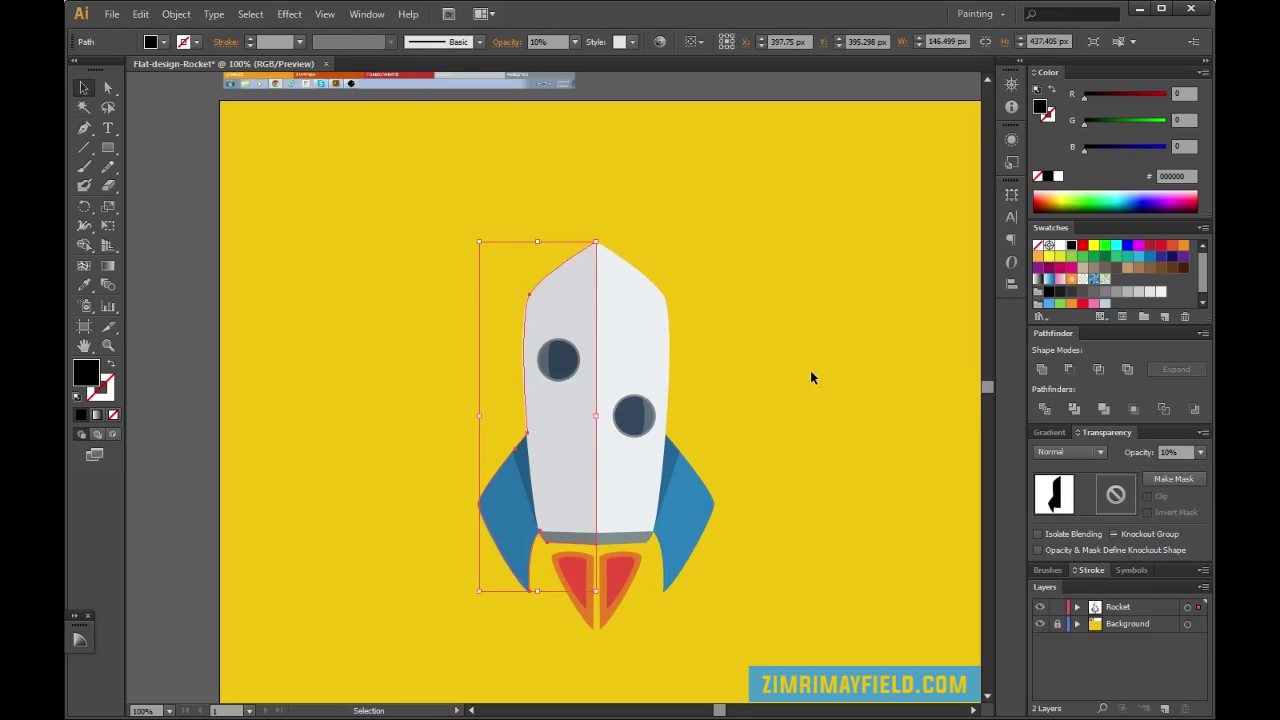
{"action": "left_click", "coordinate": [817, 395]}
{"action": "scroll", "coordinate": [935, 496], "scroll_direction": "down", "scroll_amount": 2}
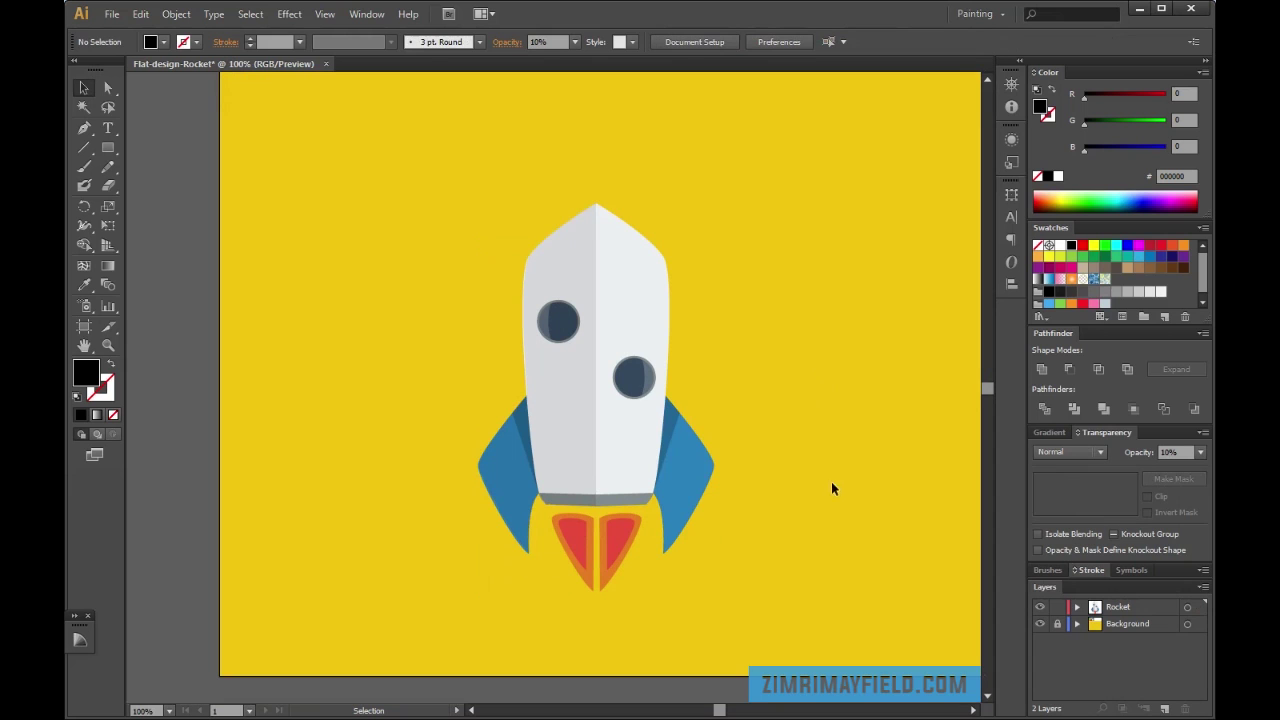
{"action": "scroll", "coordinate": [741, 460], "scroll_direction": "down", "scroll_amount": 3}
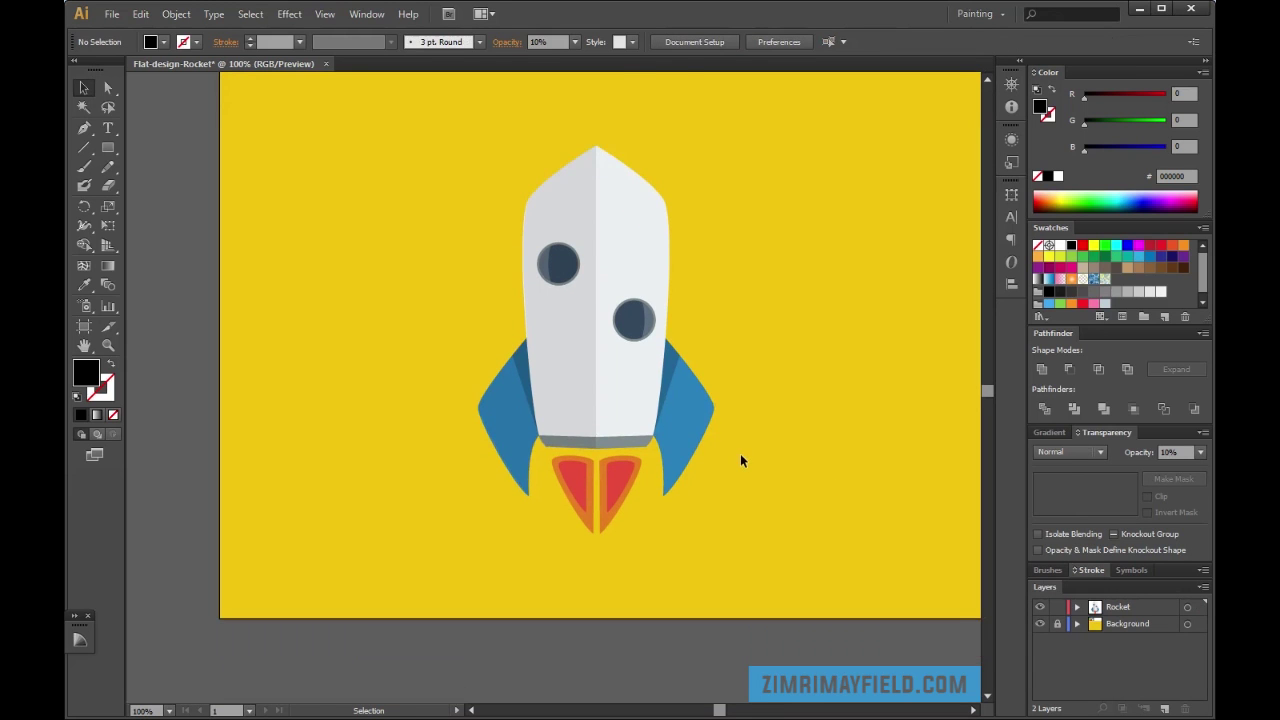
Nudge the shadow overlay 1 px left and 1 px down to align it with the nozzle and fin edges
{"action": "scroll", "coordinate": [741, 457], "scroll_direction": "up", "scroll_amount": 5}
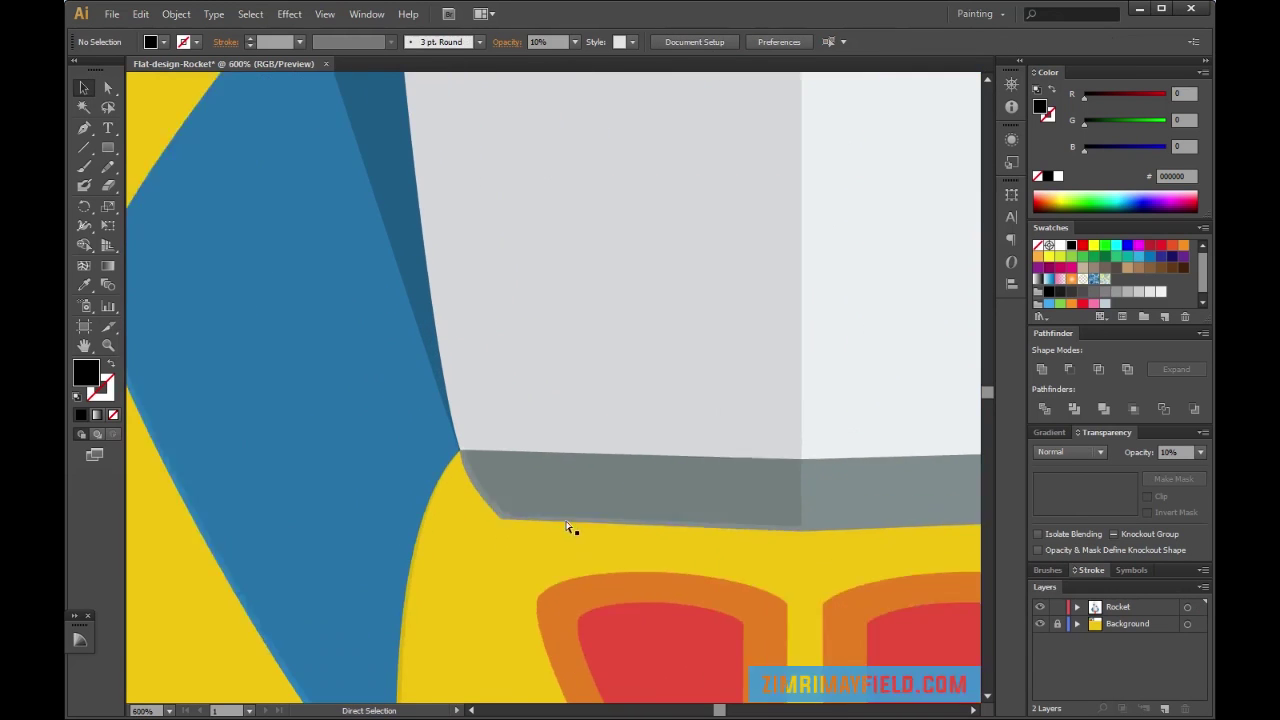
{"action": "scroll", "coordinate": [498, 560], "scroll_direction": "up", "scroll_amount": 2}
{"action": "left_click", "coordinate": [474, 476]}
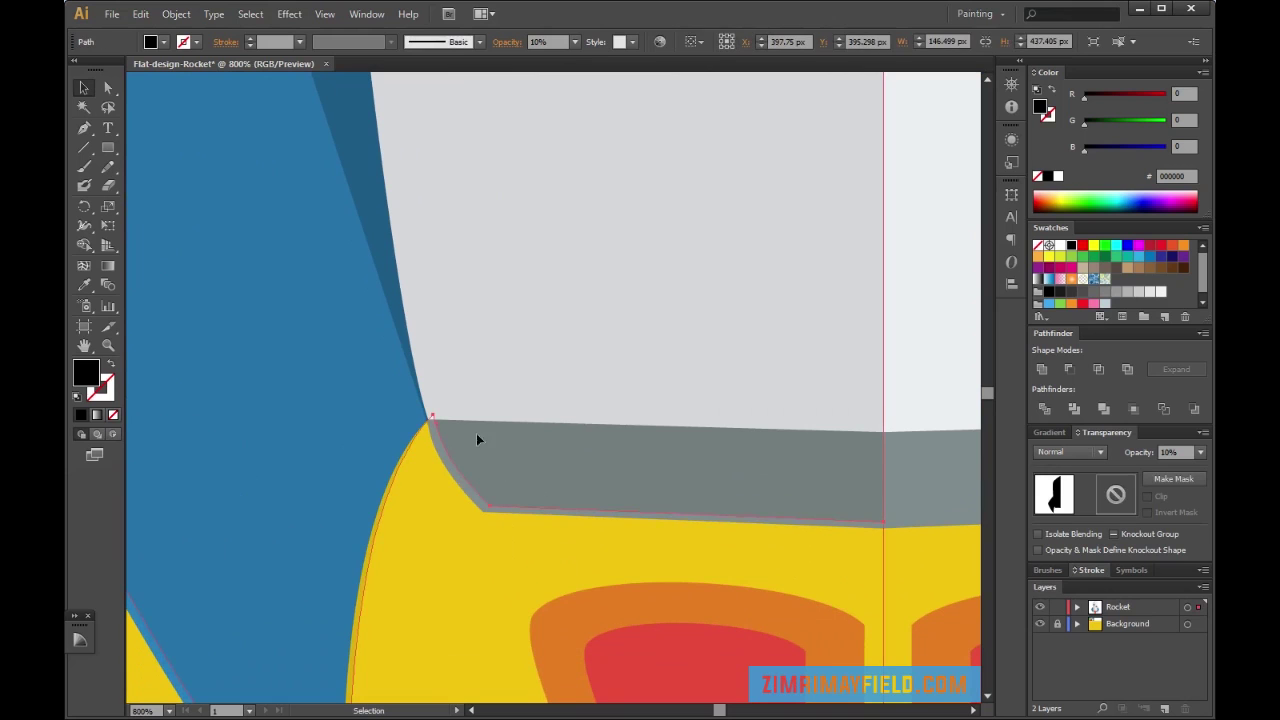
{"action": "scroll", "coordinate": [480, 410], "scroll_direction": "down", "scroll_amount": 1}
{"action": "left_click", "coordinate": [459, 456]}
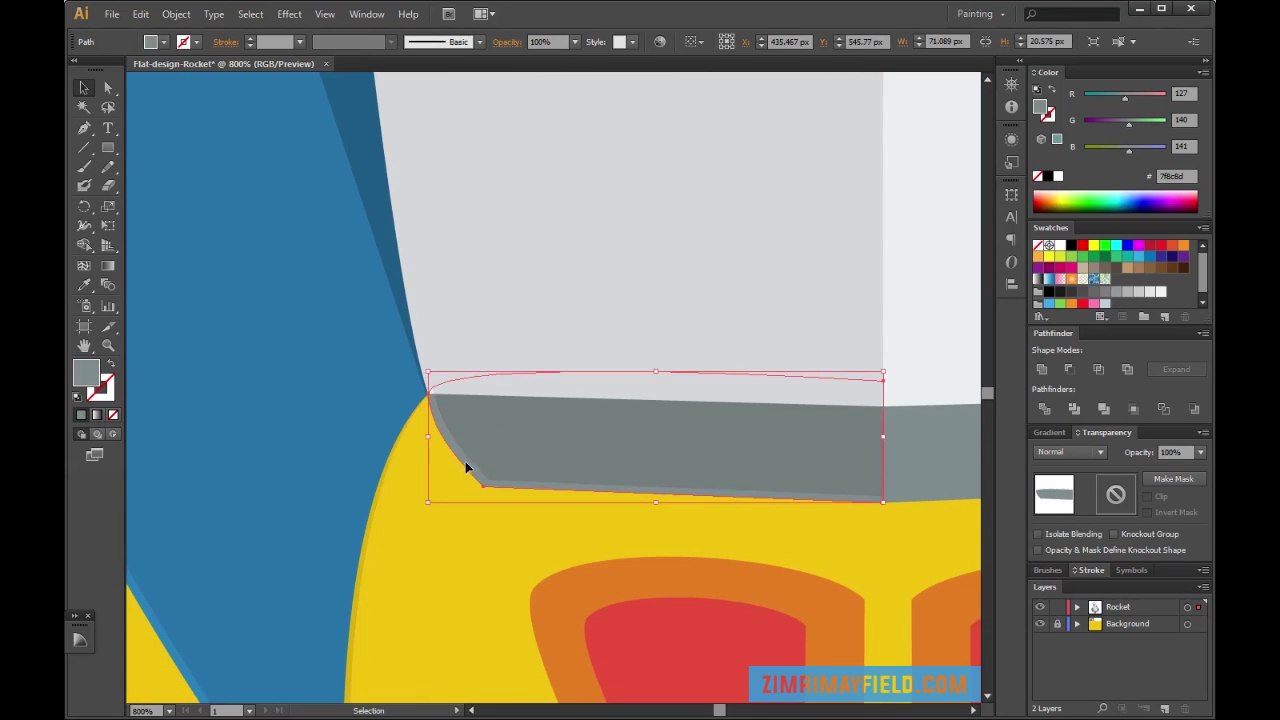
{"action": "left_click", "coordinate": [515, 436]}
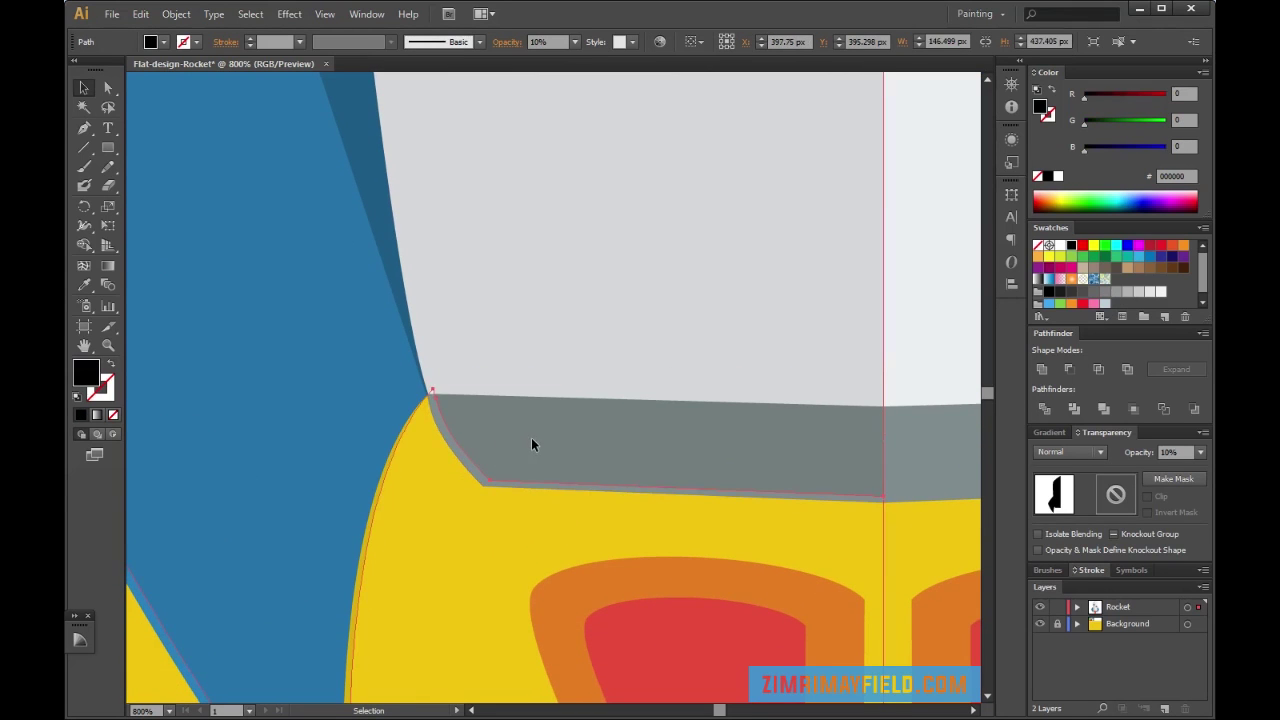
{"action": "key", "text": "ctrl+shift+a"}
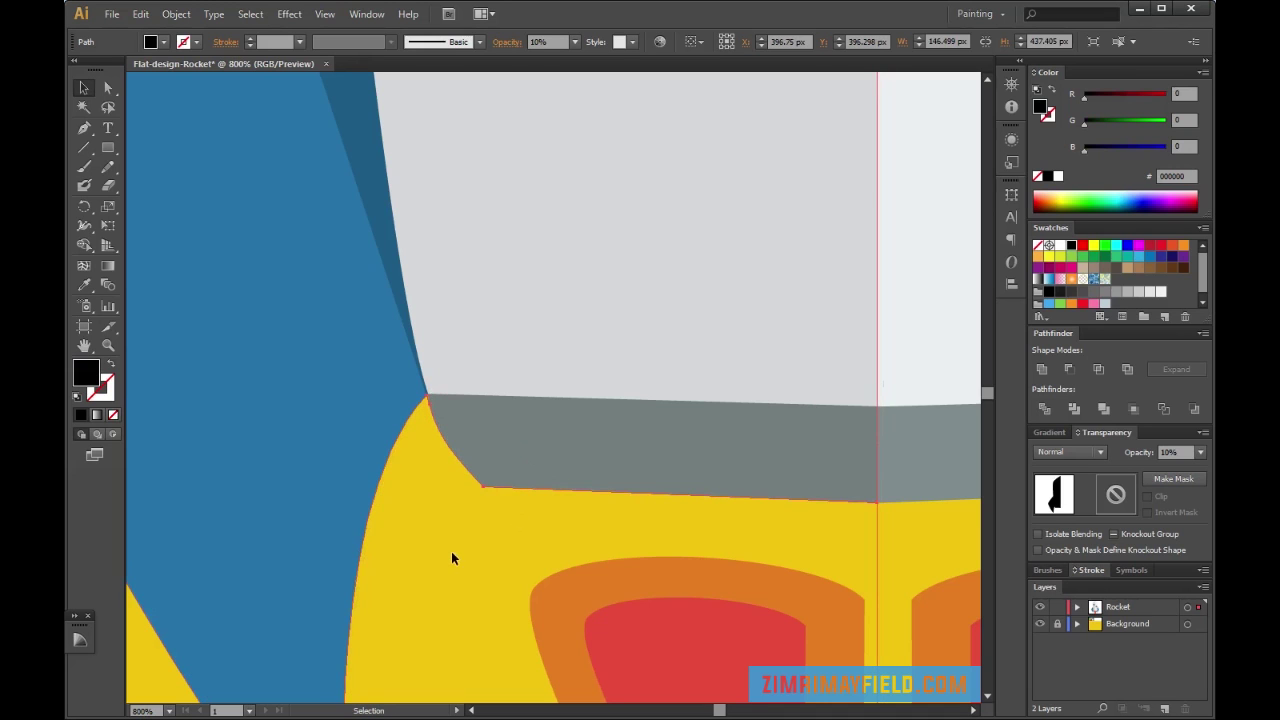
{"action": "scroll", "coordinate": [476, 554], "scroll_direction": "down", "scroll_amount": 6}
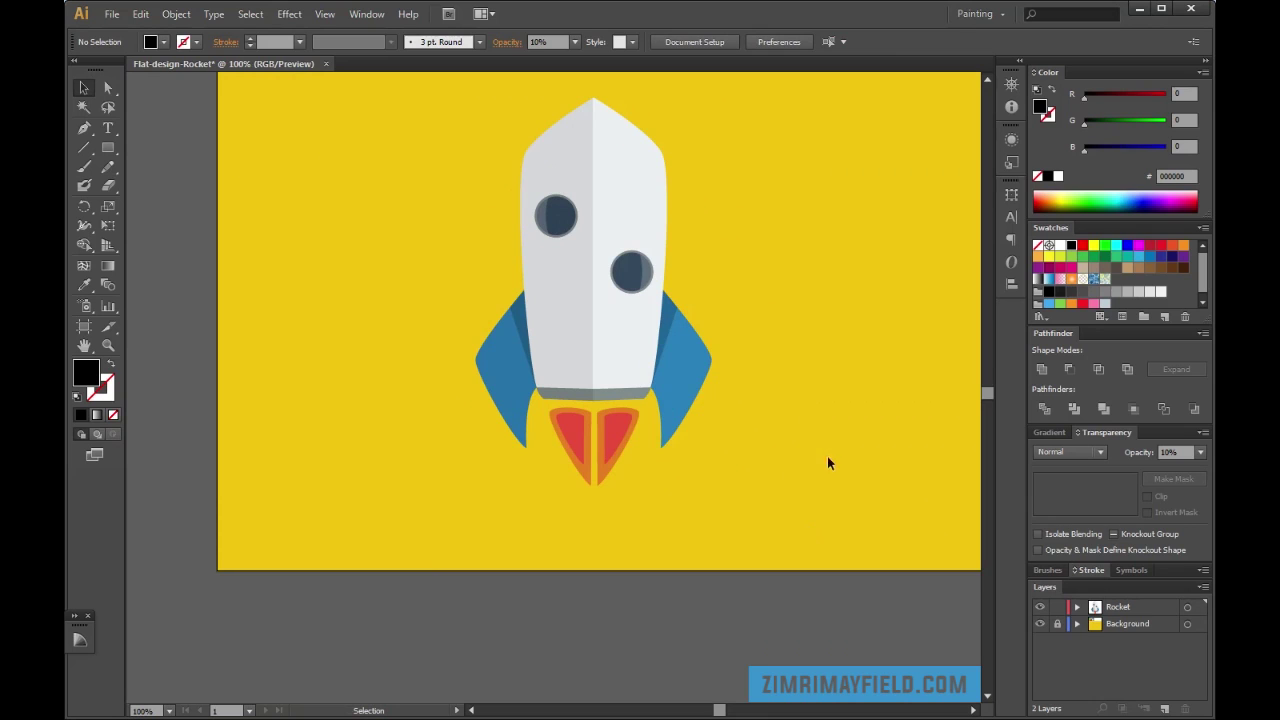
Select the whole rocket with its flame and move it up and slightly right on the yellow background
{"action": "left_click_drag", "start_coordinate": [724, 709], "coordinate": [728, 709]}
{"action": "scroll", "coordinate": [673, 554], "scroll_direction": "up", "scroll_amount": 6}
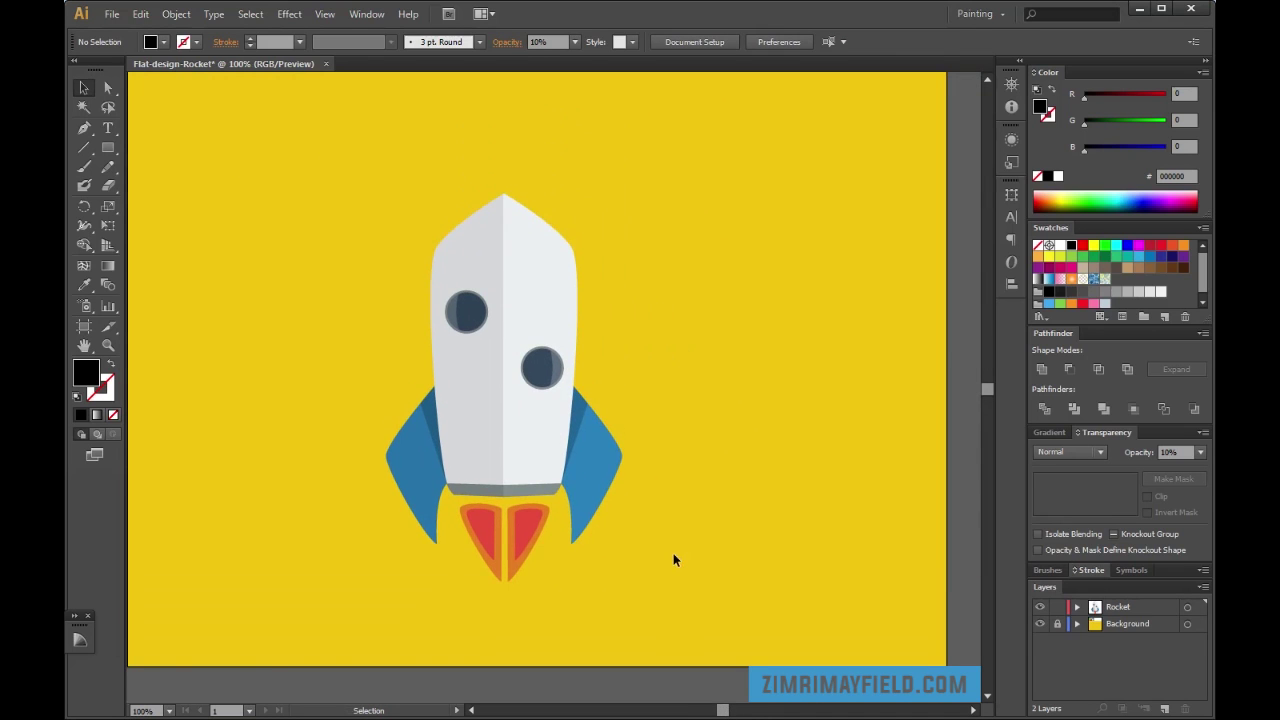
{"action": "scroll", "coordinate": [673, 553], "scroll_direction": "down", "scroll_amount": 1}
{"action": "scroll", "coordinate": [668, 550], "scroll_direction": "up", "scroll_amount": 2}
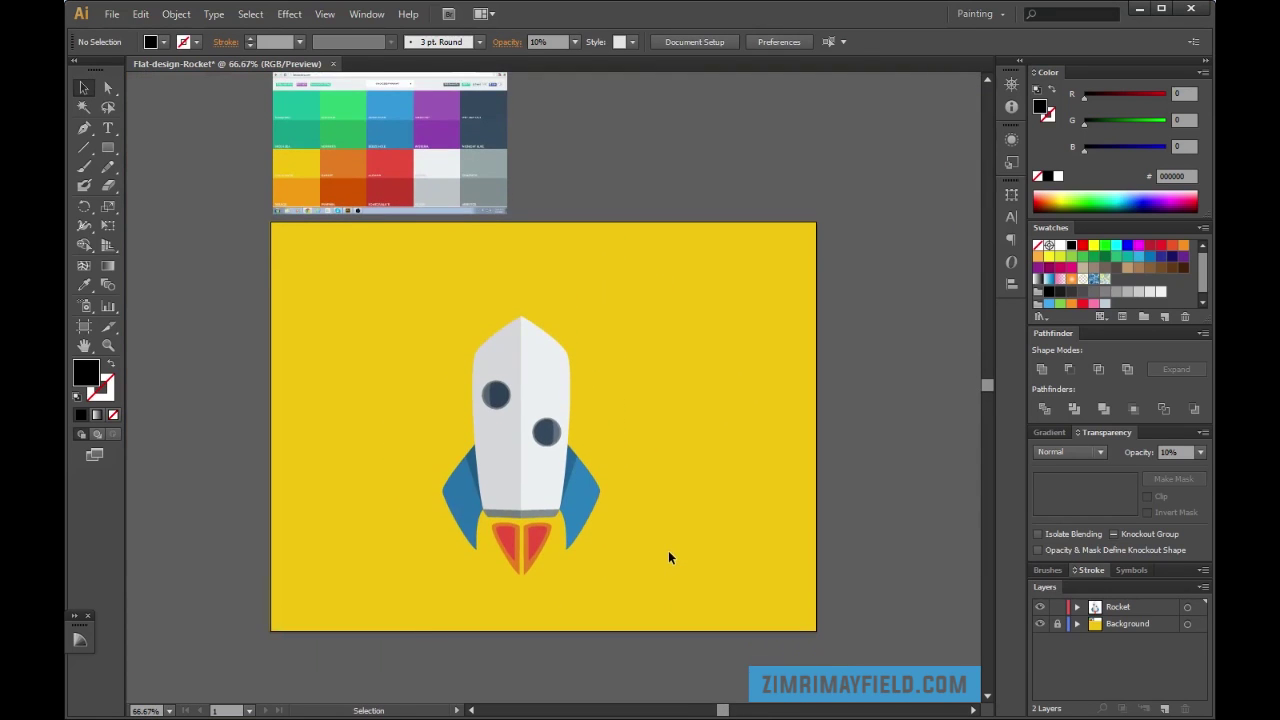
{"action": "left_click_drag", "start_coordinate": [386, 287], "coordinate": [630, 592]}
{"action": "left_click_drag", "start_coordinate": [542, 488], "coordinate": [558, 441]}
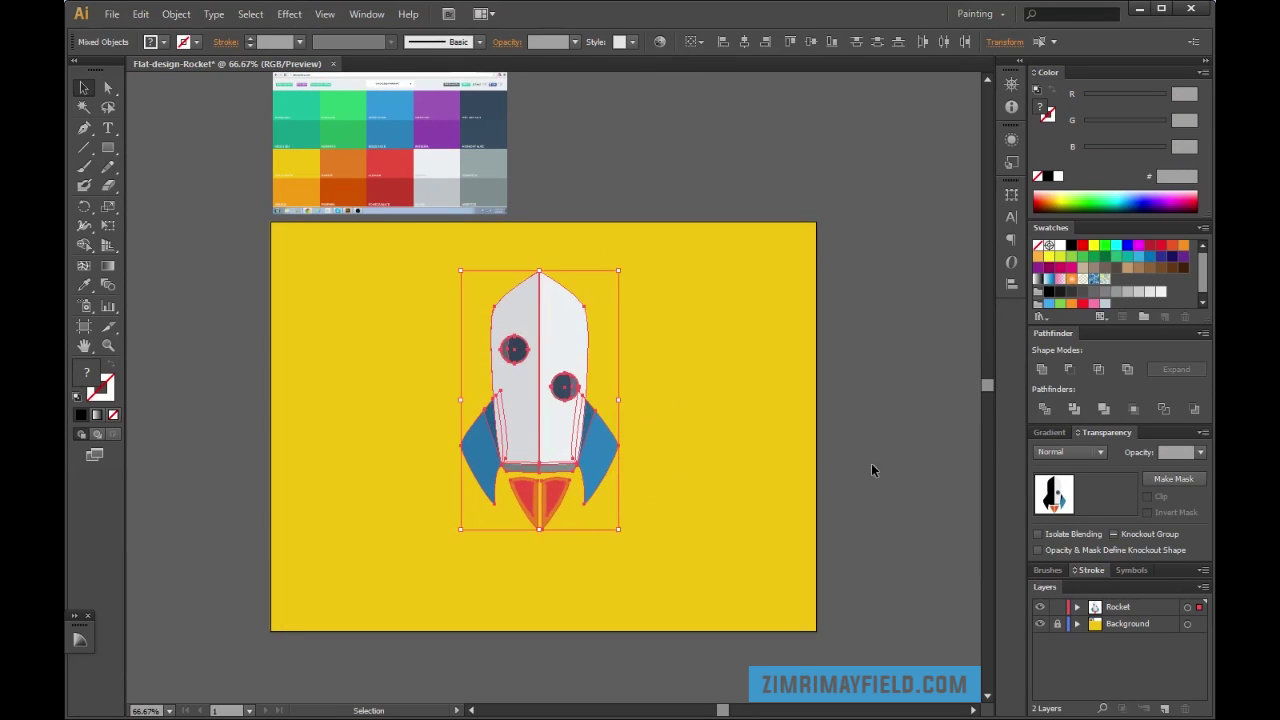
{"action": "left_click", "coordinate": [906, 465]}
Enlarge the entire rocket slightly in proportion and shift it down on the yellow background
{"action": "left_click_drag", "start_coordinate": [447, 285], "coordinate": [663, 570]}
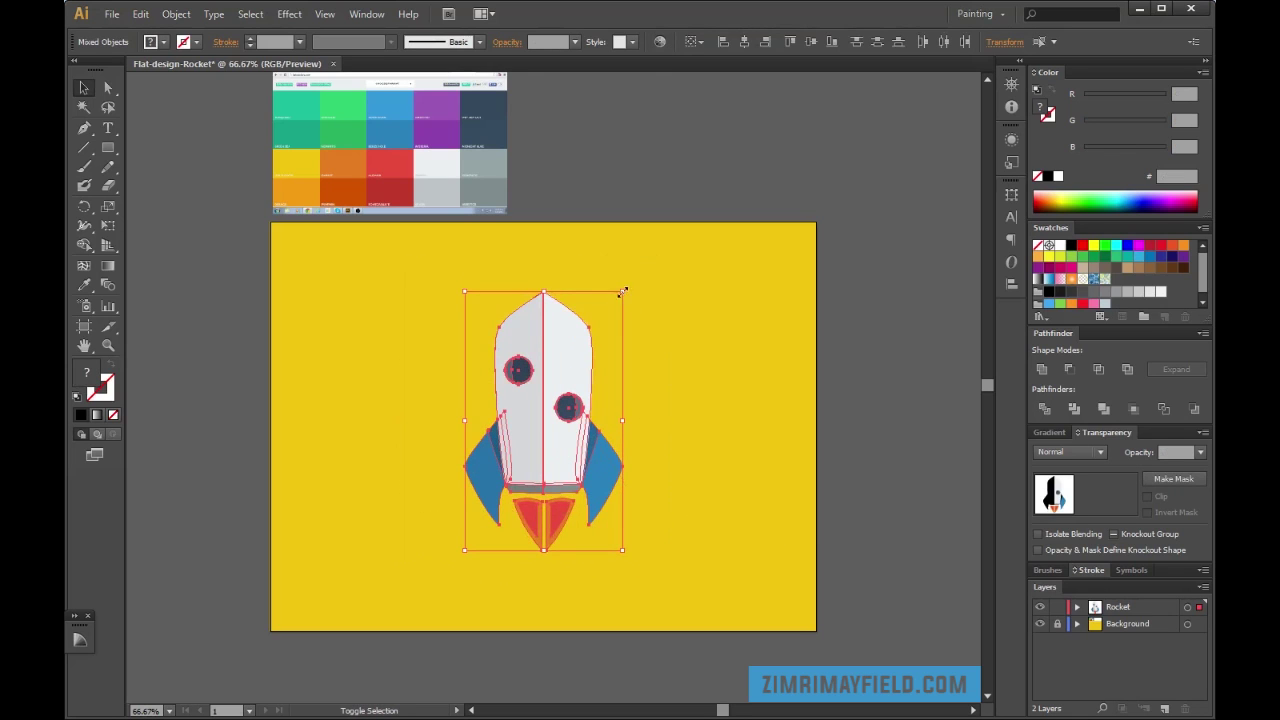
{"action": "left_click_drag", "start_coordinate": [645, 277], "coordinate": [645, 280]}
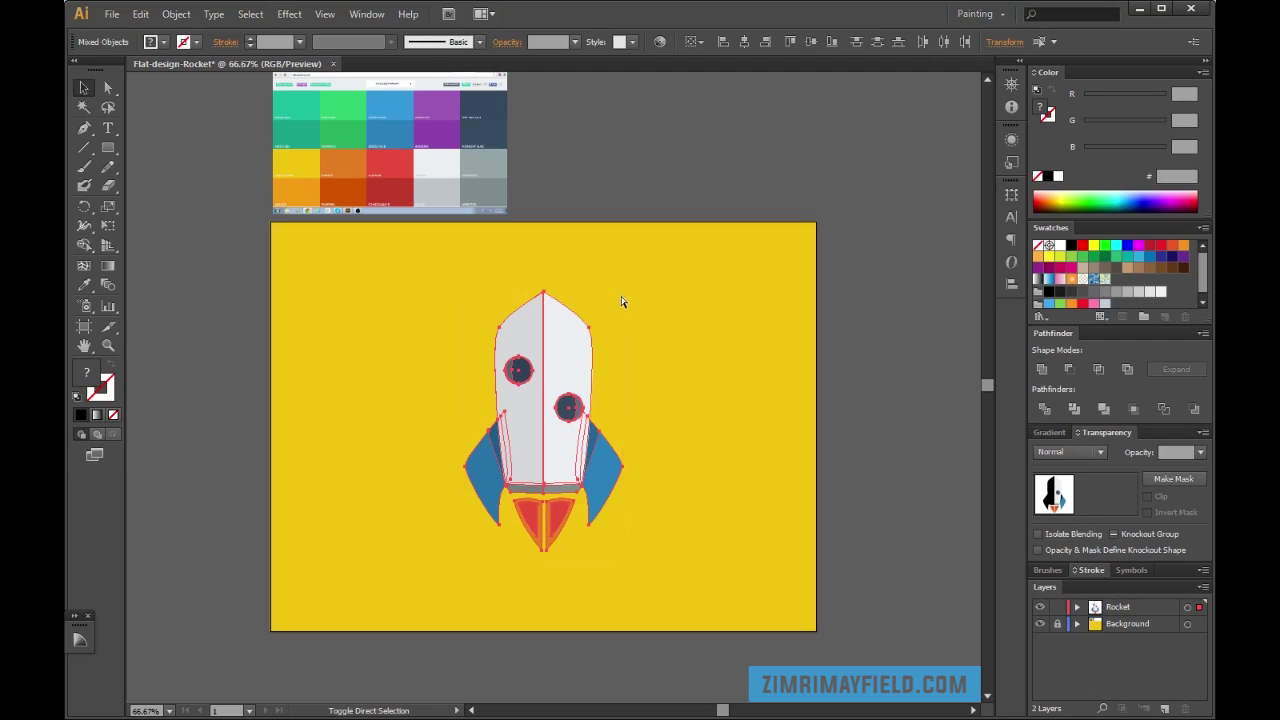
{"action": "left_click_drag", "start_coordinate": [386, 267], "coordinate": [650, 594]}
{"action": "left_click_drag", "start_coordinate": [623, 291], "coordinate": [650, 252]}
{"action": "left_click_drag", "start_coordinate": [573, 318], "coordinate": [566, 350]}
{"action": "key", "text": "ctrl+shift+a"}
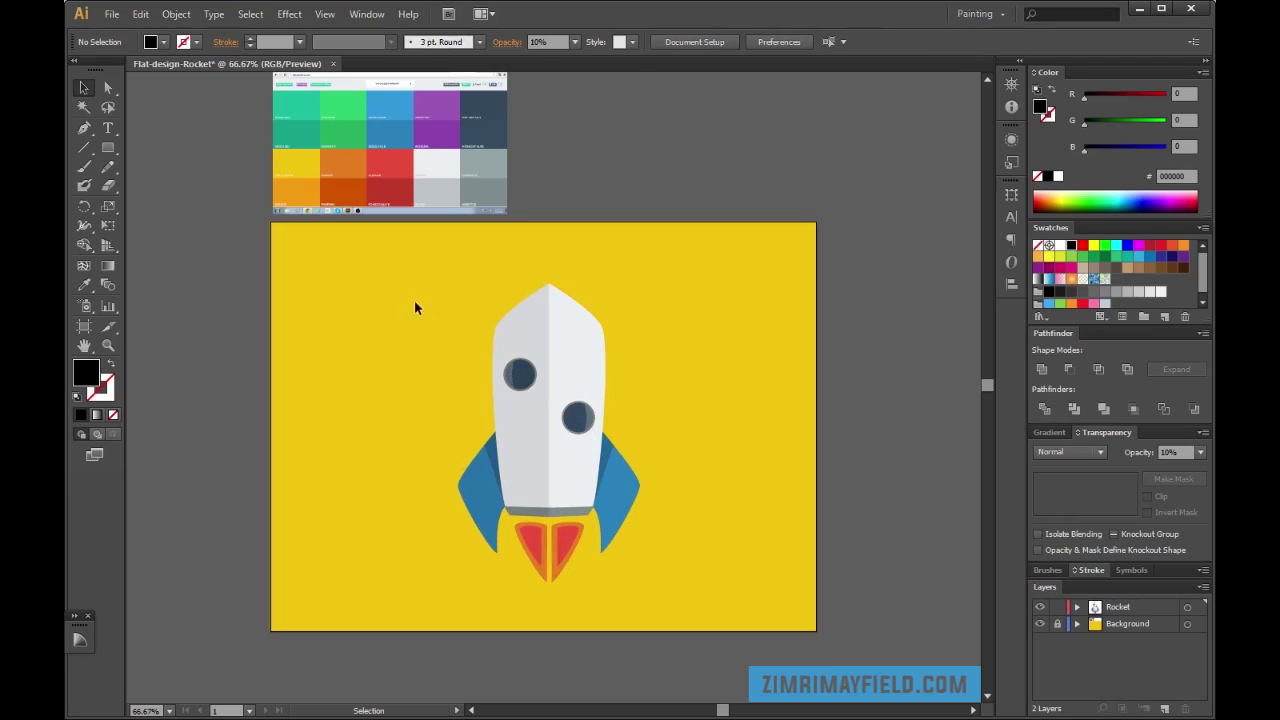
Move the enlarged rocket slightly up and to the right, near the middle of the yellow background
{"action": "left_click_drag", "start_coordinate": [422, 264], "coordinate": [671, 600]}
{"action": "left_click_drag", "start_coordinate": [566, 470], "coordinate": [576, 453]}
{"action": "left_click", "coordinate": [891, 405]}
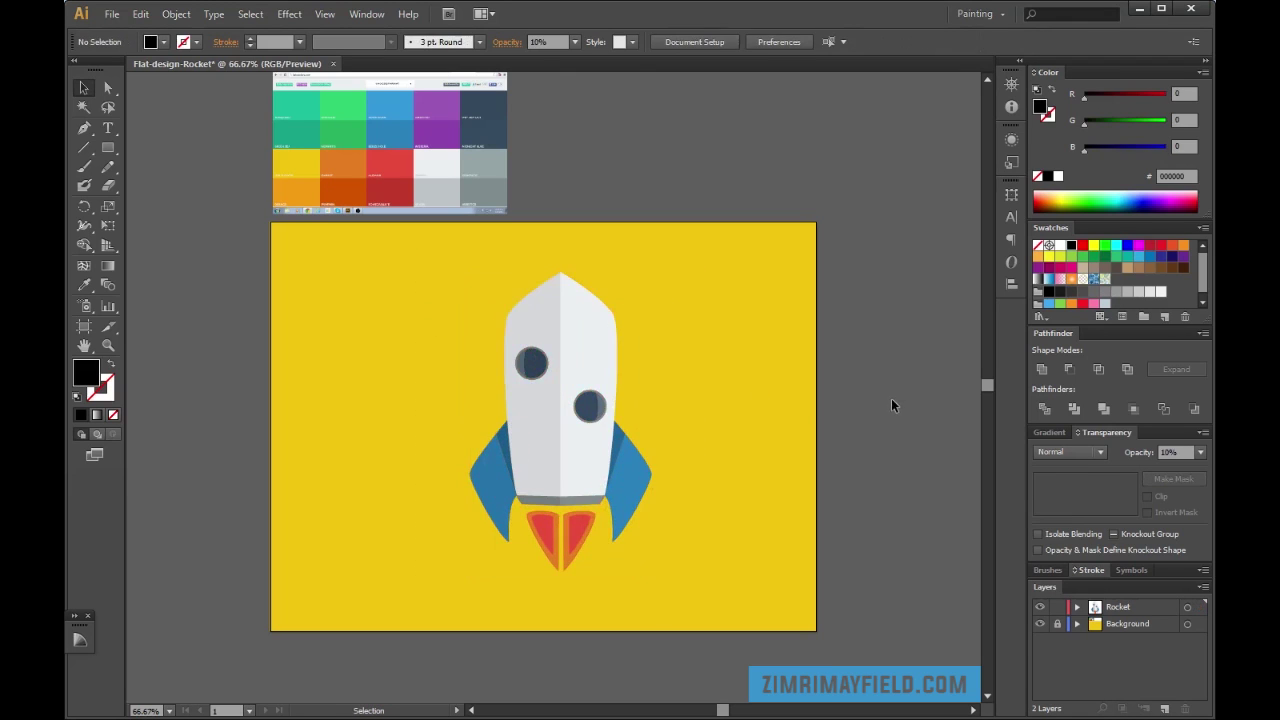